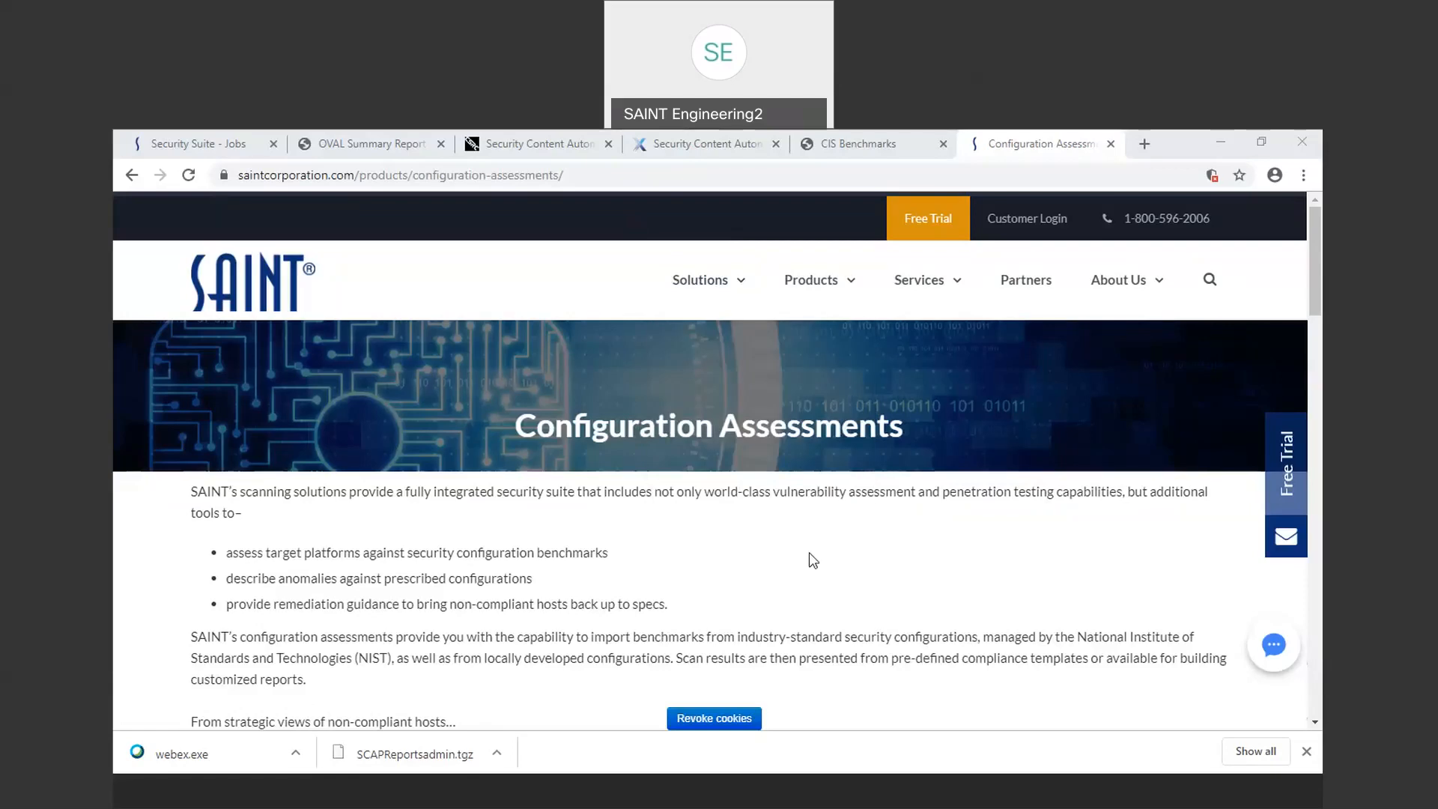
# Step: Scroll through the SAINT Configuration Assessments product page to review its description and example reports
pyautogui.scroll(-3, 811, 560)
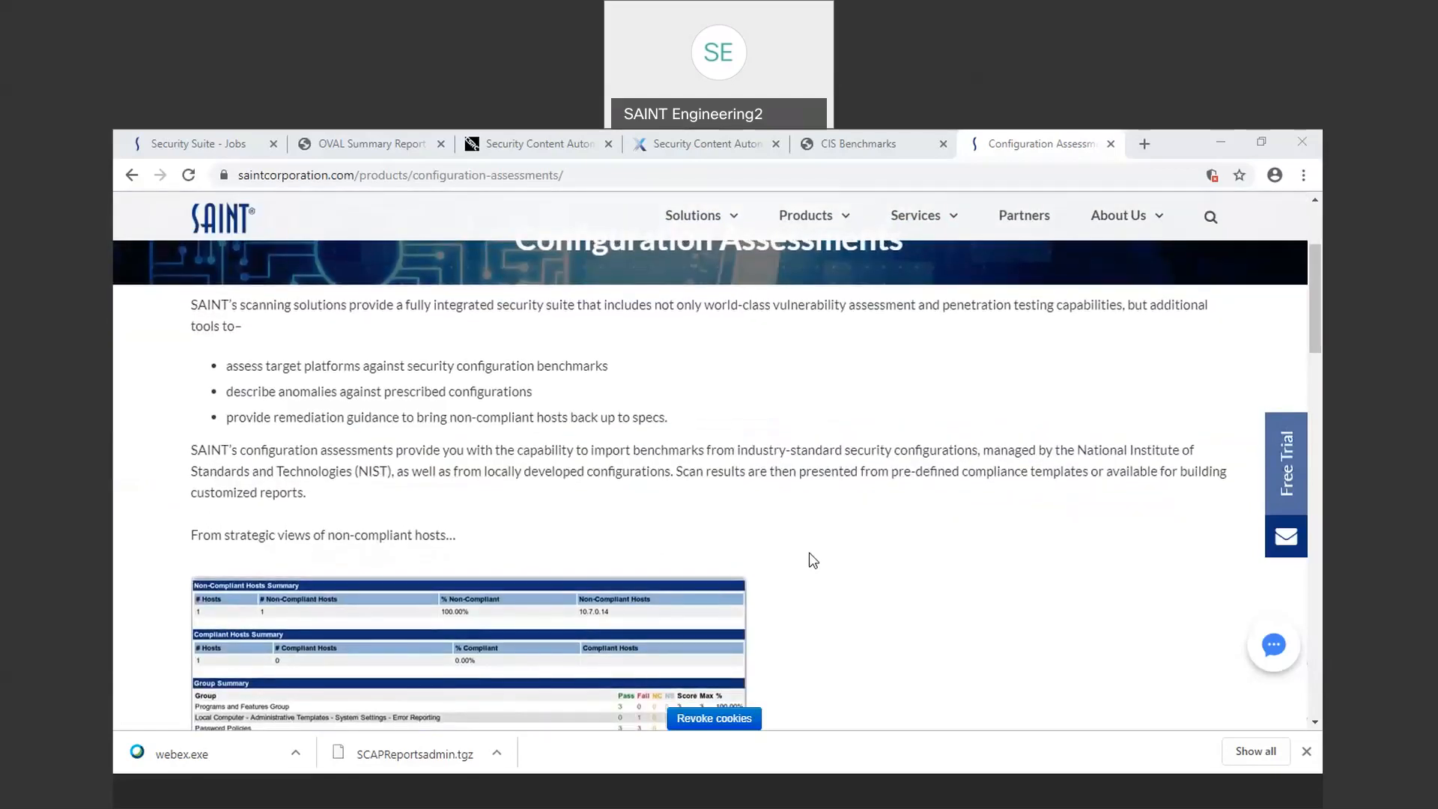
pyautogui.scroll(-1, 813, 560)
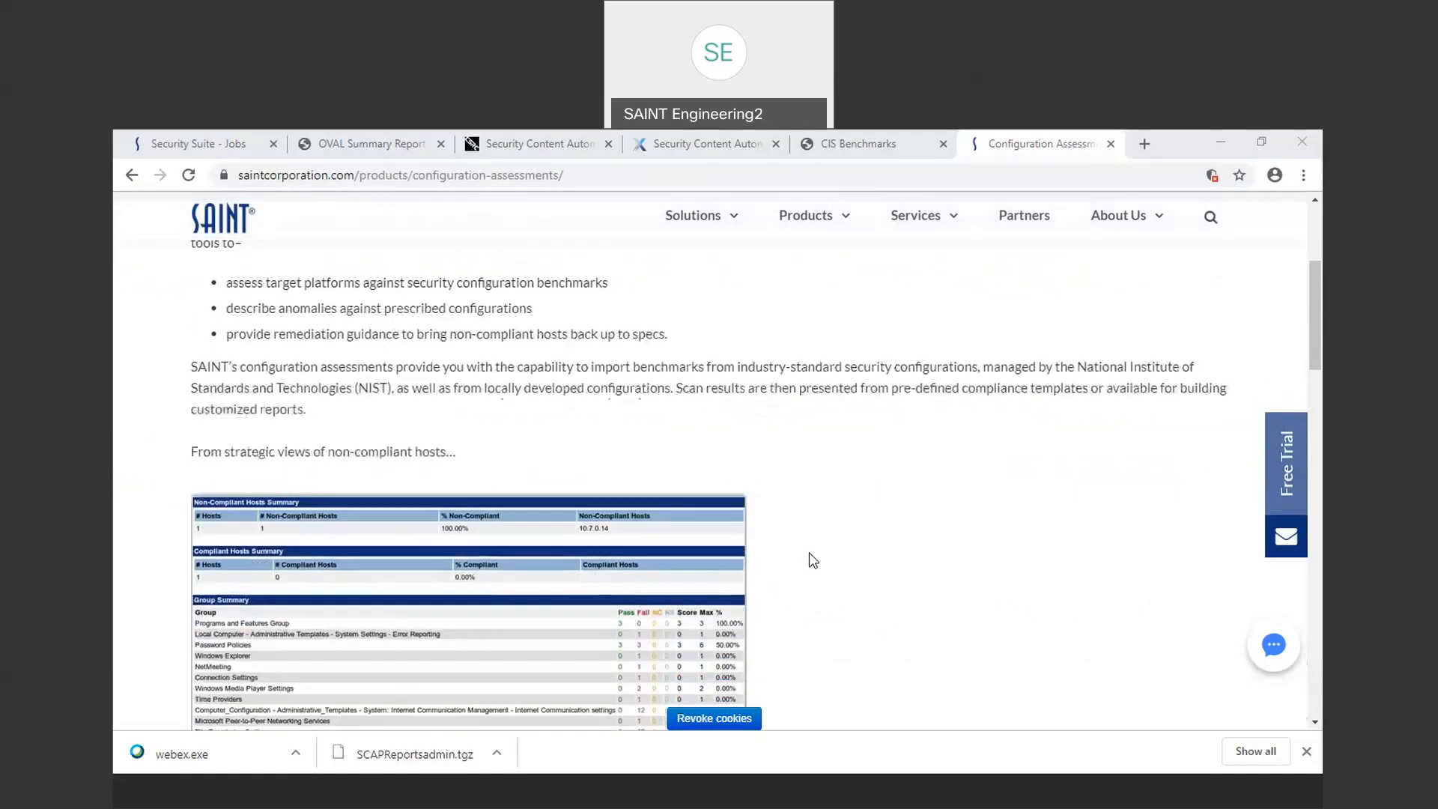
pyautogui.scroll(-1, 810, 554)
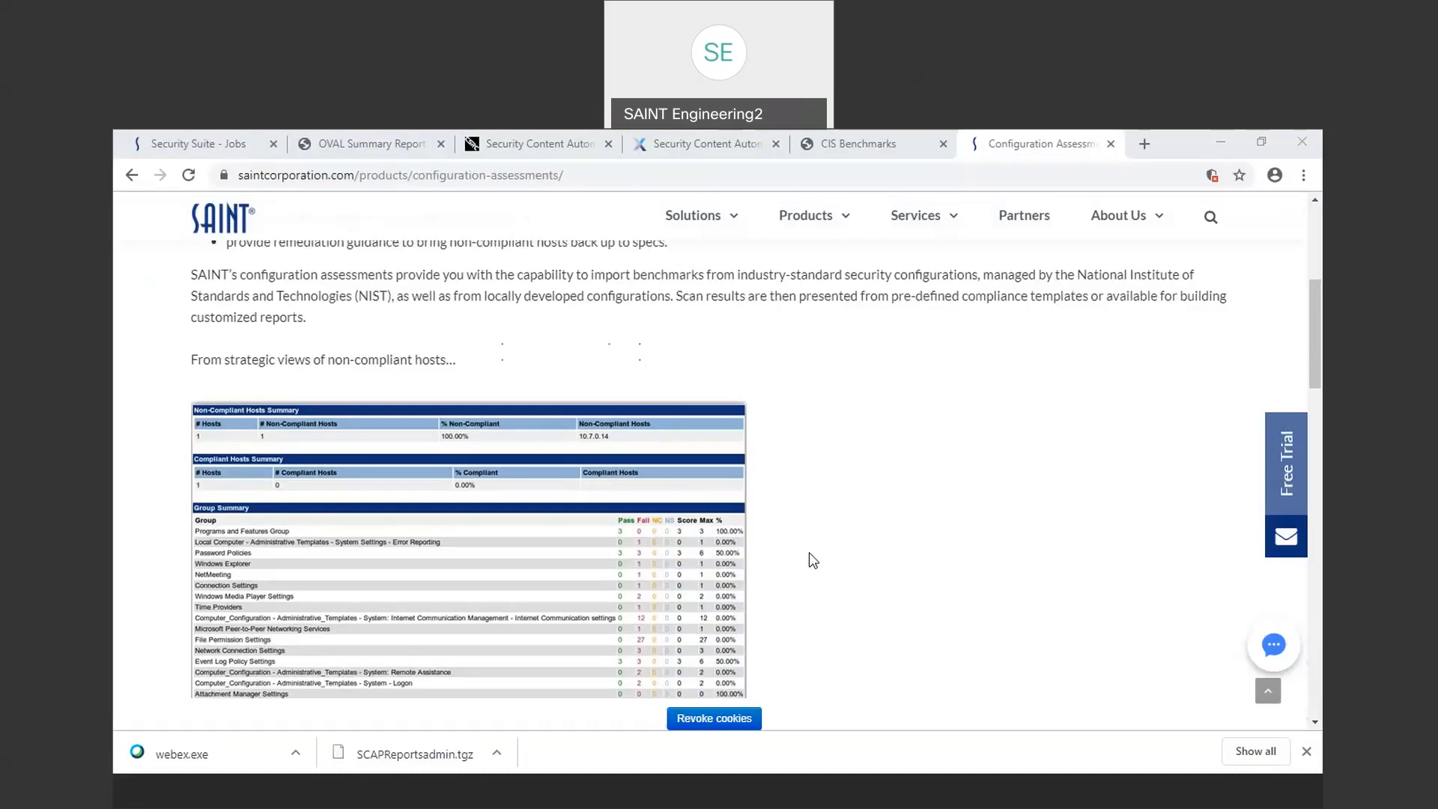
pyautogui.scroll(-2, 810, 558)
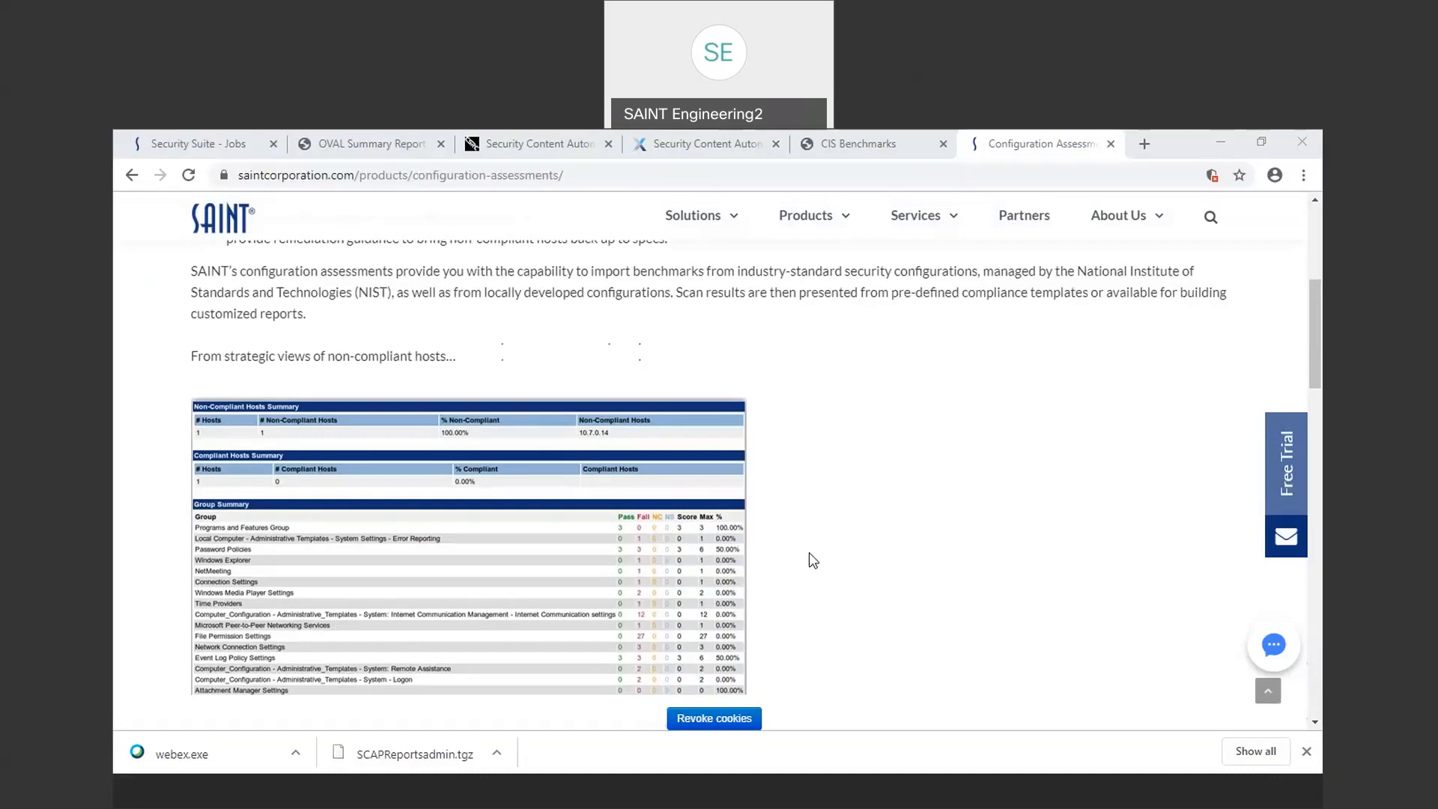
pyautogui.scroll(-4, 808, 554)
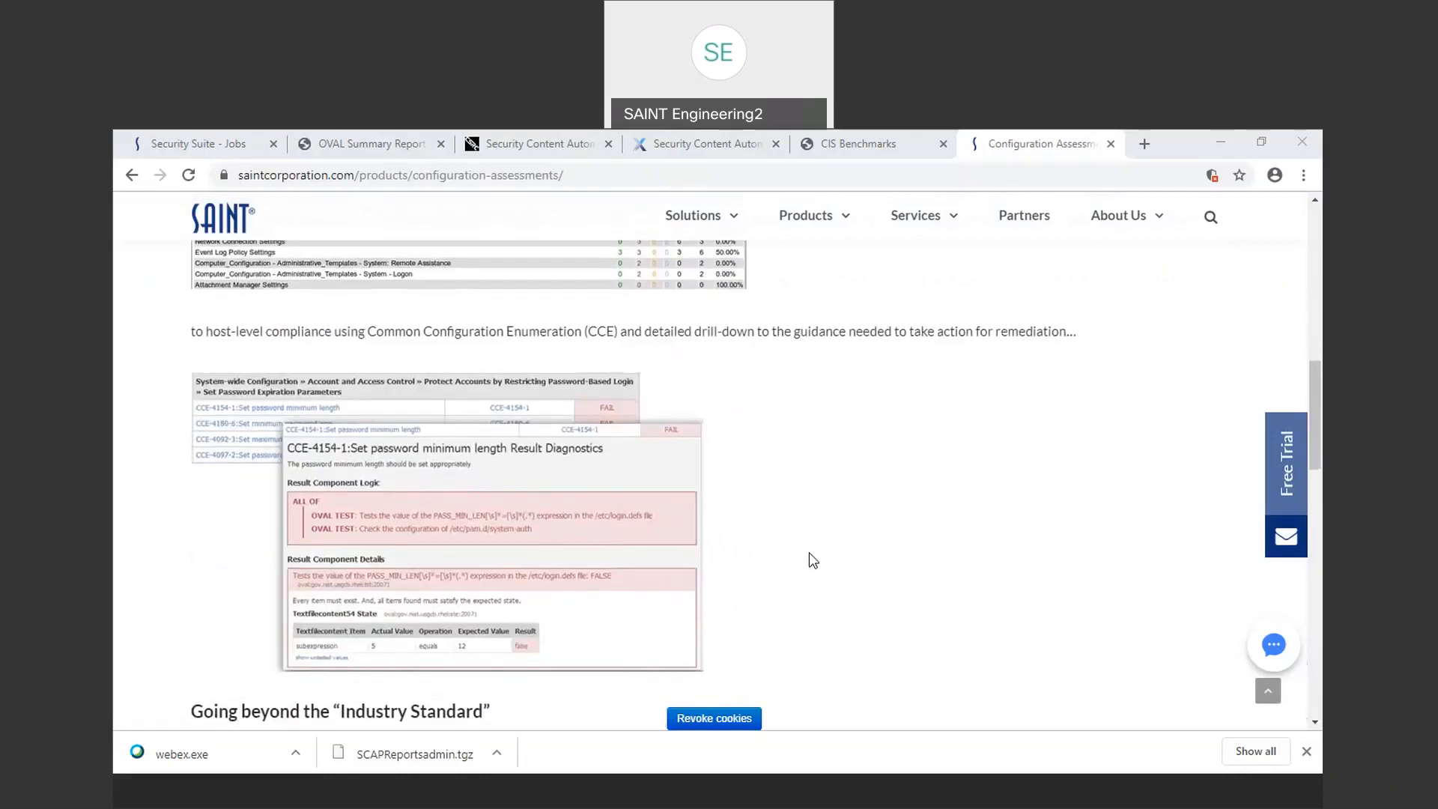
pyautogui.scroll(-6, 809, 559)
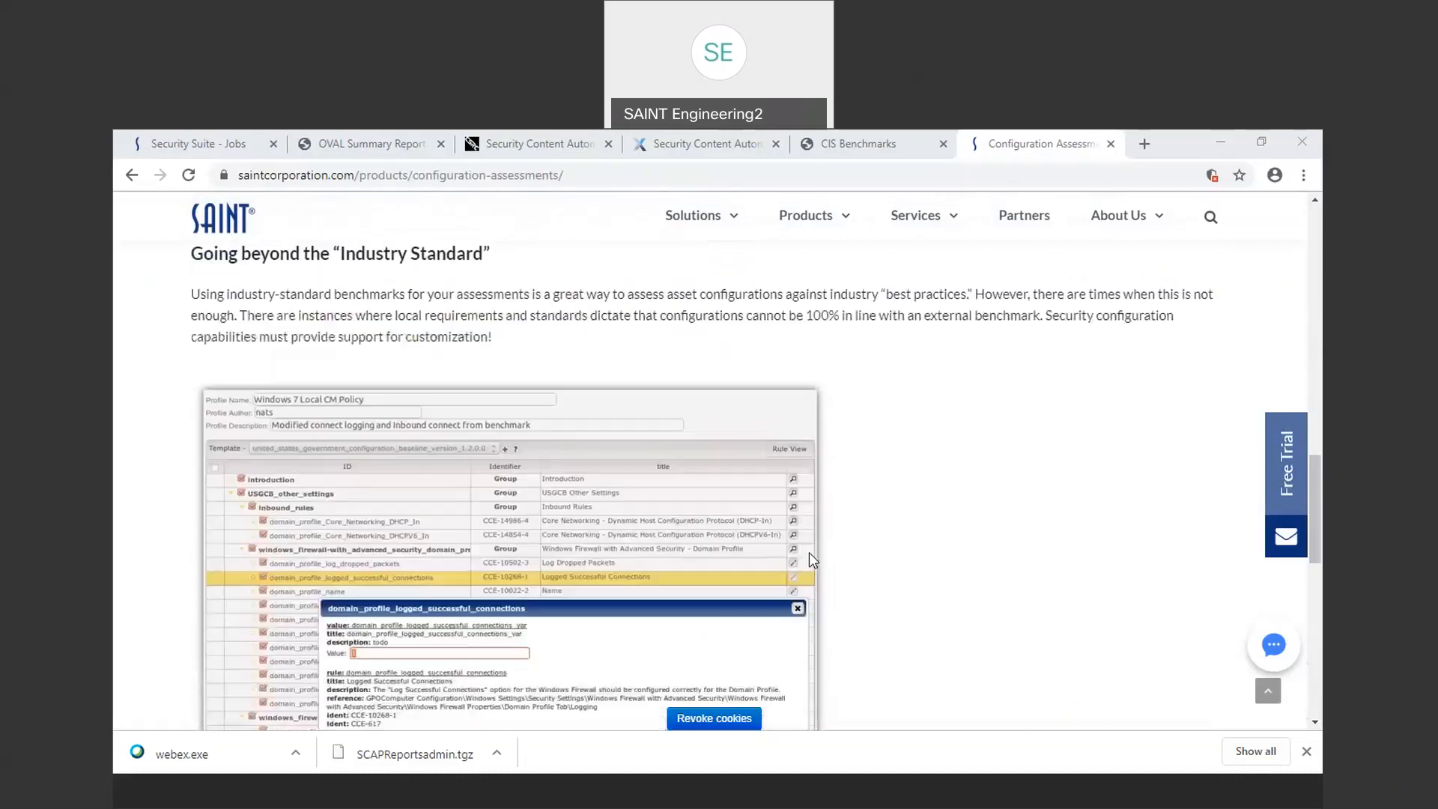
pyautogui.scroll(-3, 963, 553)
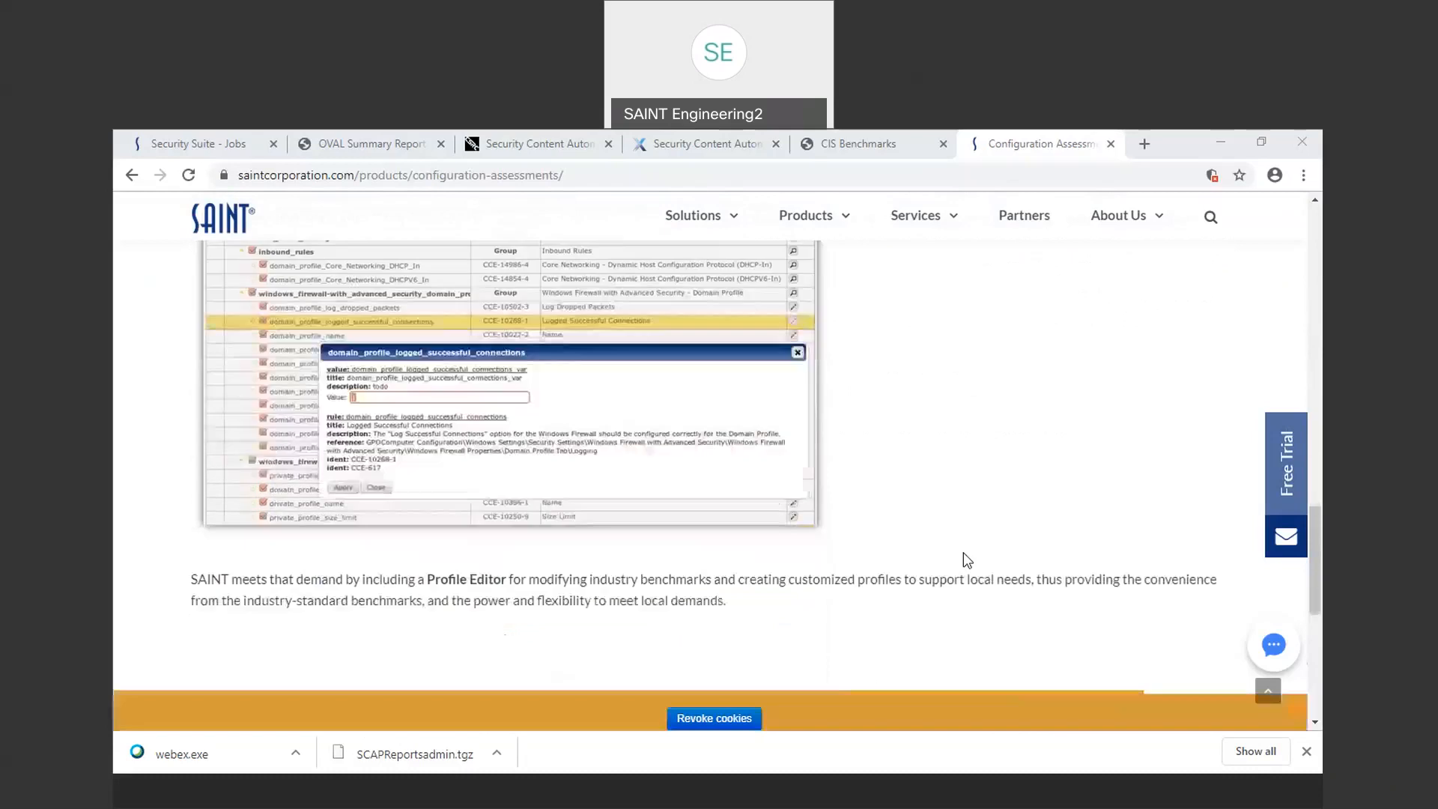
pyautogui.scroll(-2, 966, 557)
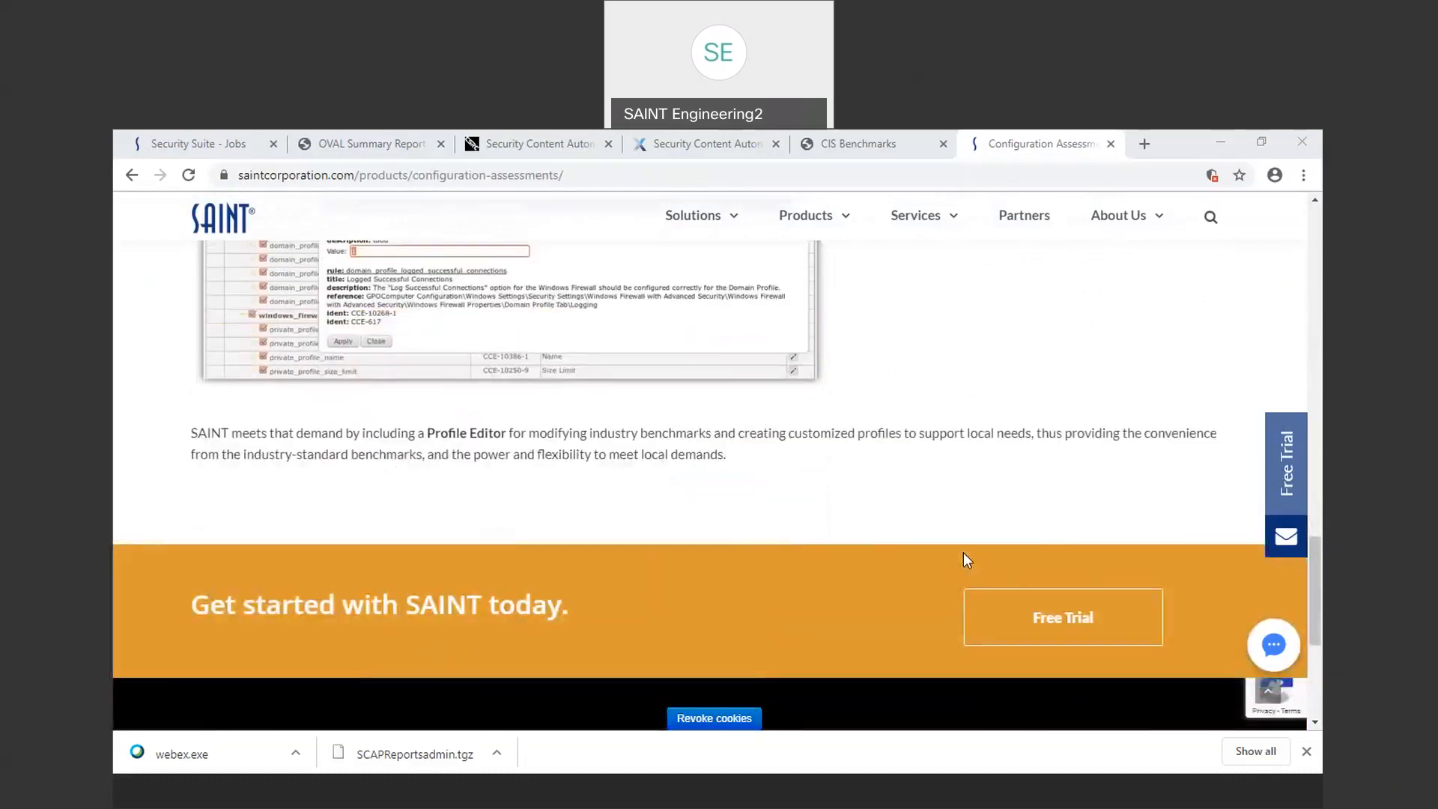
pyautogui.scroll(-2, 966, 558)
pyautogui.scroll(10, 966, 557)
pyautogui.scroll(10, 963, 560)
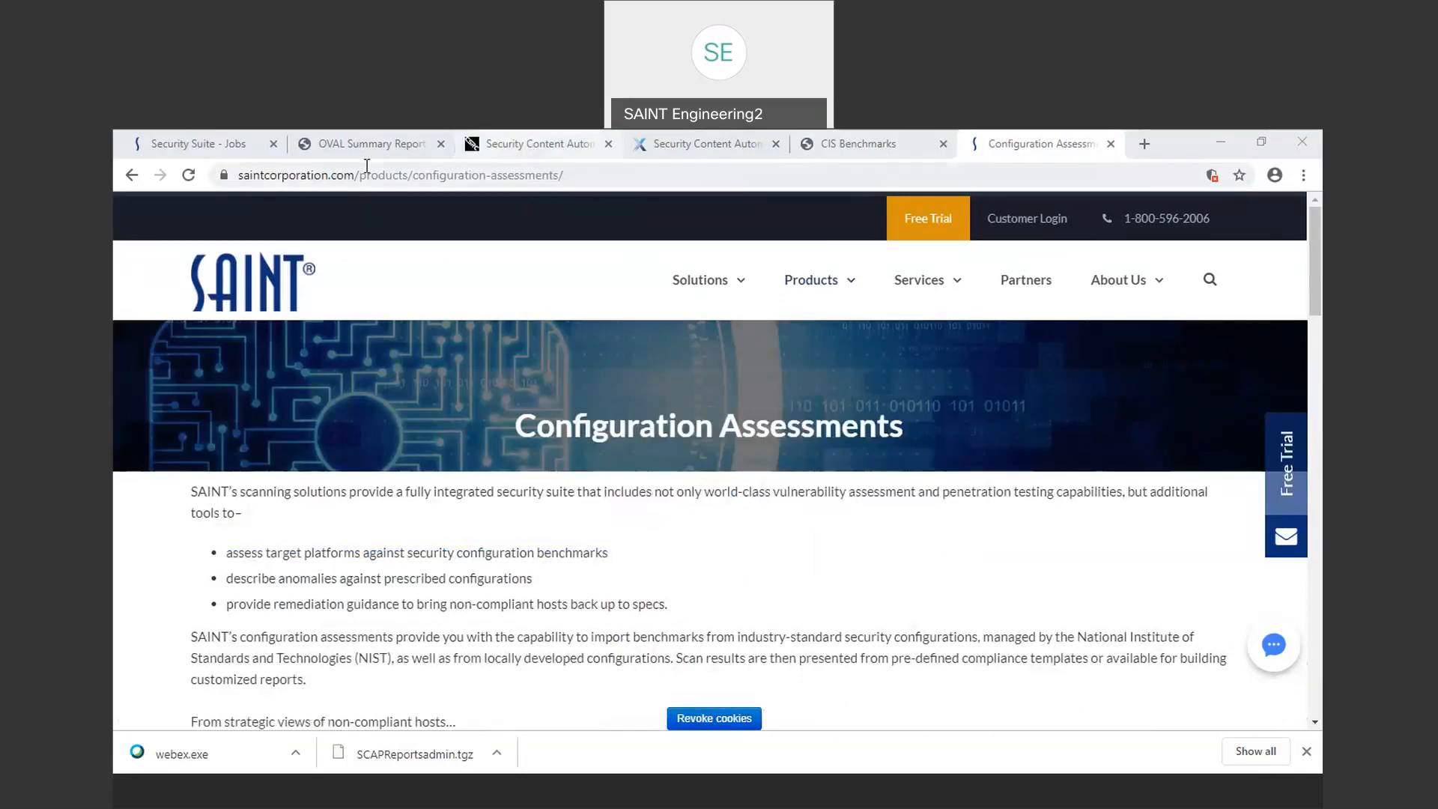
# Step: Switch to the NIST Security Content Automation Protocol page and read its project overview
pyautogui.click(515, 148)
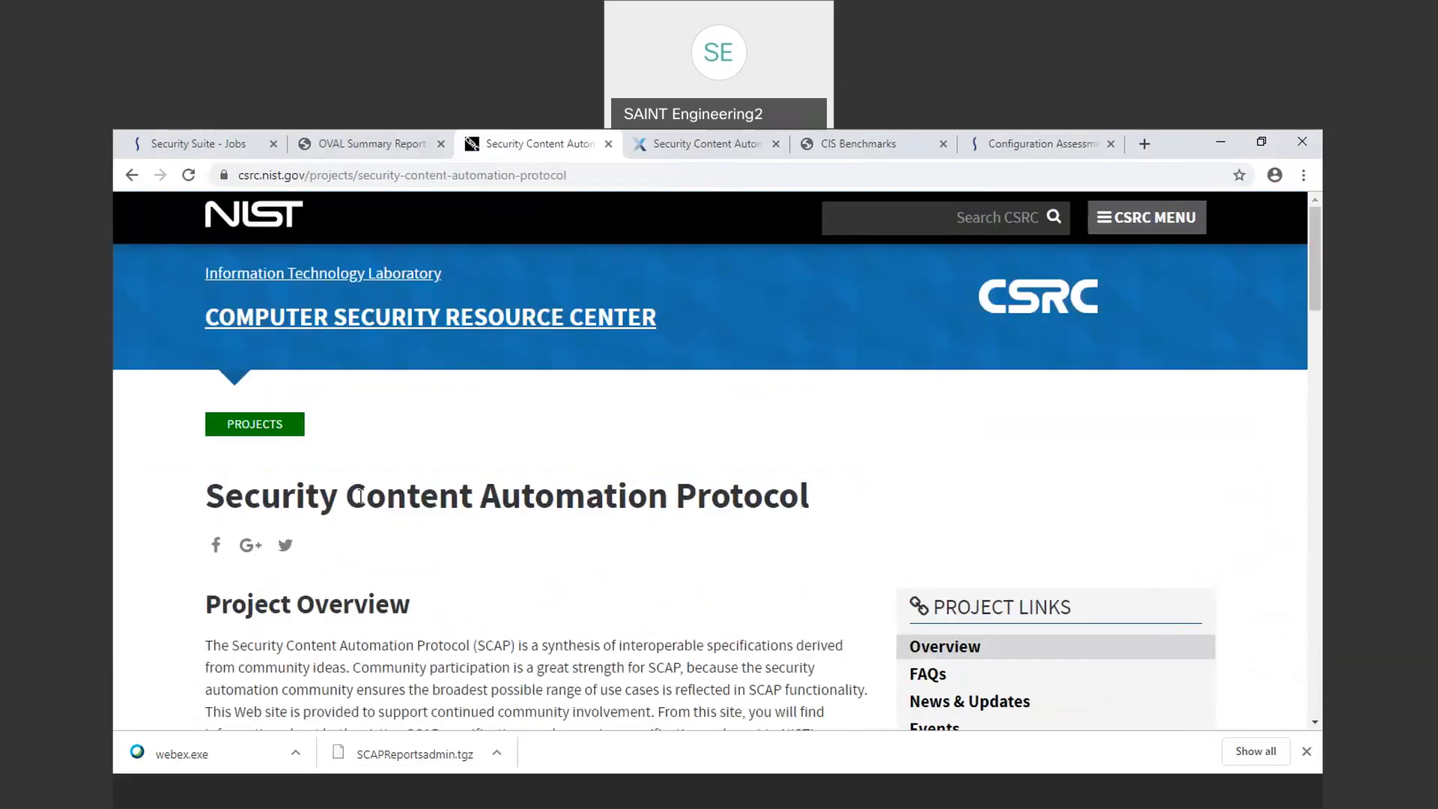
pyautogui.scroll(-1, 721, 599)
pyautogui.scroll(-2, 721, 599)
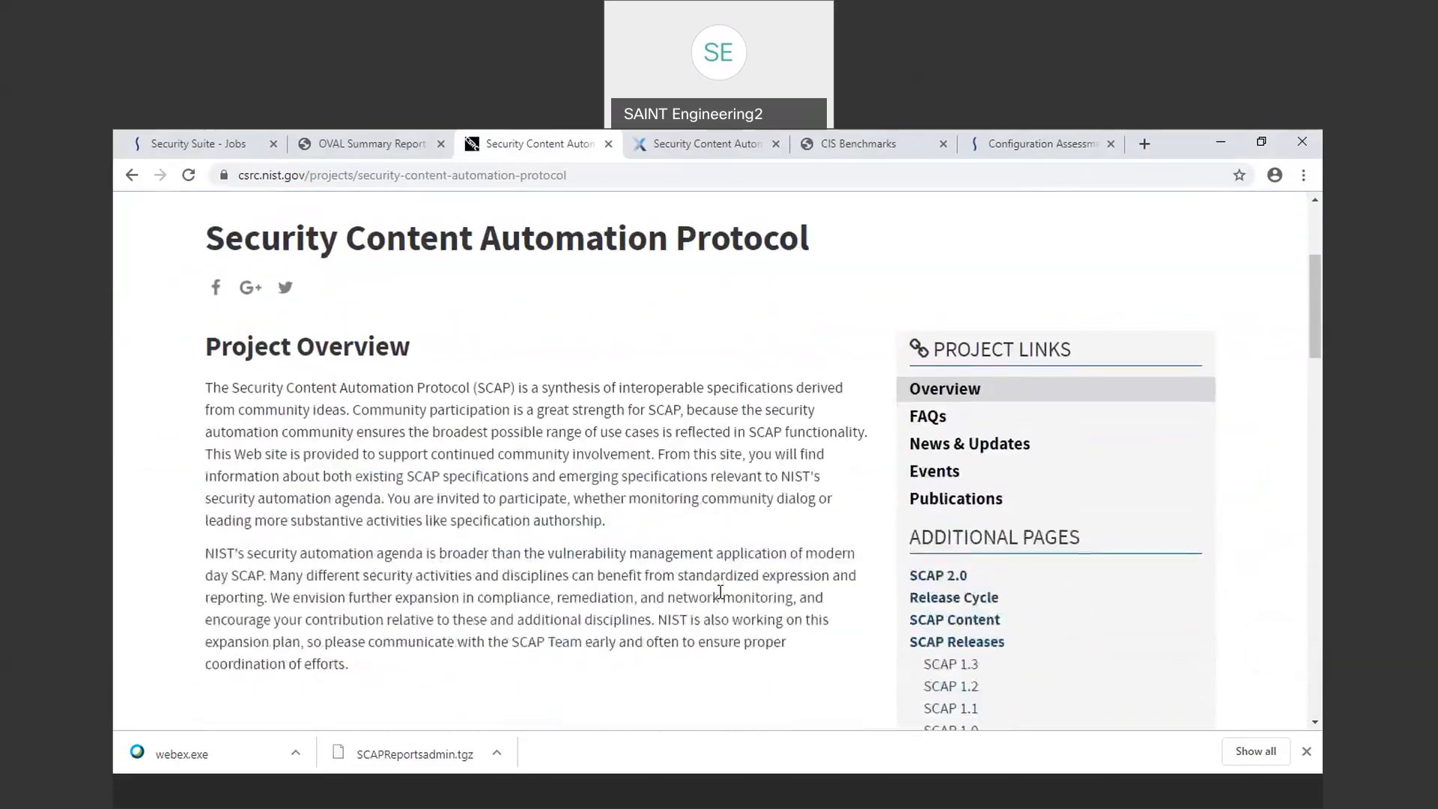
pyautogui.scroll(-1, 721, 595)
pyautogui.scroll(1, 721, 591)
pyautogui.scroll(3, 721, 591)
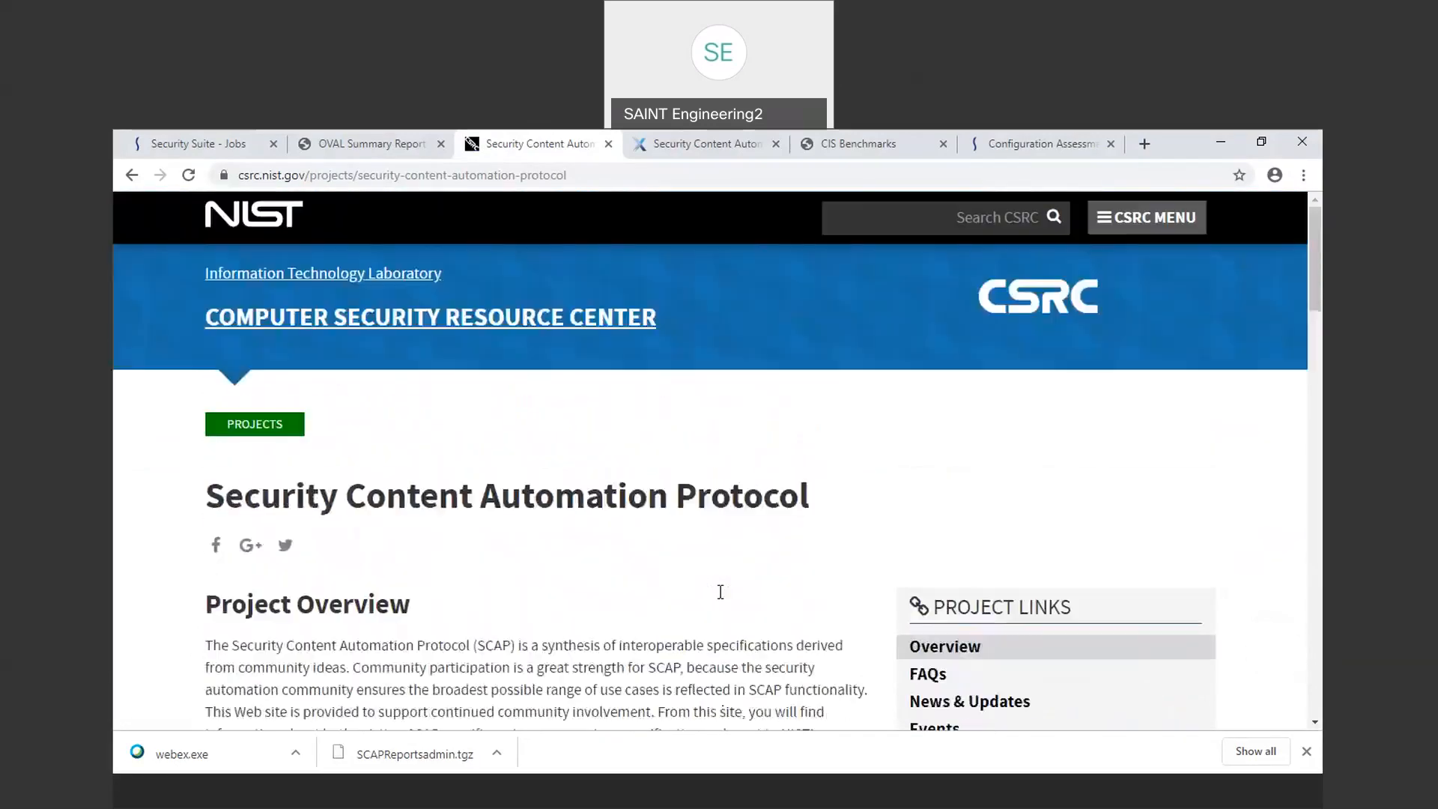
# Step: Switch to the CIS Benchmarks page and browse its list of benchmark downloads
pyautogui.click(866, 142)
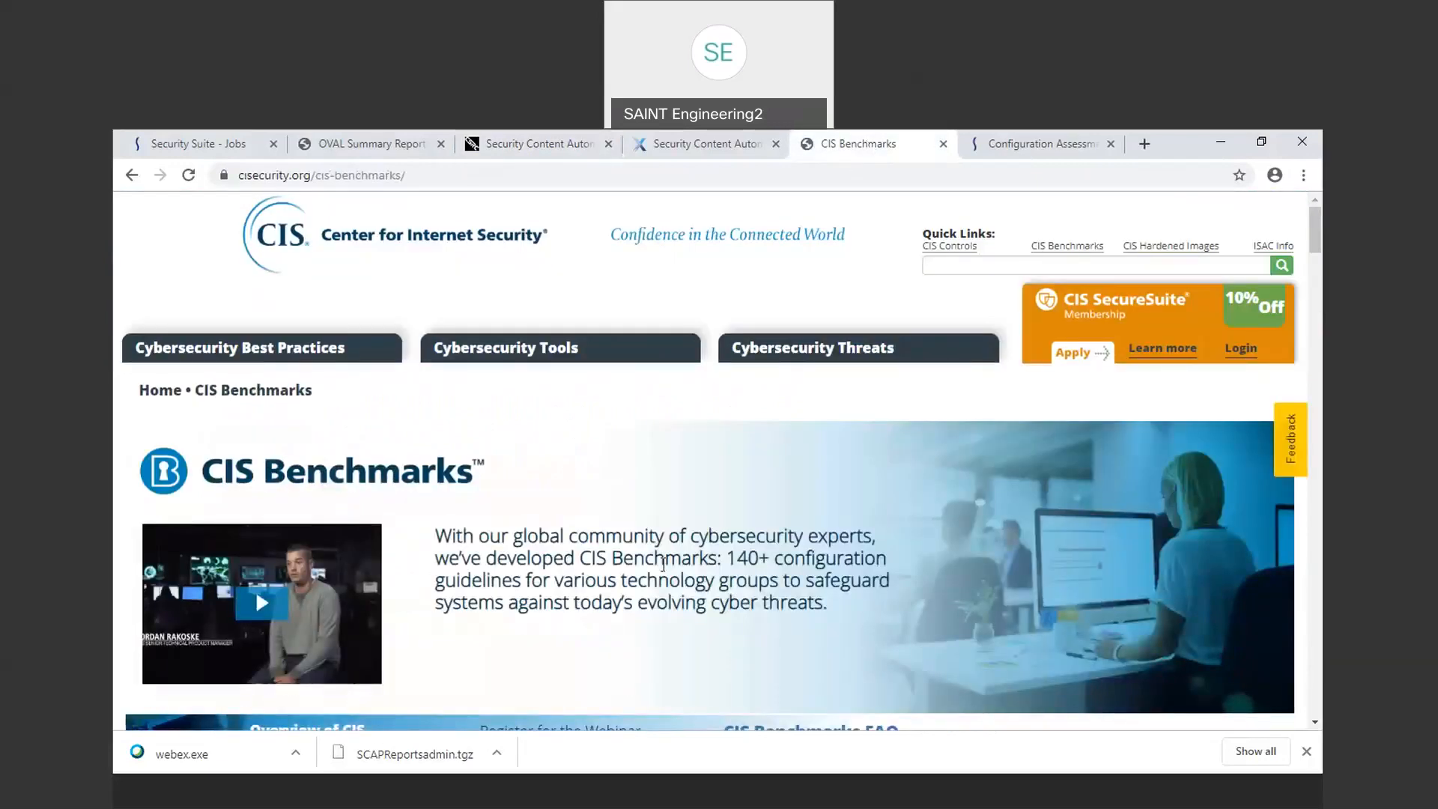
pyautogui.scroll(-2, 663, 564)
pyautogui.scroll(-3, 663, 564)
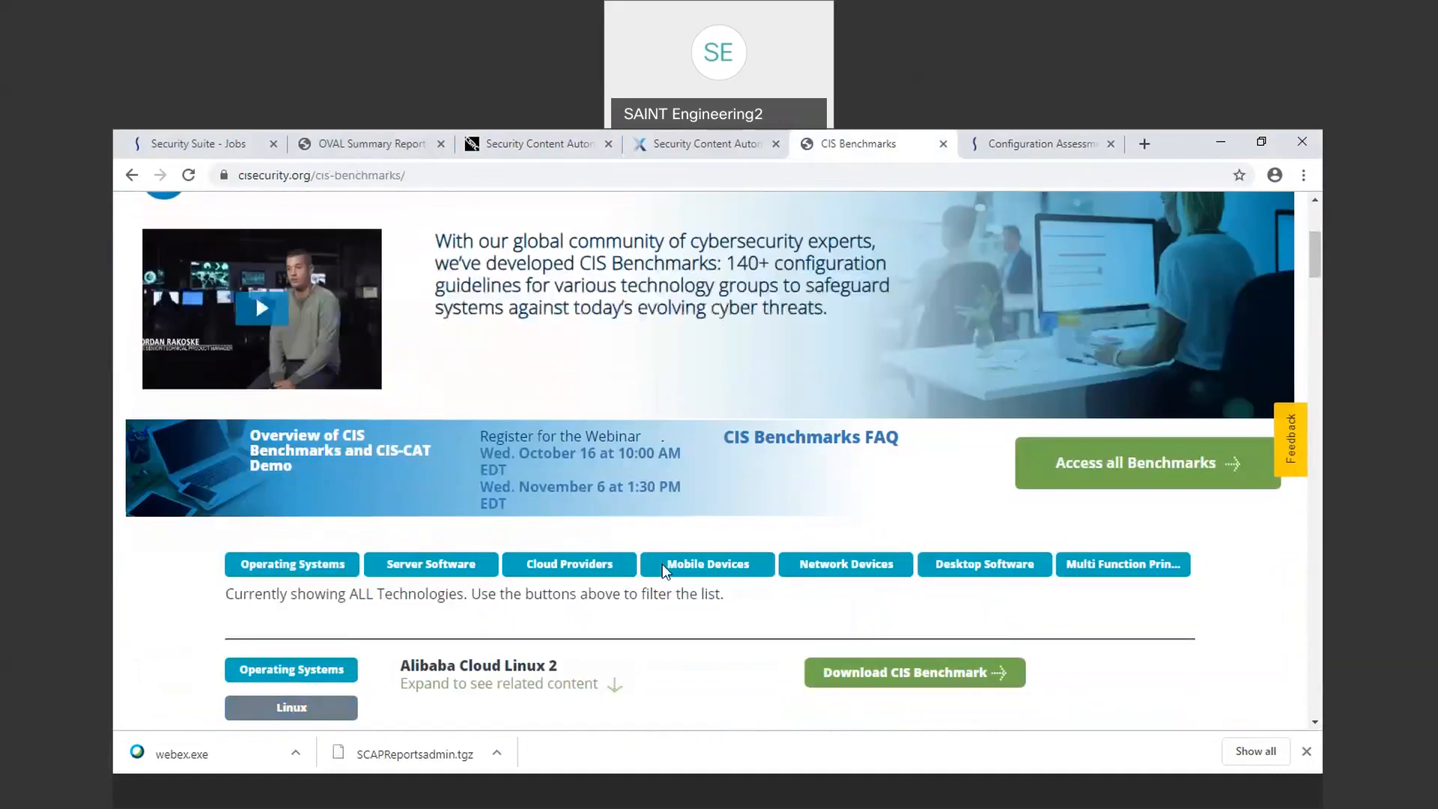
pyautogui.scroll(-1, 664, 573)
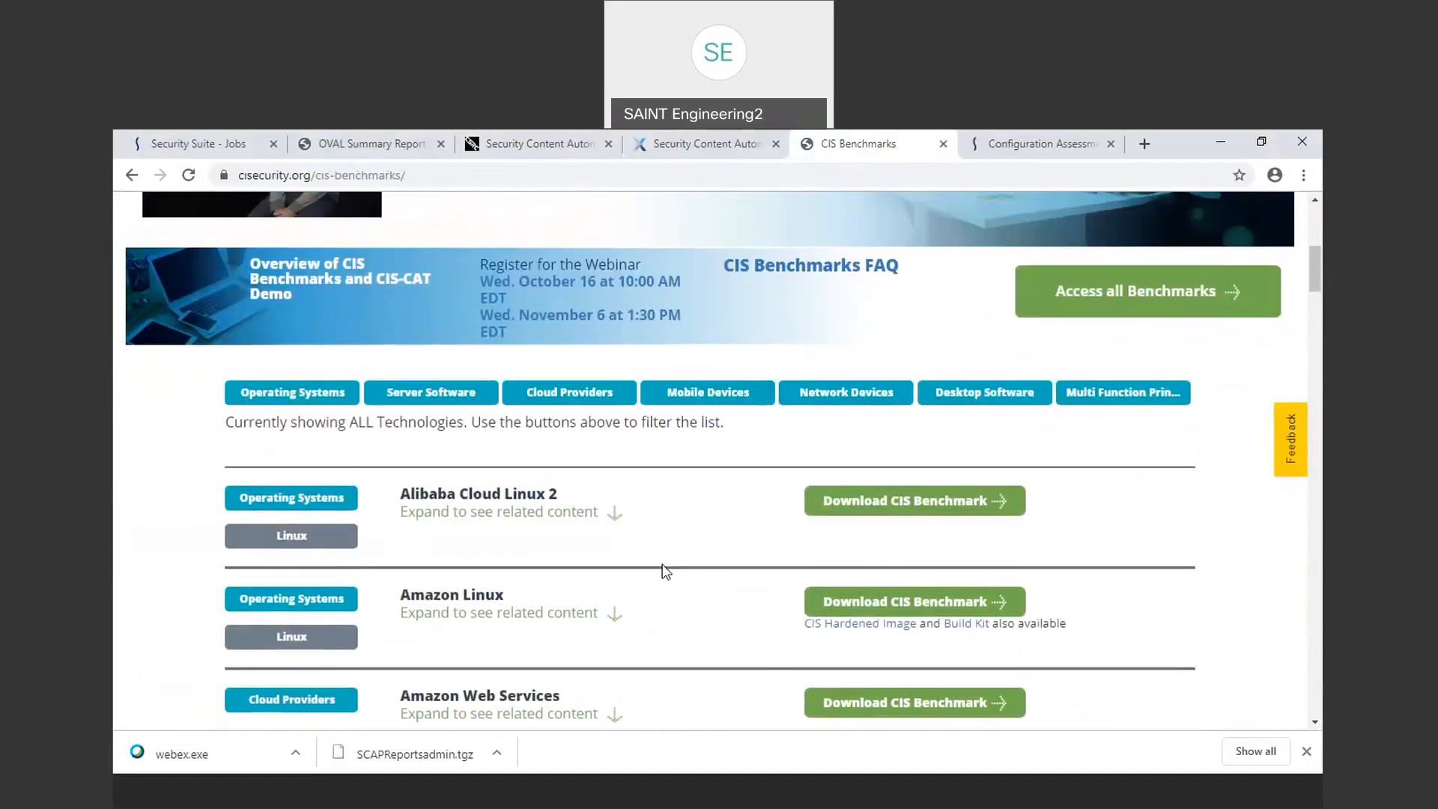
pyautogui.rightClick(662, 564)
pyautogui.click(583, 556)
pyautogui.scroll(5, 583, 556)
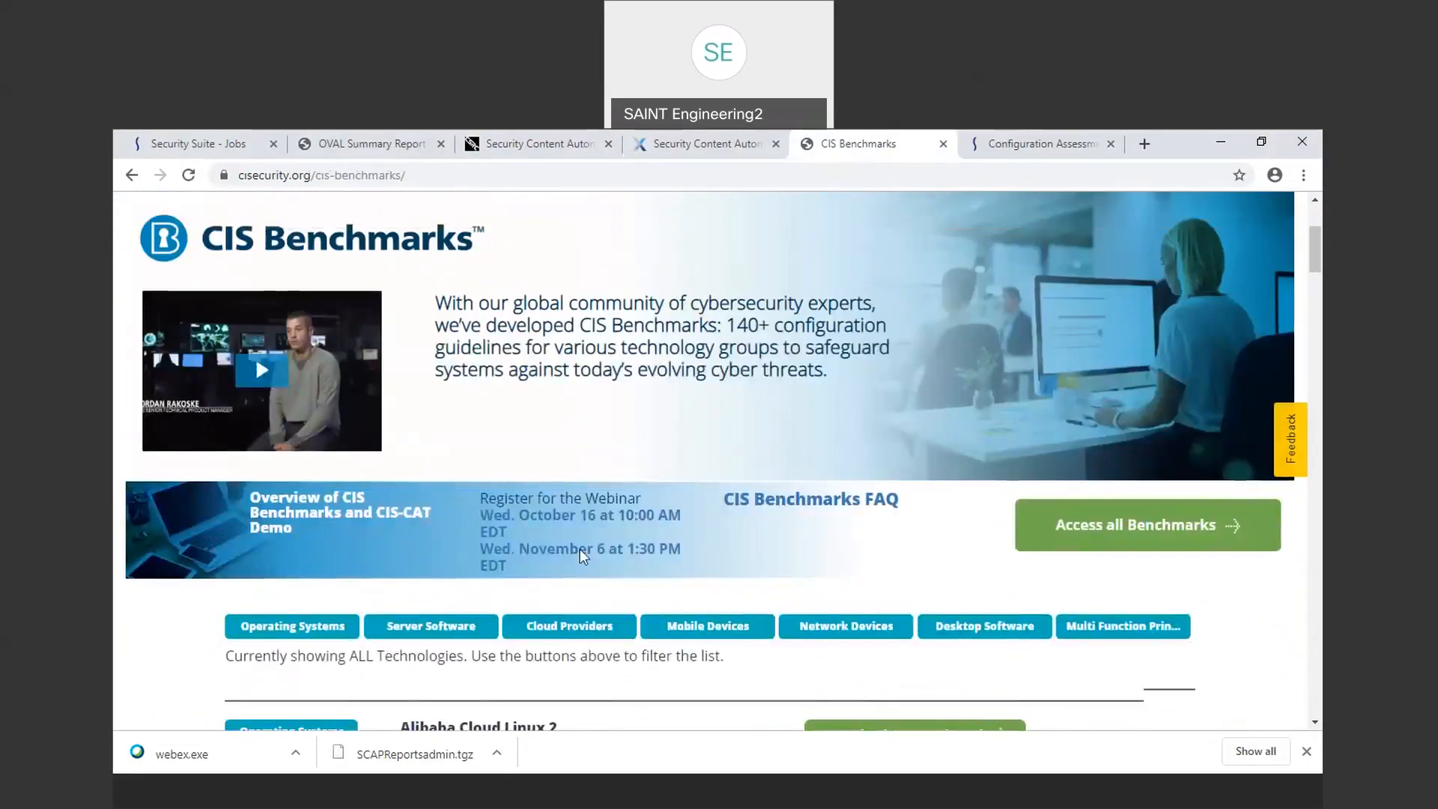
pyautogui.scroll(1, 582, 549)
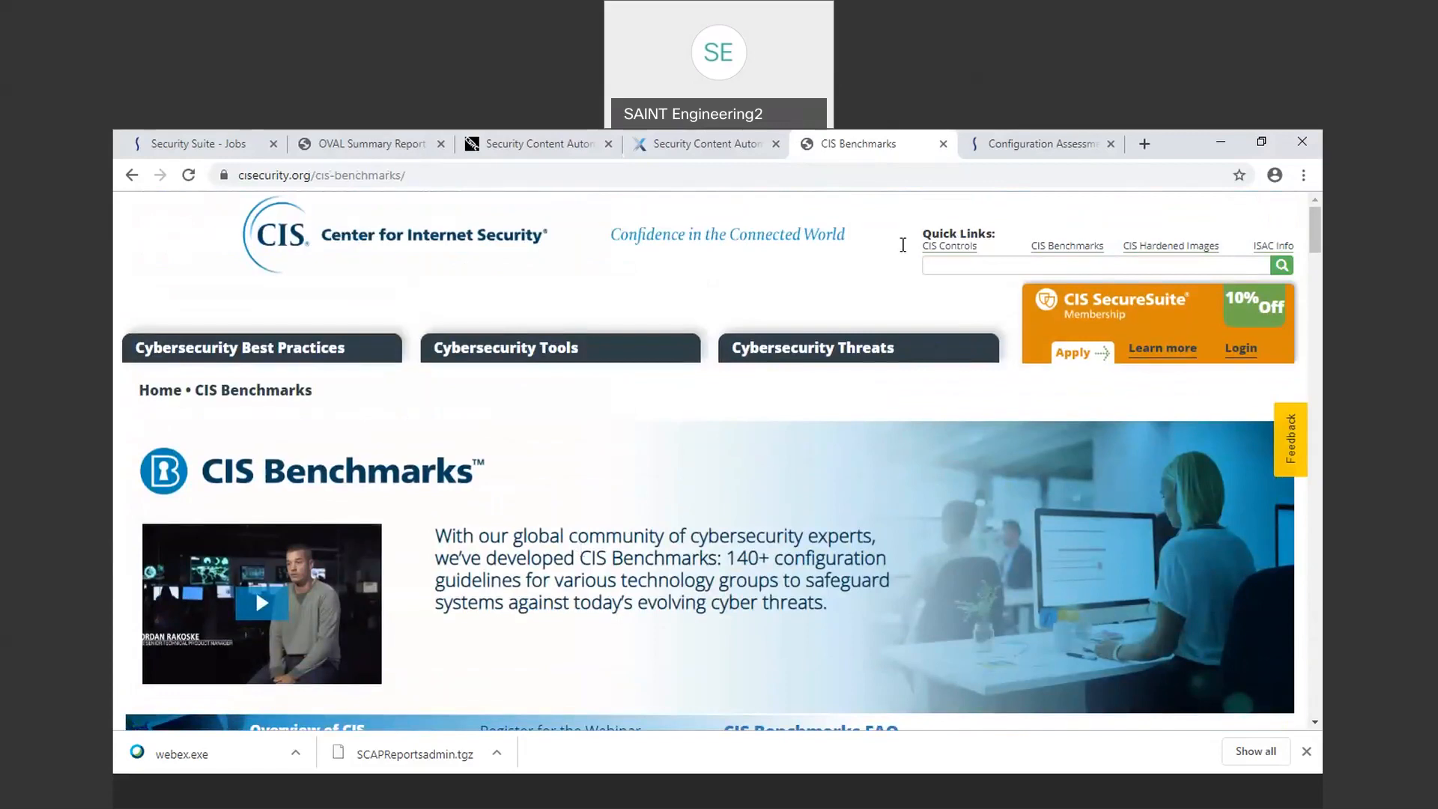
# Step: Return to the Security Suite jobs page, show the Scans list, and select scan 37
pyautogui.click(193, 142)
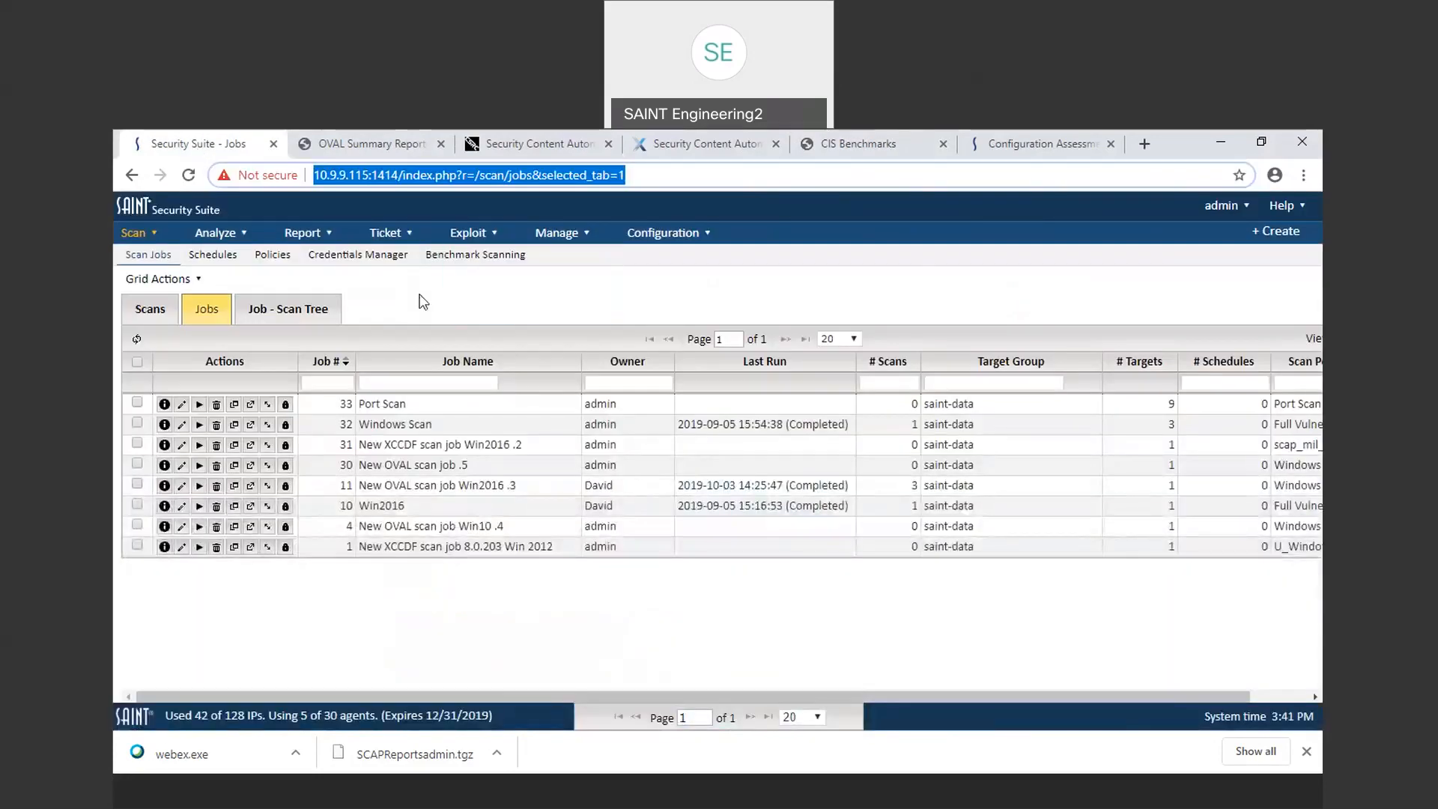
pyautogui.click(152, 307)
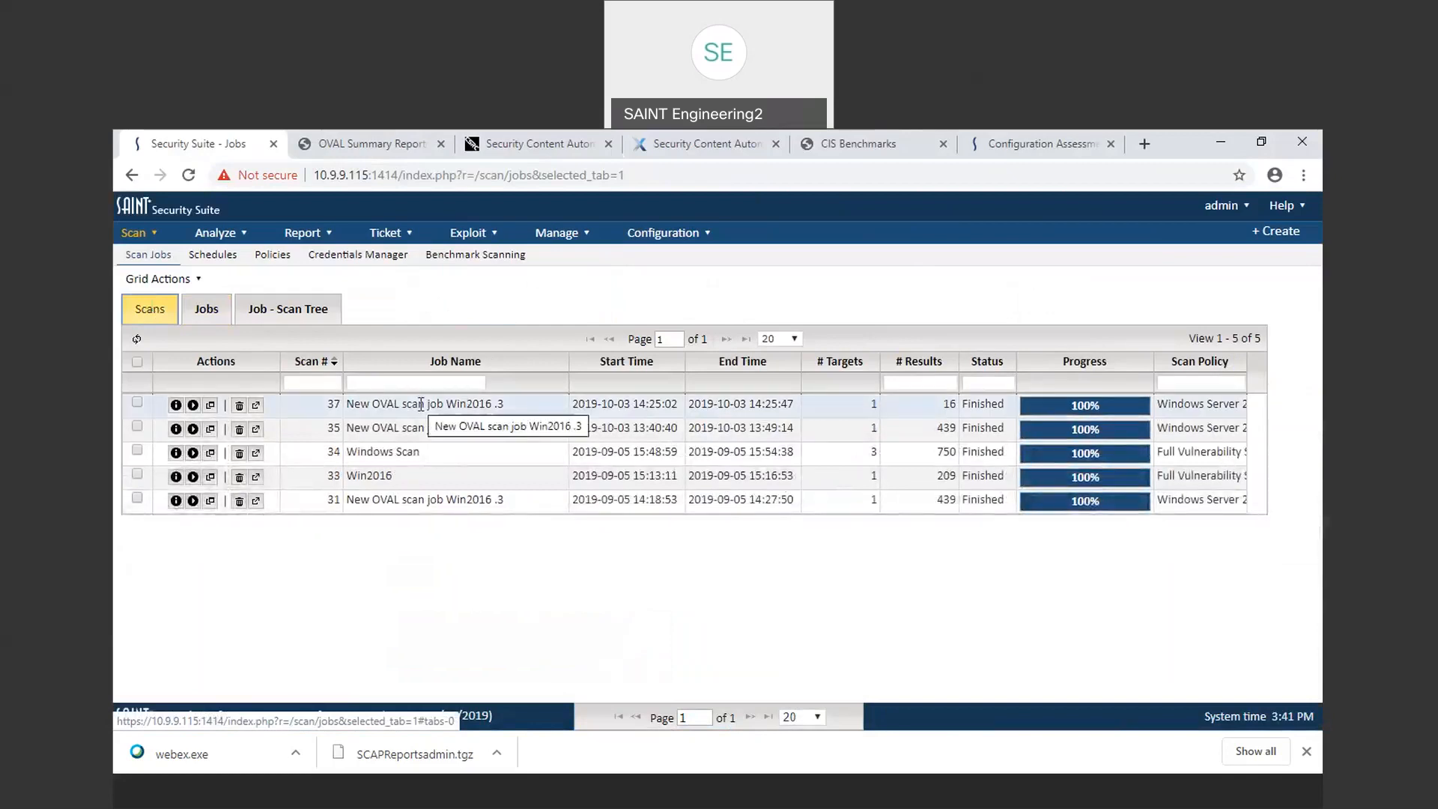
pyautogui.click(421, 408)
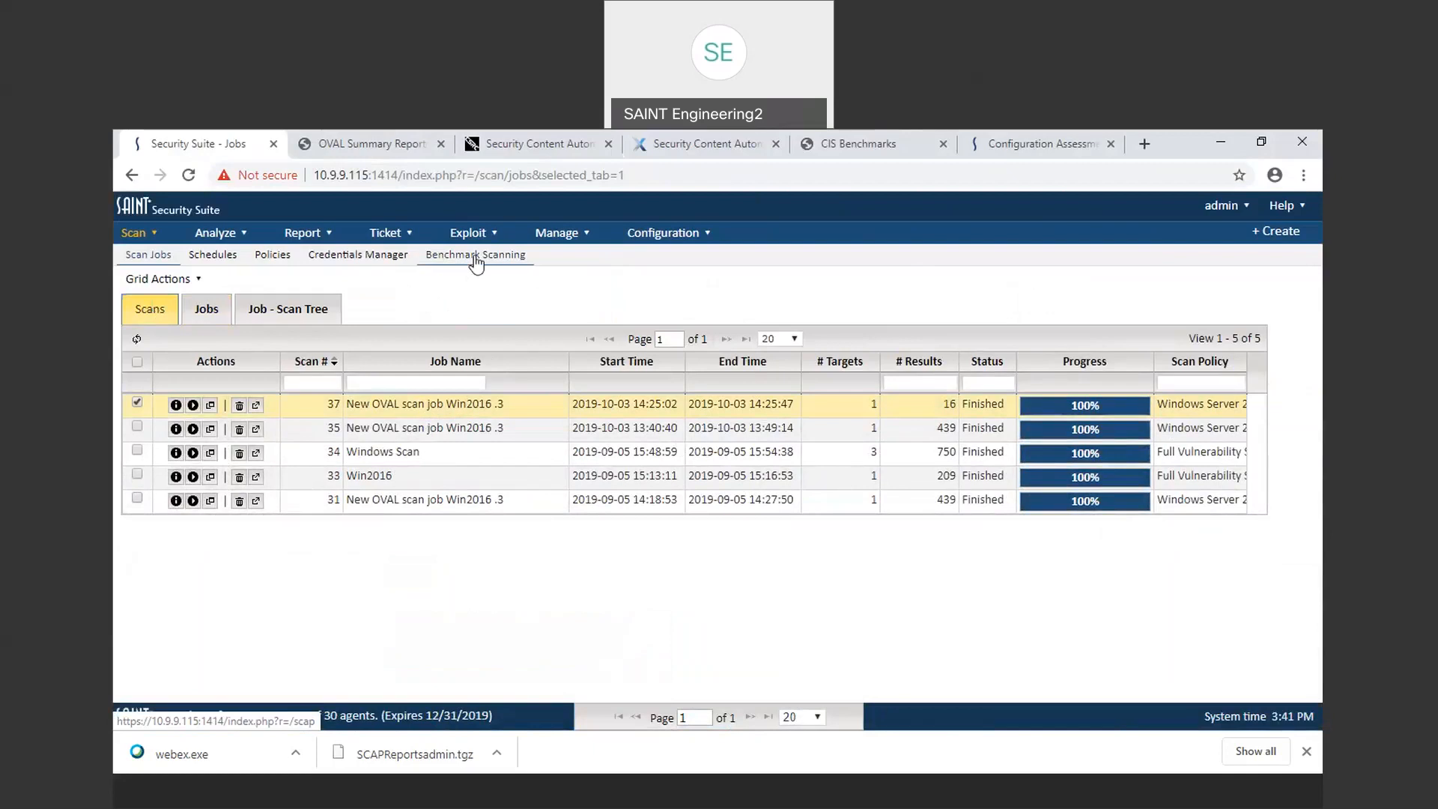
# Step: Open Benchmark Scanning and browse the Configurations list of available benchmarks
pyautogui.click(456, 234)
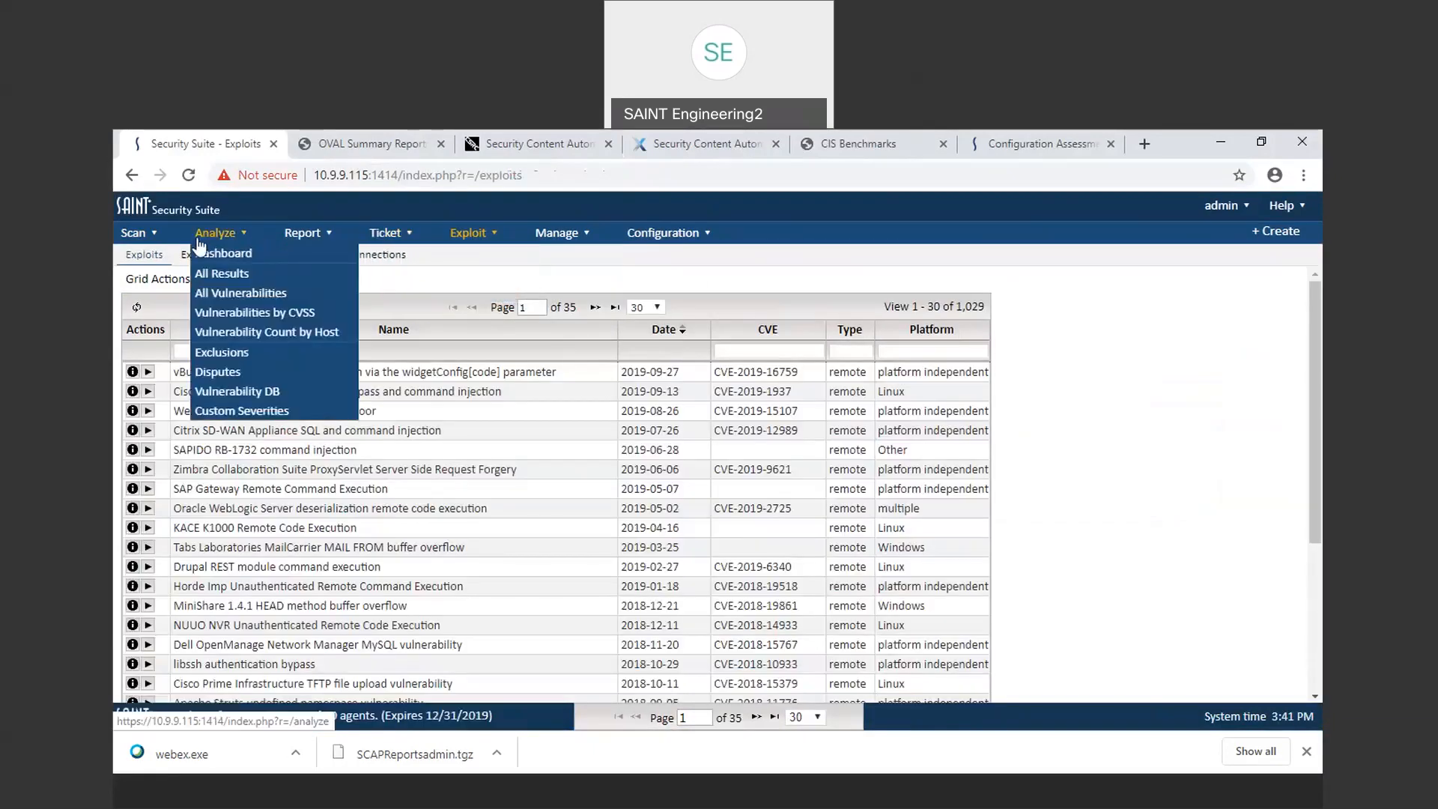
pyautogui.moveTo(138, 246)
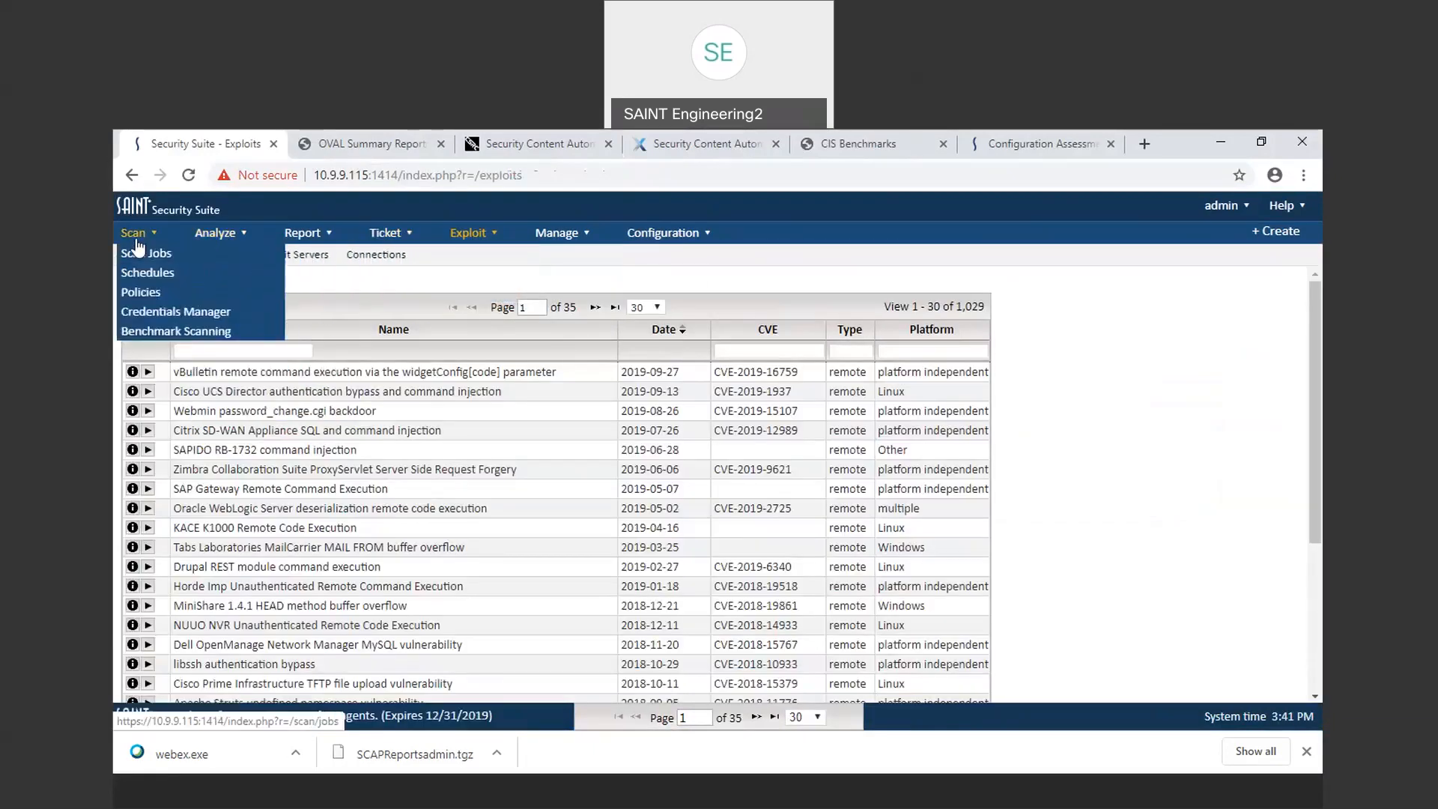
pyautogui.click(178, 331)
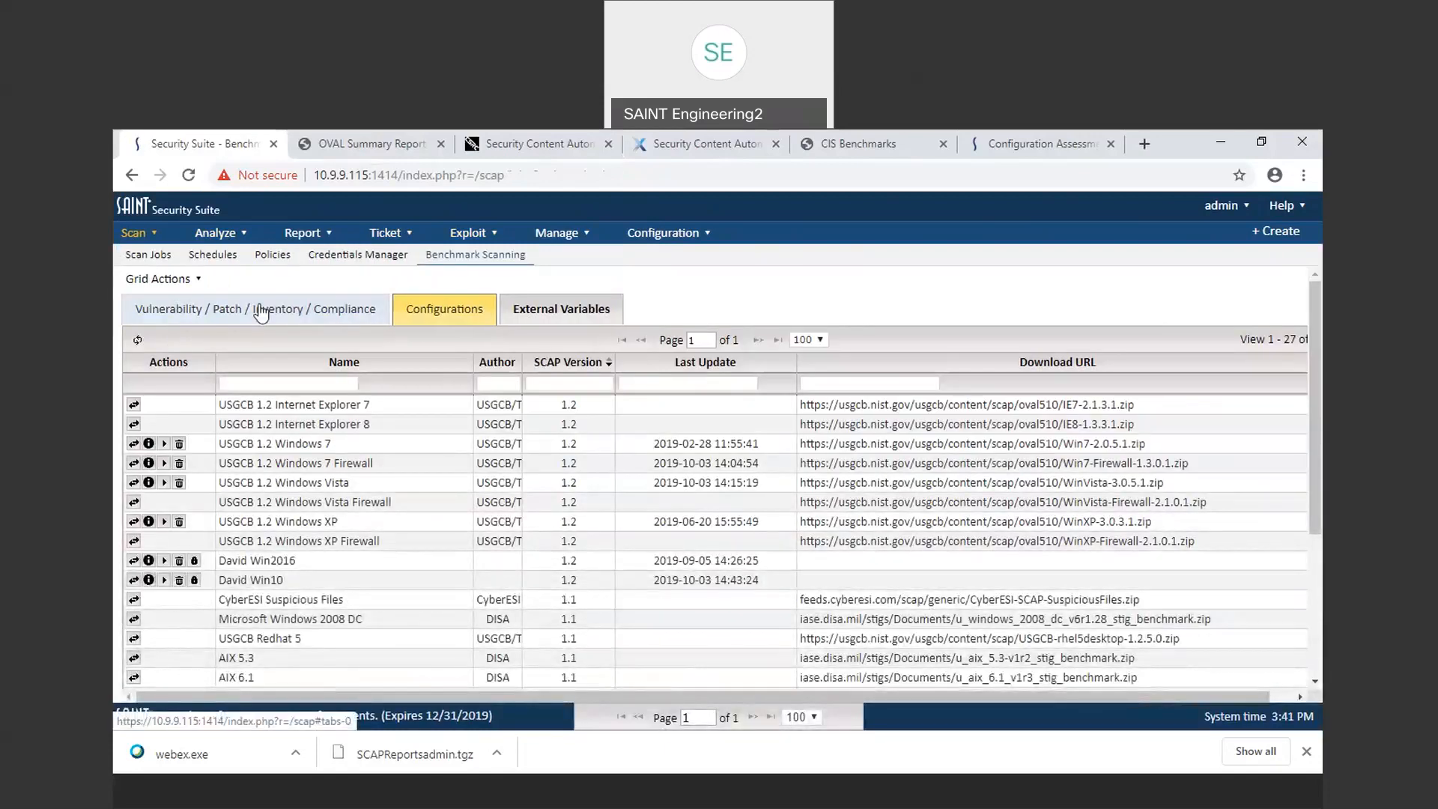
pyautogui.scroll(-3, 550, 552)
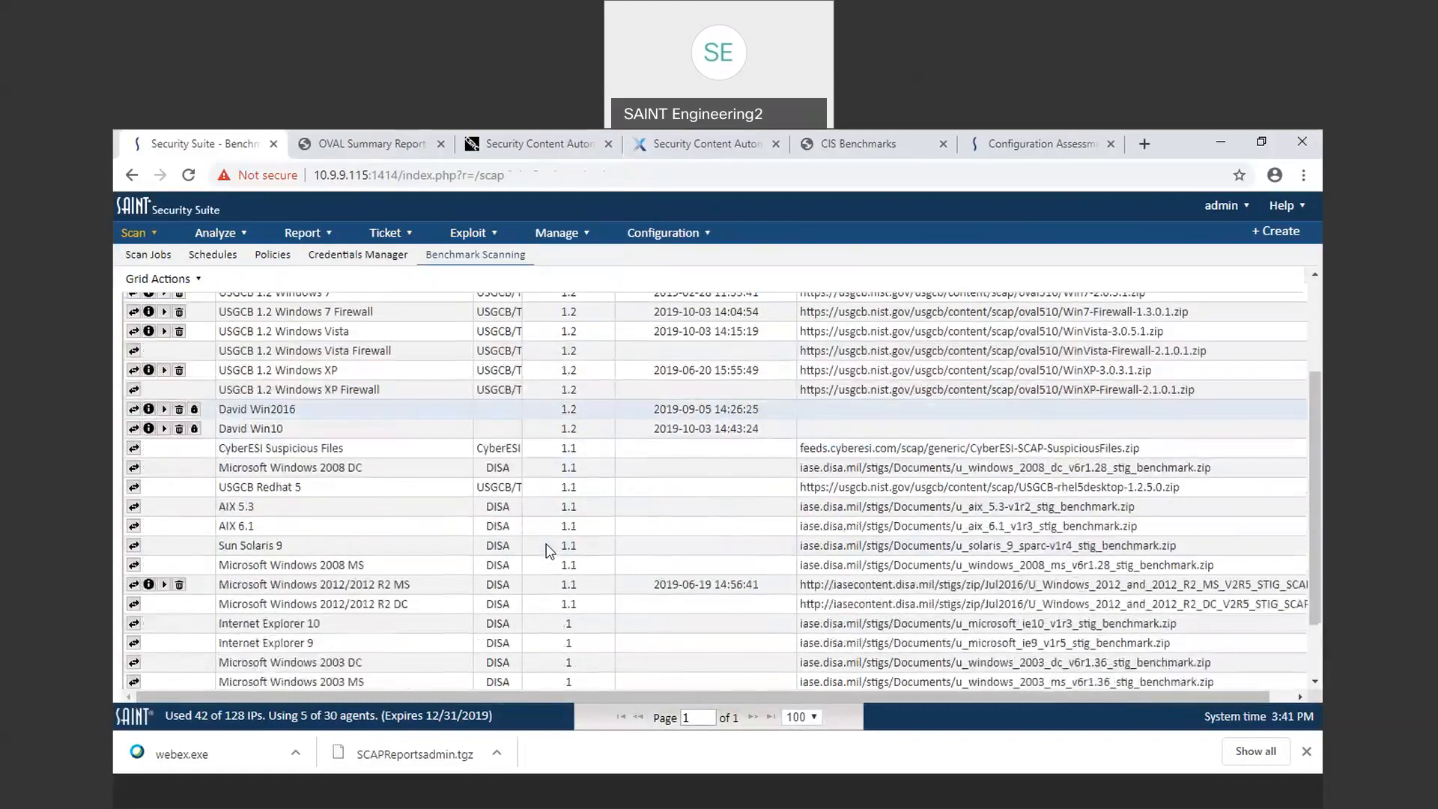
pyautogui.scroll(3, 550, 552)
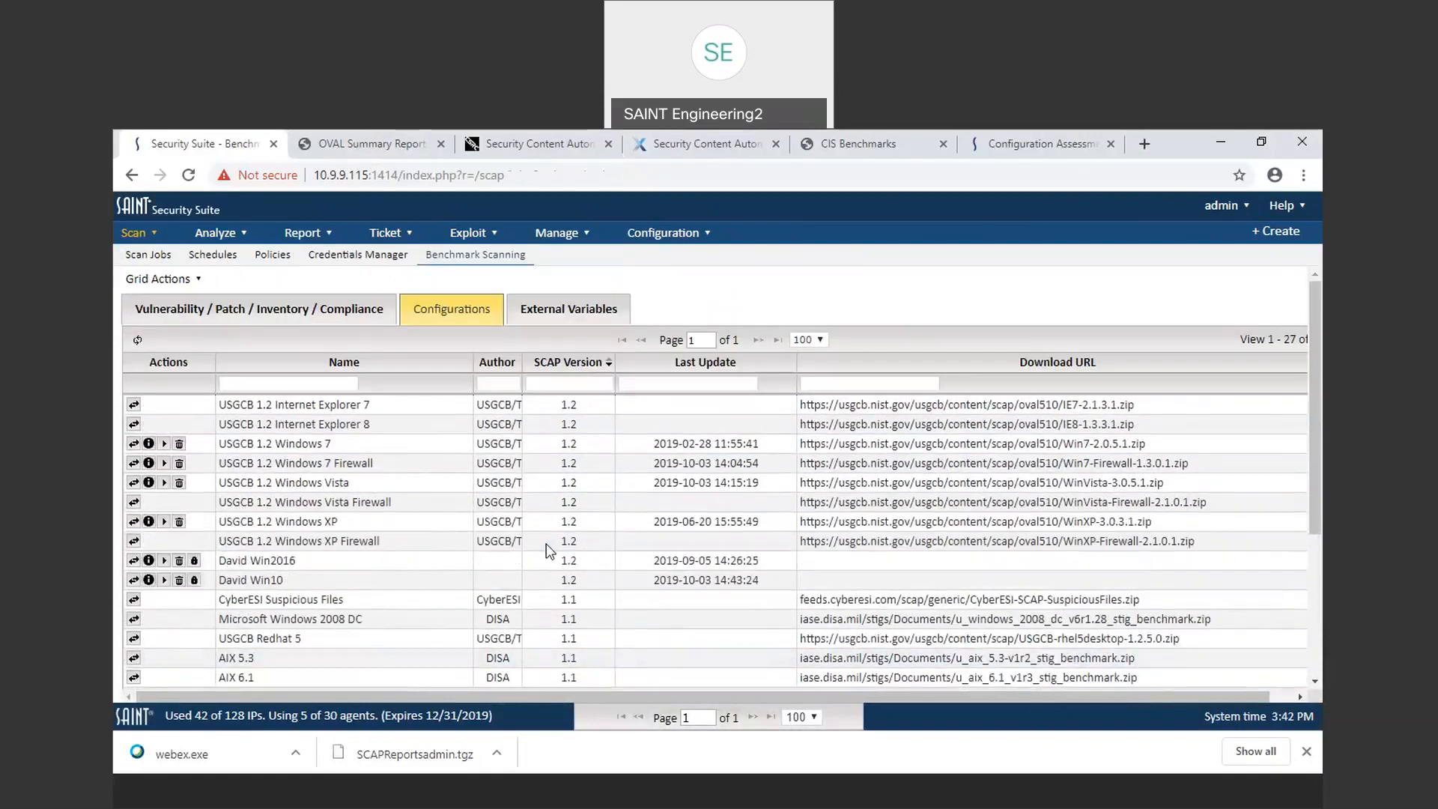
# Step: Import the content for USGCB 1.2 Internet Explorer 8 and close the download dialog
pyautogui.click(134, 426)
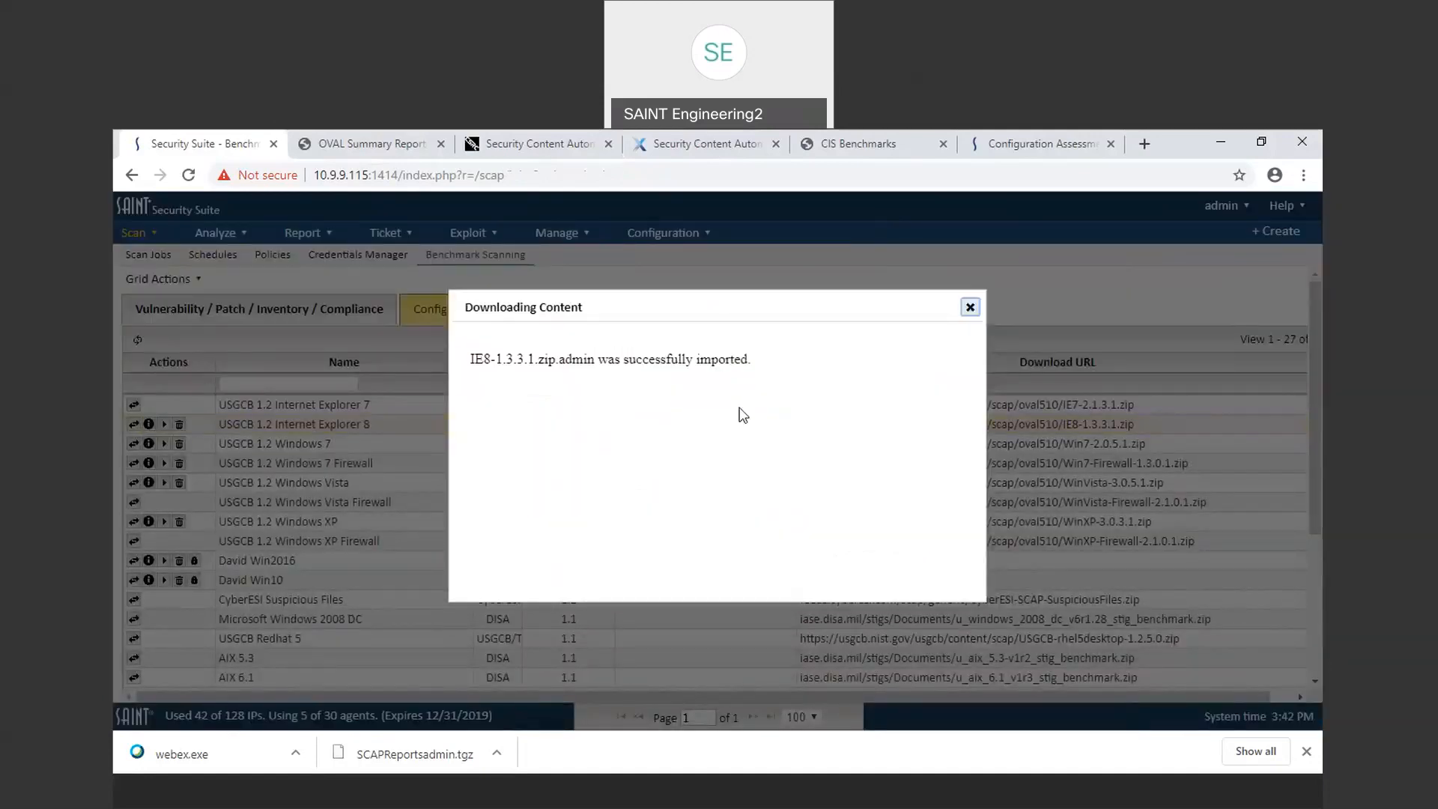
pyautogui.click(970, 310)
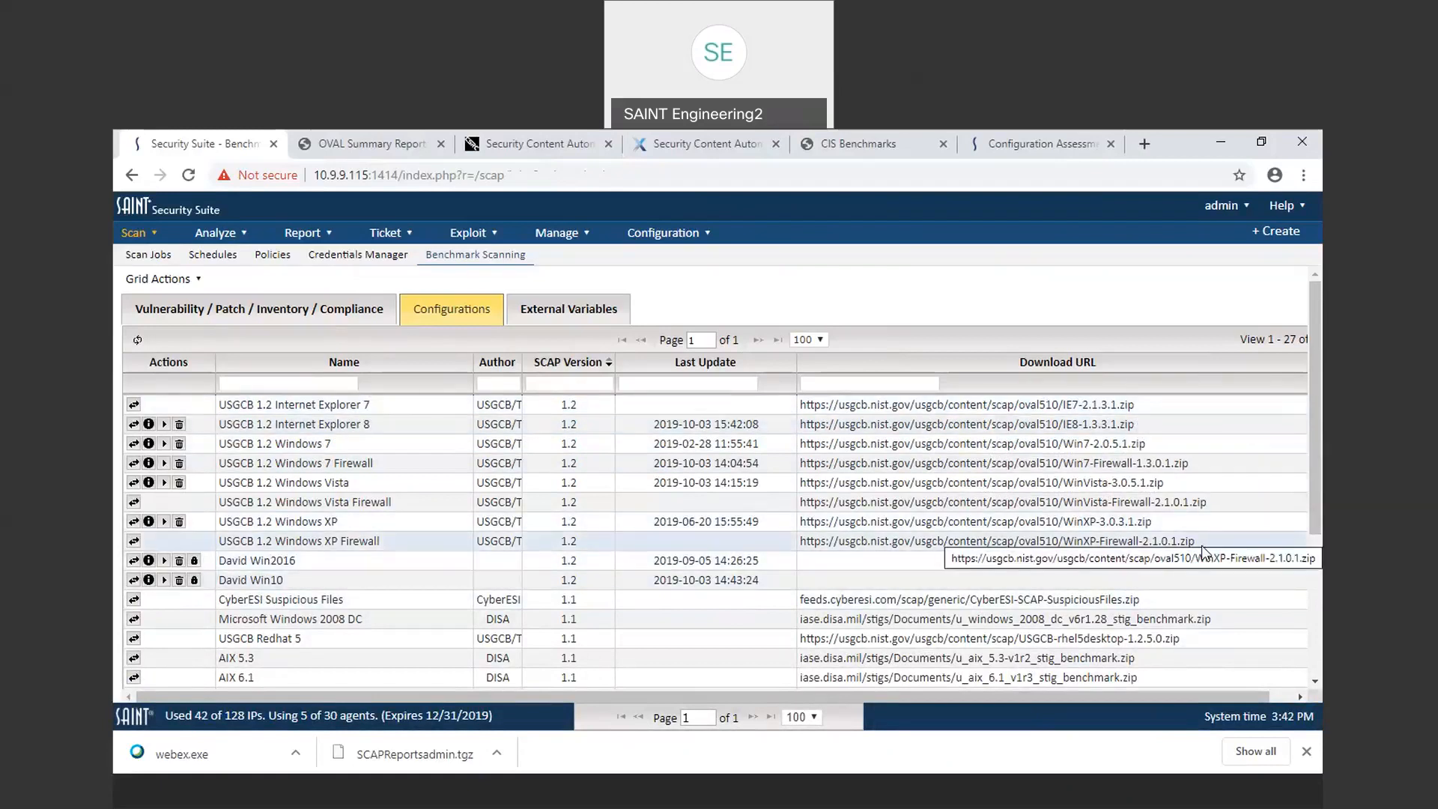
# Step: Download the USGCB 1.2 Windows XP Firewall zip by opening its download URL
pyautogui.moveTo(1199, 541); pyautogui.dragTo(1058, 541)
pyautogui.moveTo(963, 575); pyautogui.dragTo(830, 547)
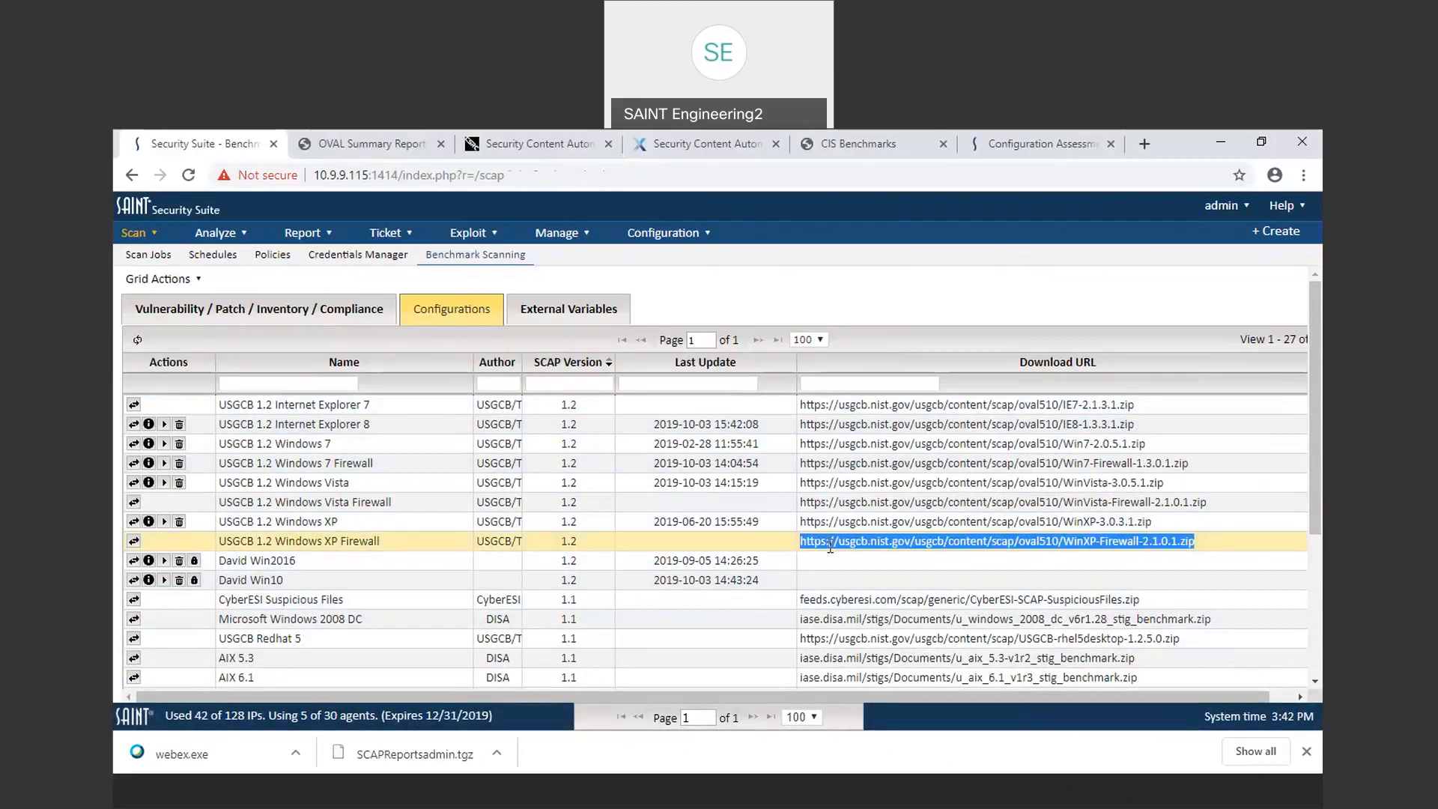
pyautogui.rightClick(830, 547)
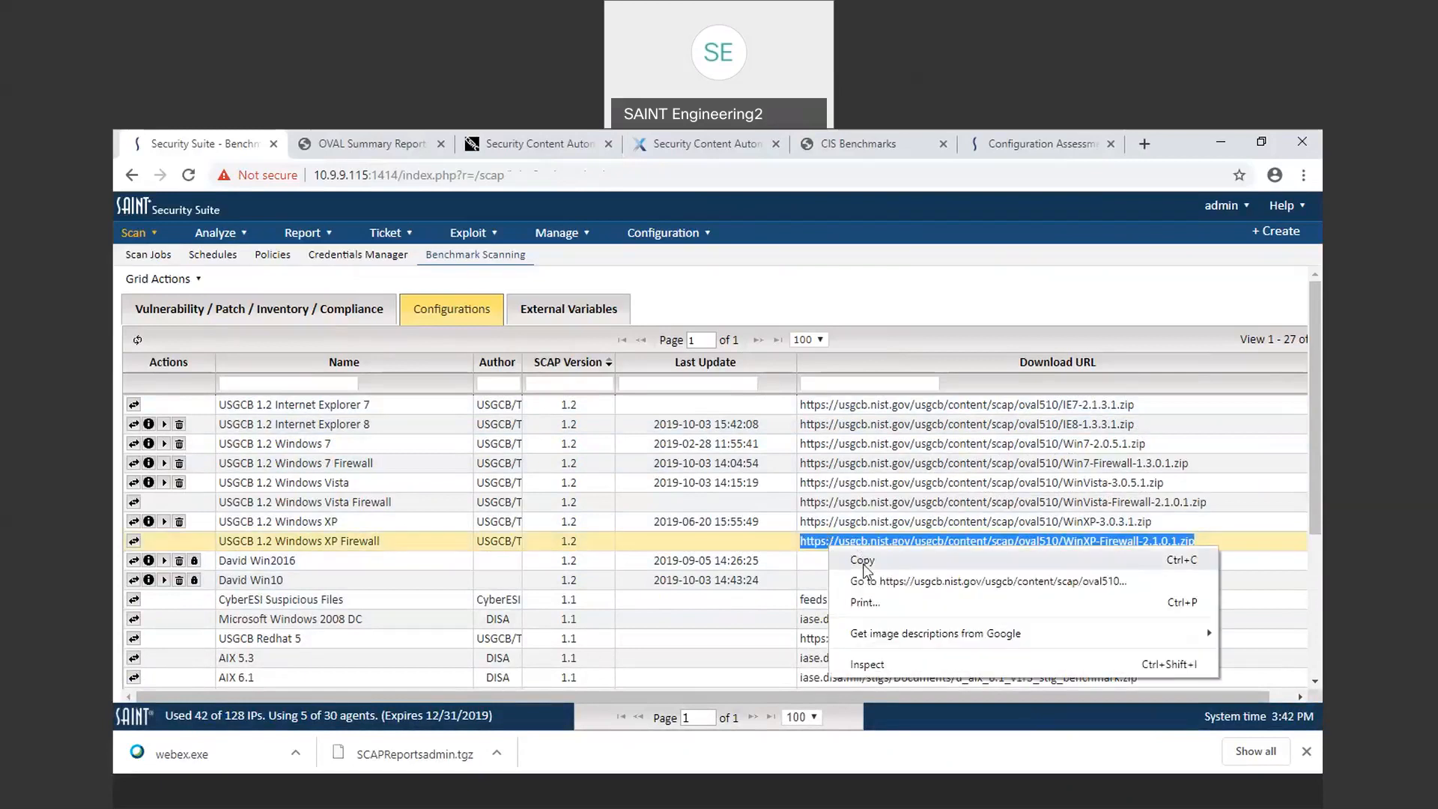
pyautogui.click(866, 582)
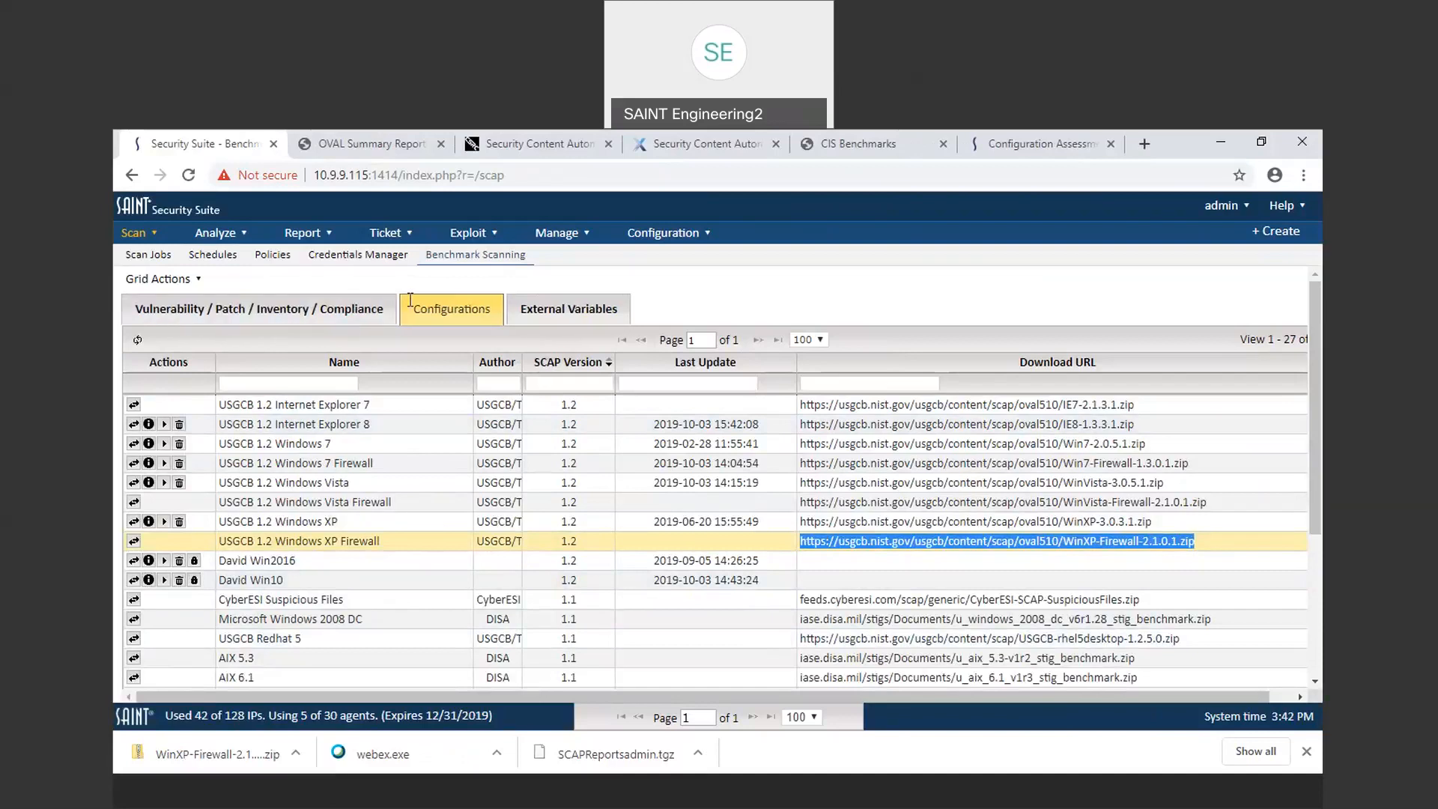
# Step: Open the SCAP content upload dialog and choose the downloaded WinXP-Firewall-2.1.0.1.zip file
pyautogui.click(159, 278)
pyautogui.click(187, 300)
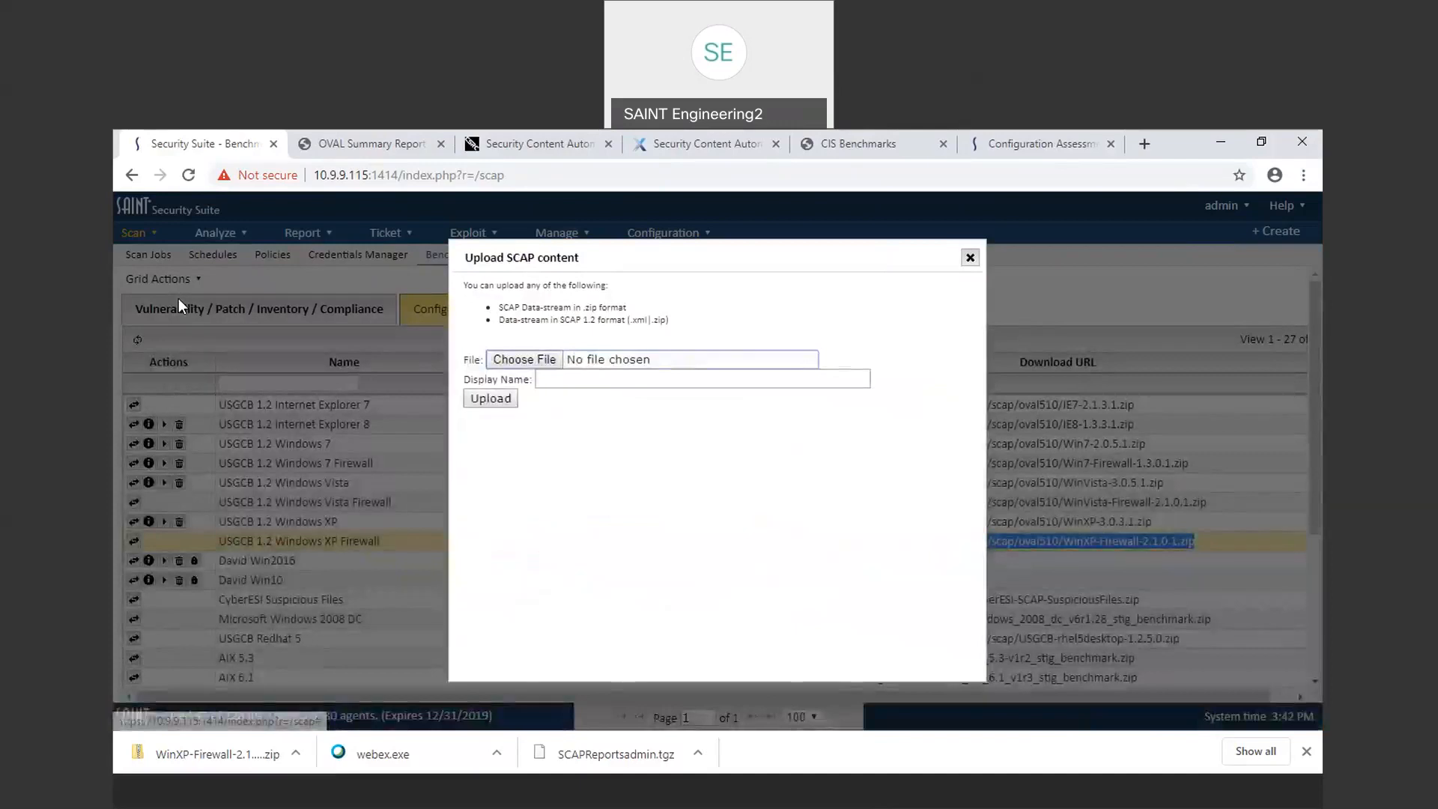
pyautogui.click(513, 358)
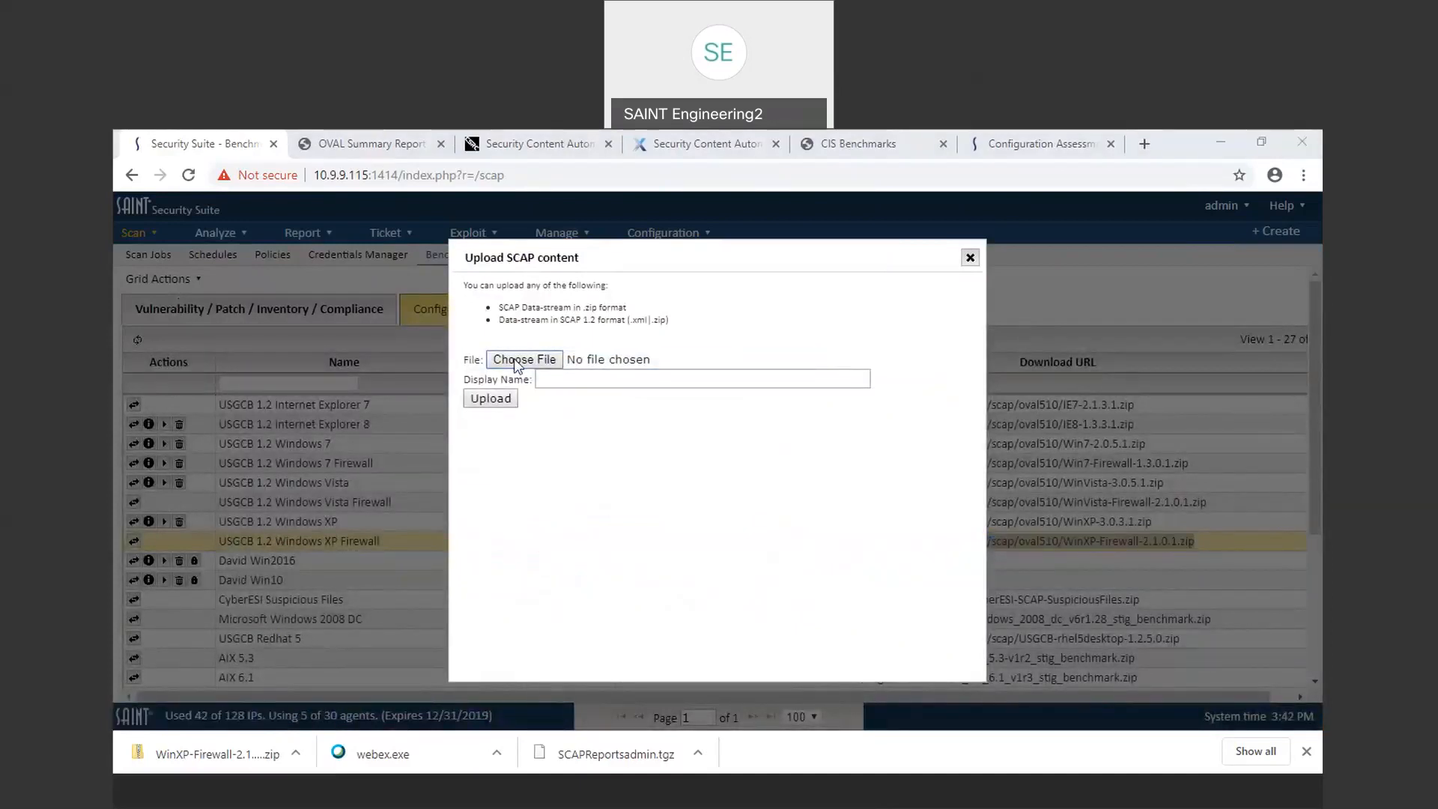
pyautogui.click(339, 384)
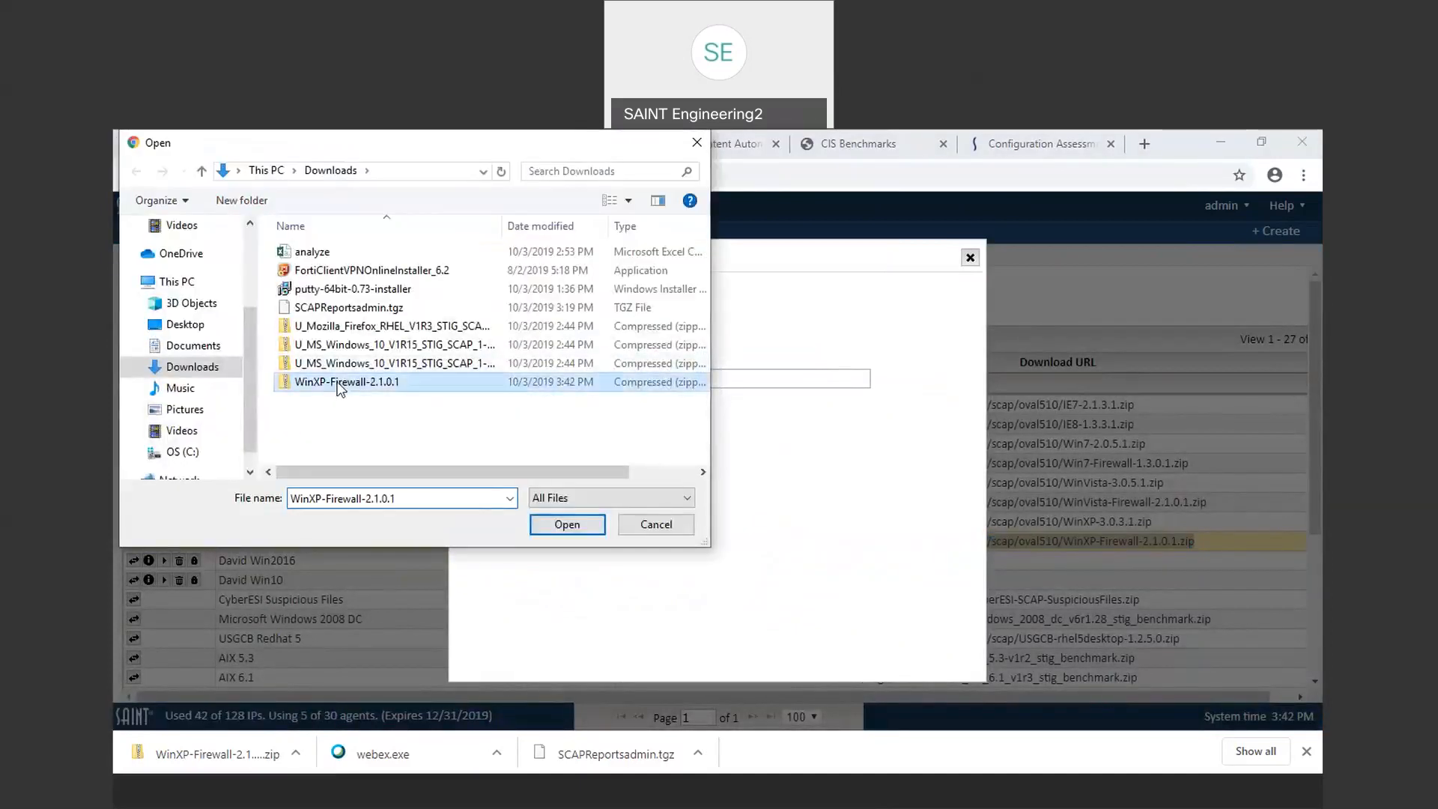
pyautogui.click(566, 525)
# Step: Set the display name to the owner's first name followed by WinXP, upload the content, and close the dialog
pyautogui.click(552, 383)
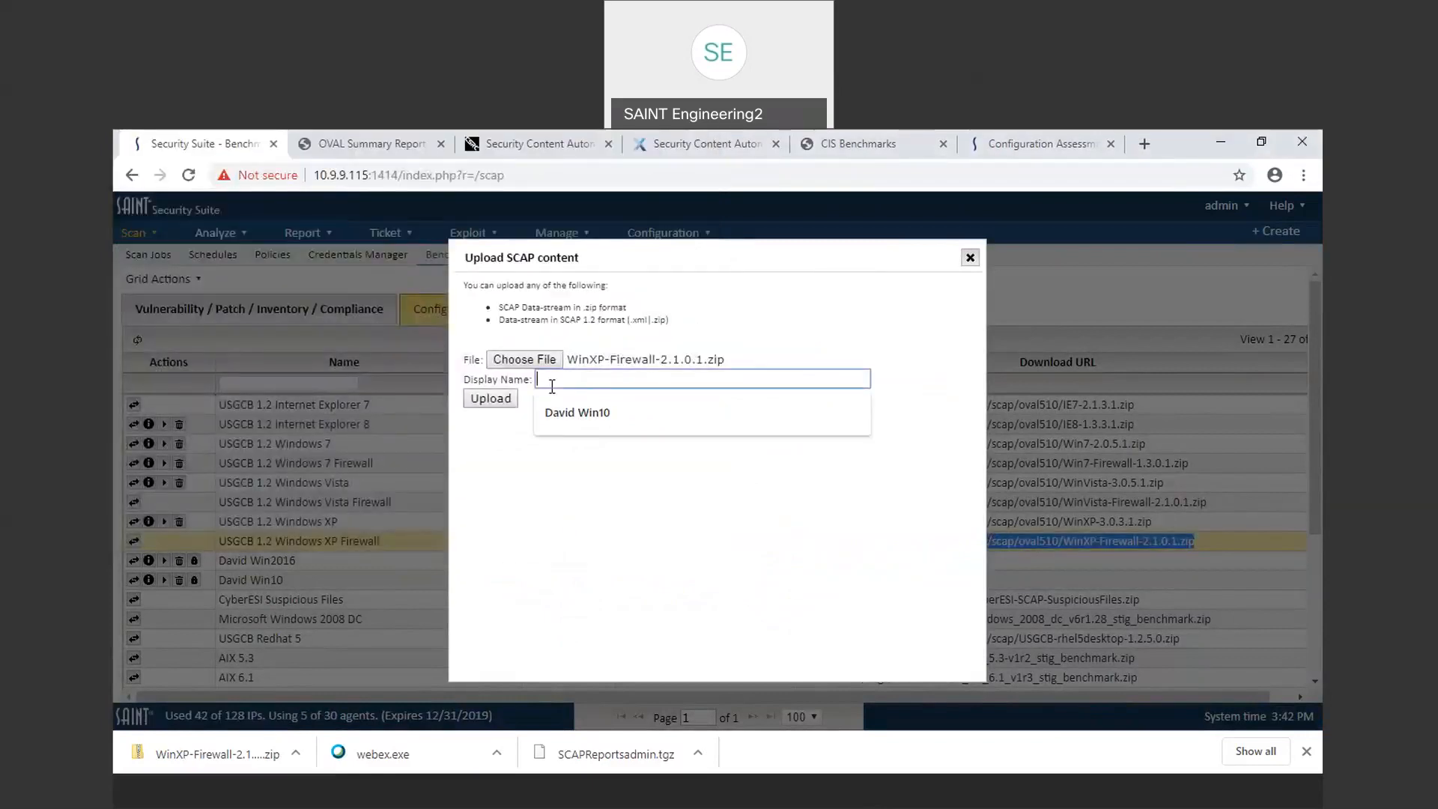
pyautogui.click(584, 418)
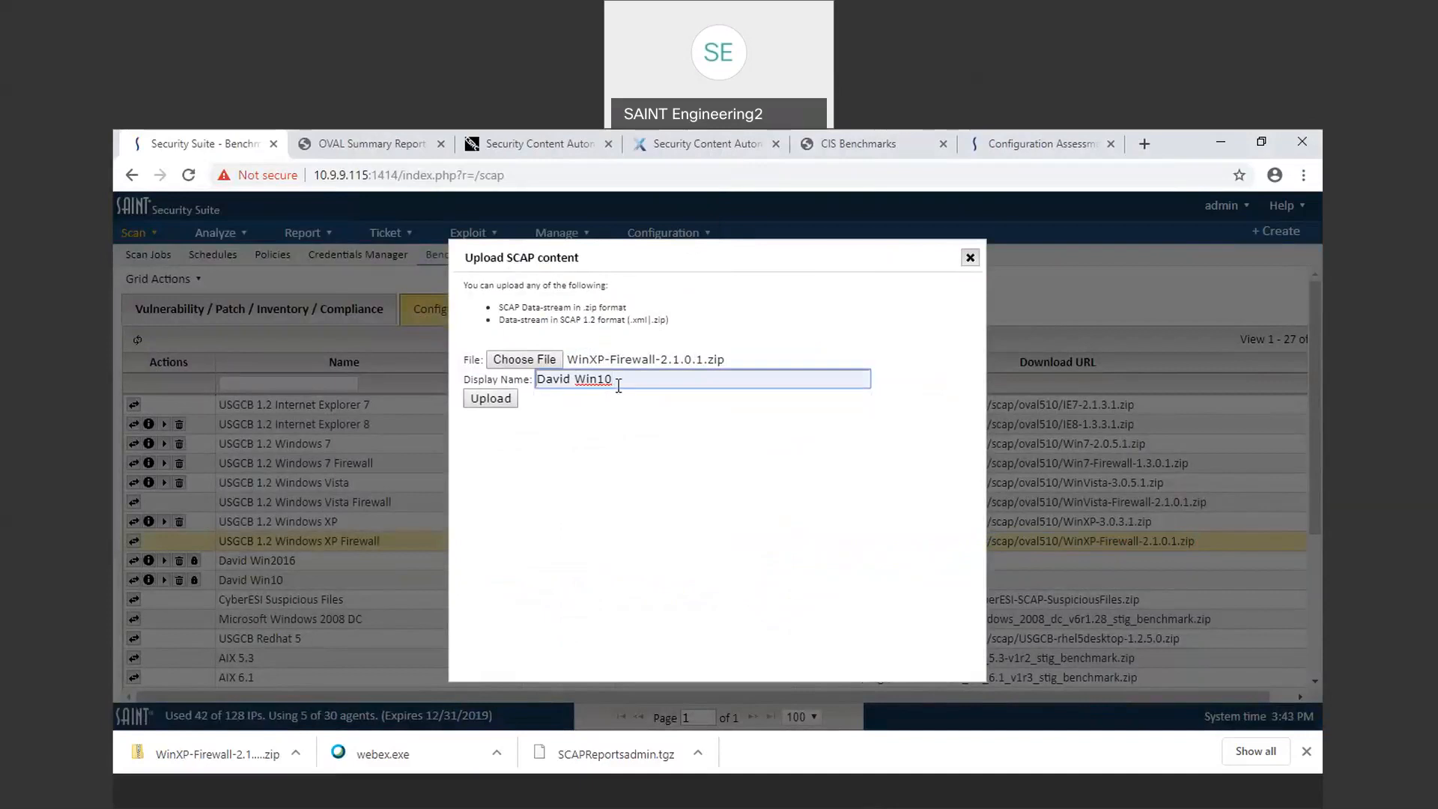
pyautogui.press('BackSpace')
pyautogui.press('BackSpace')
pyautogui.write('XP')
pyautogui.click(480, 399)
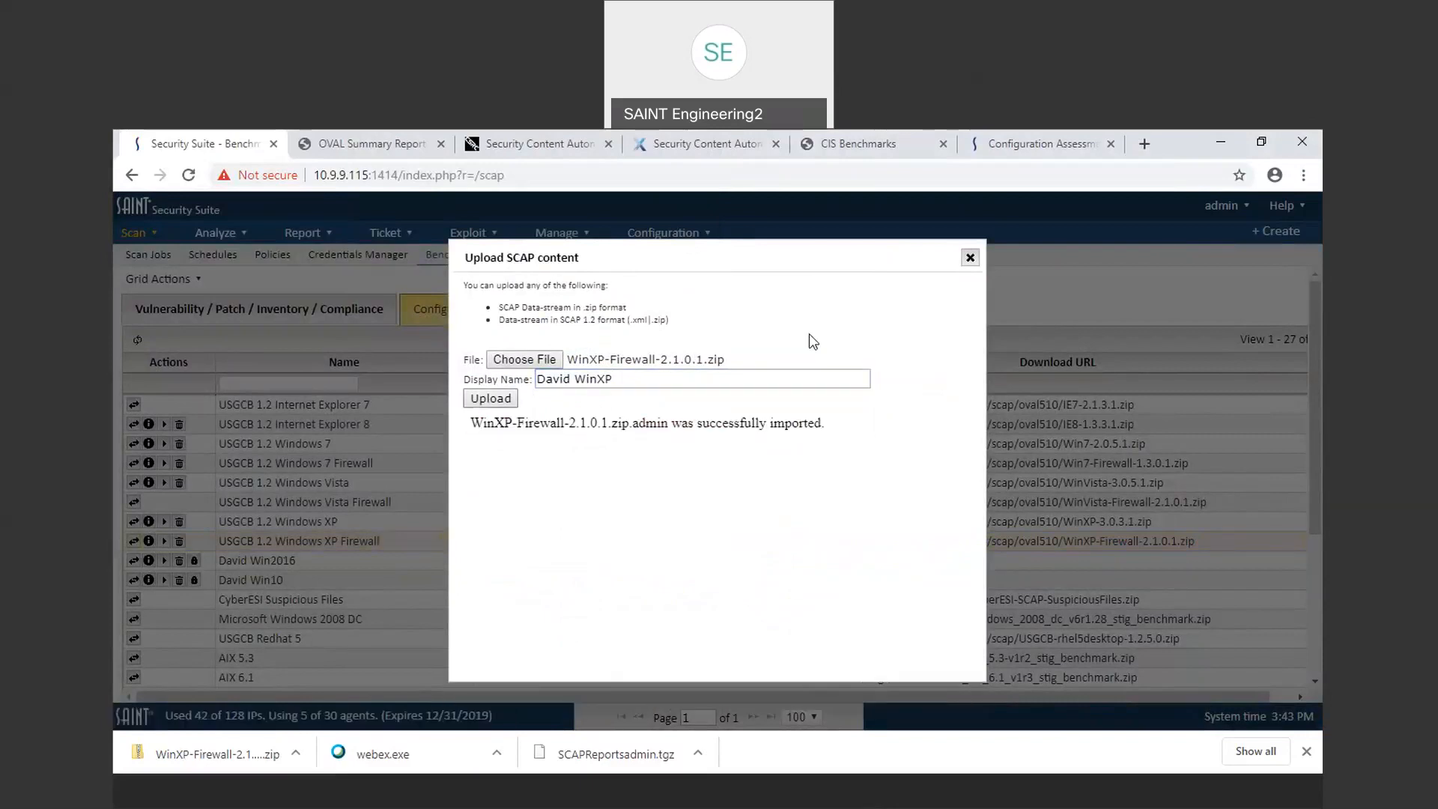
pyautogui.click(970, 258)
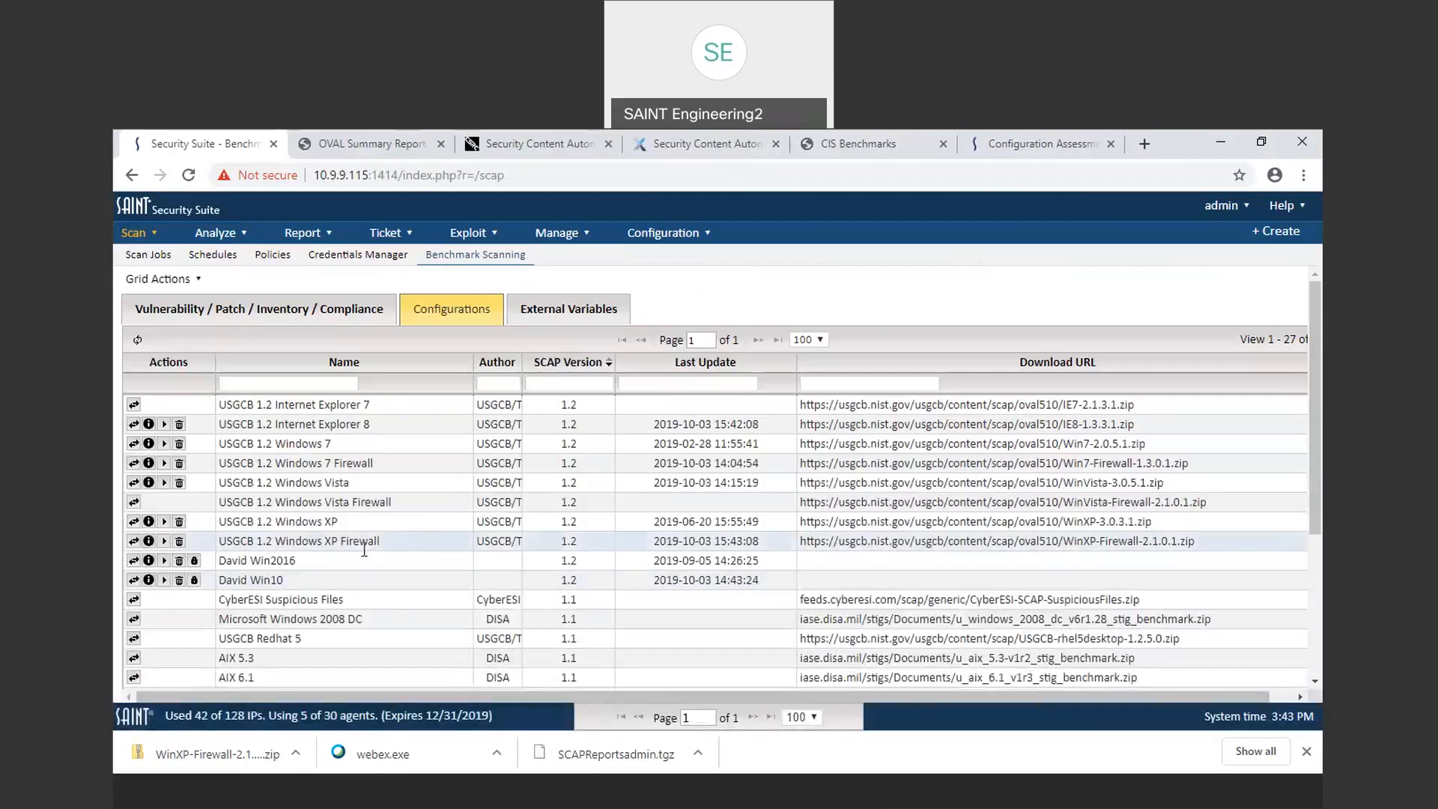
# Step: Browse the configurations list, then inspect the OVAL details of the Windows Server 2016 Patch definition
pyautogui.scroll(-3, 365, 549)
pyautogui.scroll(-1, 364, 547)
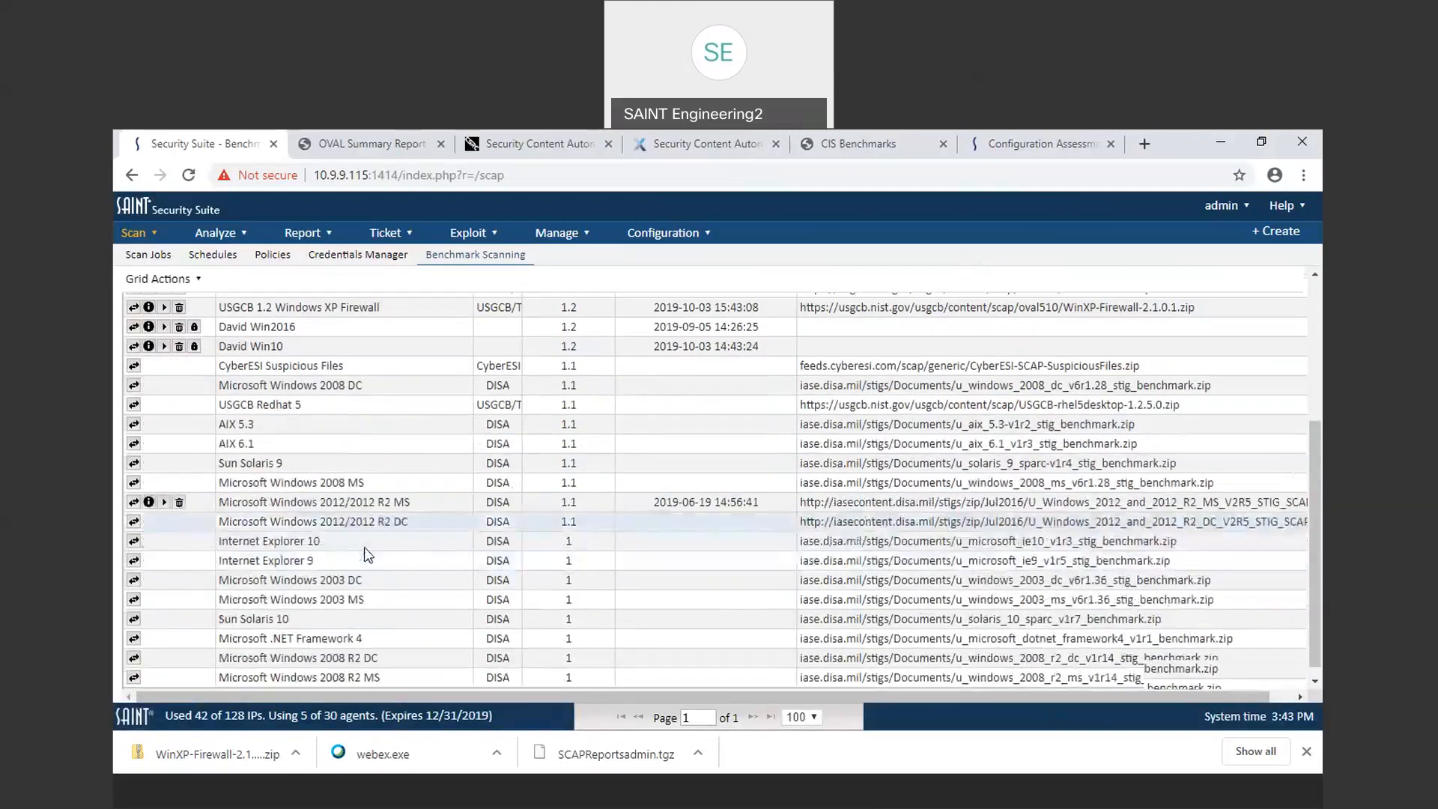
pyautogui.scroll(5, 364, 547)
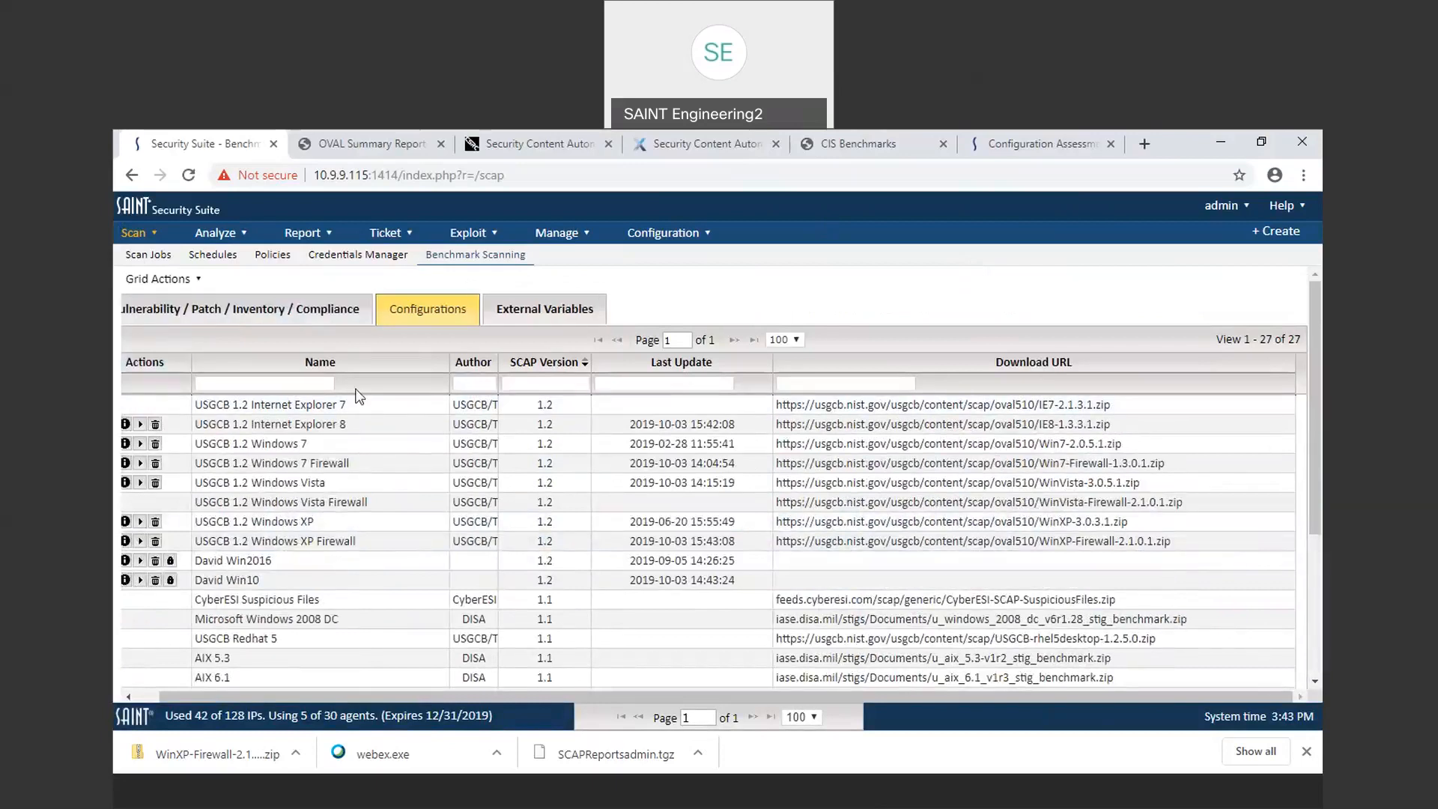
pyautogui.hscroll(-1, 358, 395)
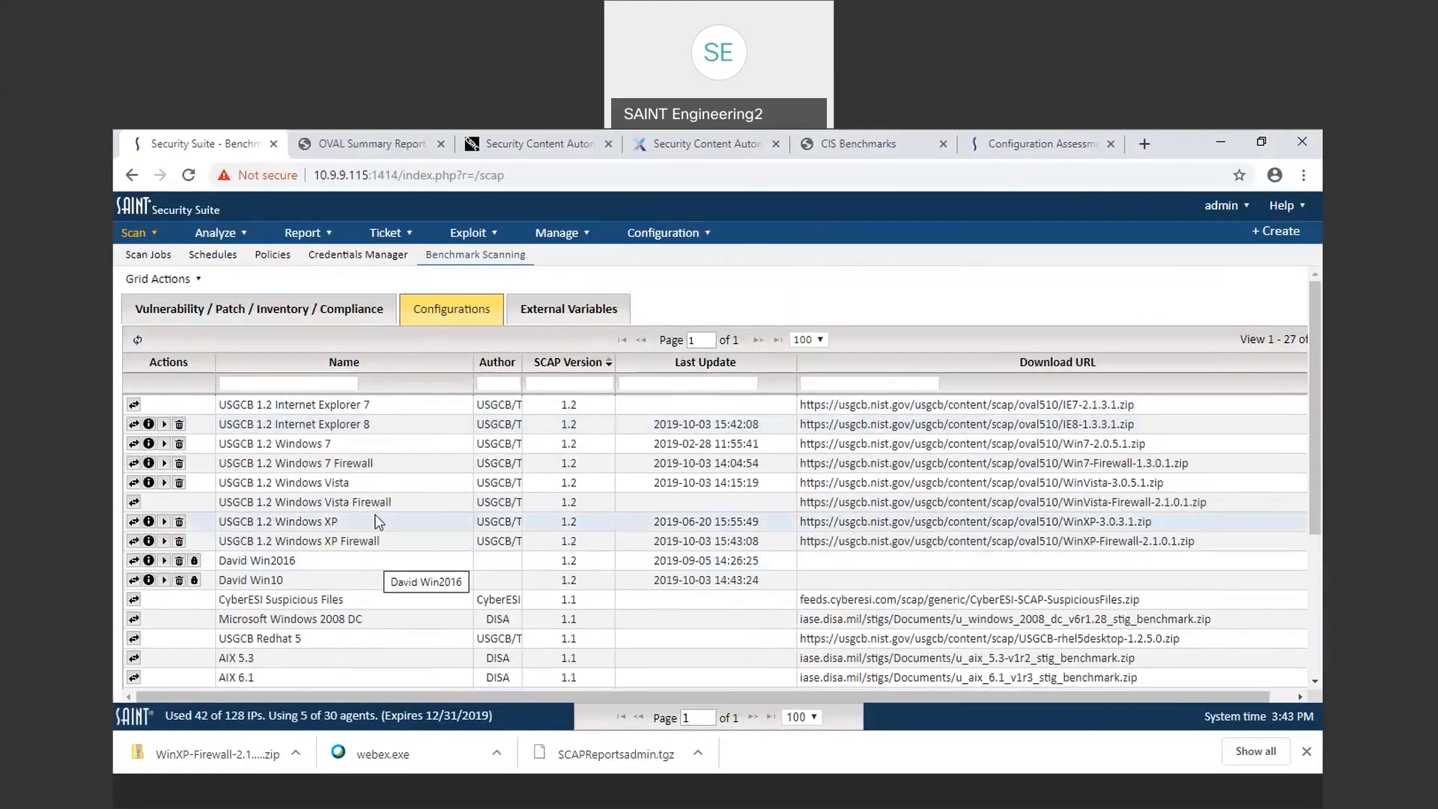
pyautogui.click(254, 310)
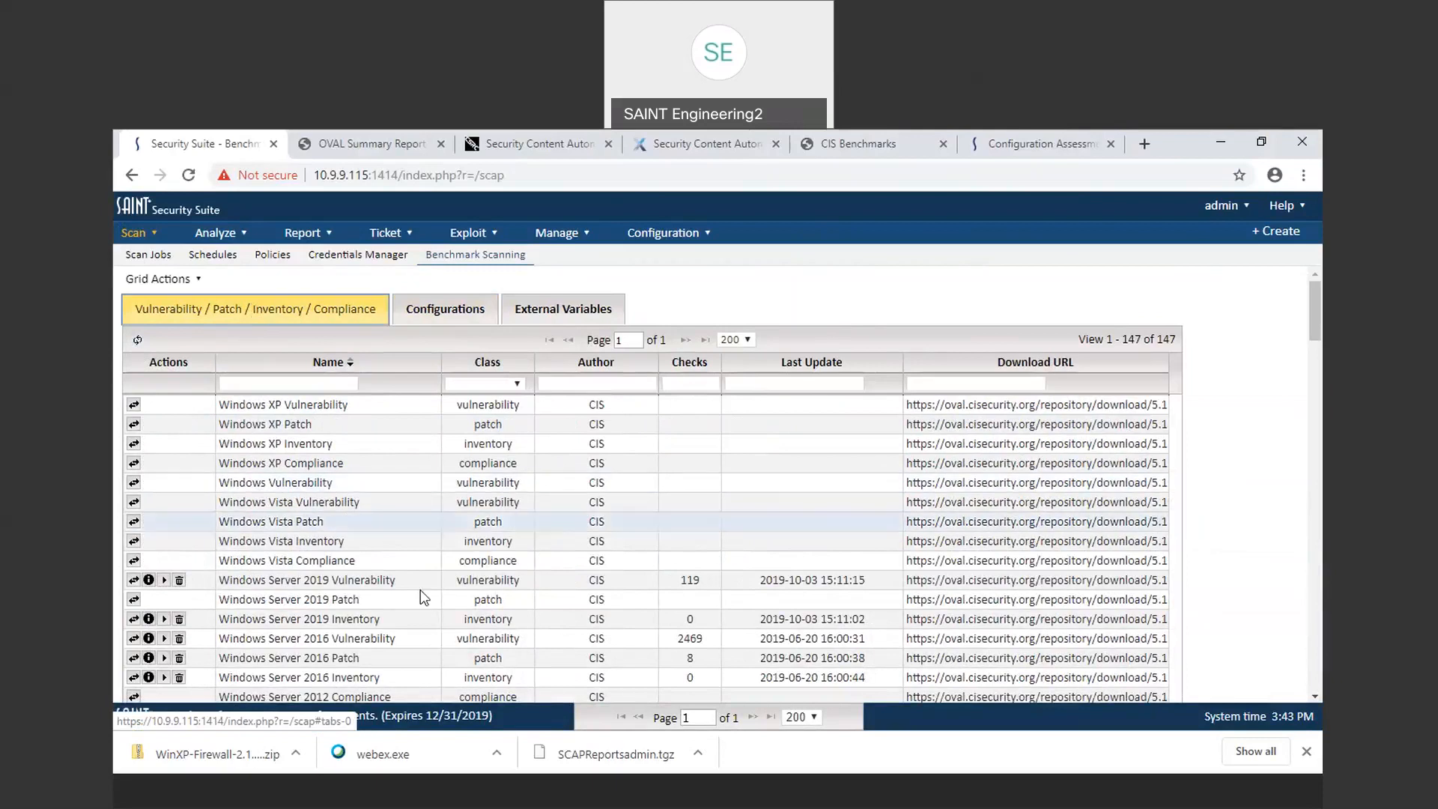
pyautogui.click(148, 659)
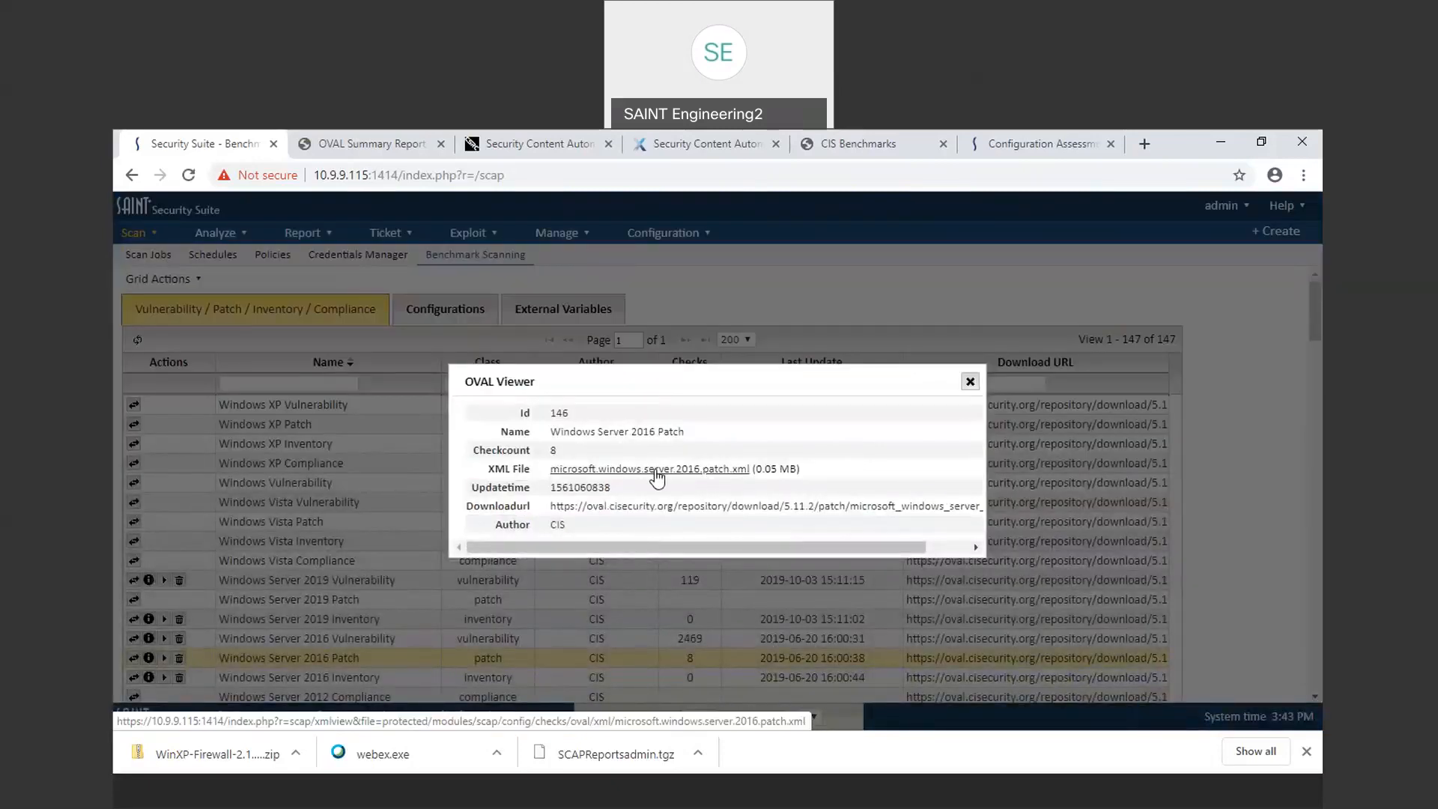
pyautogui.click(970, 383)
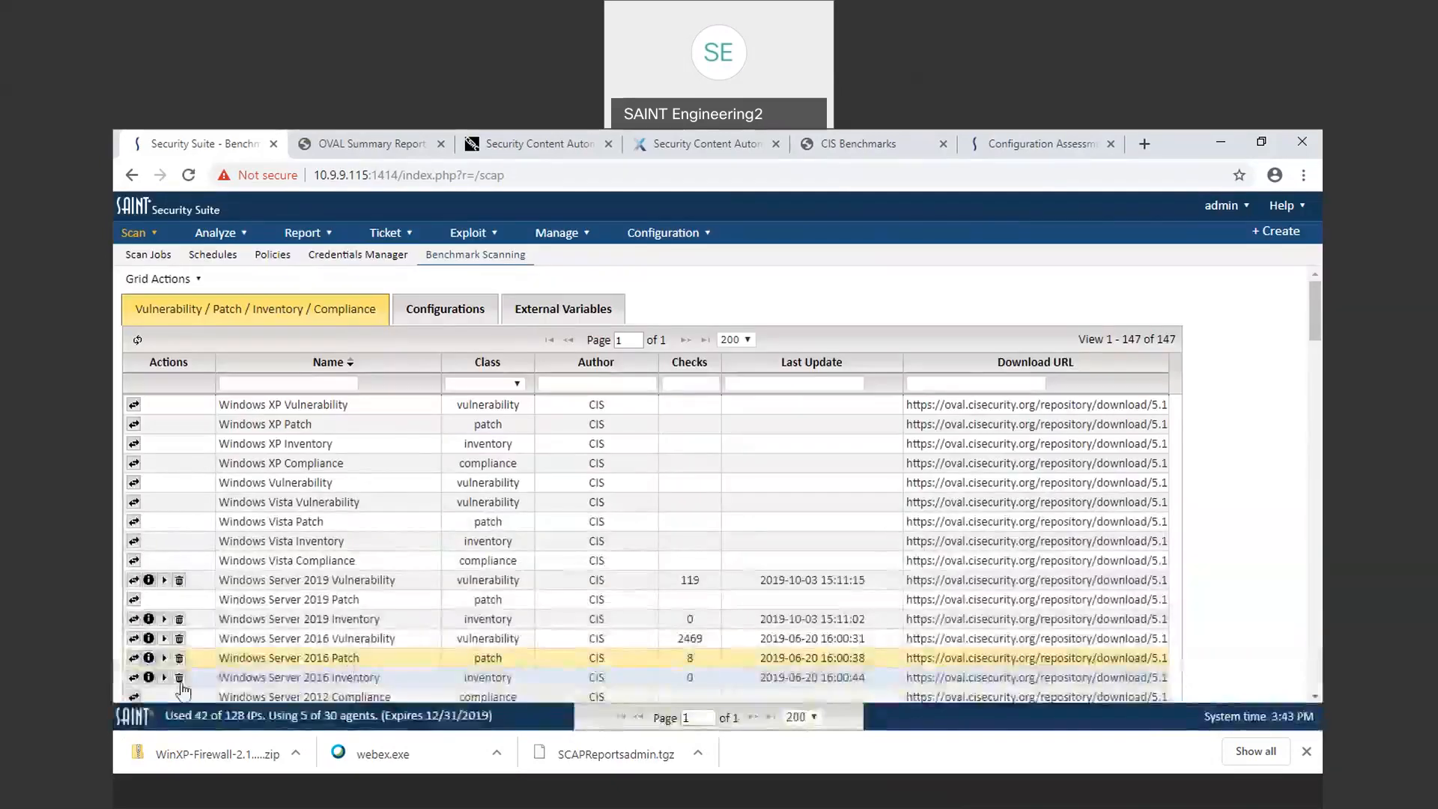
# Step: Create a new scan job from the Windows Server 2016 Patch definition and add 10.9.9.2 as the scan target
pyautogui.click(164, 658)
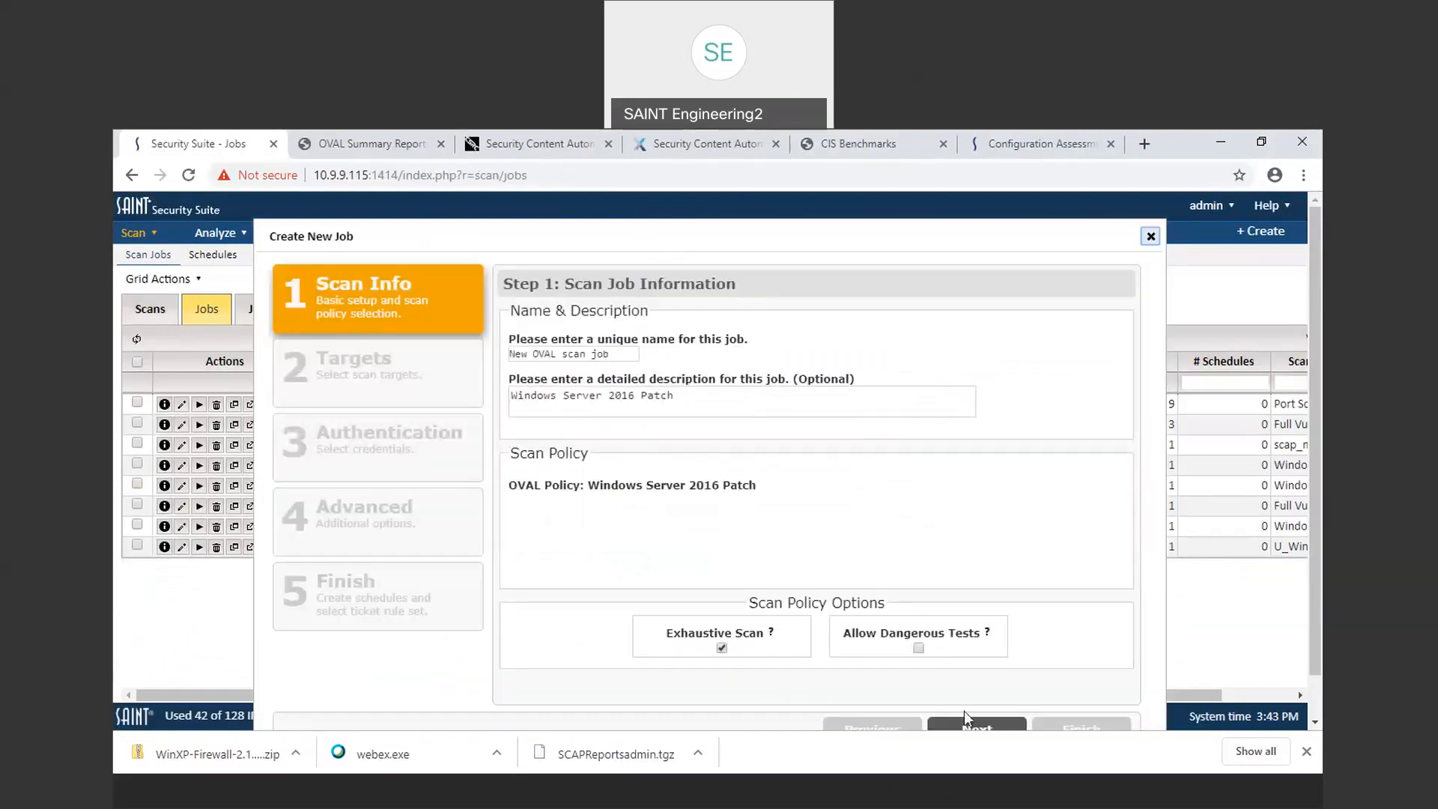
pyautogui.click(976, 728)
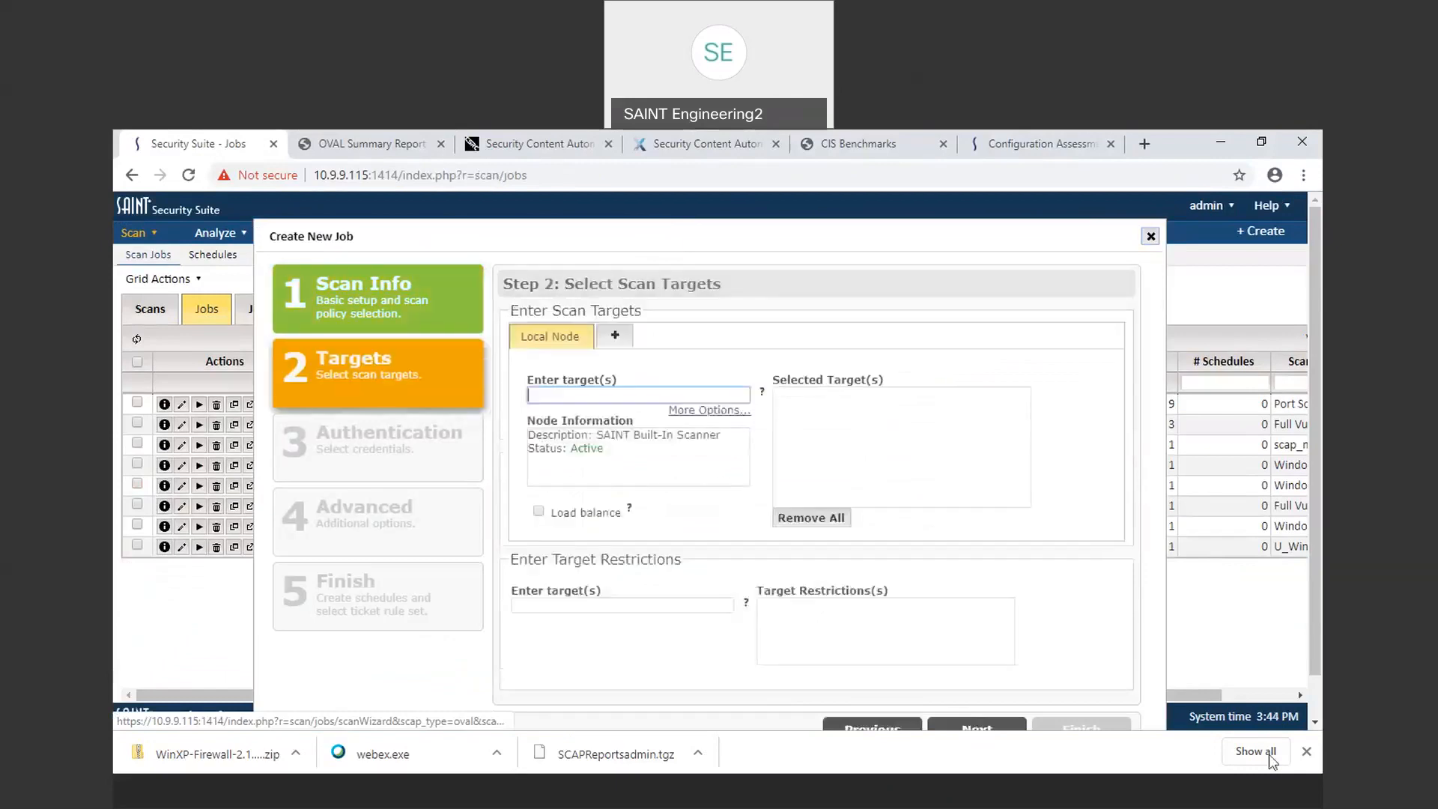
pyautogui.click(1306, 751)
pyautogui.write('10.9.')
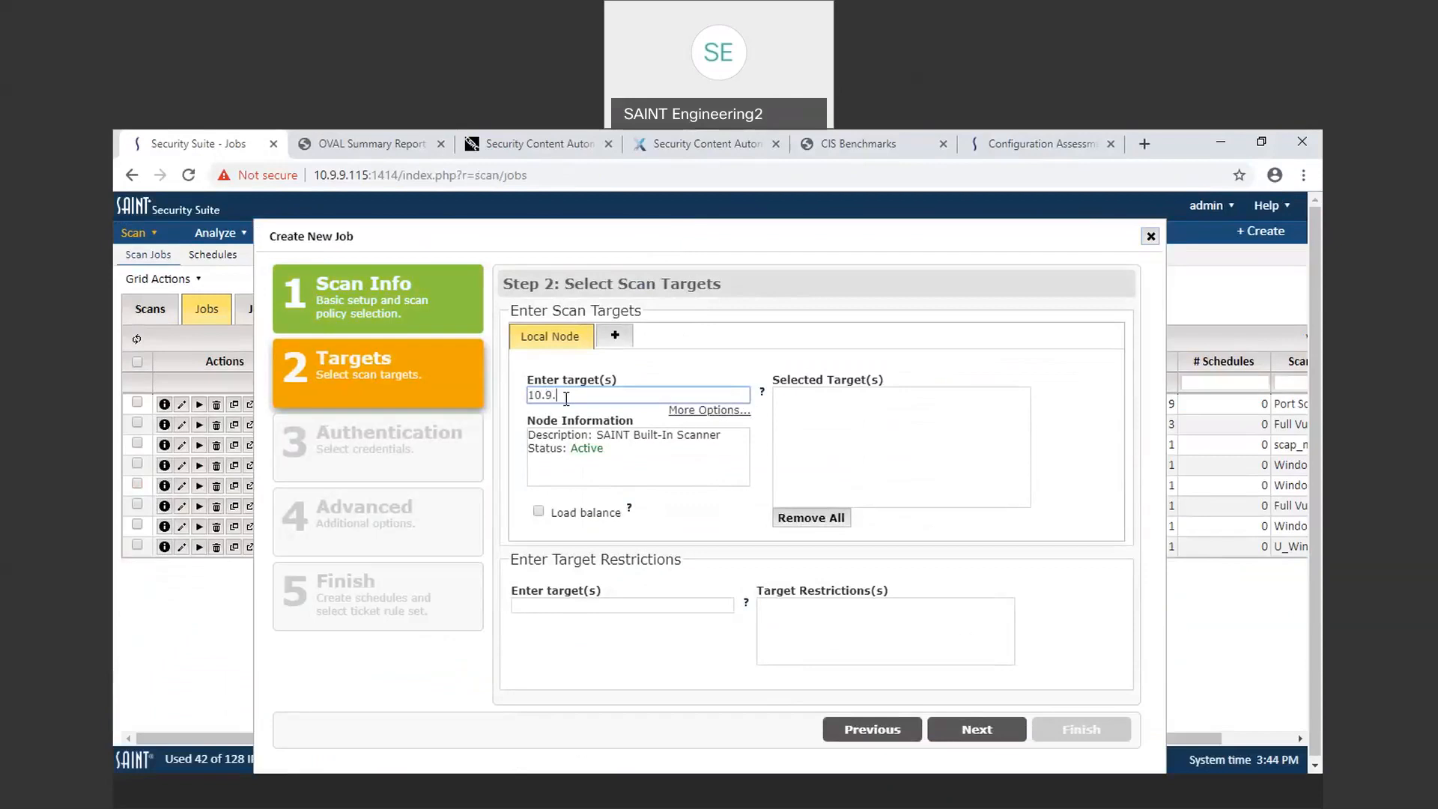
pyautogui.write('9.2')
pyautogui.press('Return')
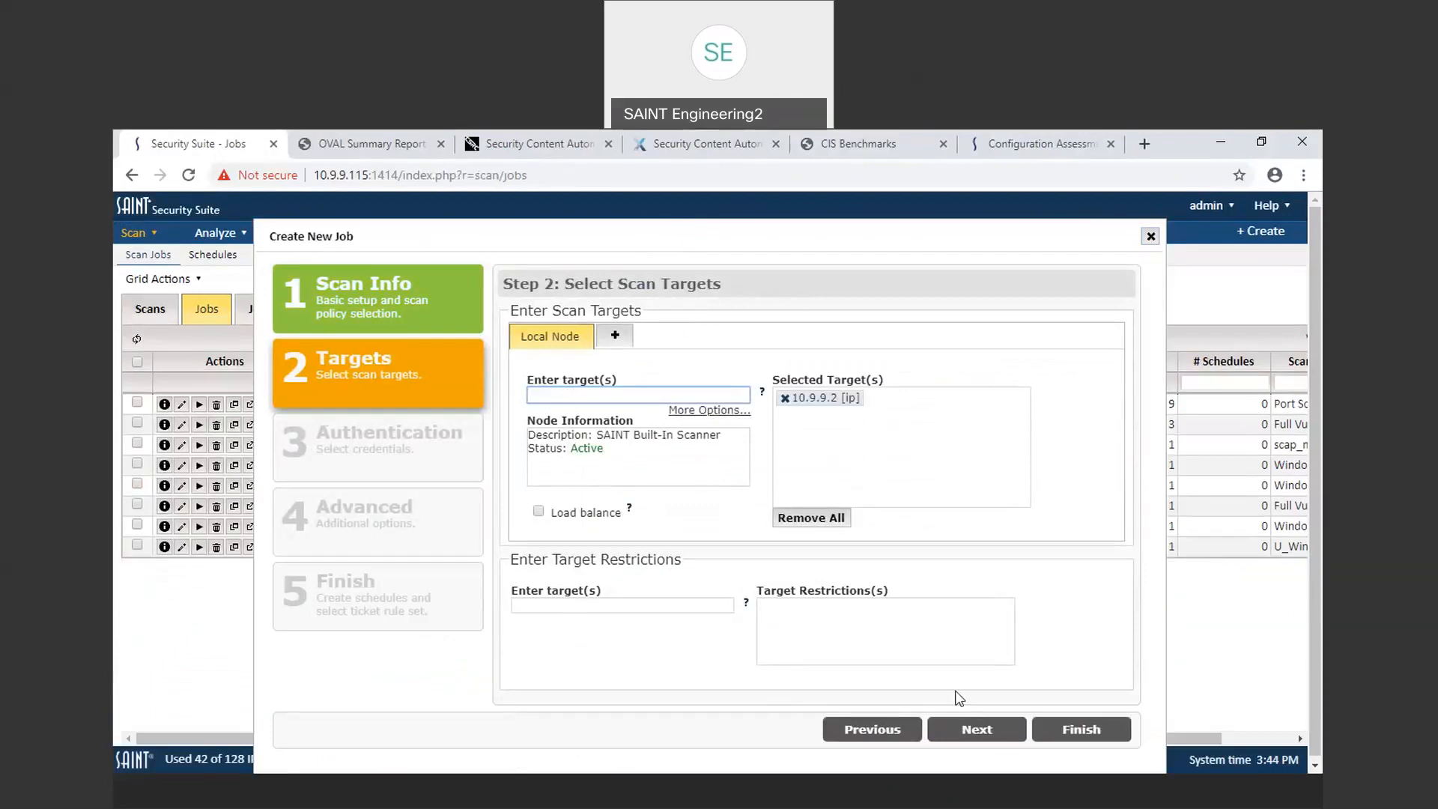
# Step: Advance through the remaining wizard pages, finish creating the job, and show the Scans list
pyautogui.click(980, 730)
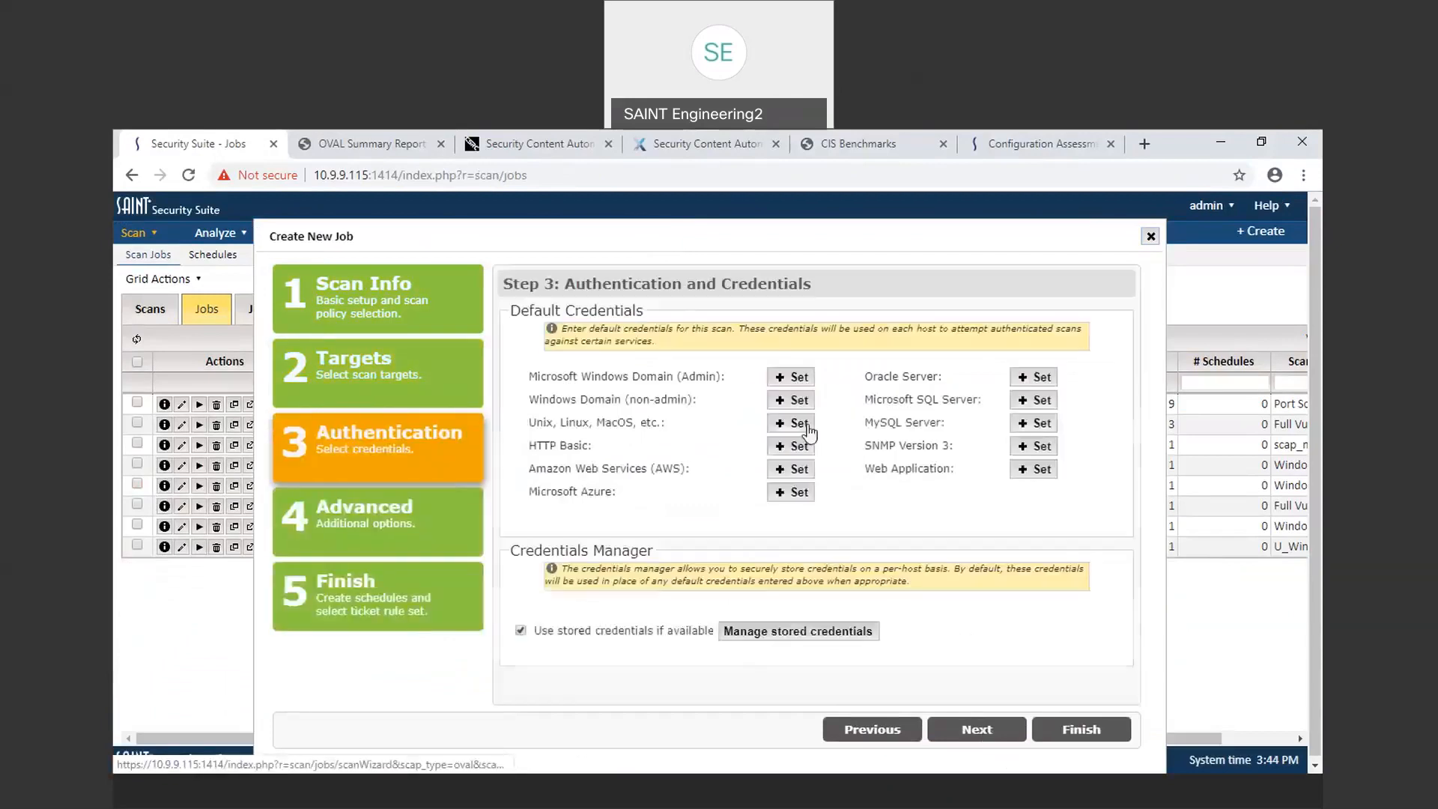
pyautogui.click(991, 731)
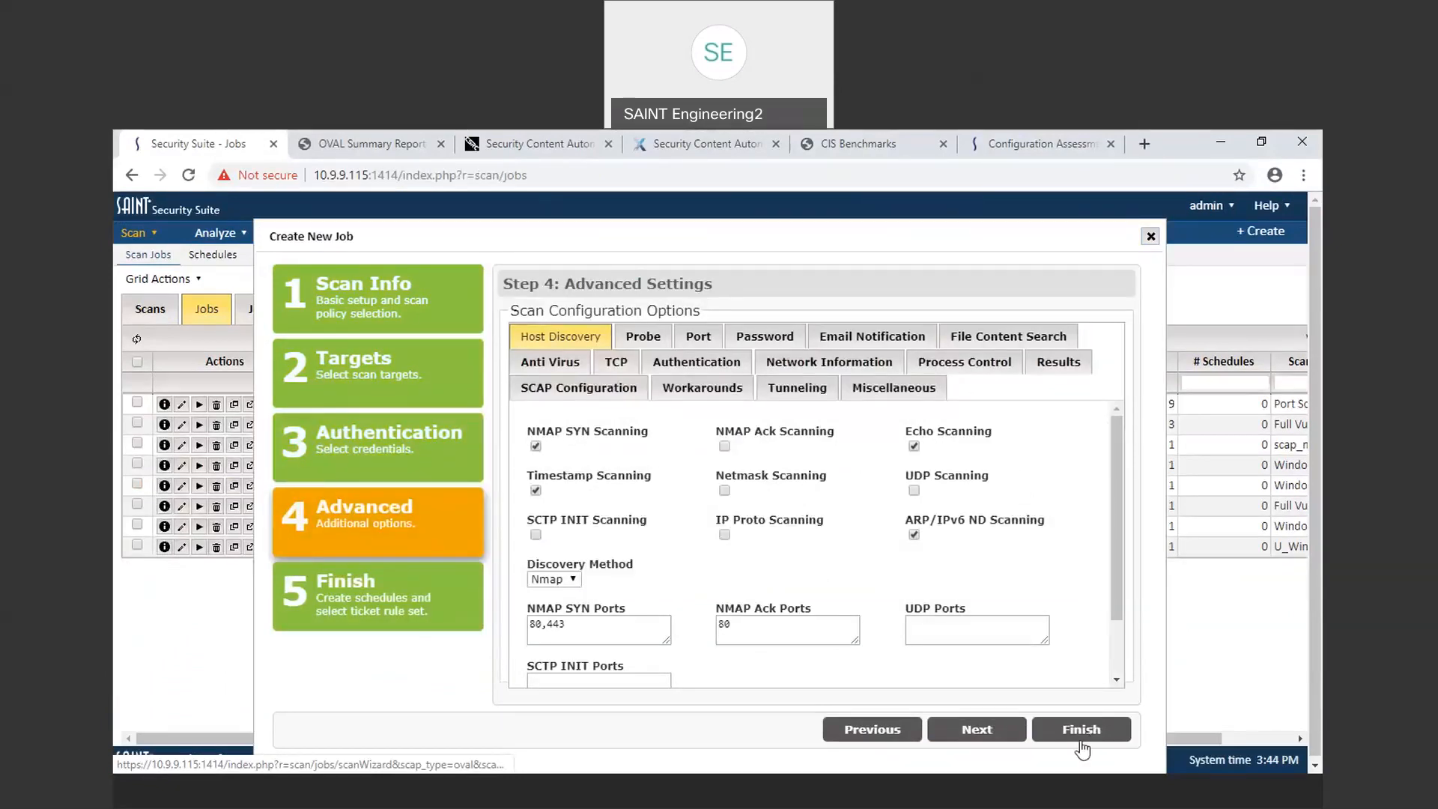
pyautogui.click(972, 736)
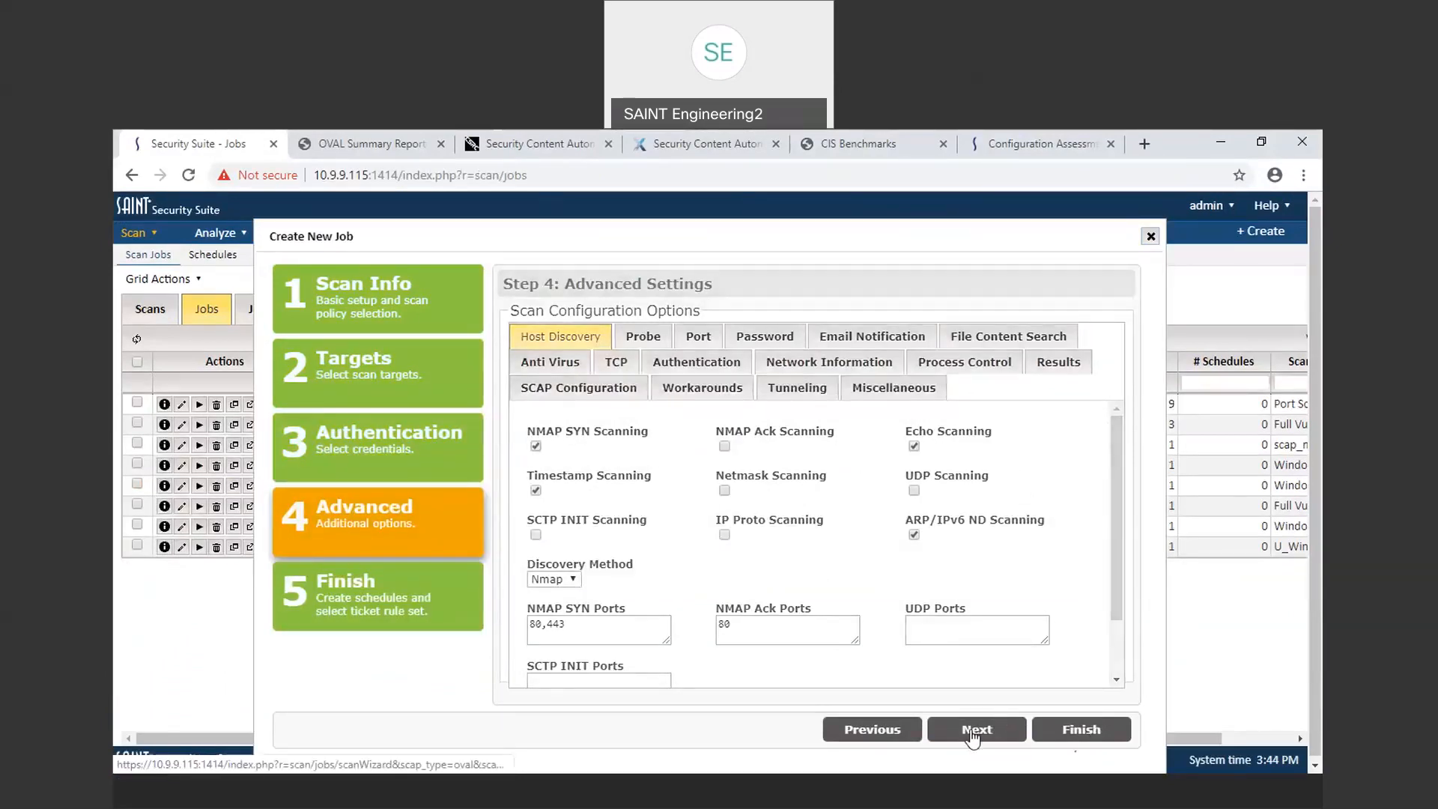
pyautogui.click(1079, 732)
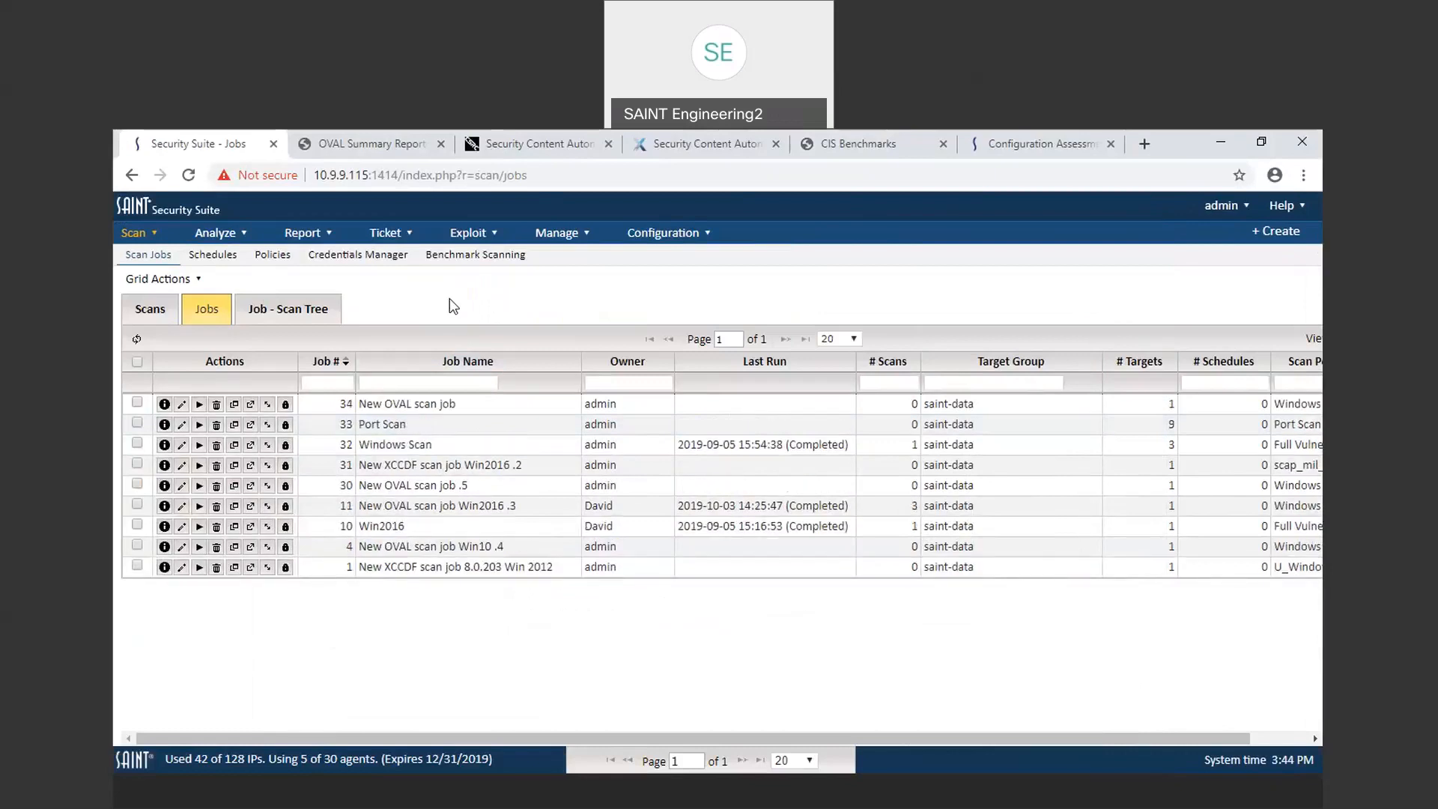
pyautogui.click(150, 305)
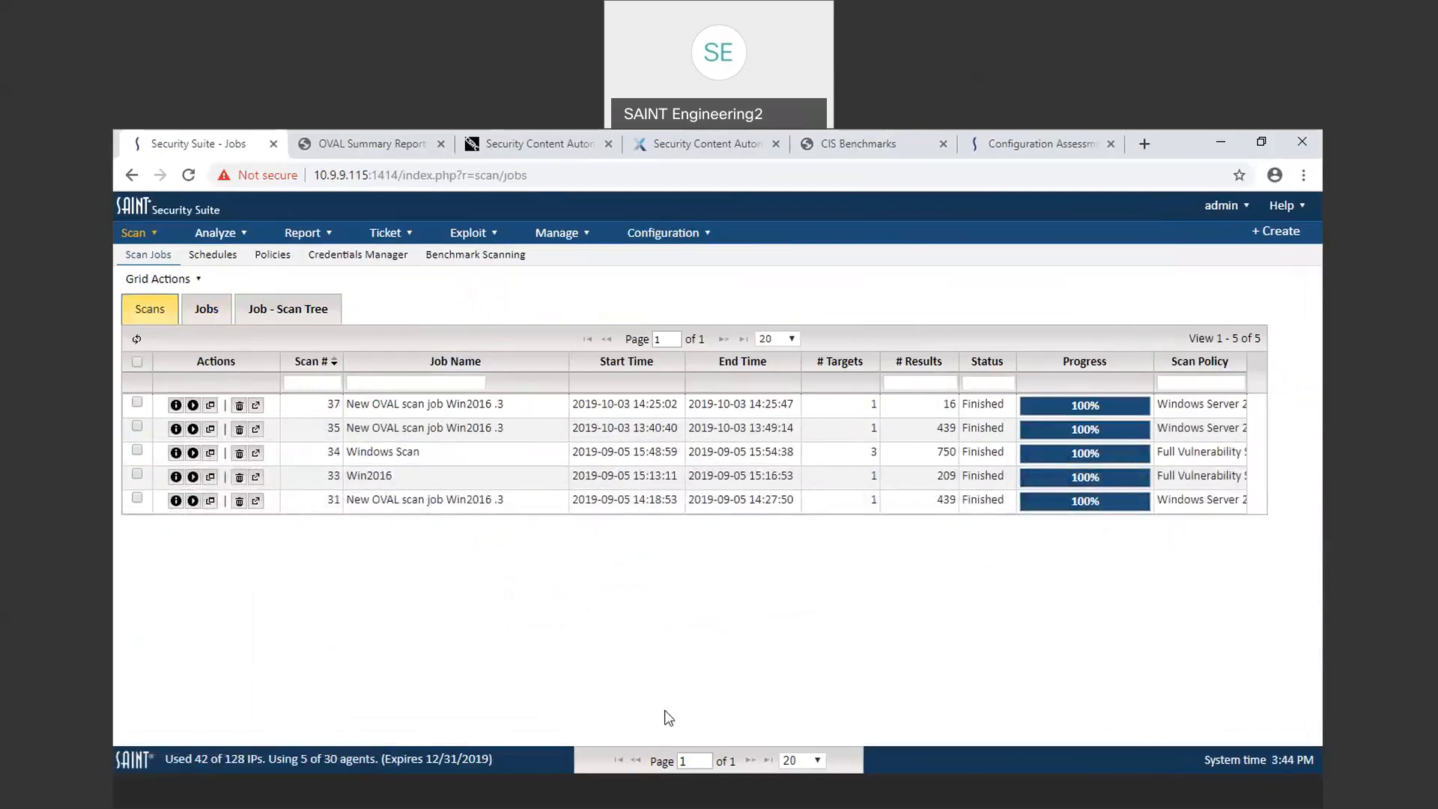
# Step: In the Remote Desktop session to 10.9.9.2, open Services from Control Panel's Administrative Tools
pyautogui.click(743, 790)
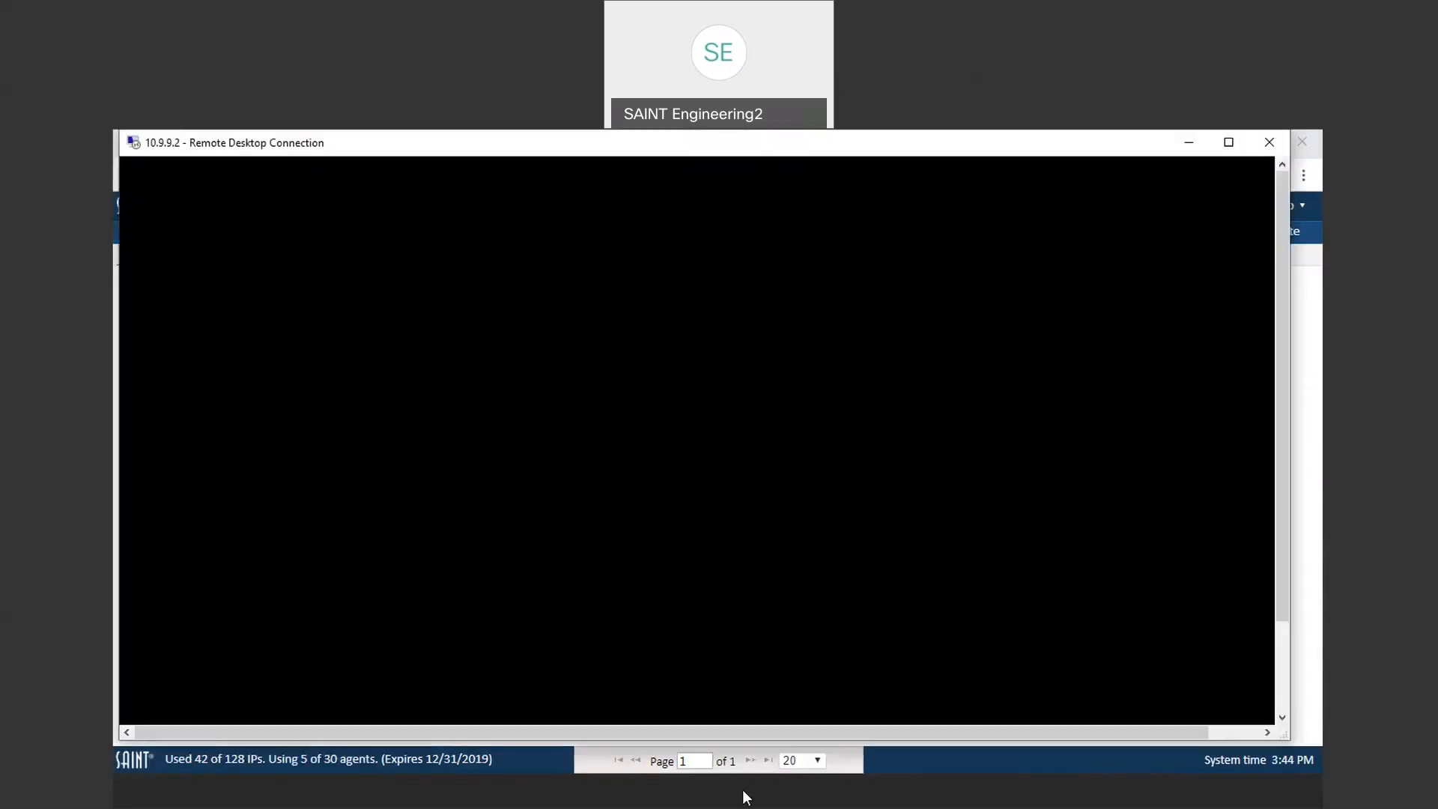
pyautogui.click(563, 416)
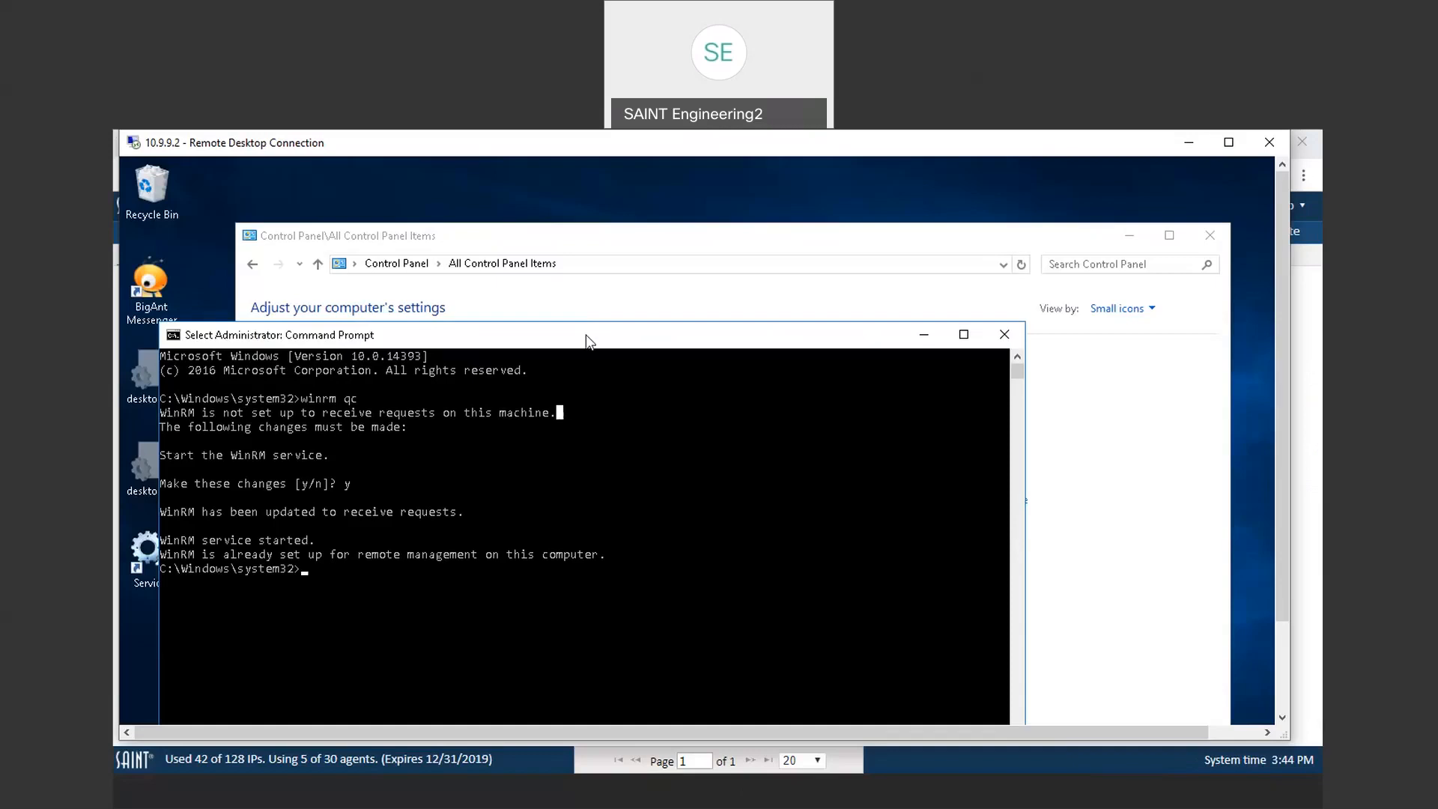
pyautogui.moveTo(586, 340); pyautogui.dragTo(645, 204)
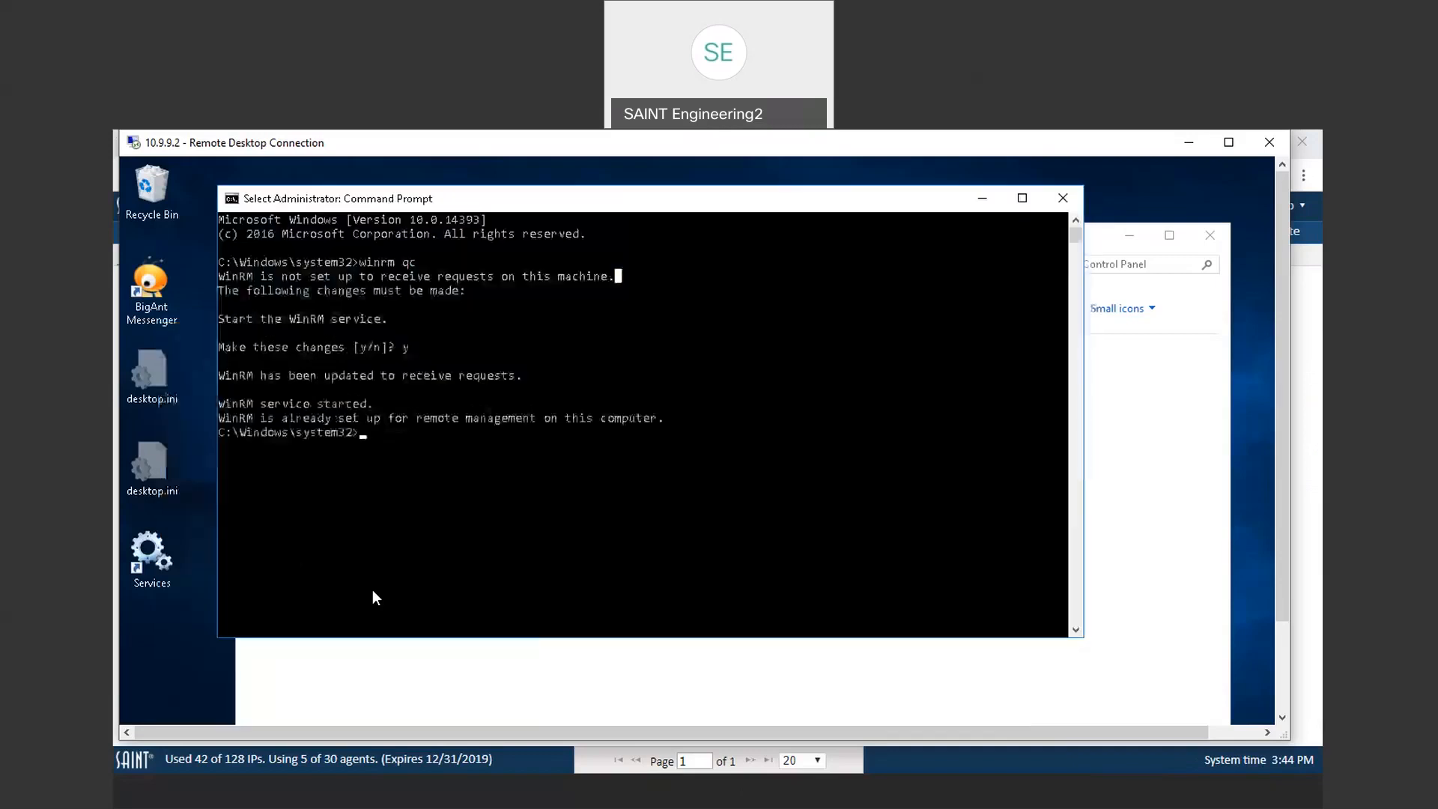
pyautogui.click(426, 463)
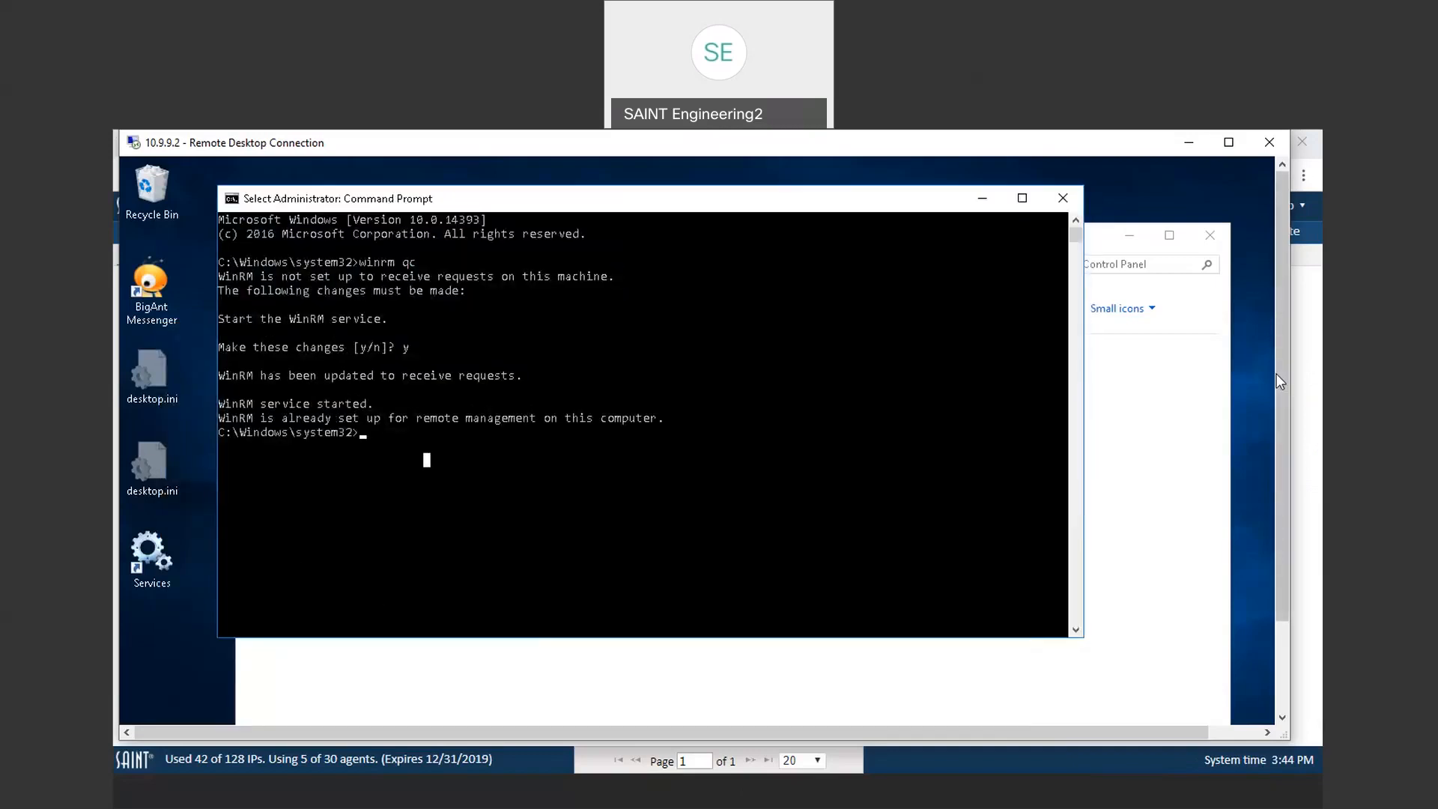
pyautogui.moveTo(1284, 375); pyautogui.dragTo(1281, 398)
pyautogui.click(1175, 387)
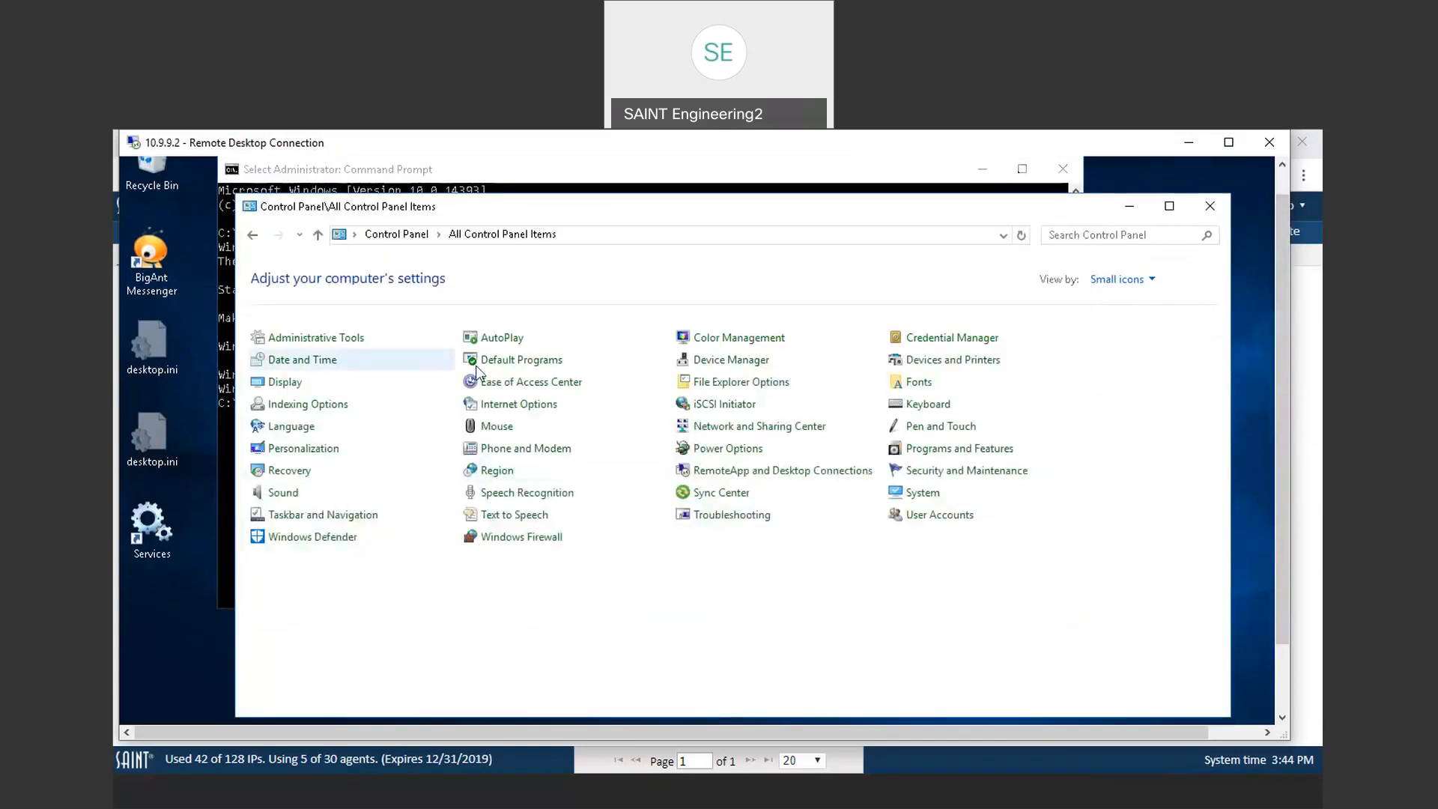
pyautogui.click(360, 345)
pyautogui.scroll(-6, 656, 633)
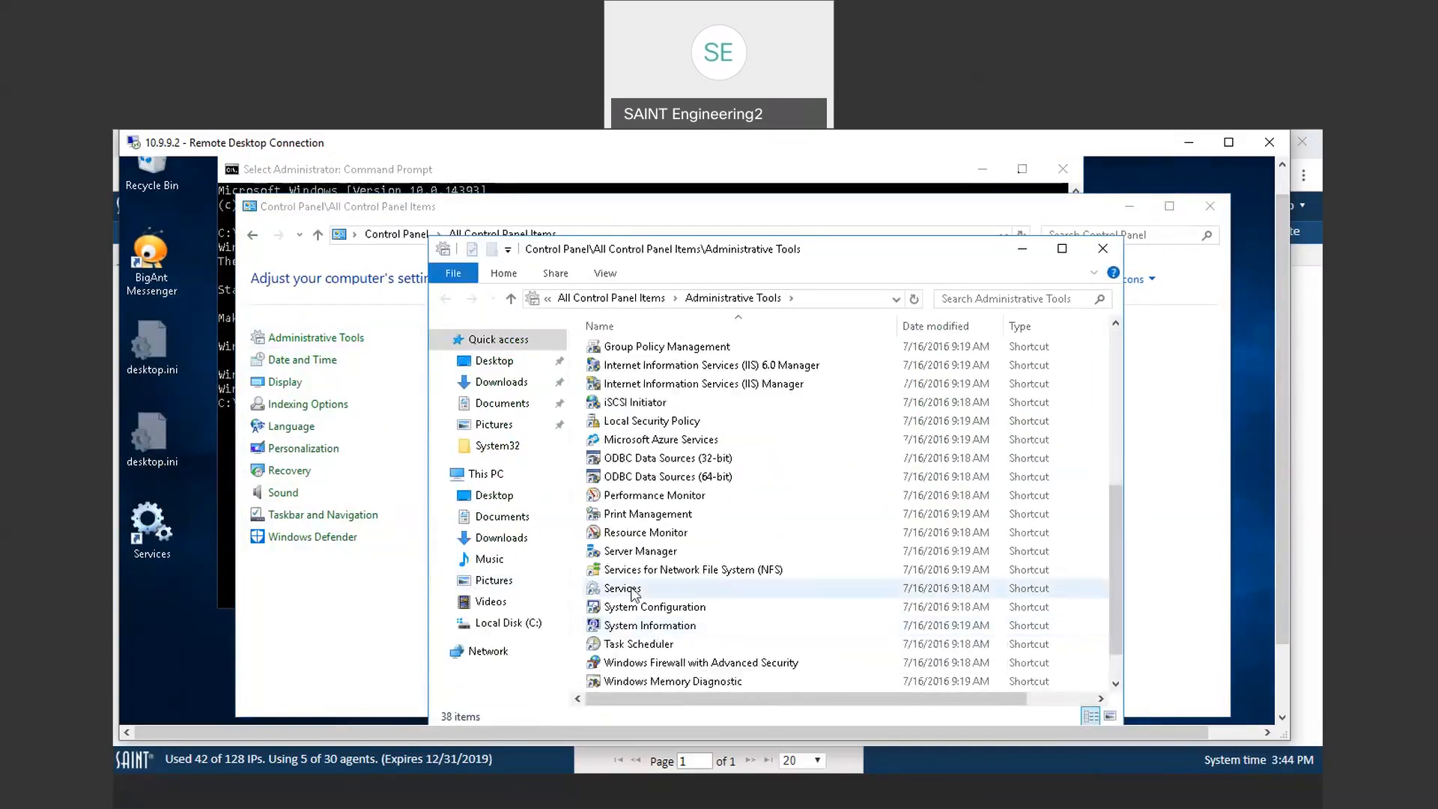
pyautogui.click(633, 590)
pyautogui.doubleClick(633, 590)
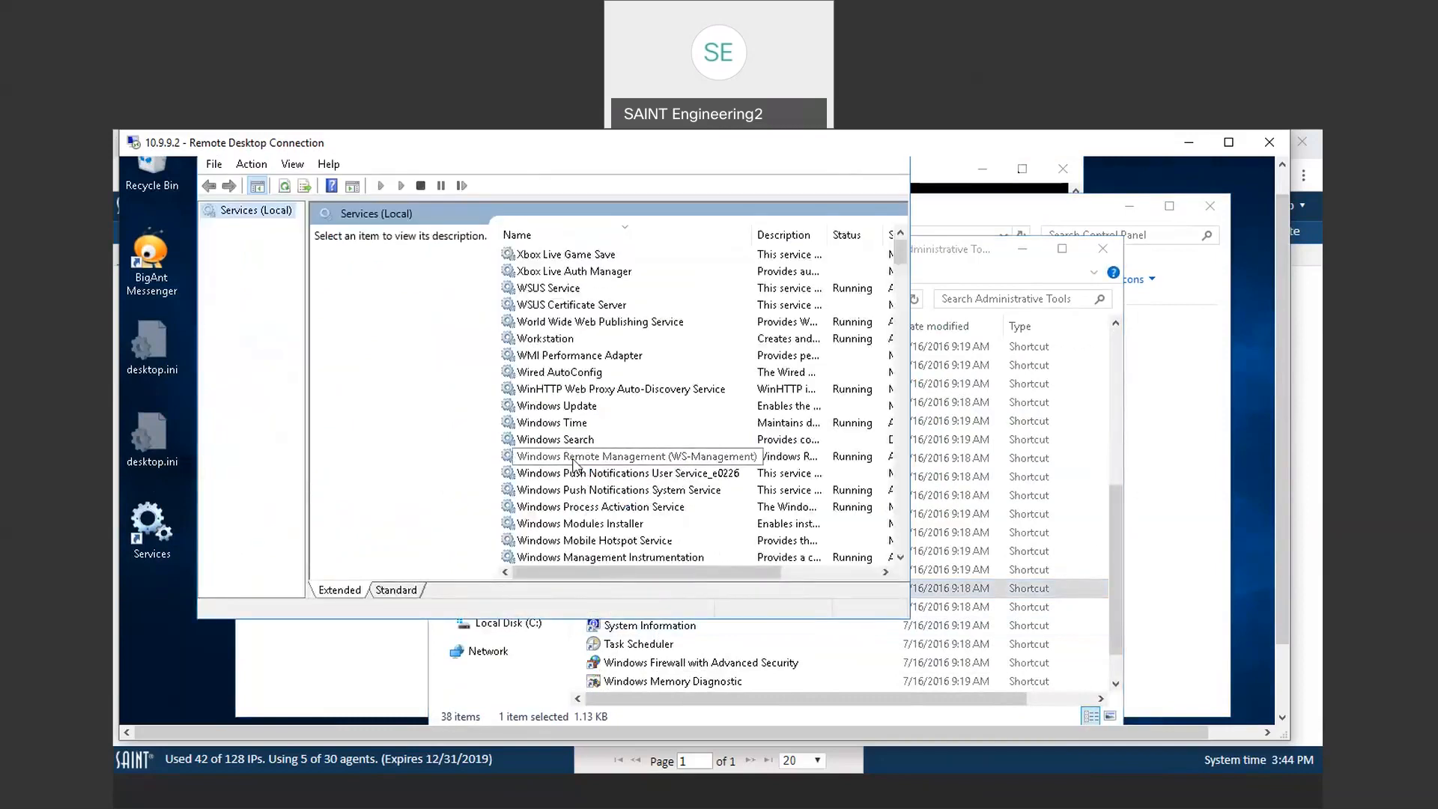
# Step: Open the Windows Remote Management (WS-Management) service properties and stop the service
pyautogui.click(575, 458)
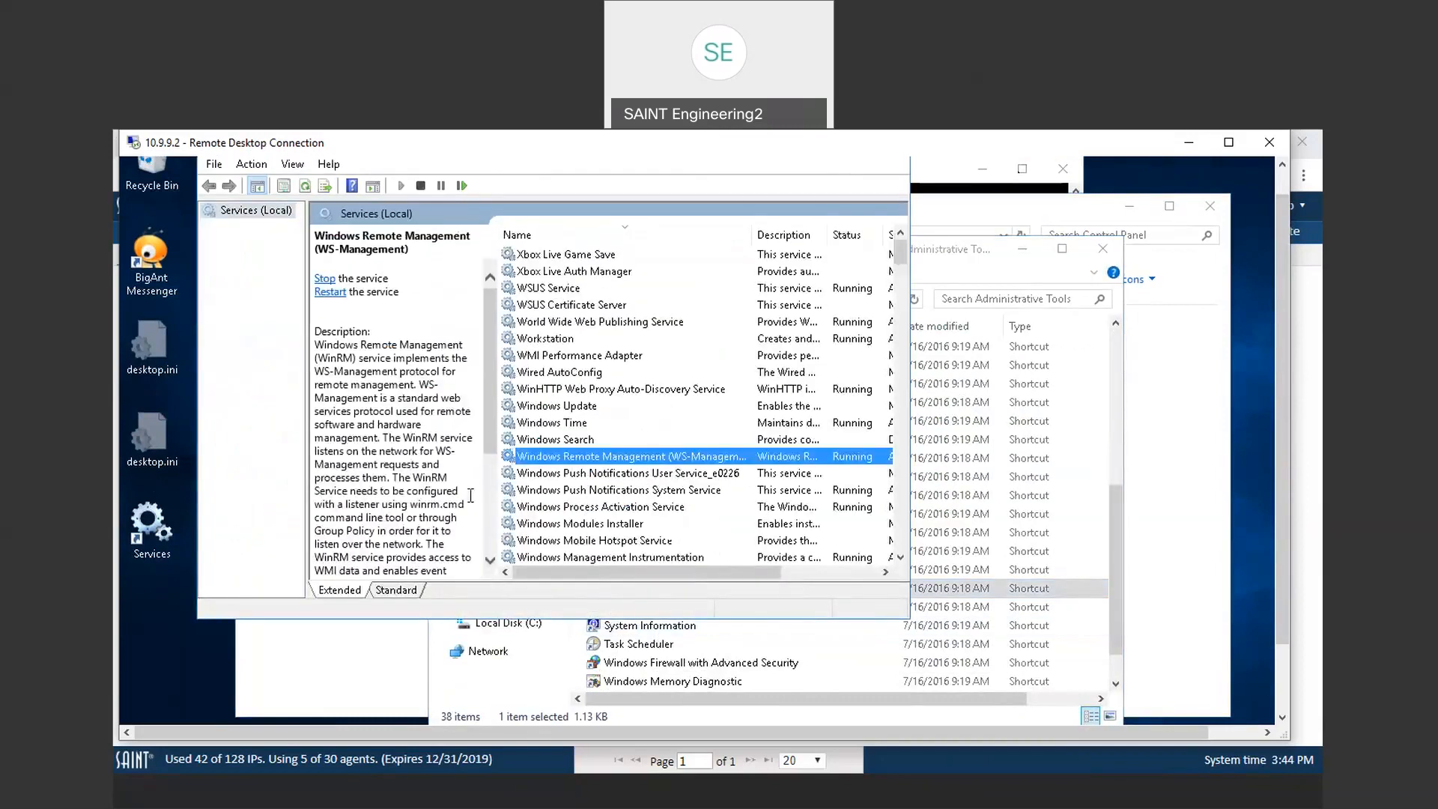
pyautogui.doubleClick(575, 459)
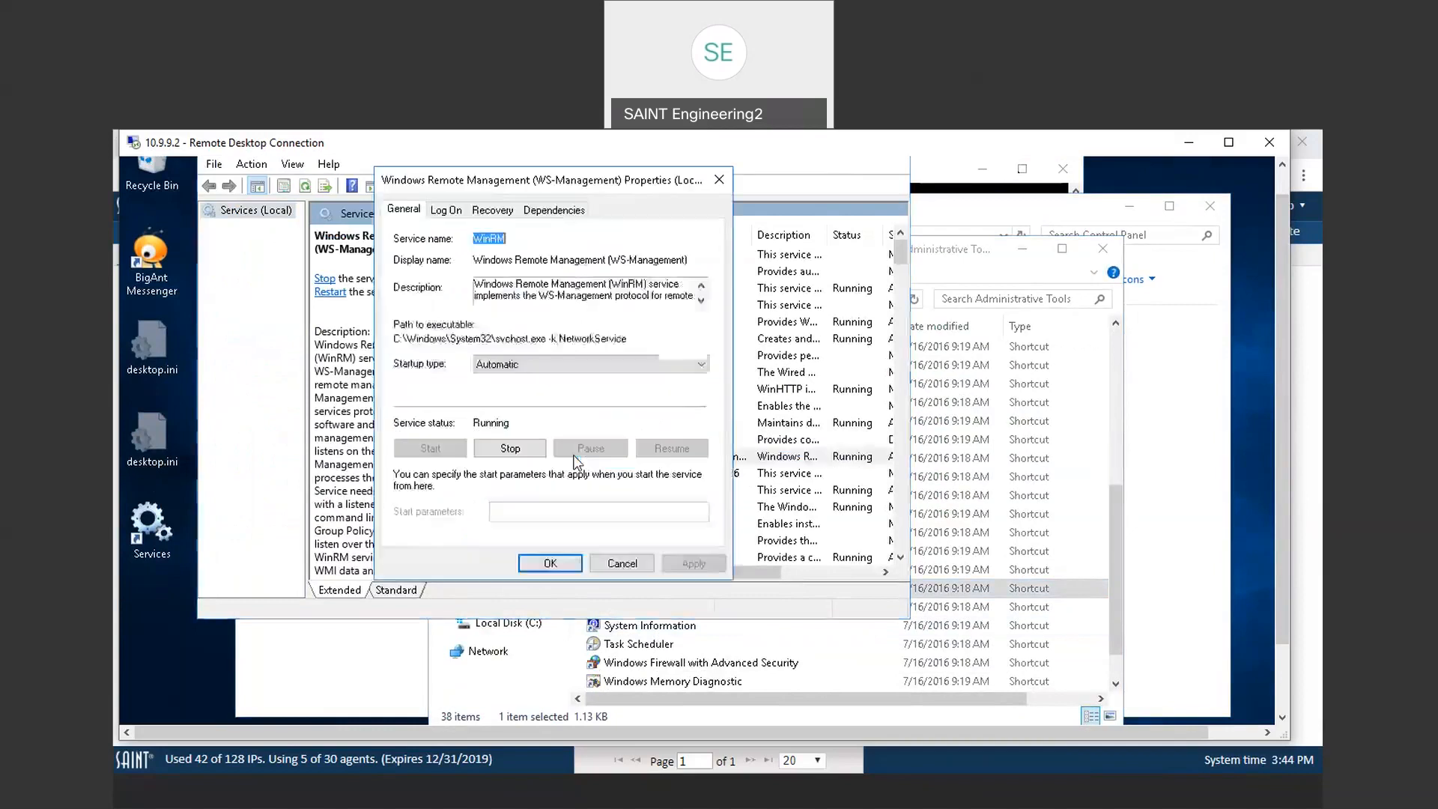
pyautogui.click(510, 448)
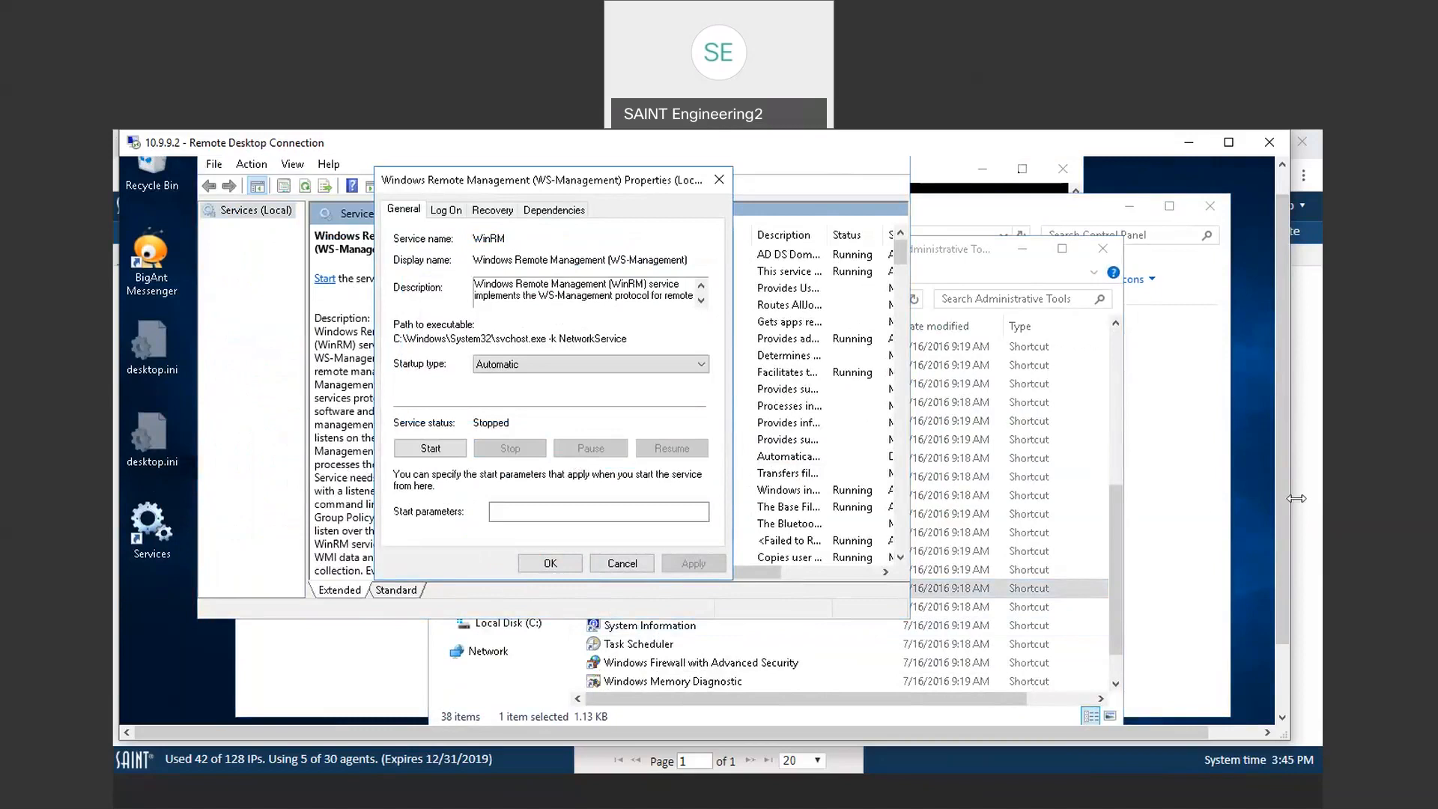
# Step: Open the Command Prompt on the remote server, run winrm qc, and accept the proposed WinRM changes with y
pyautogui.moveTo(1282, 487); pyautogui.dragTo(1285, 584)
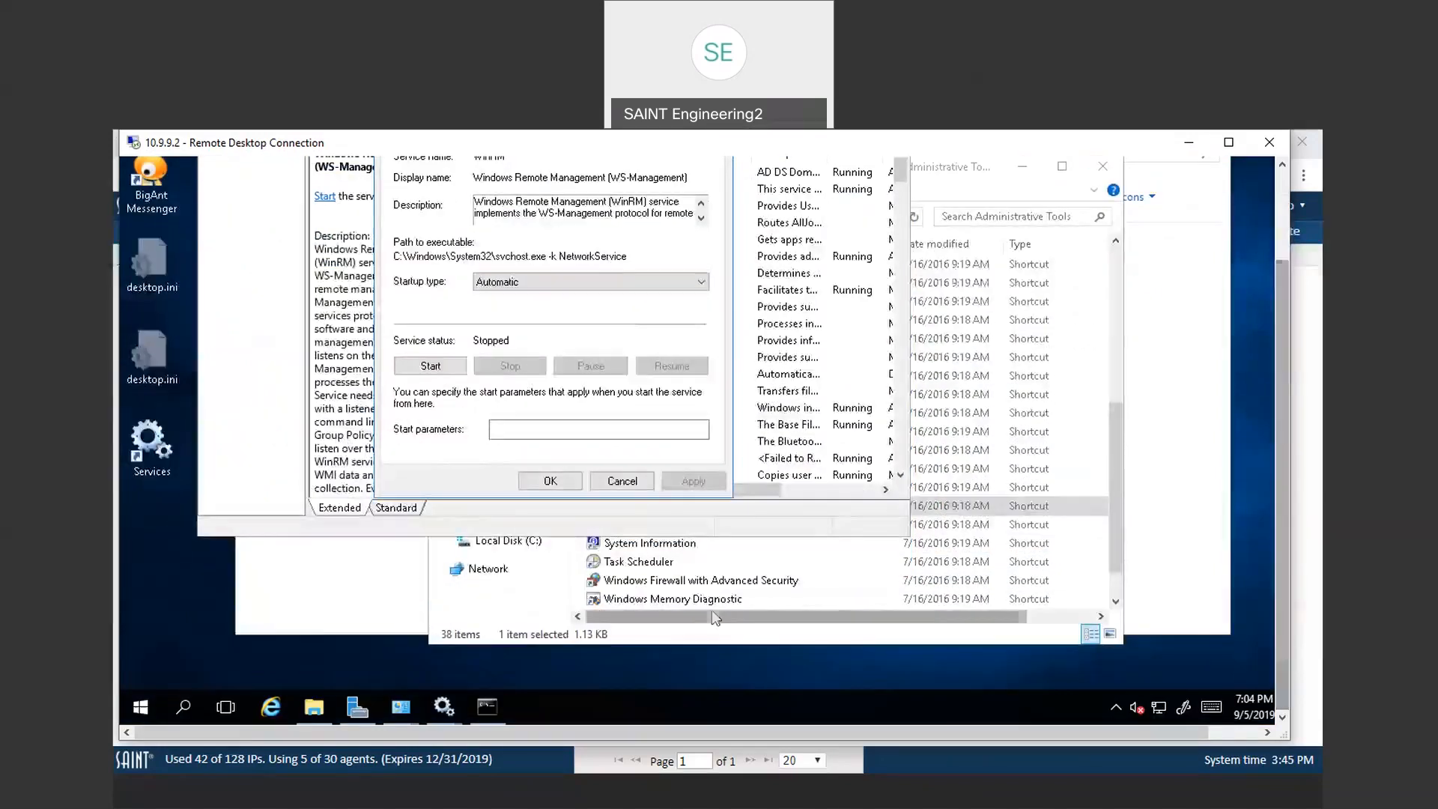
pyautogui.click(491, 707)
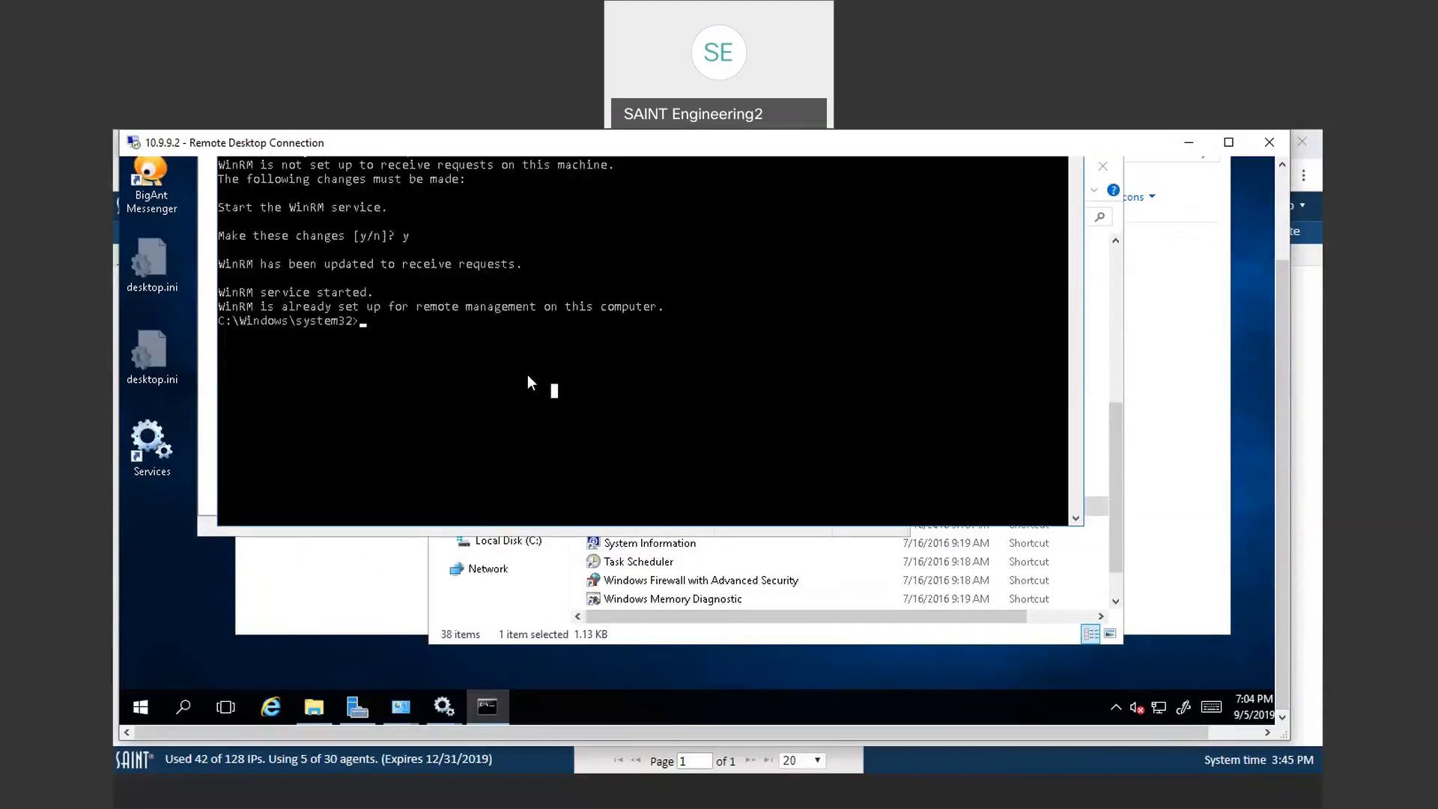
pyautogui.write('winrm qc')
pyautogui.press('Return')
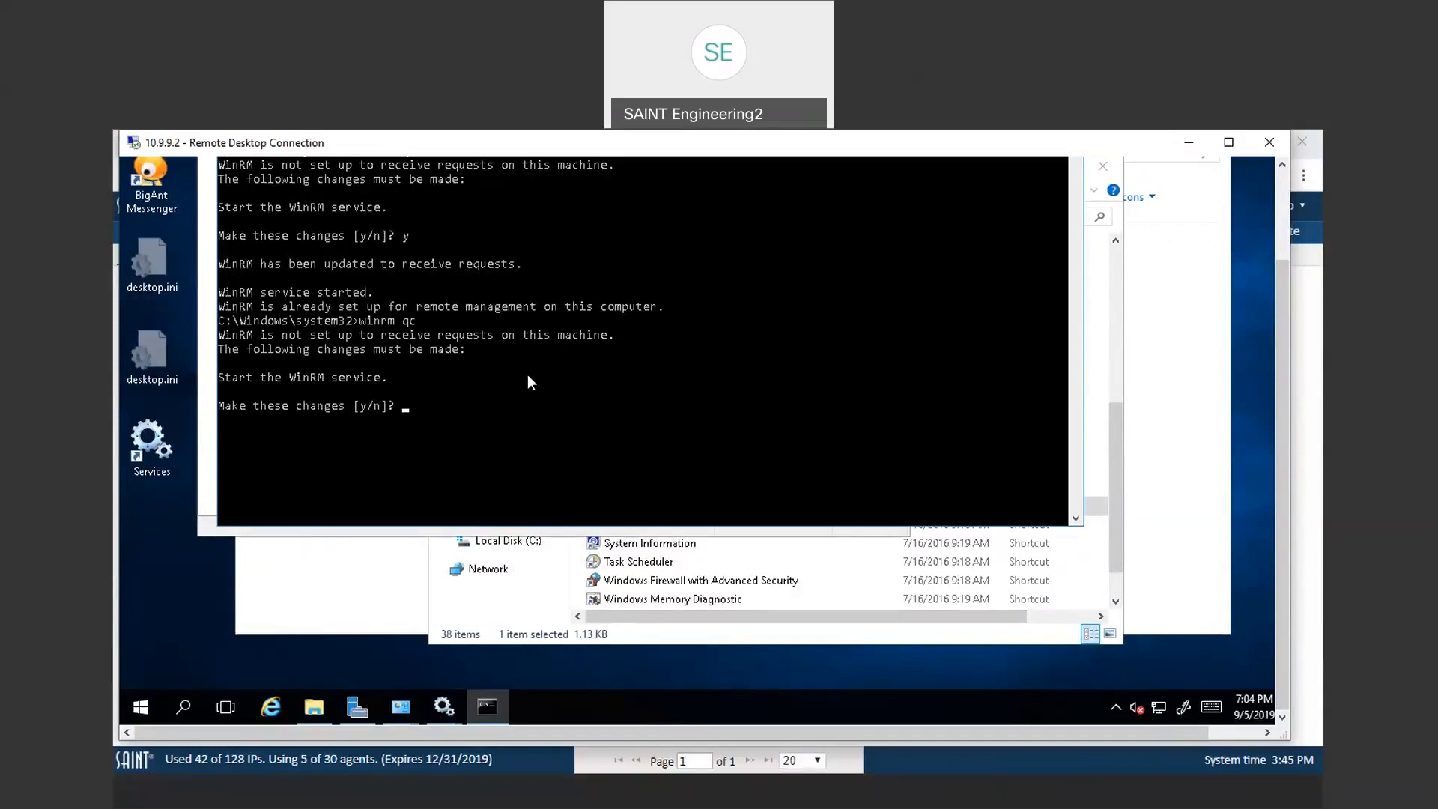
pyautogui.write('y')
pyautogui.press('Return')
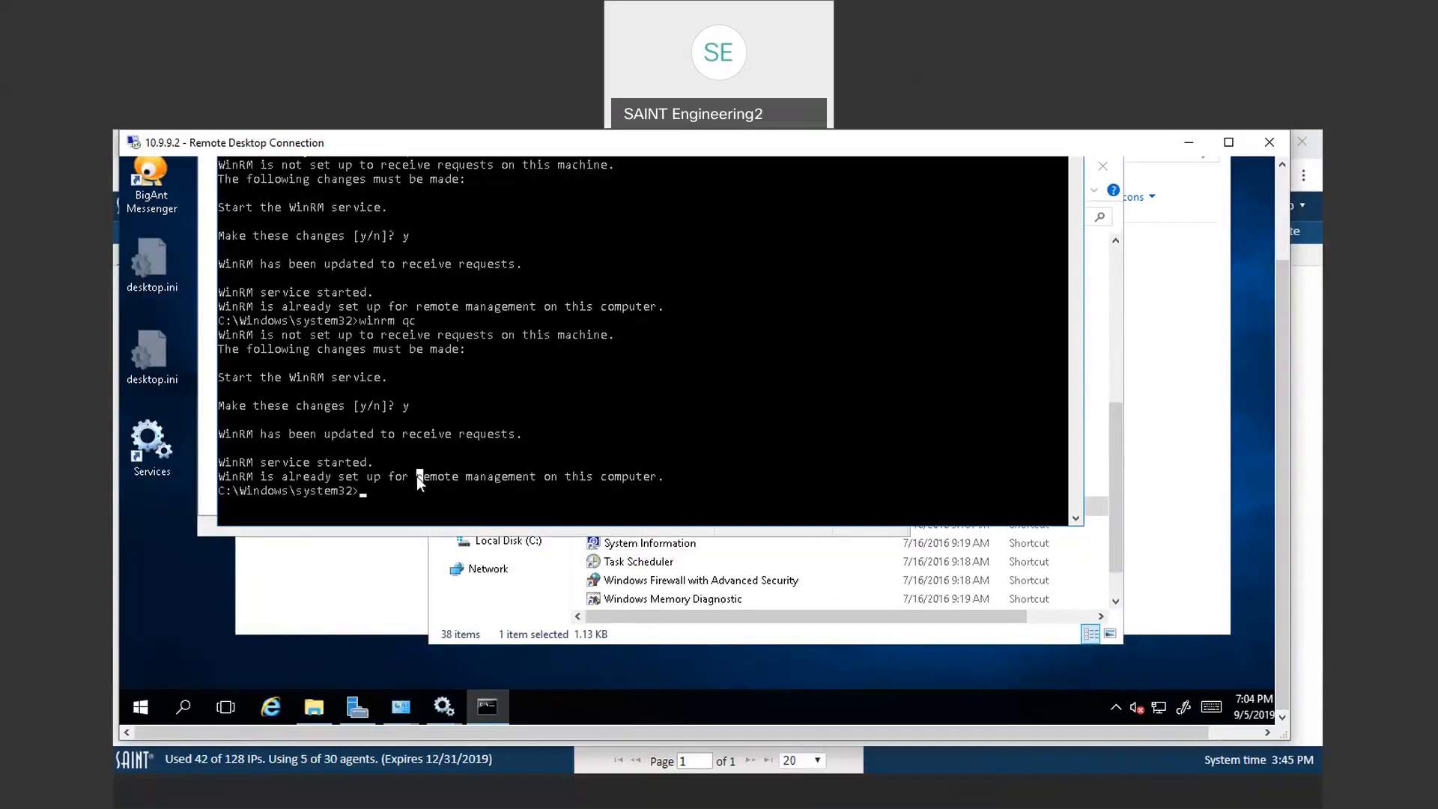
# Step: Close the WinRM service properties dialog and the Services window, then minimize the Remote Desktop session
pyautogui.click(505, 503)
pyautogui.moveTo(1282, 434); pyautogui.dragTo(1259, 346)
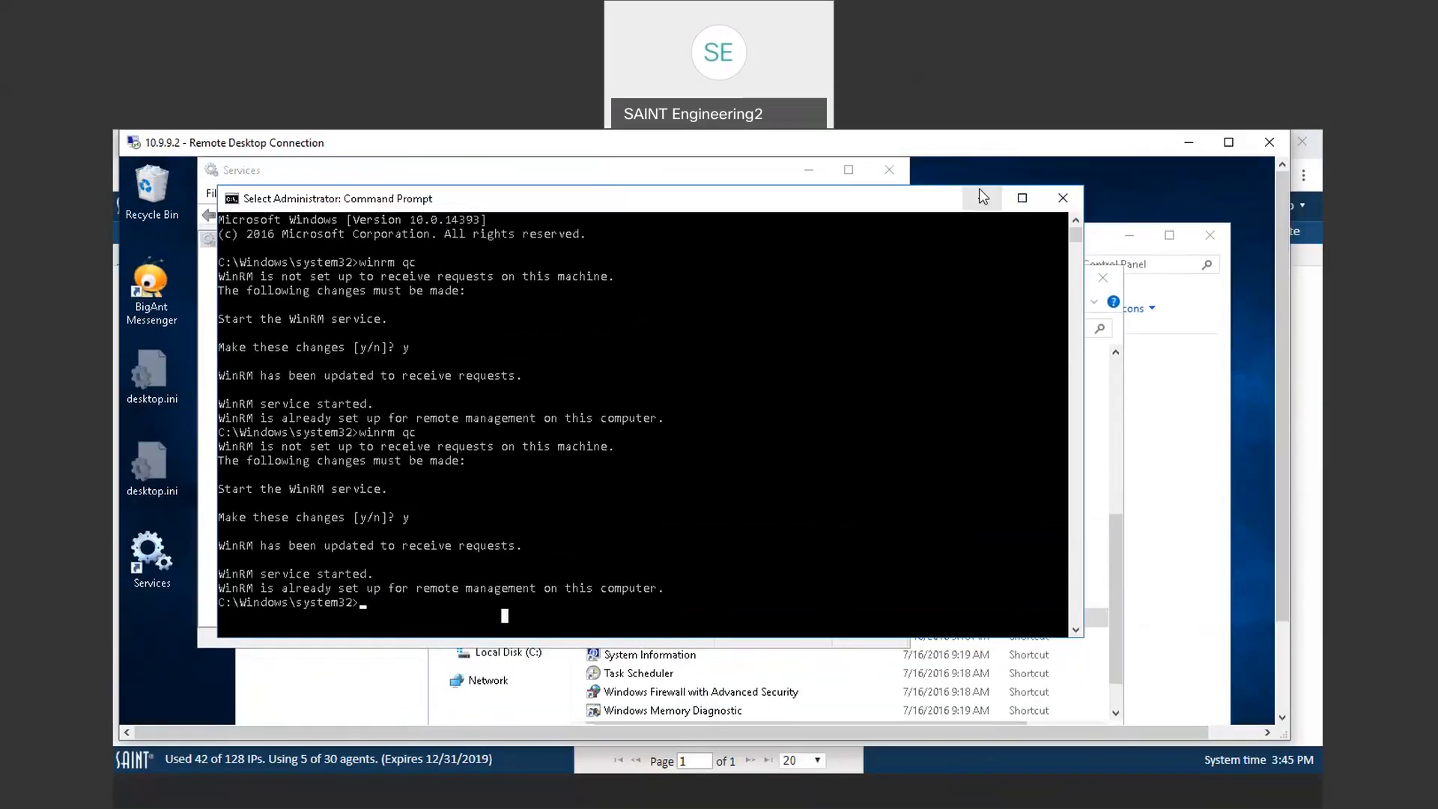
pyautogui.click(982, 198)
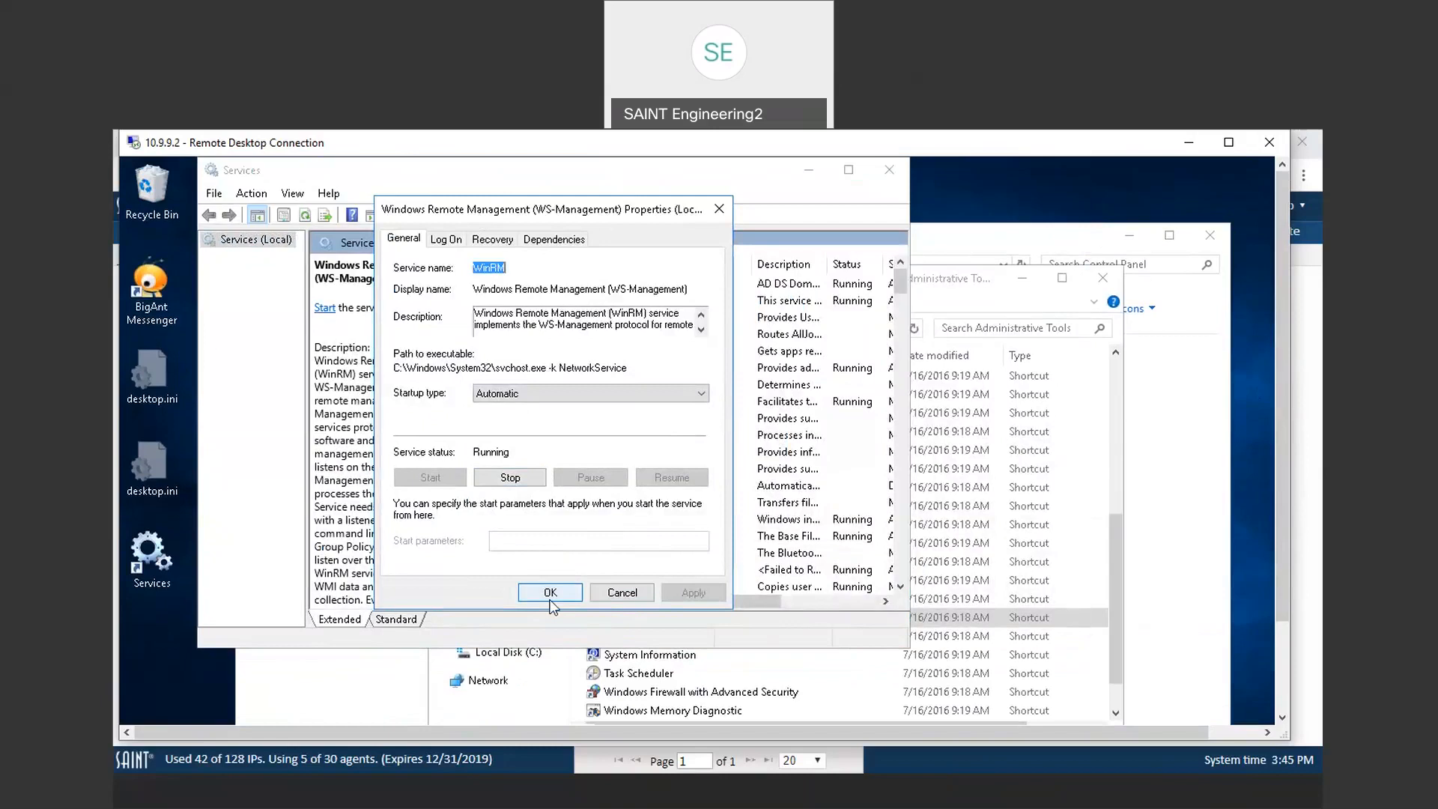
pyautogui.click(609, 595)
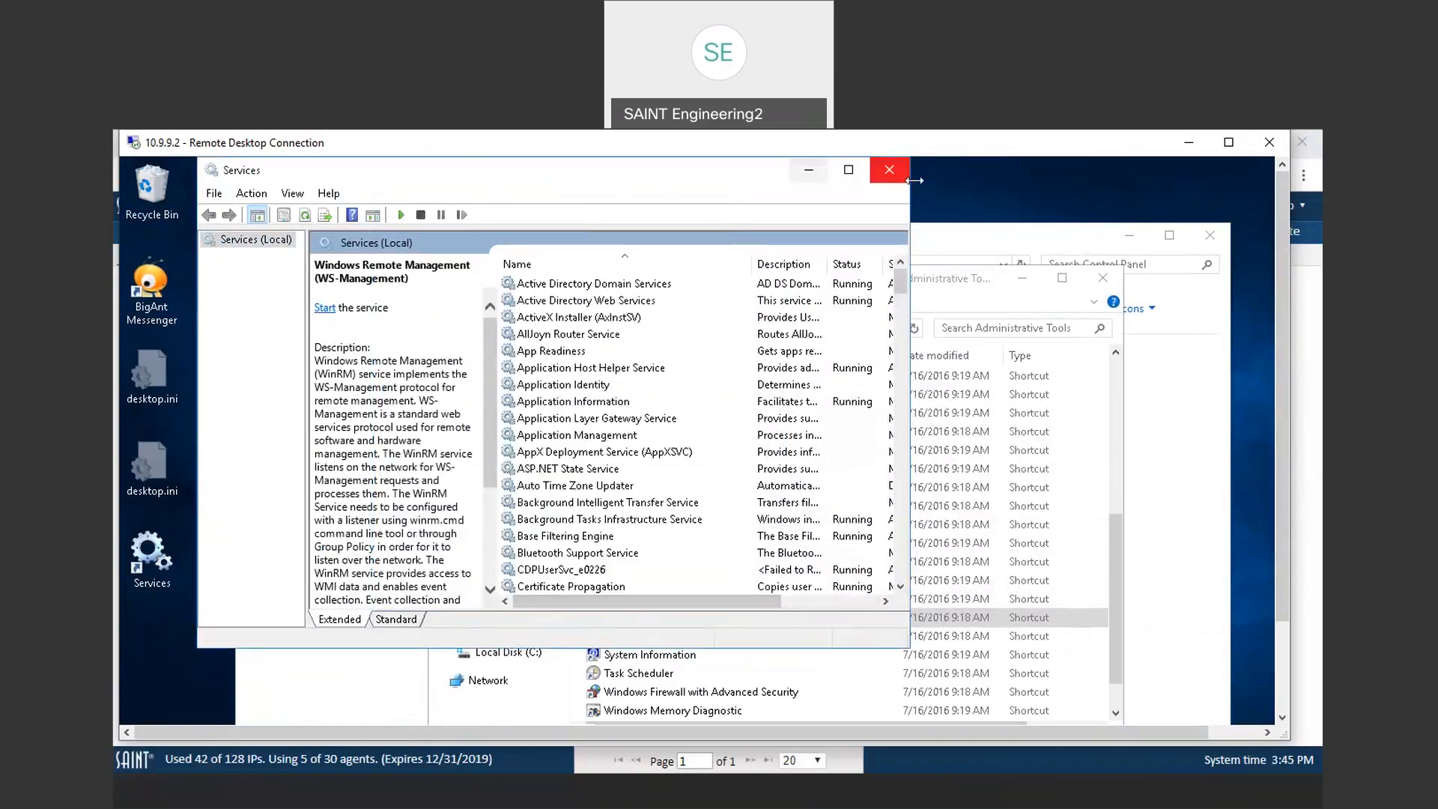
pyautogui.click(889, 169)
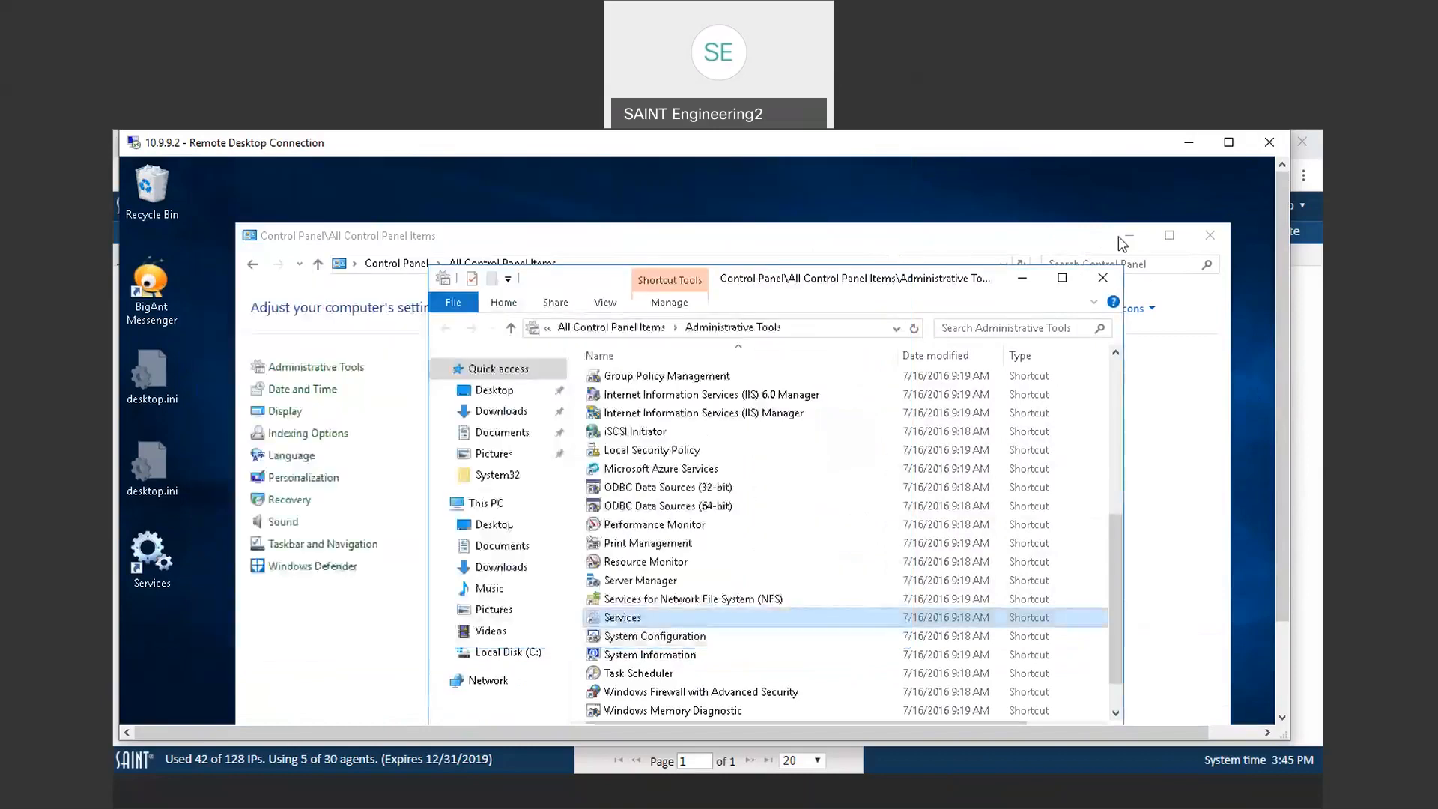
pyautogui.click(1189, 142)
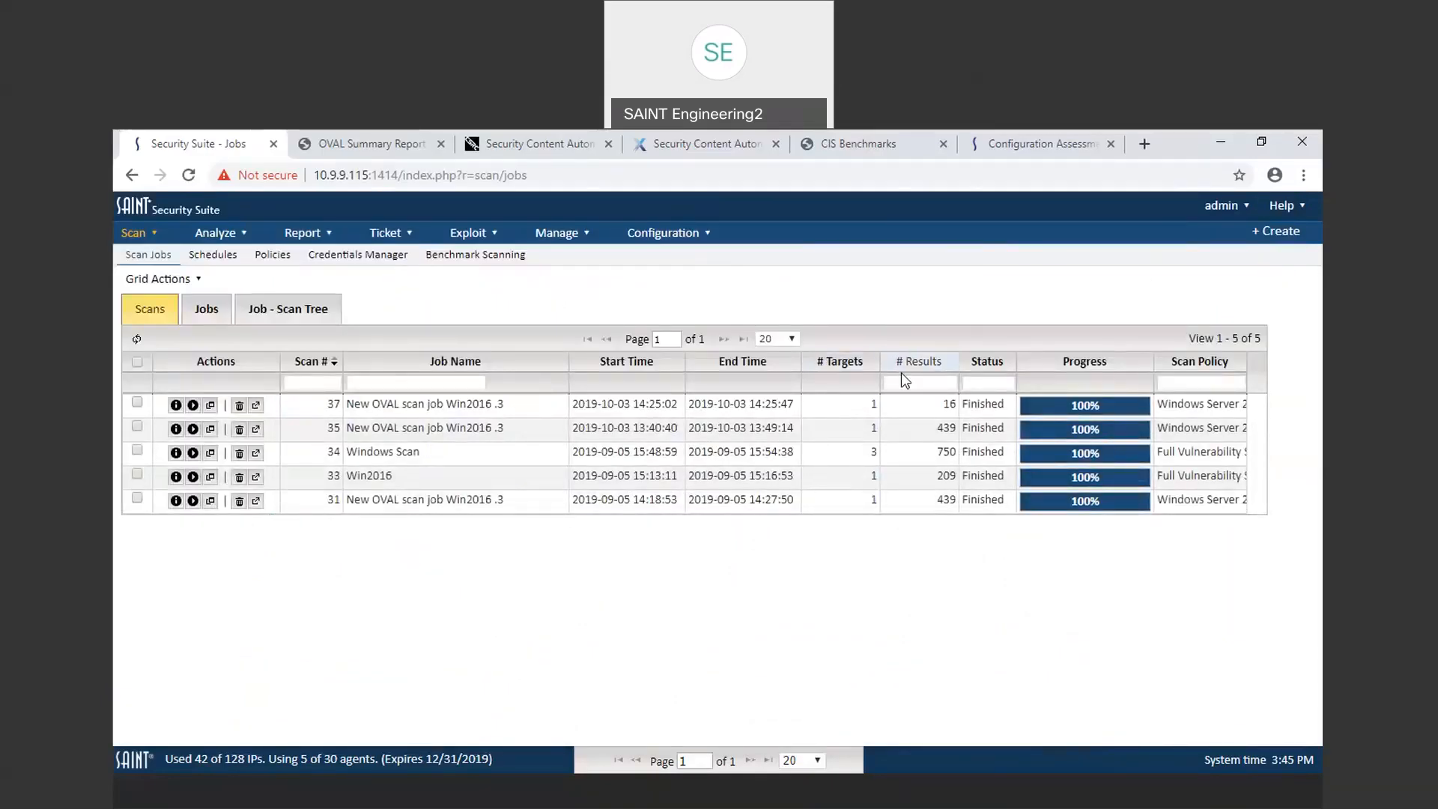
# Step: Select scans 37 and 35, then open scan 37's details, expand its execution history, and open the verbose output
pyautogui.click(942, 405)
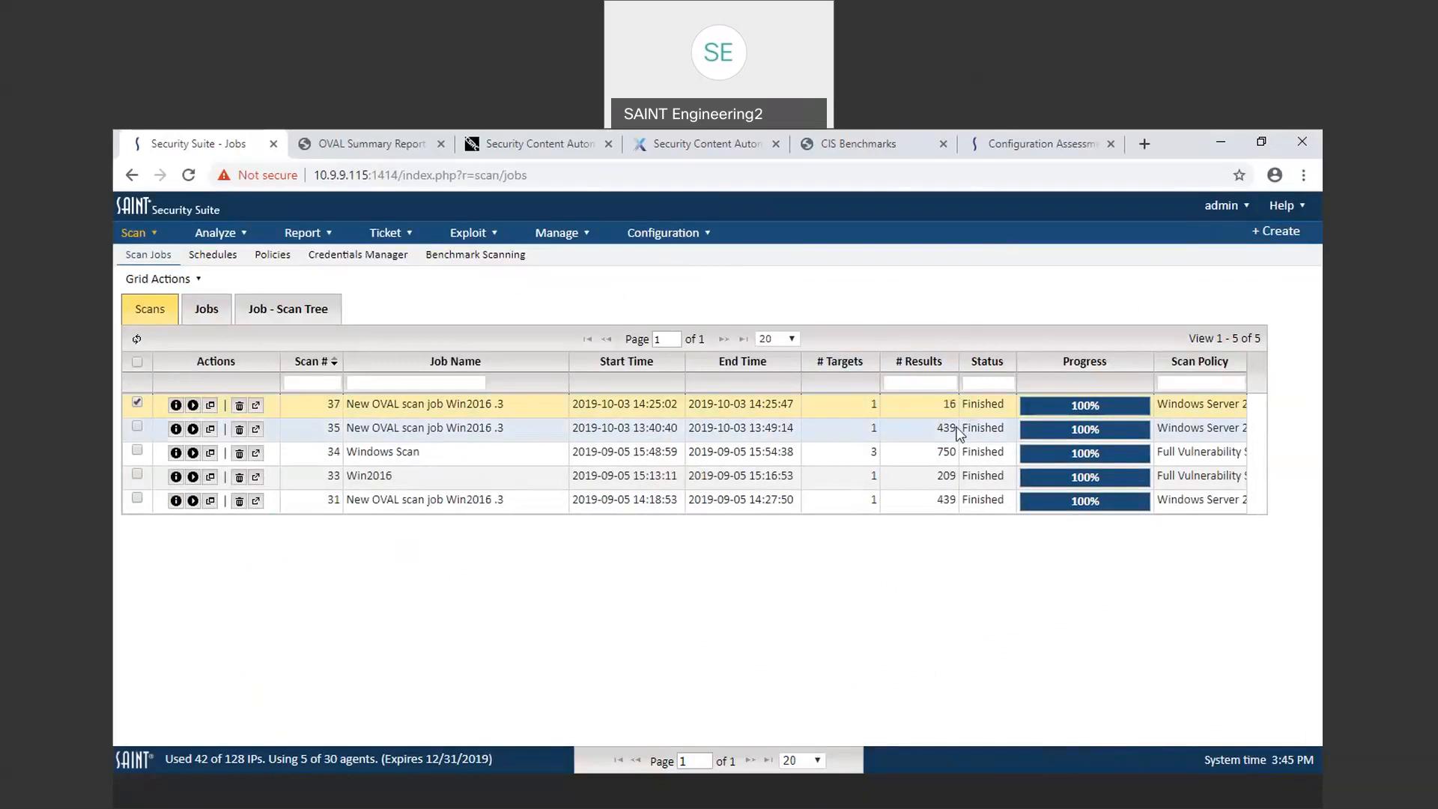
pyautogui.click(958, 431)
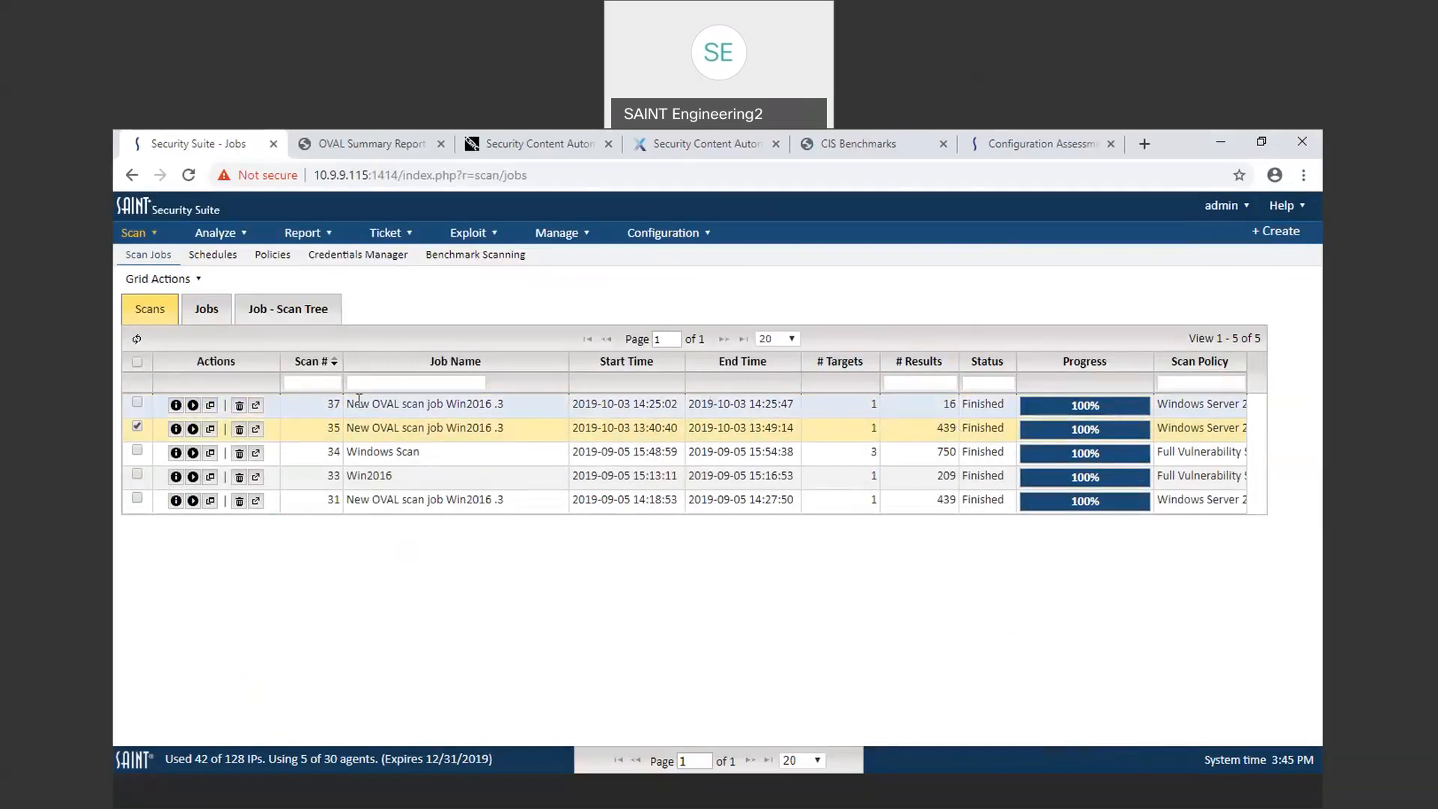
pyautogui.click(175, 406)
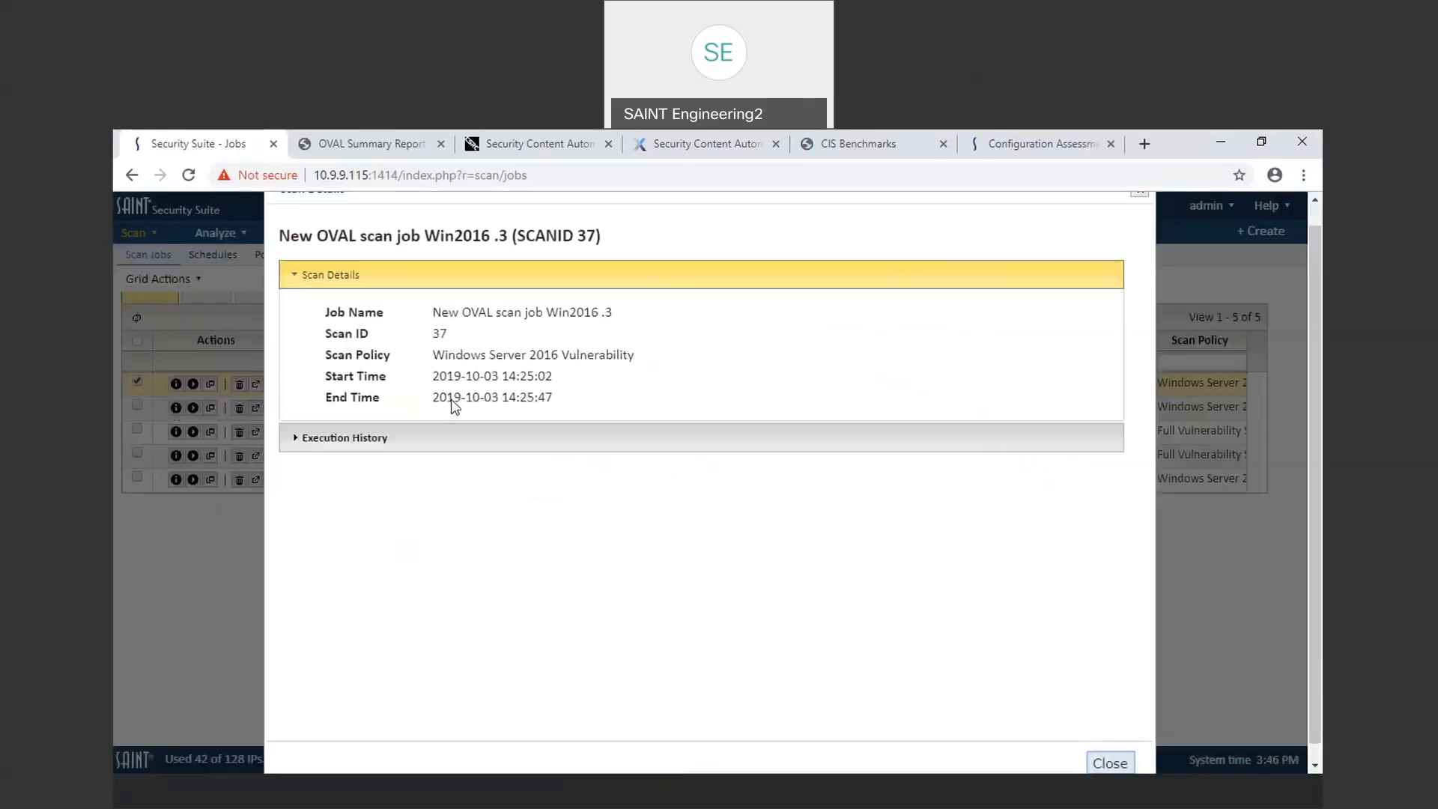
pyautogui.click(453, 442)
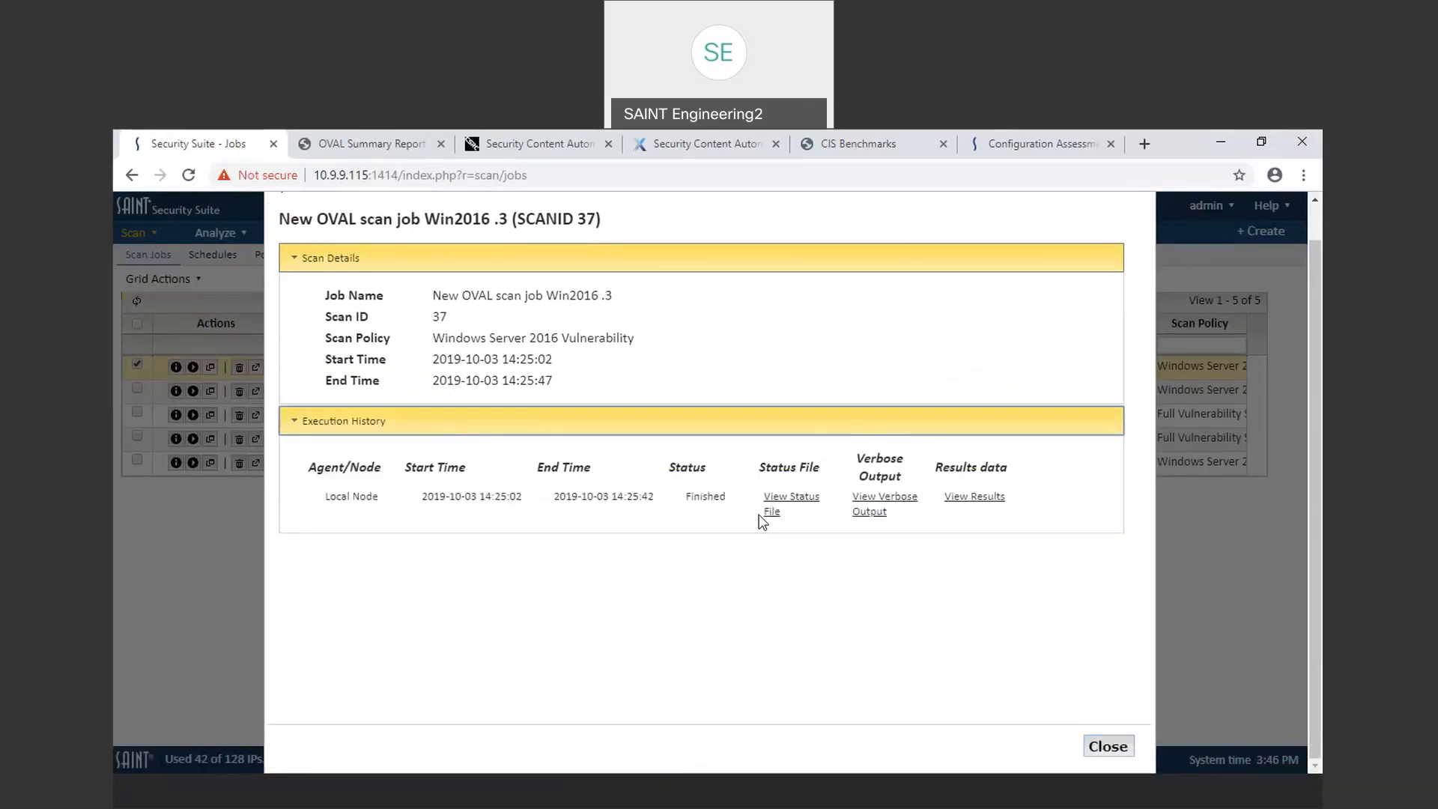
pyautogui.click(876, 508)
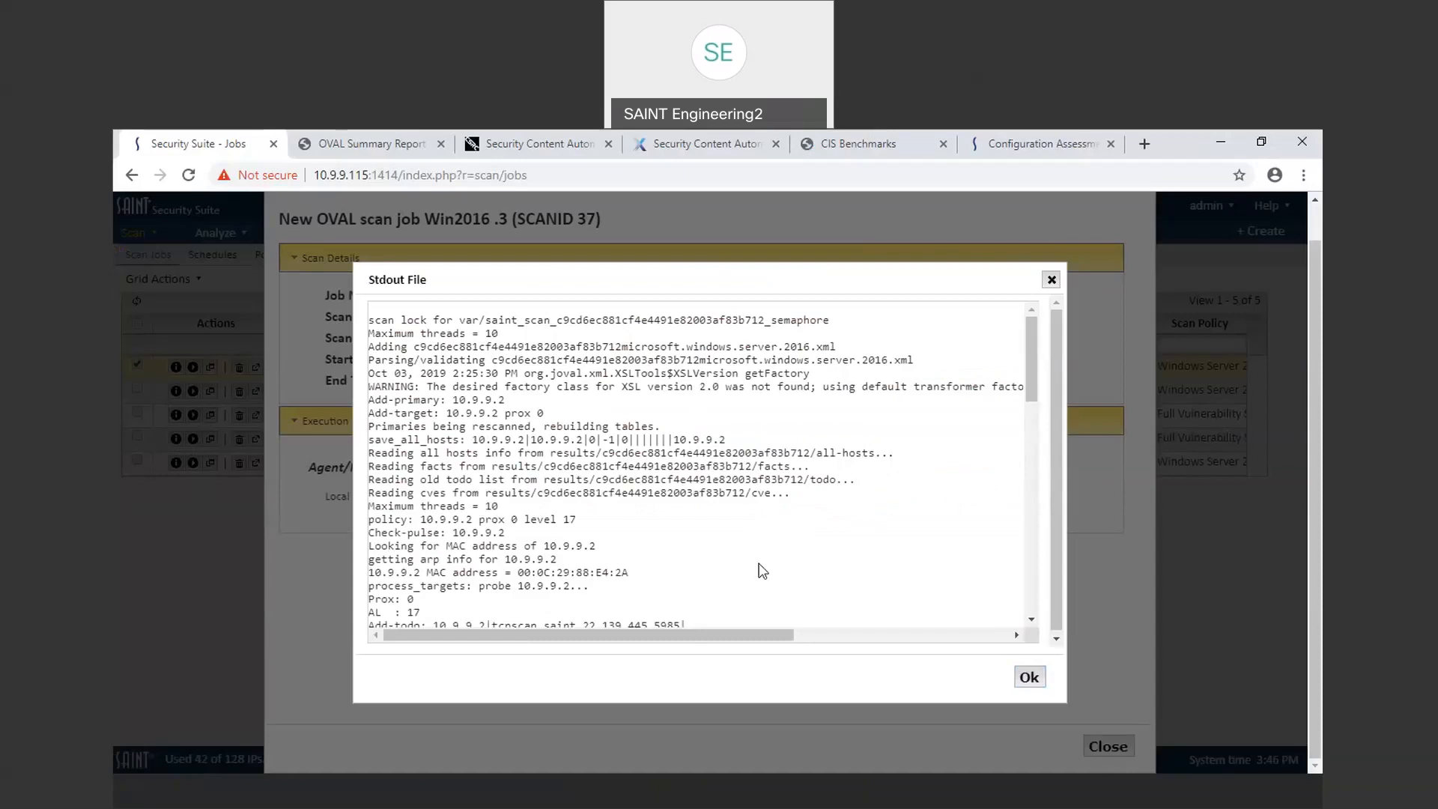
# Step: Read through scan 37's verbose output, then close it and the scan details
pyautogui.scroll(-3, 761, 570)
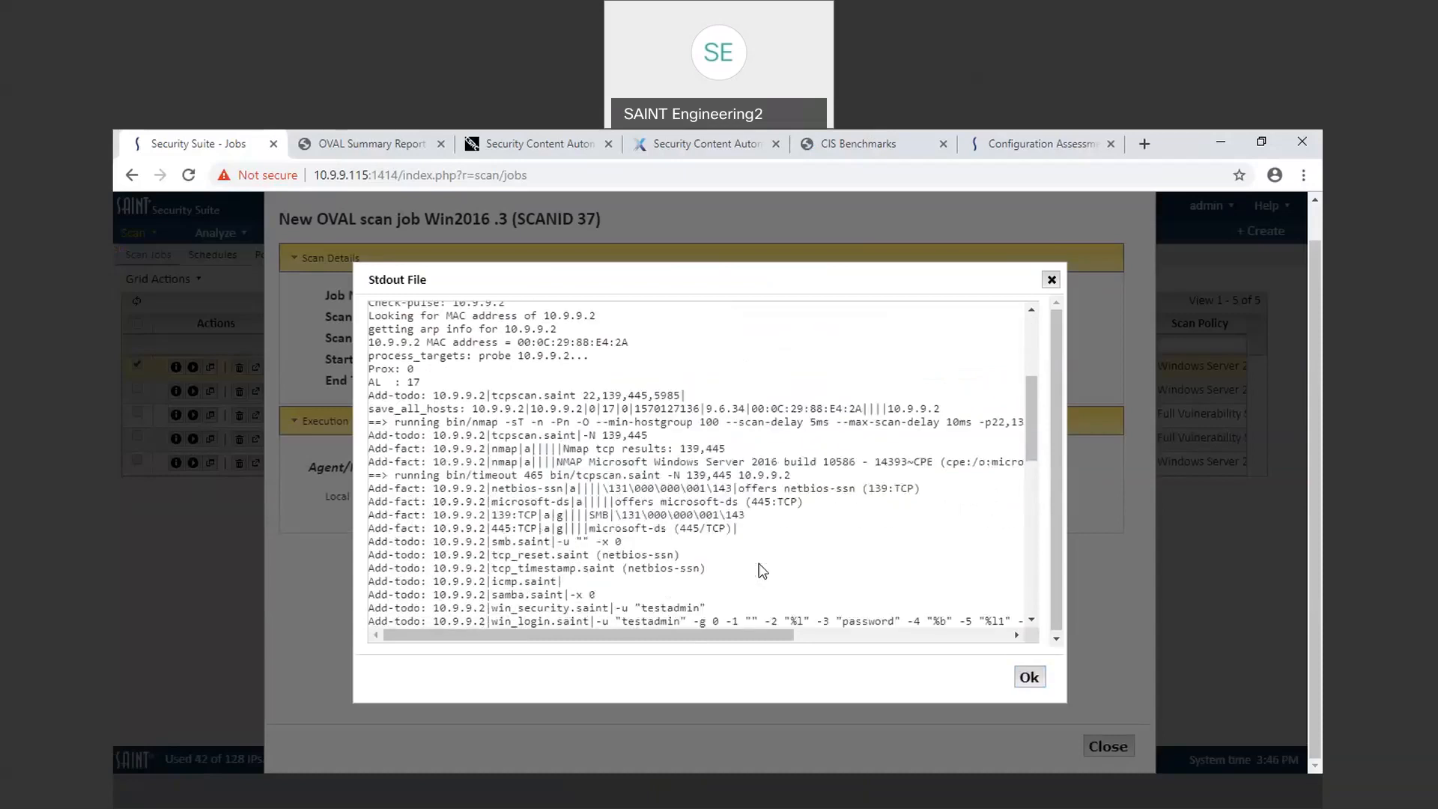
pyautogui.scroll(-2, 761, 571)
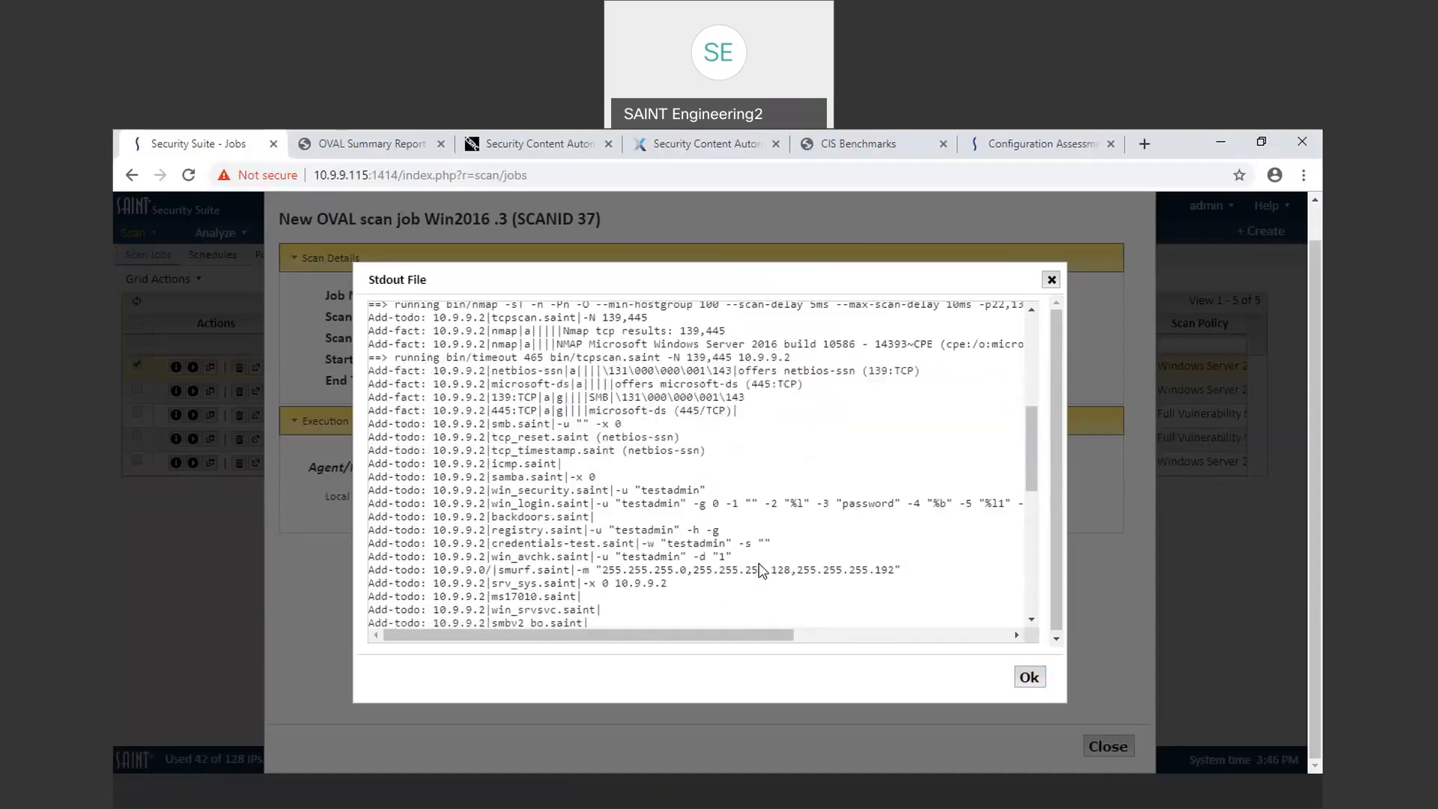
pyautogui.scroll(-3, 760, 562)
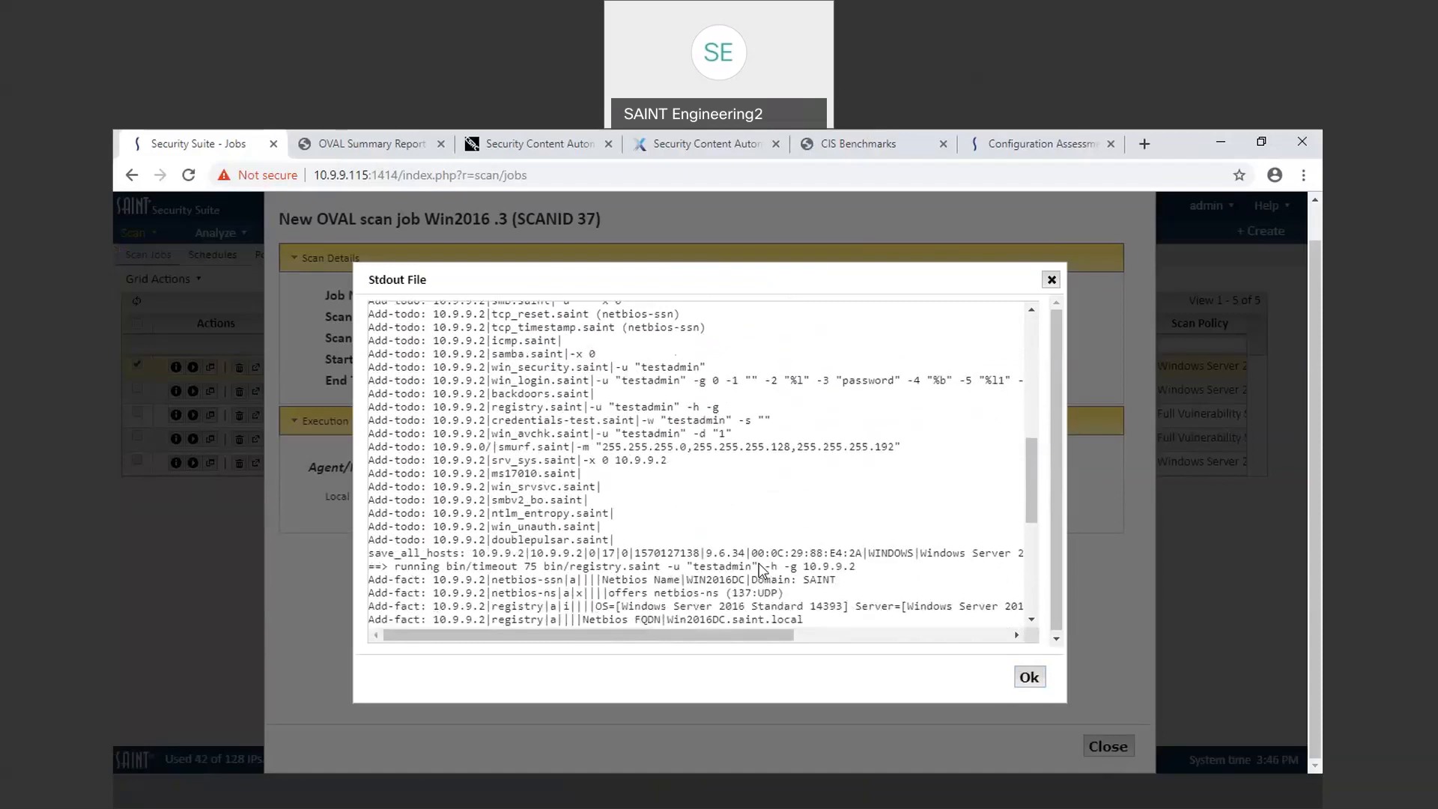
pyautogui.scroll(-3, 760, 562)
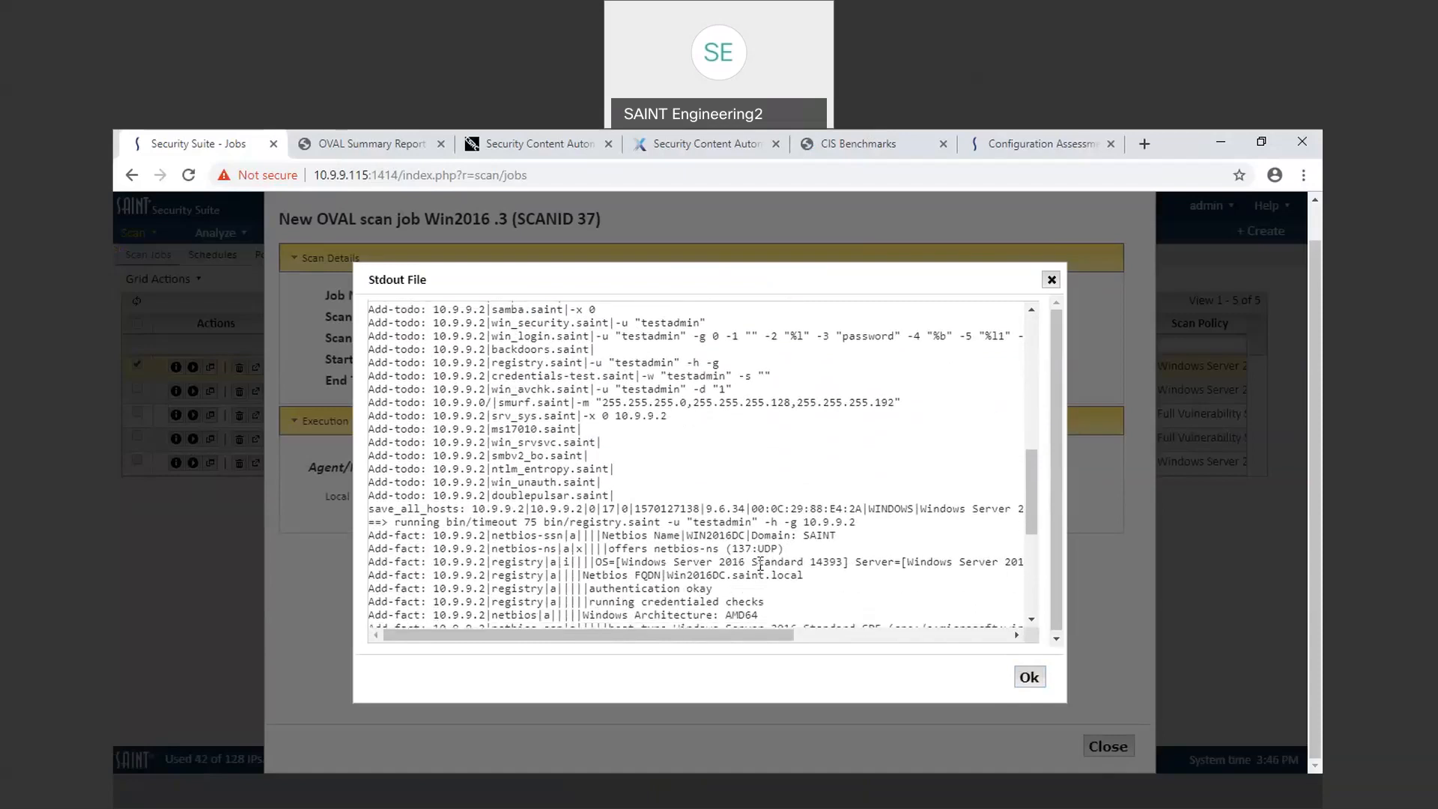
pyautogui.scroll(-2, 760, 563)
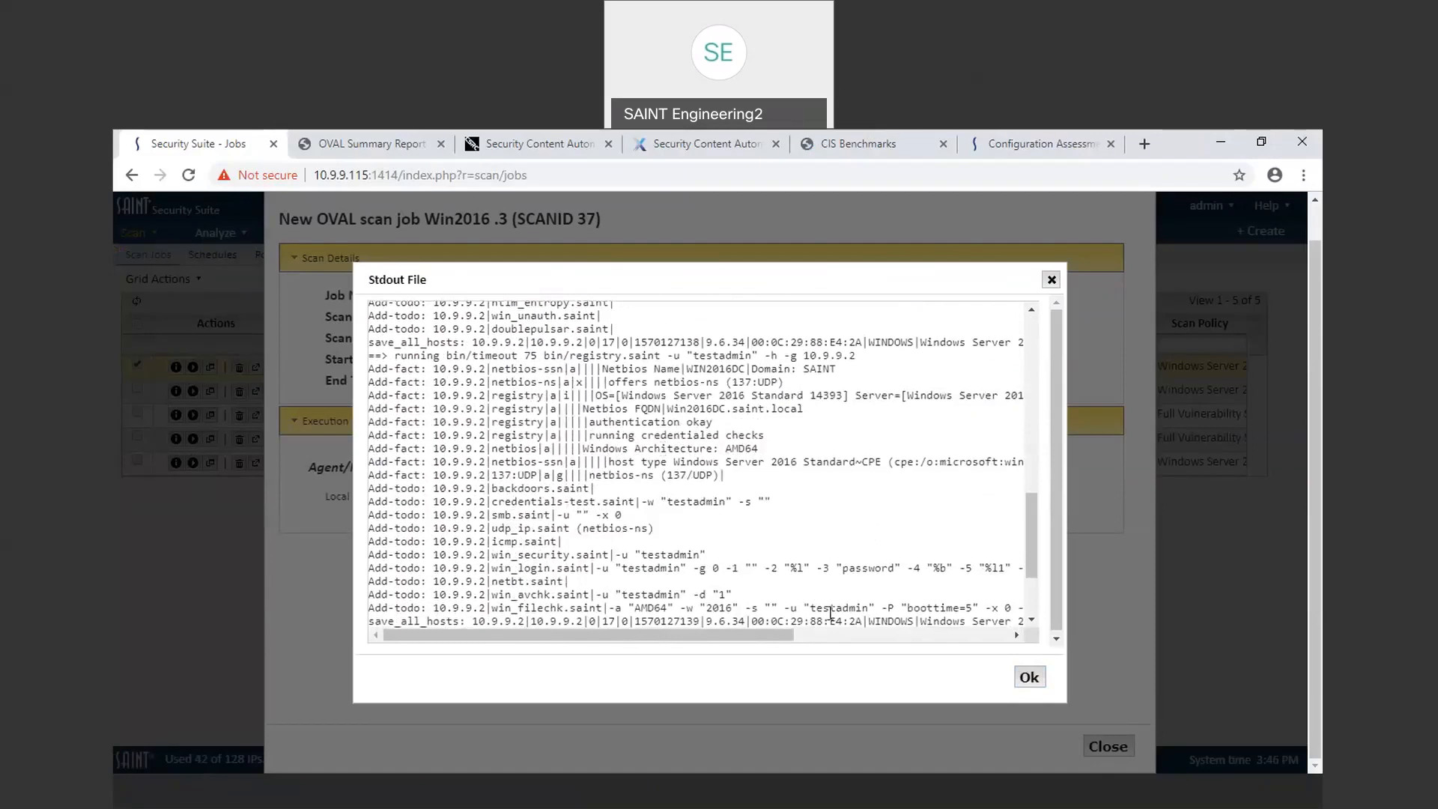
pyautogui.scroll(-3, 840, 530)
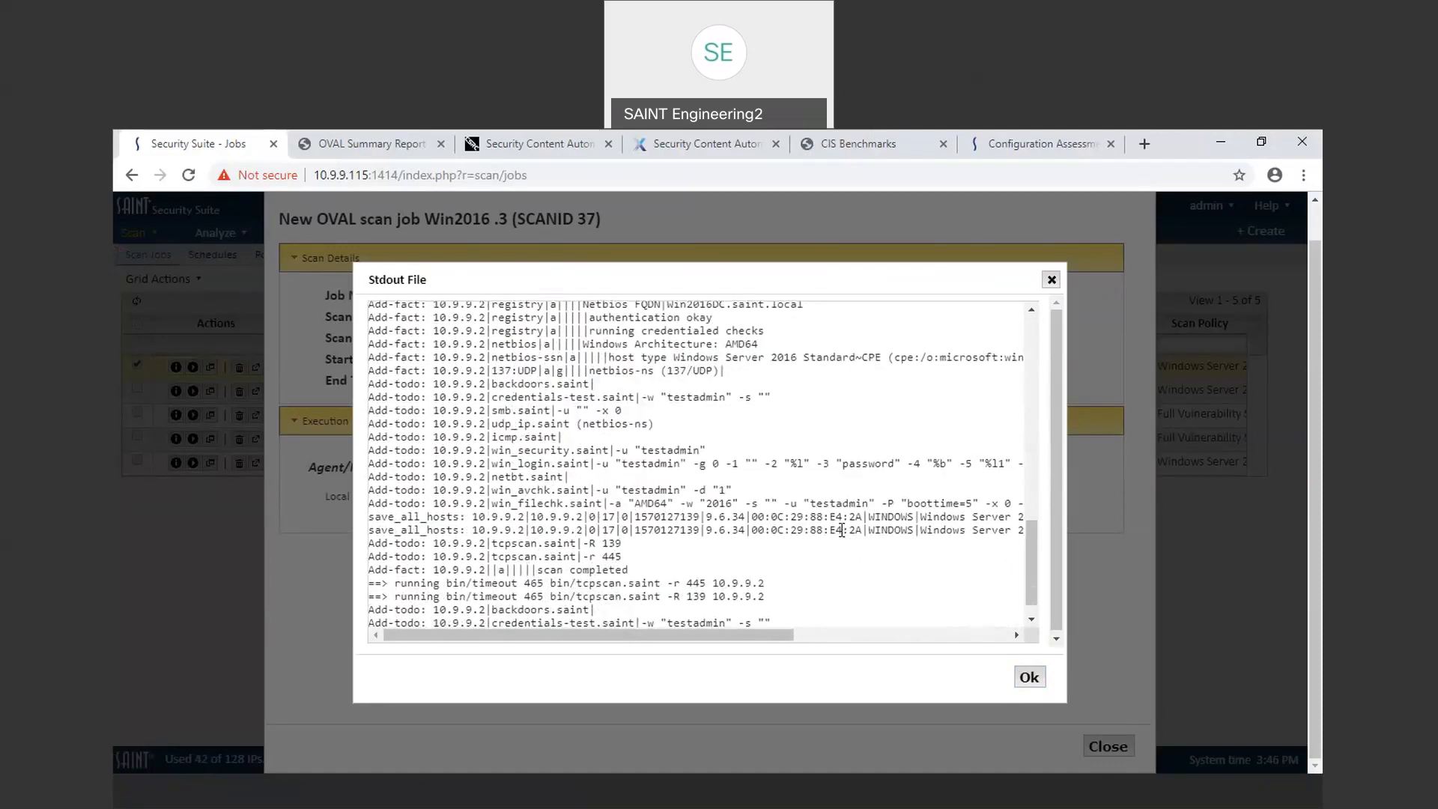
pyautogui.scroll(-1, 841, 530)
pyautogui.scroll(8, 842, 530)
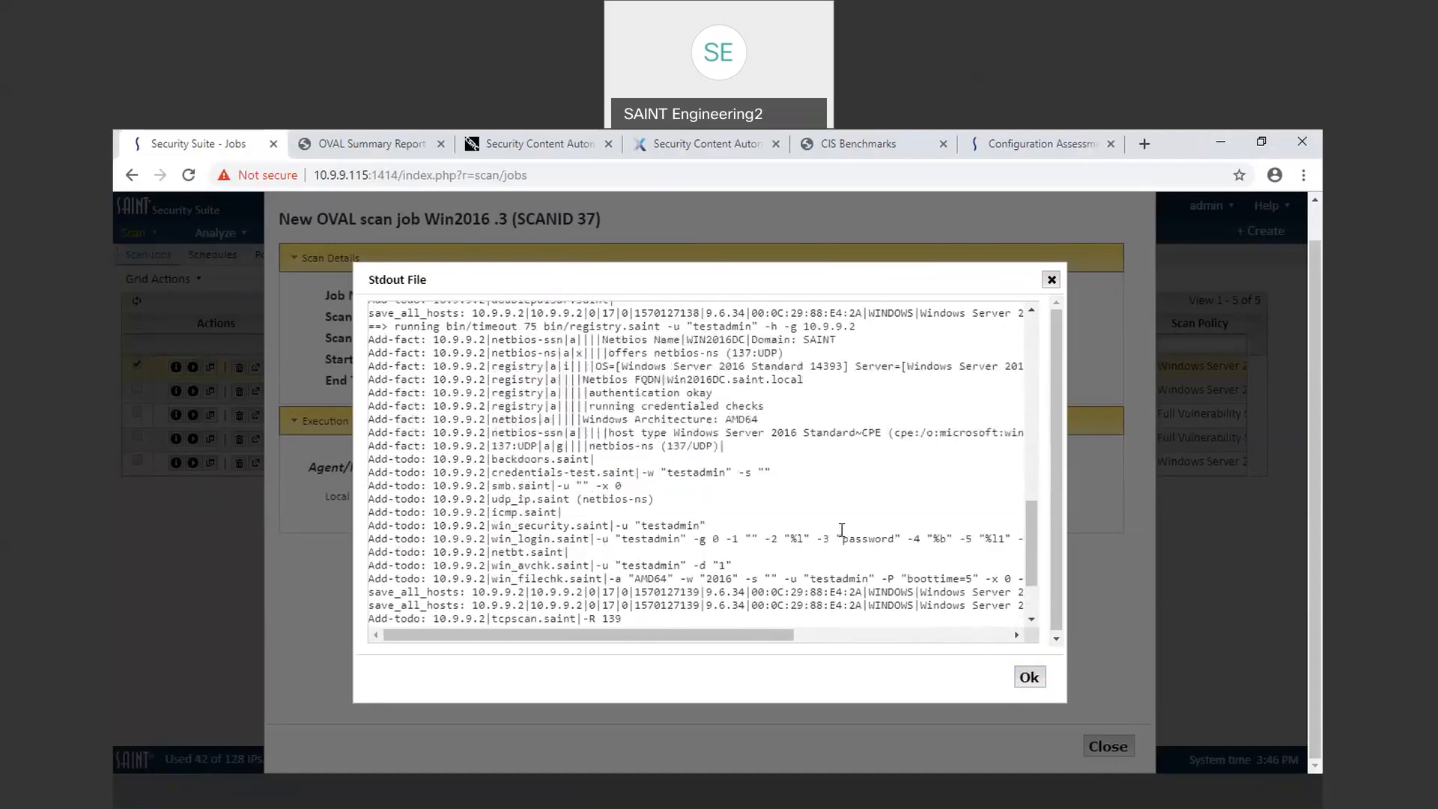
pyautogui.scroll(4, 844, 536)
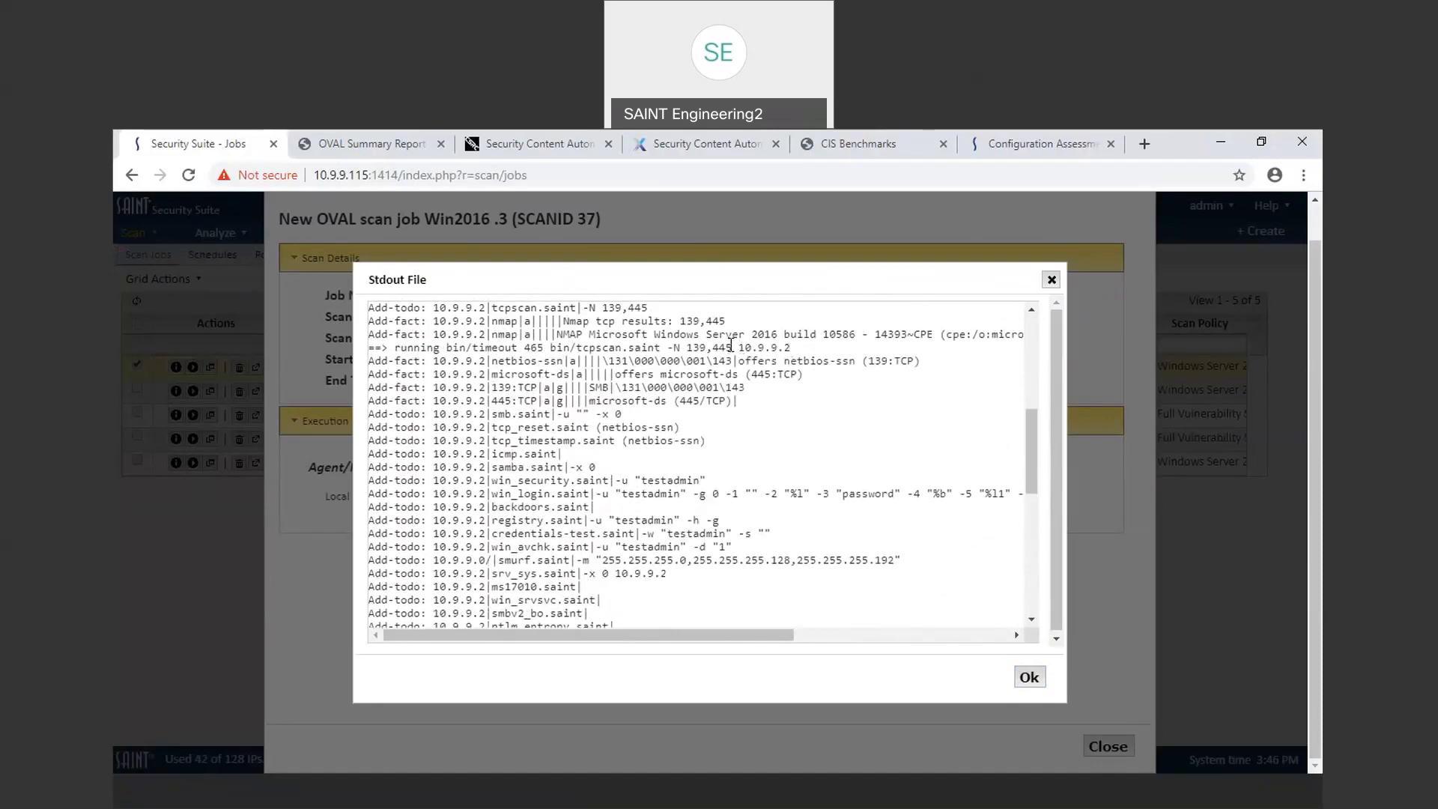
pyautogui.moveTo(738, 346); pyautogui.dragTo(673, 346)
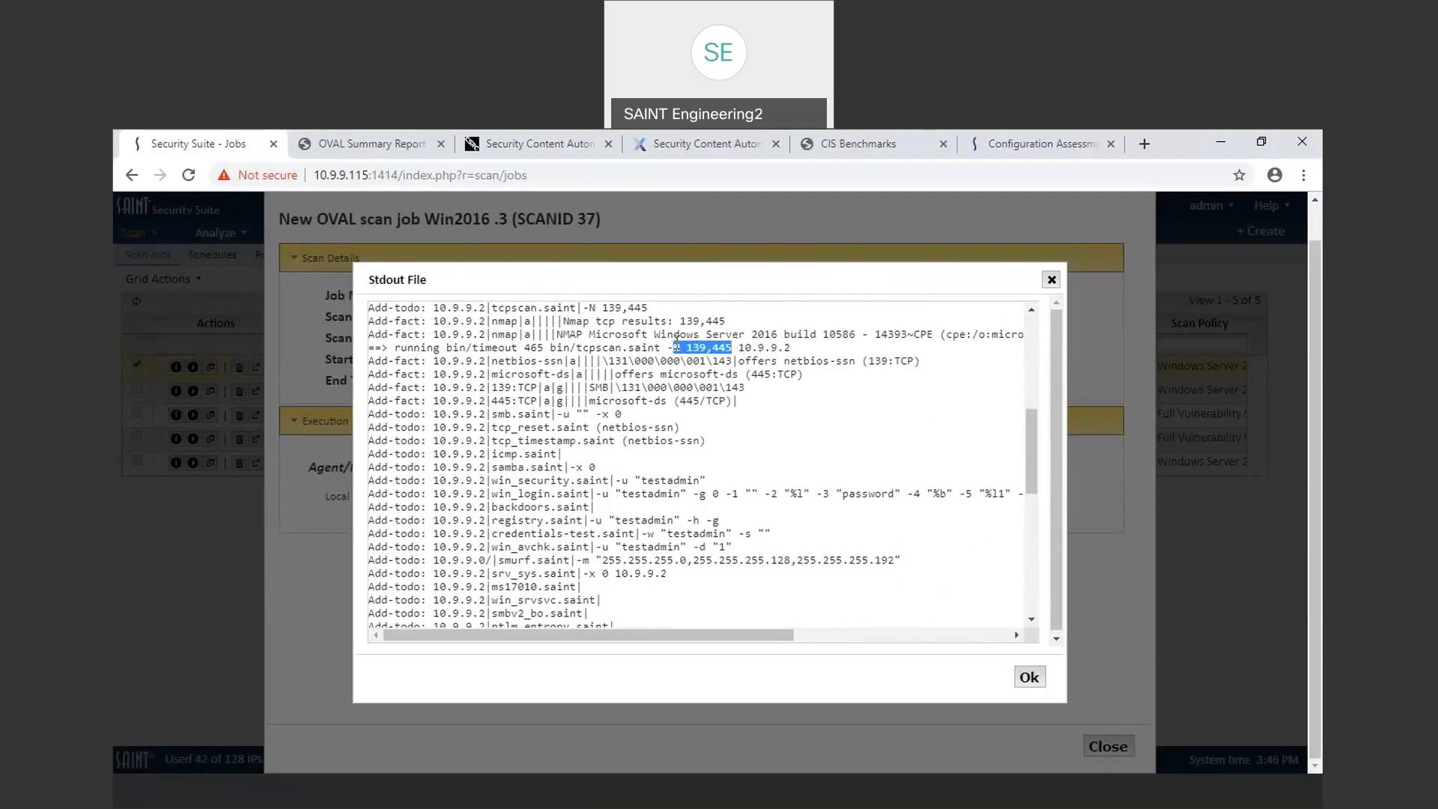
pyautogui.click(1050, 280)
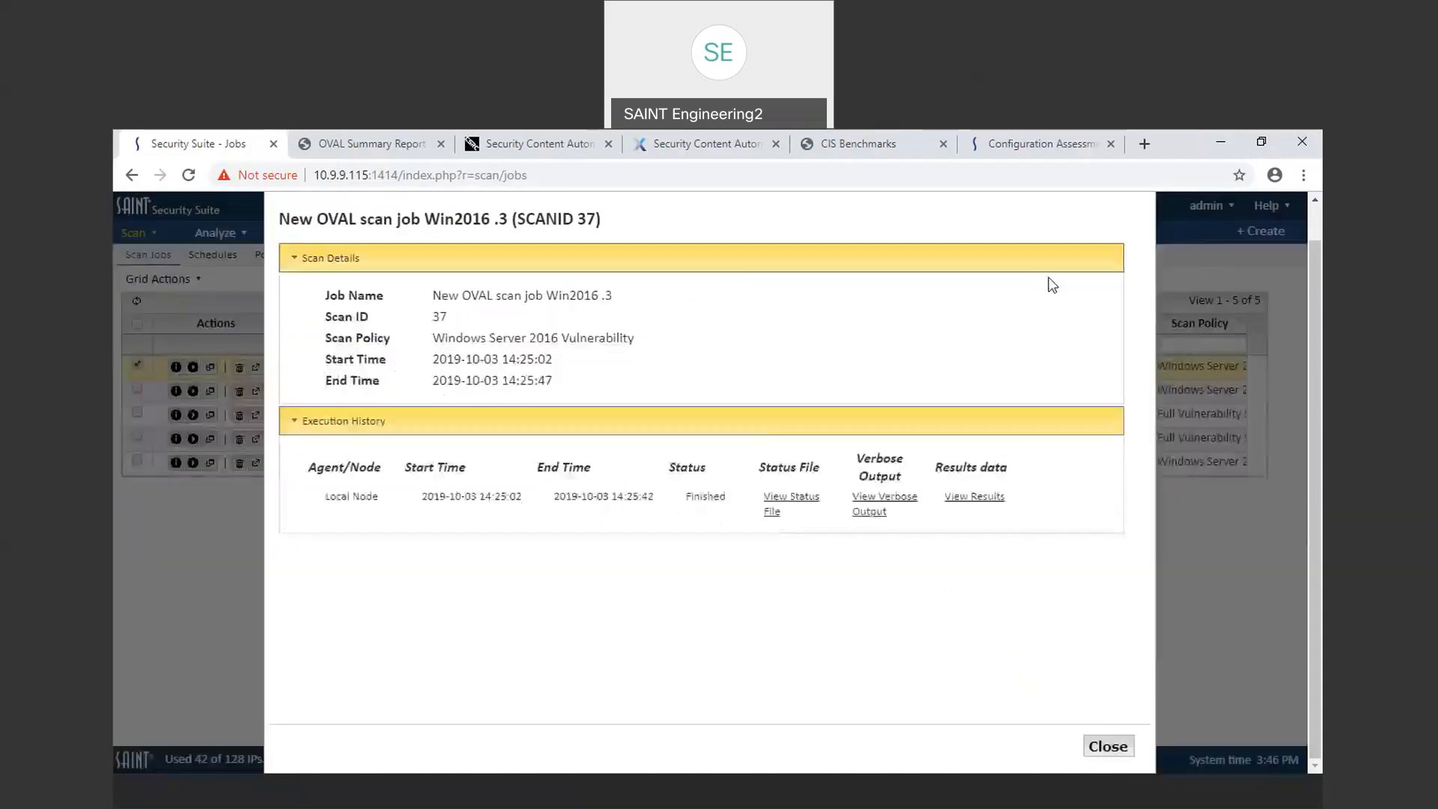
pyautogui.click(1108, 746)
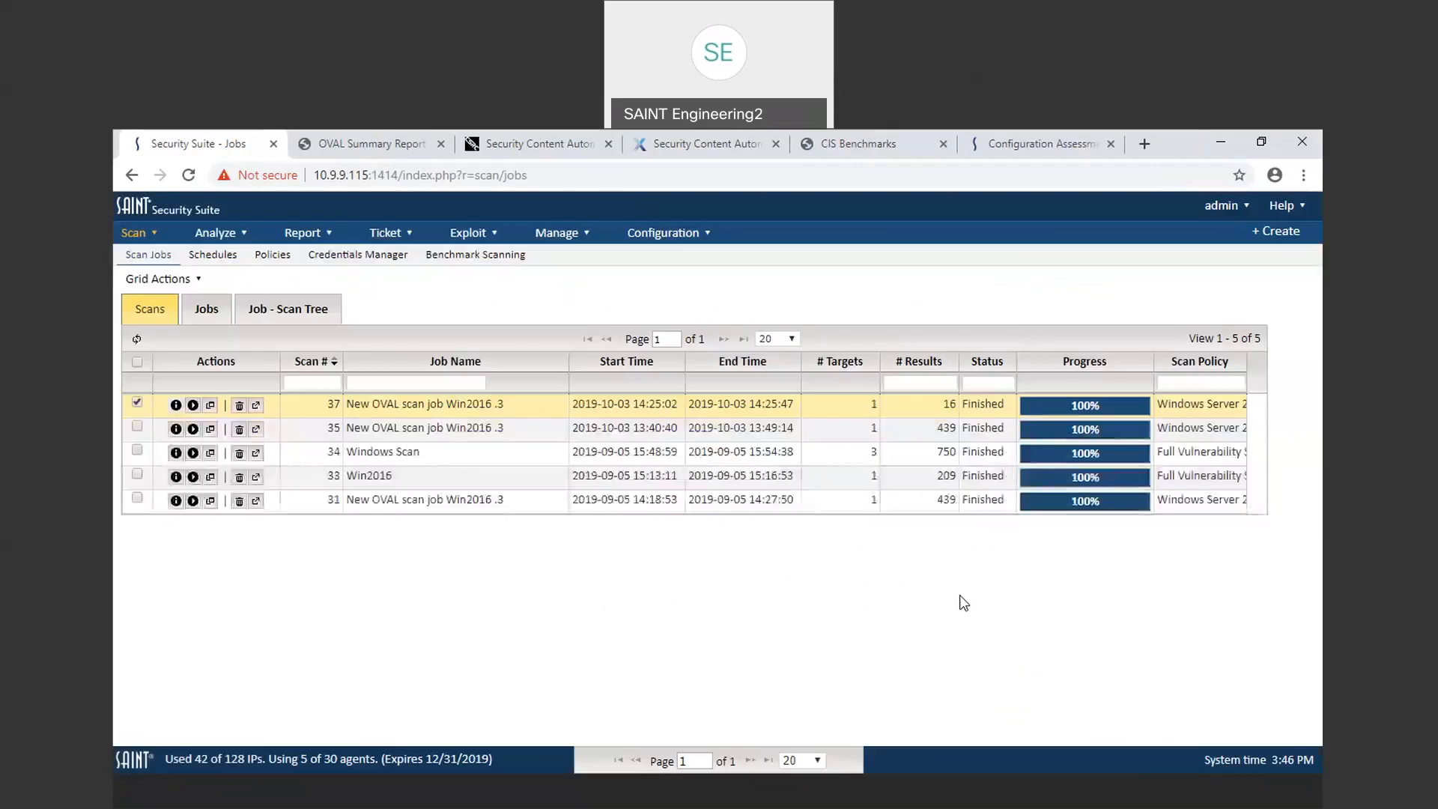
# Step: Open scan 35's details, expand its execution history, and open the verbose output
pyautogui.click(176, 429)
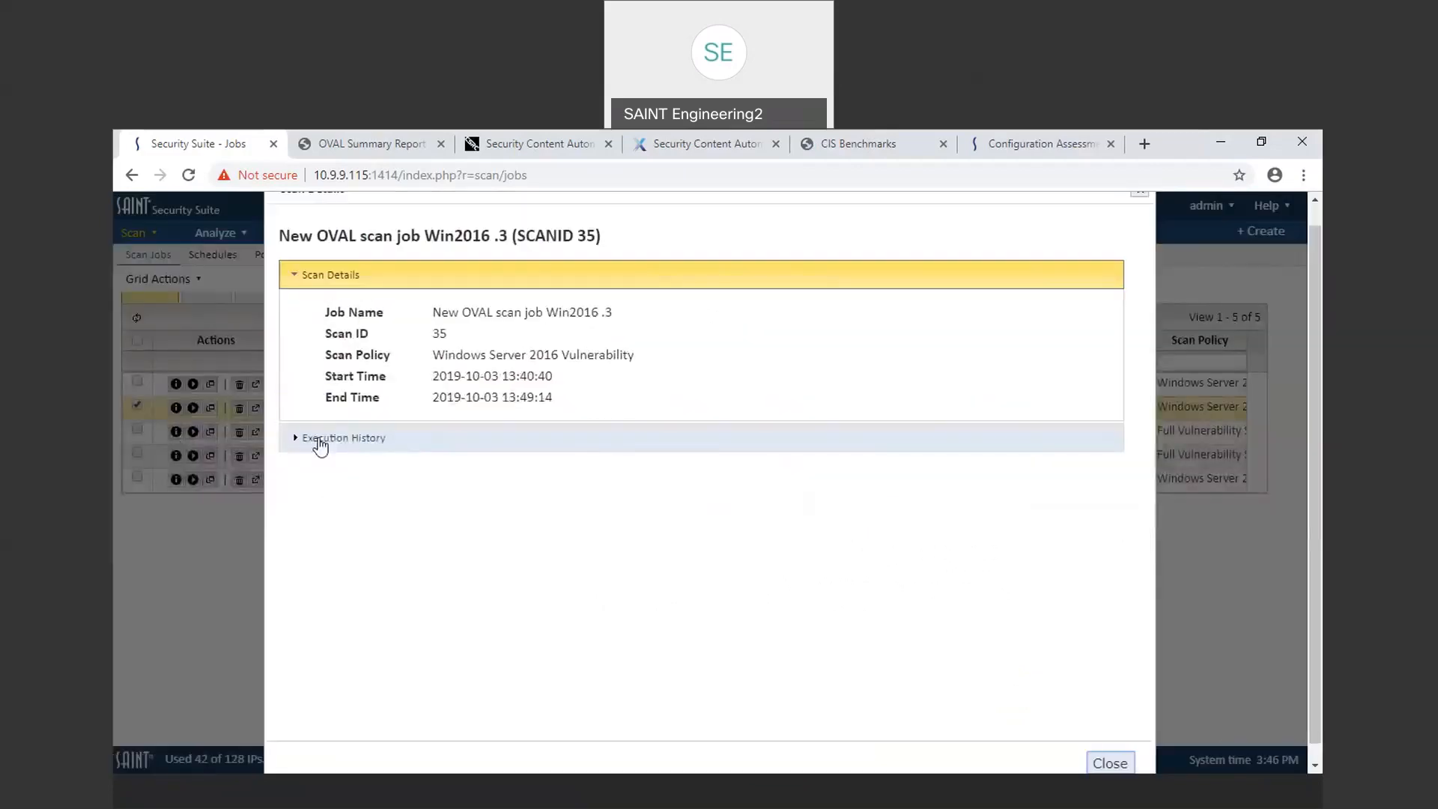
pyautogui.click(330, 444)
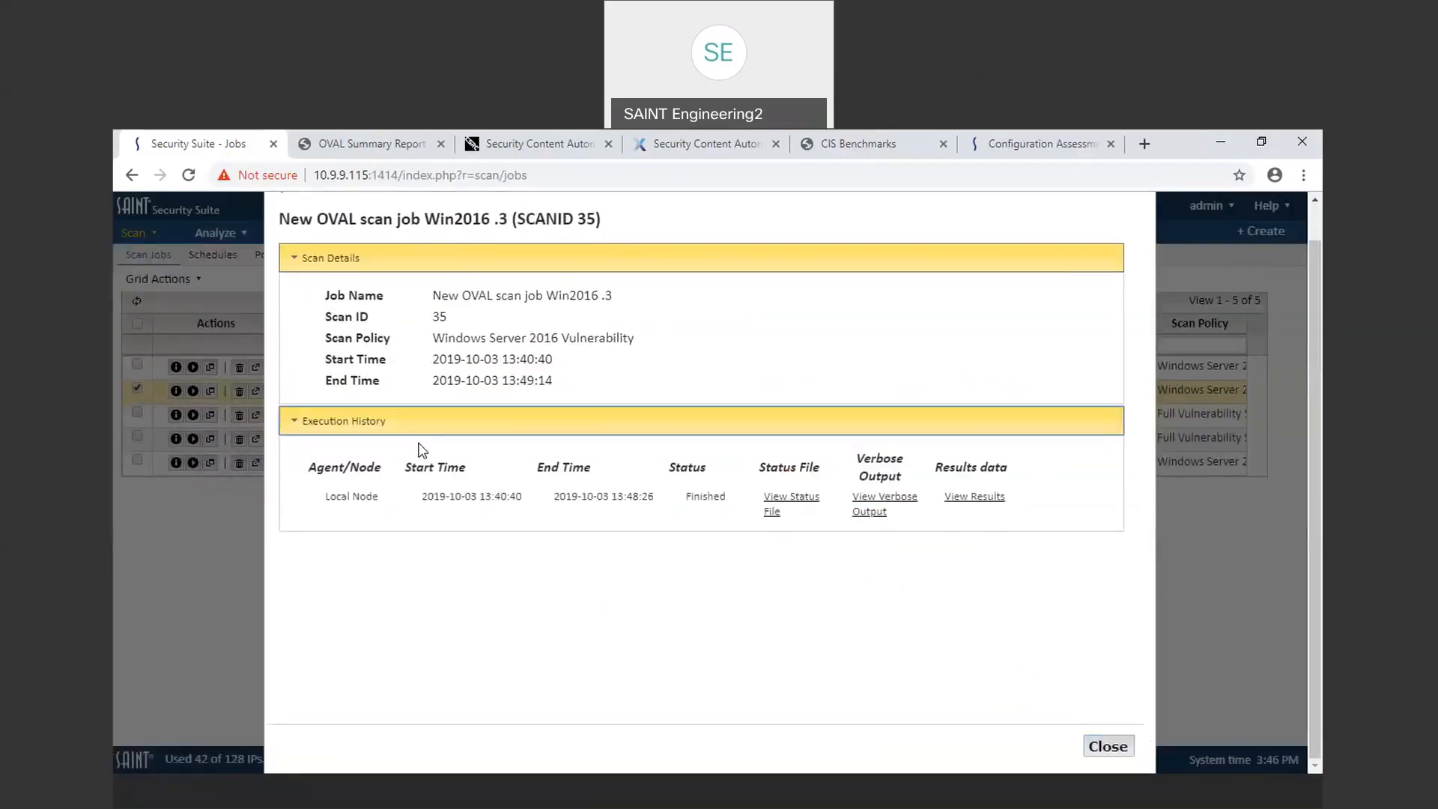
pyautogui.click(891, 497)
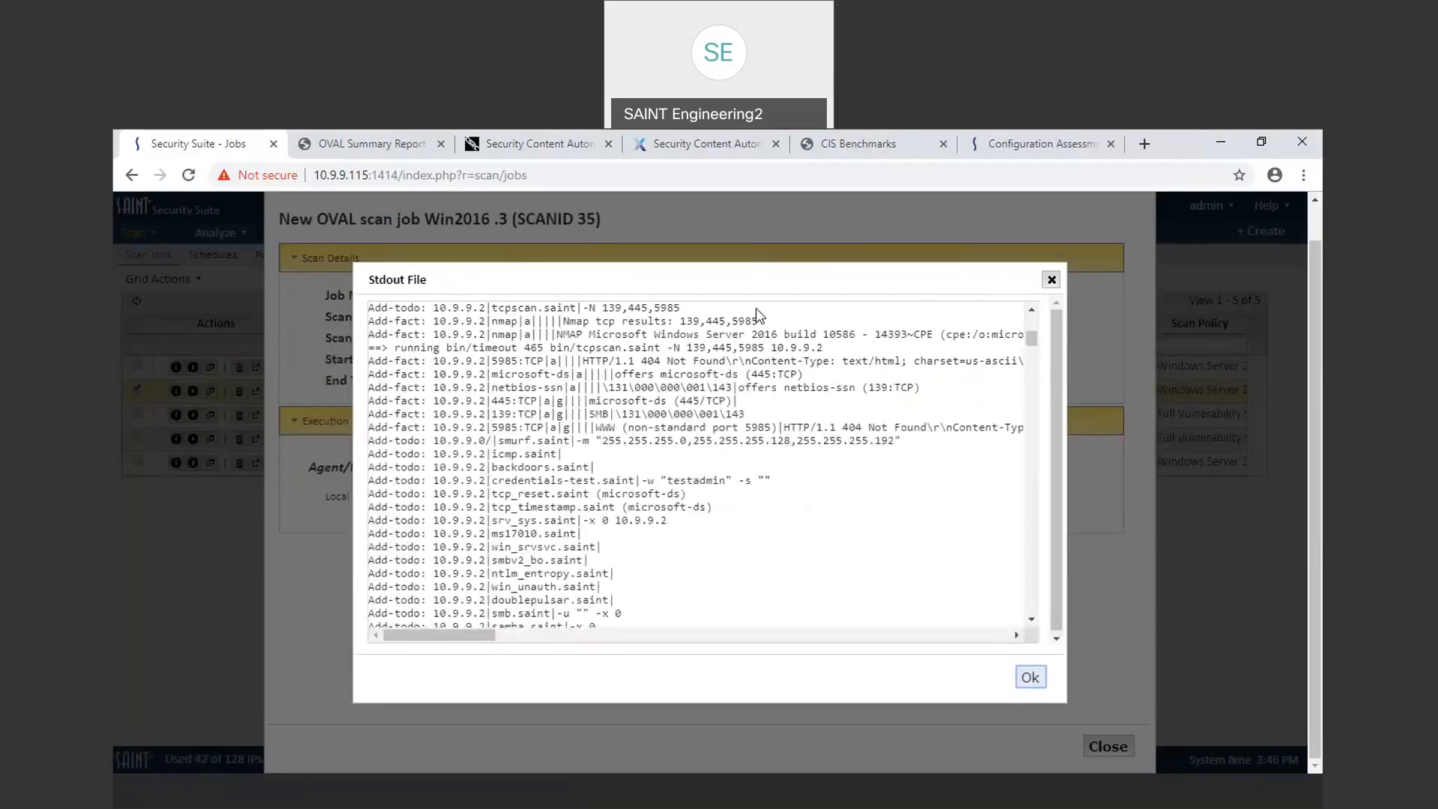
# Step: Read through the beginning of scan 35's verbose output, highlighting the port scan and credential check lines
pyautogui.moveTo(764, 317); pyautogui.dragTo(730, 317)
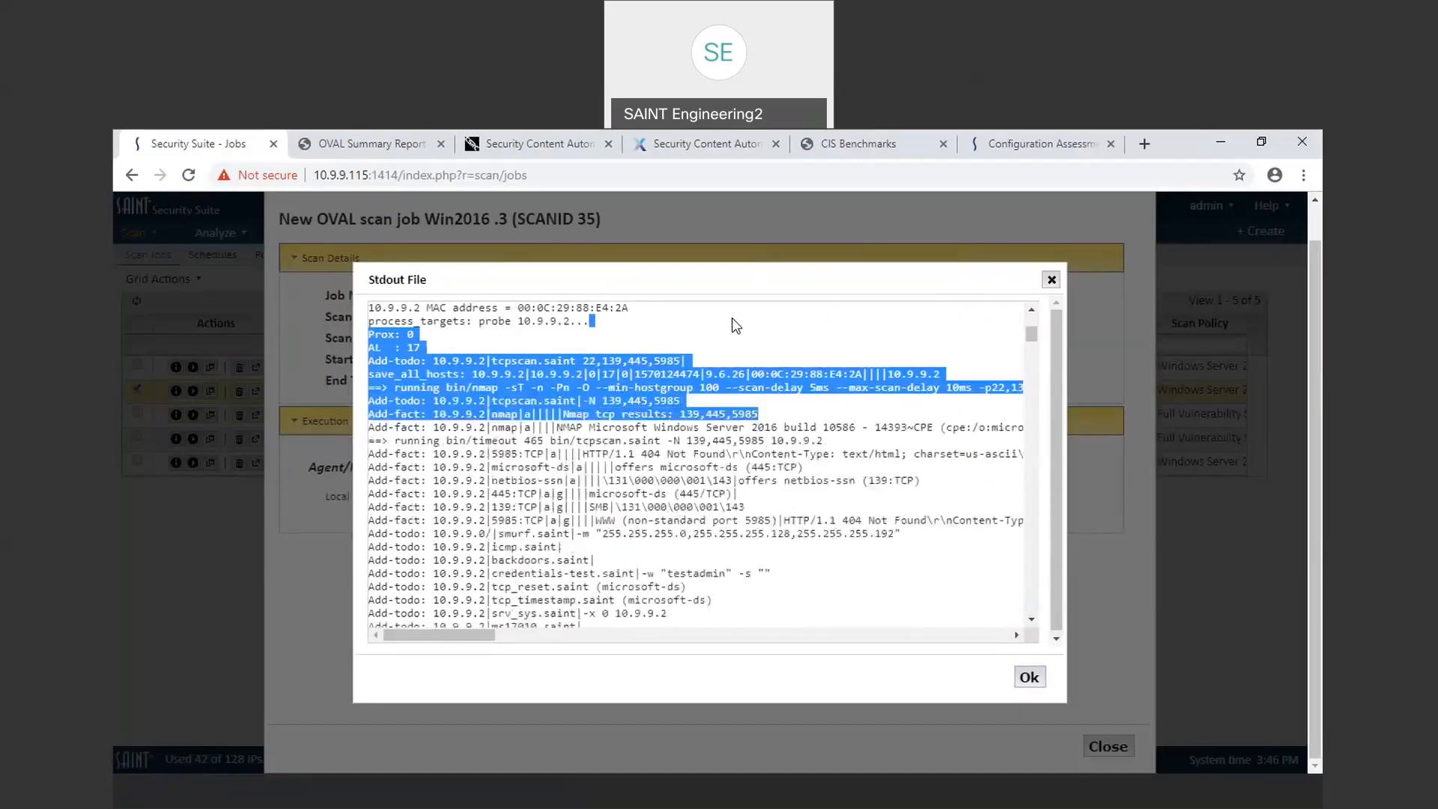
pyautogui.click(774, 426)
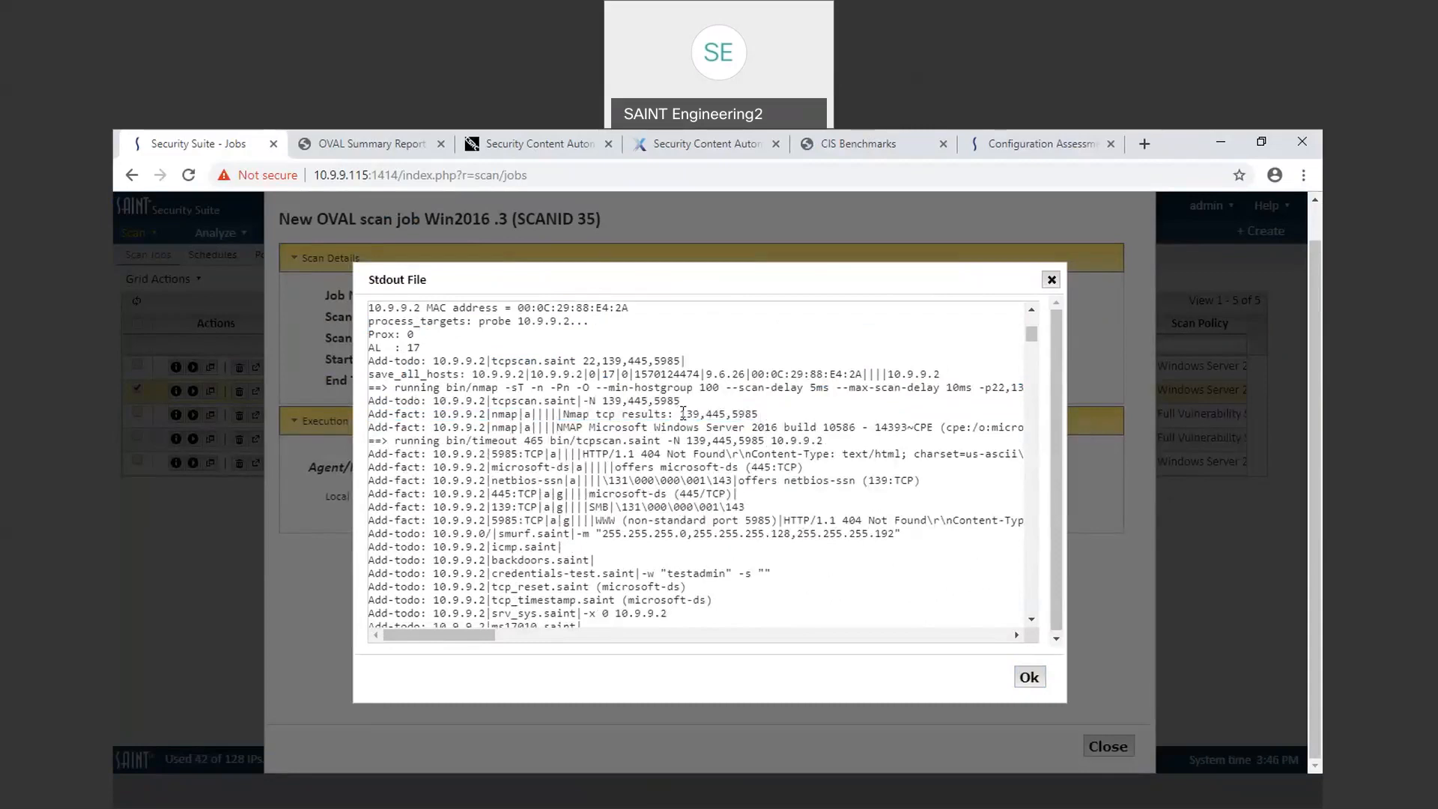
pyautogui.moveTo(680, 413); pyautogui.dragTo(760, 412)
pyautogui.click(760, 411)
pyautogui.scroll(-1, 838, 536)
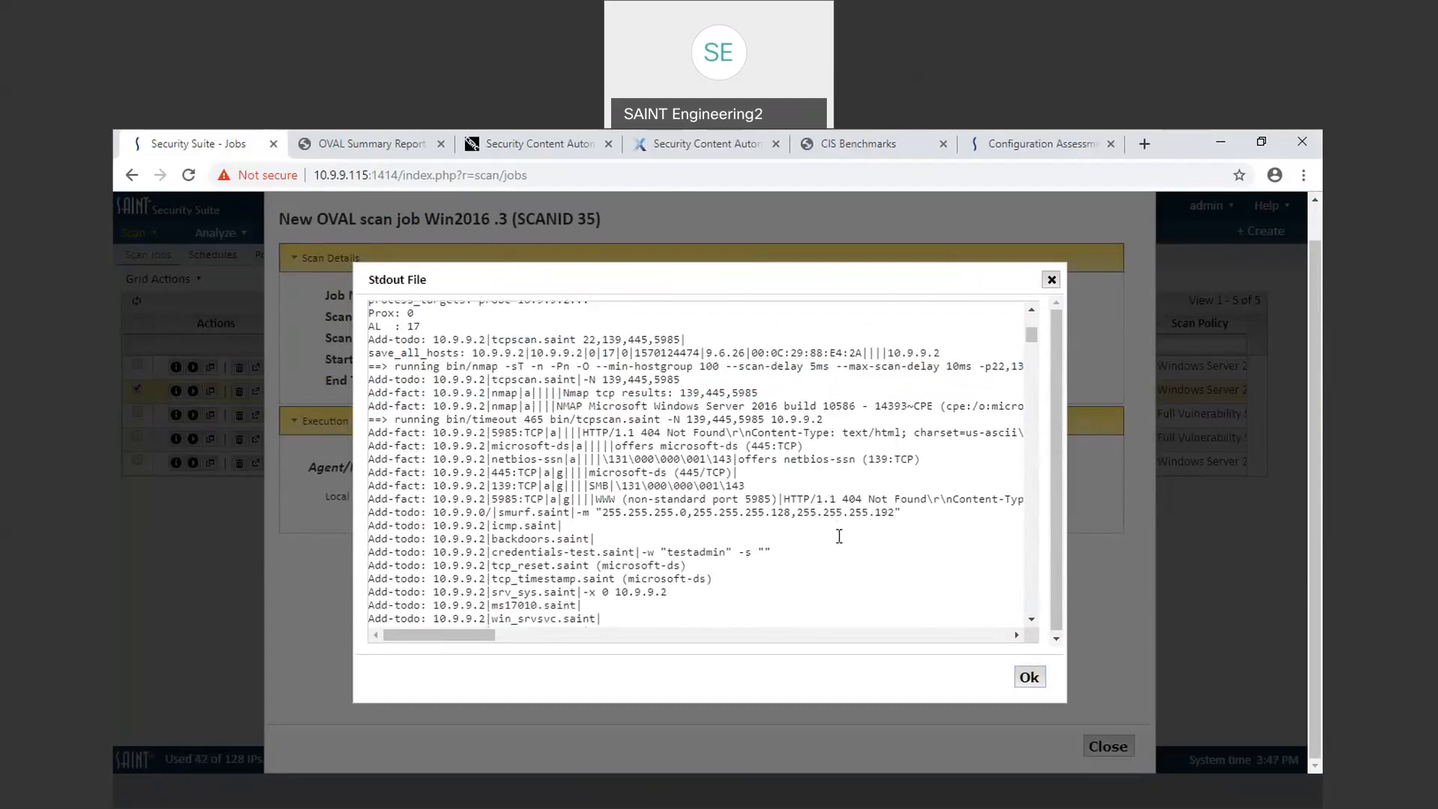
pyautogui.keyDown('shift'); pyautogui.click(745, 405); pyautogui.keyUp('shift')
pyautogui.click(827, 571)
pyautogui.scroll(-3, 830, 570)
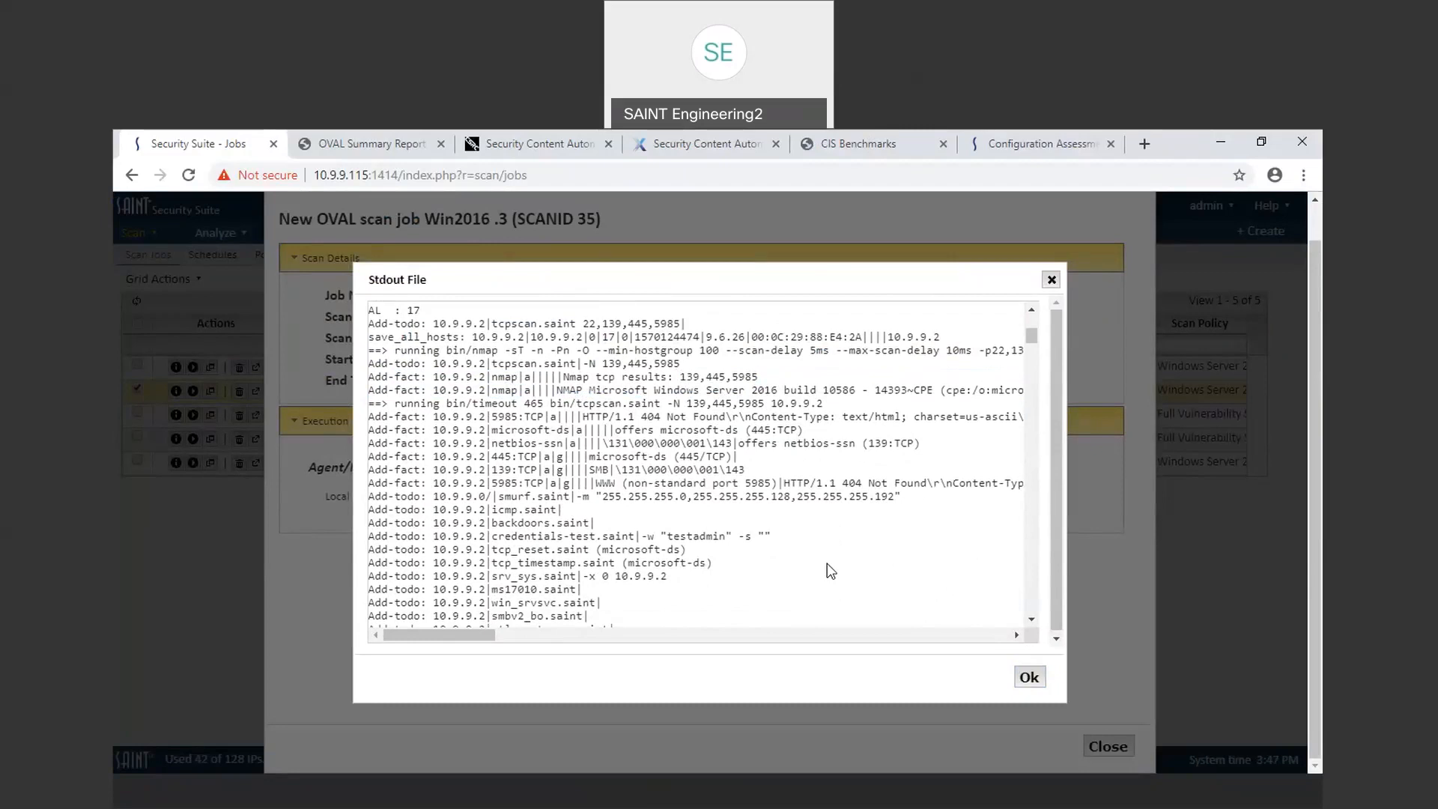
pyautogui.scroll(-3, 830, 570)
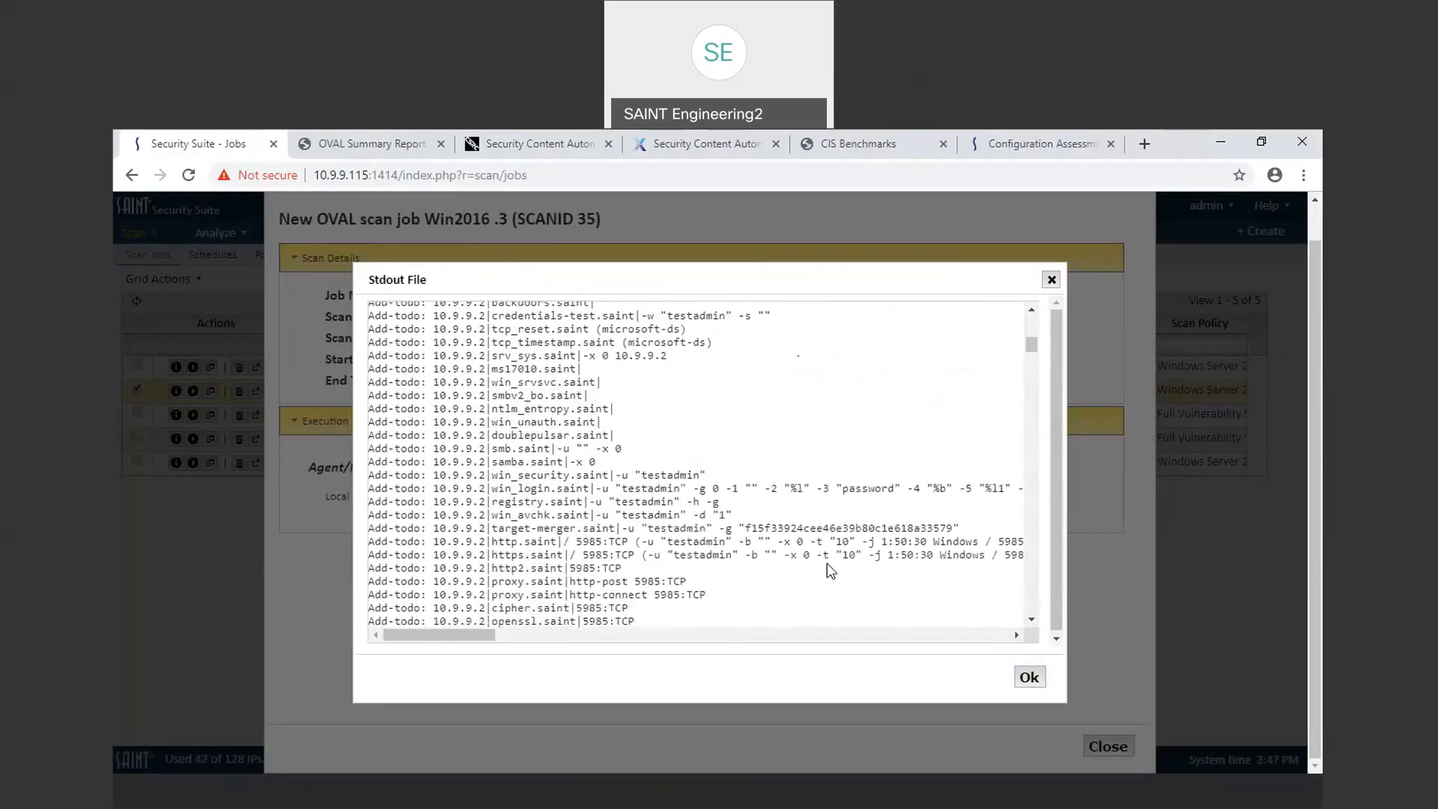
pyautogui.scroll(-5, 830, 570)
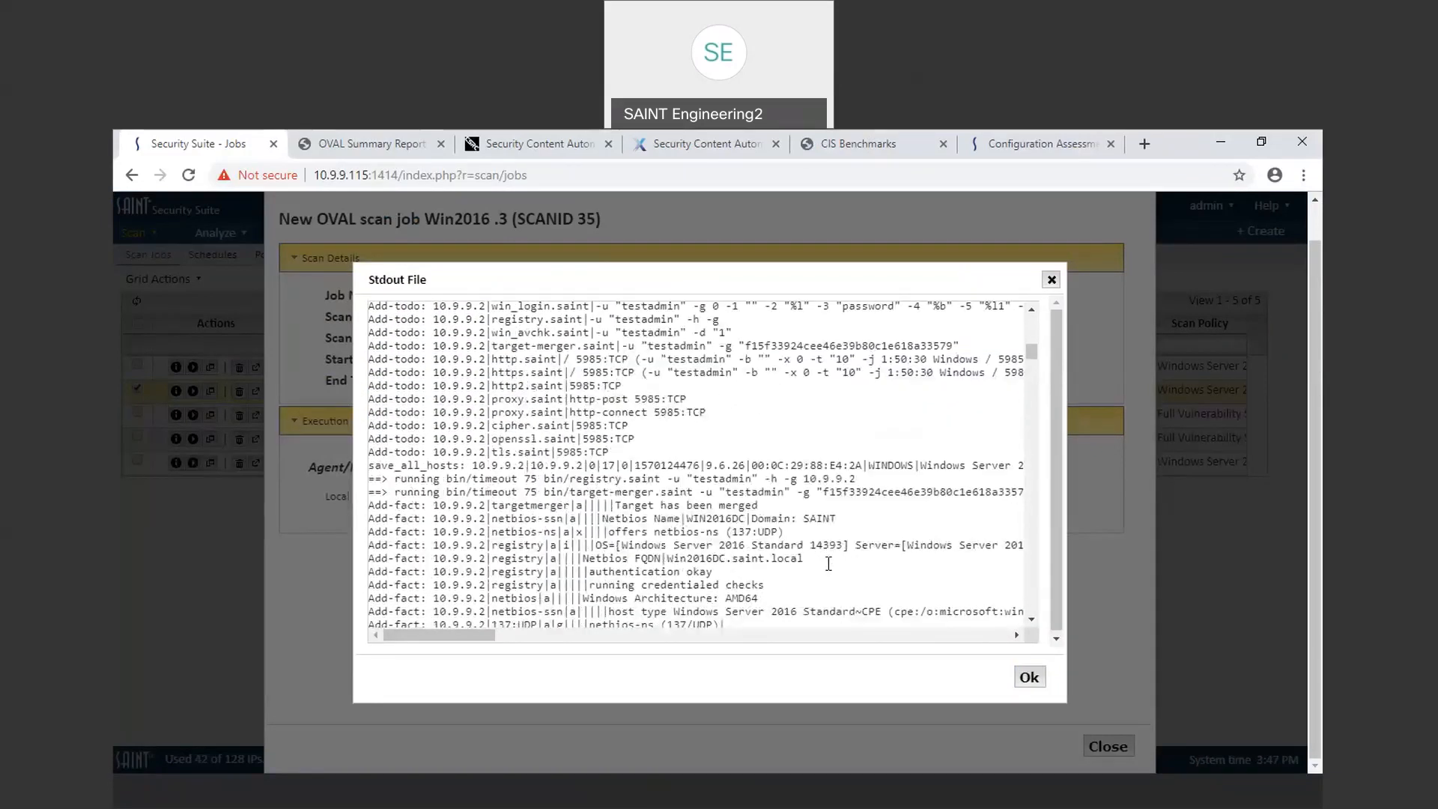
pyautogui.scroll(-1, 828, 565)
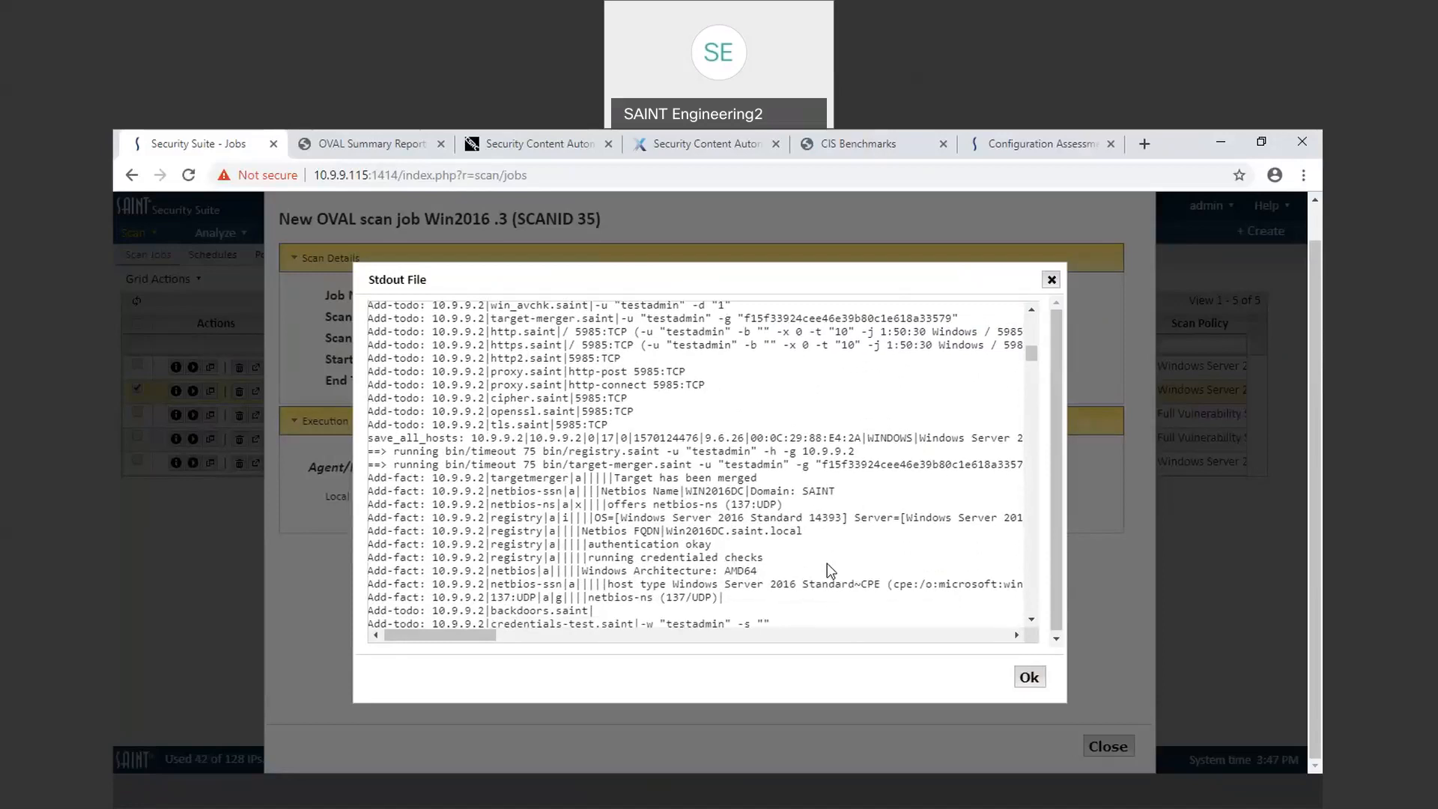
pyautogui.scroll(-5, 830, 571)
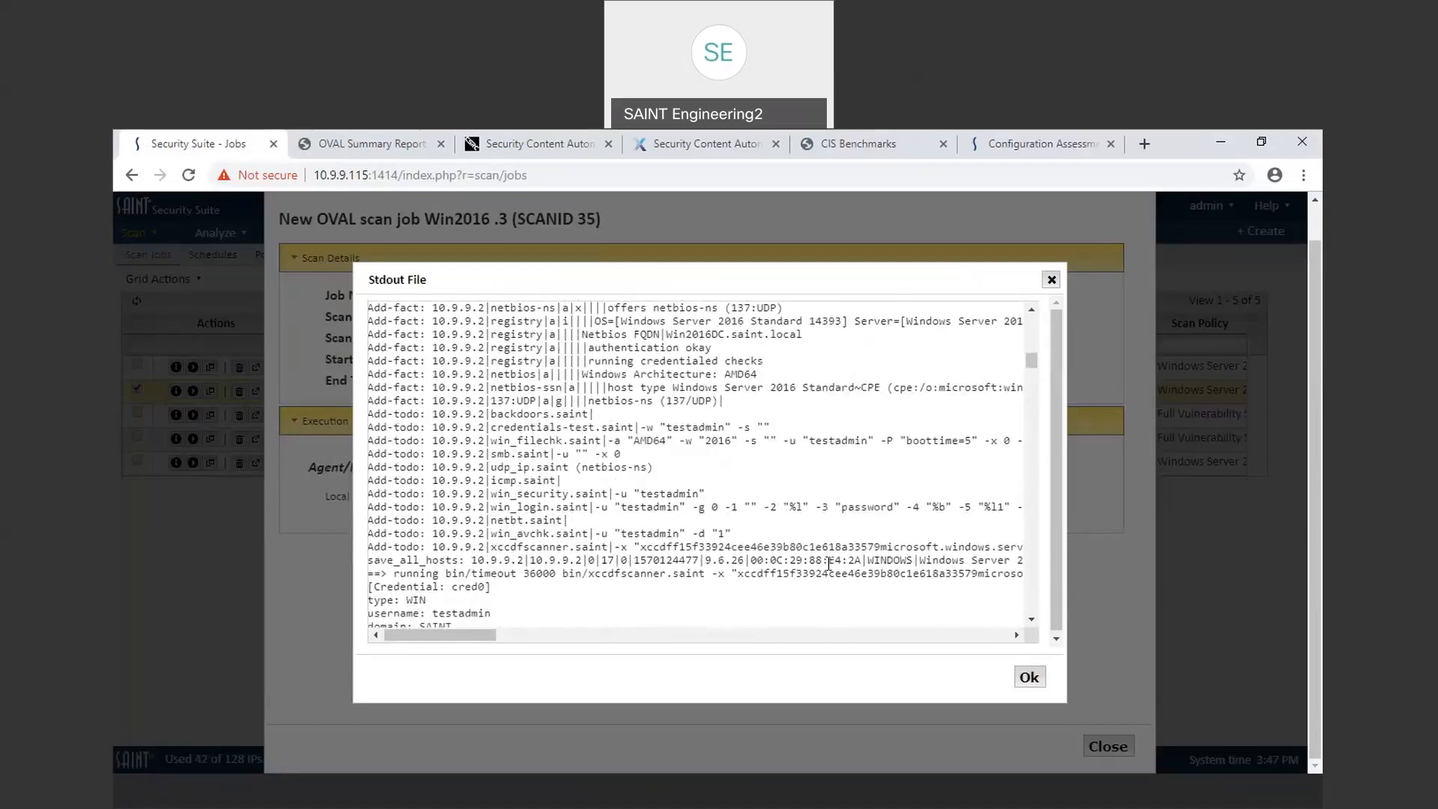
pyautogui.scroll(-1, 828, 563)
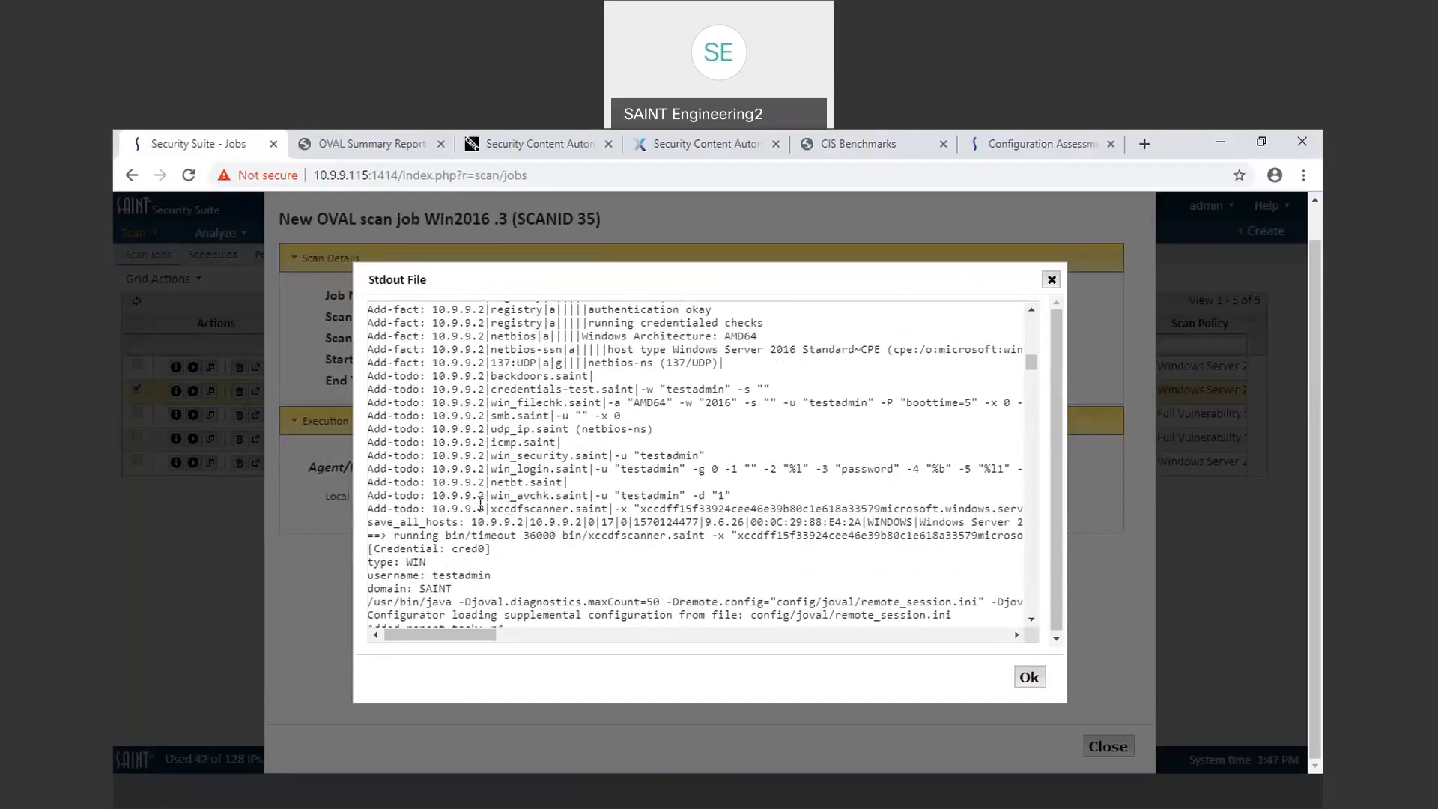
# Step: Scroll scan 35's verbose output sideways to view the xccdfscanner command, then down through the WinRM OVAL facts
pyautogui.moveTo(491, 508); pyautogui.dragTo(915, 518)
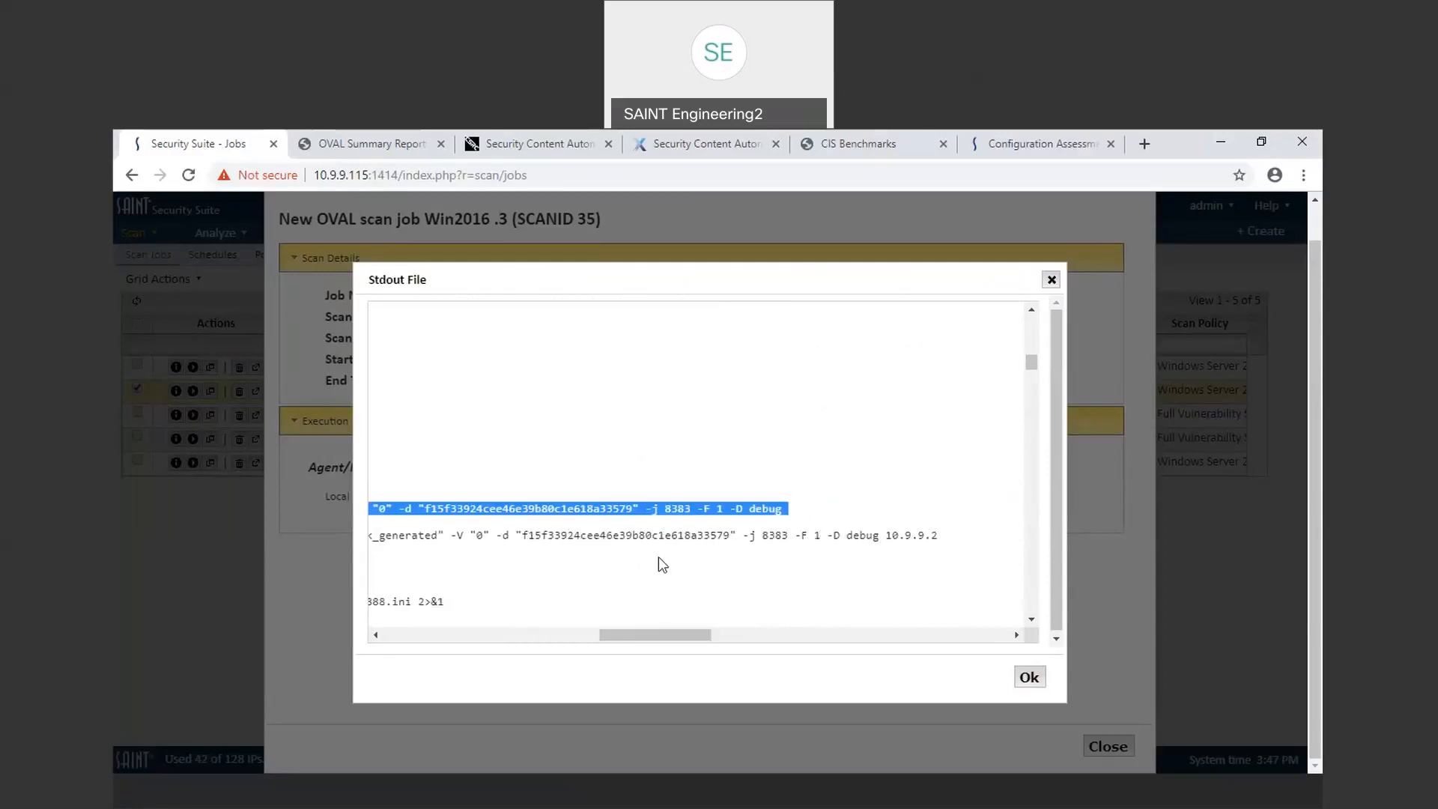
pyautogui.click(447, 616)
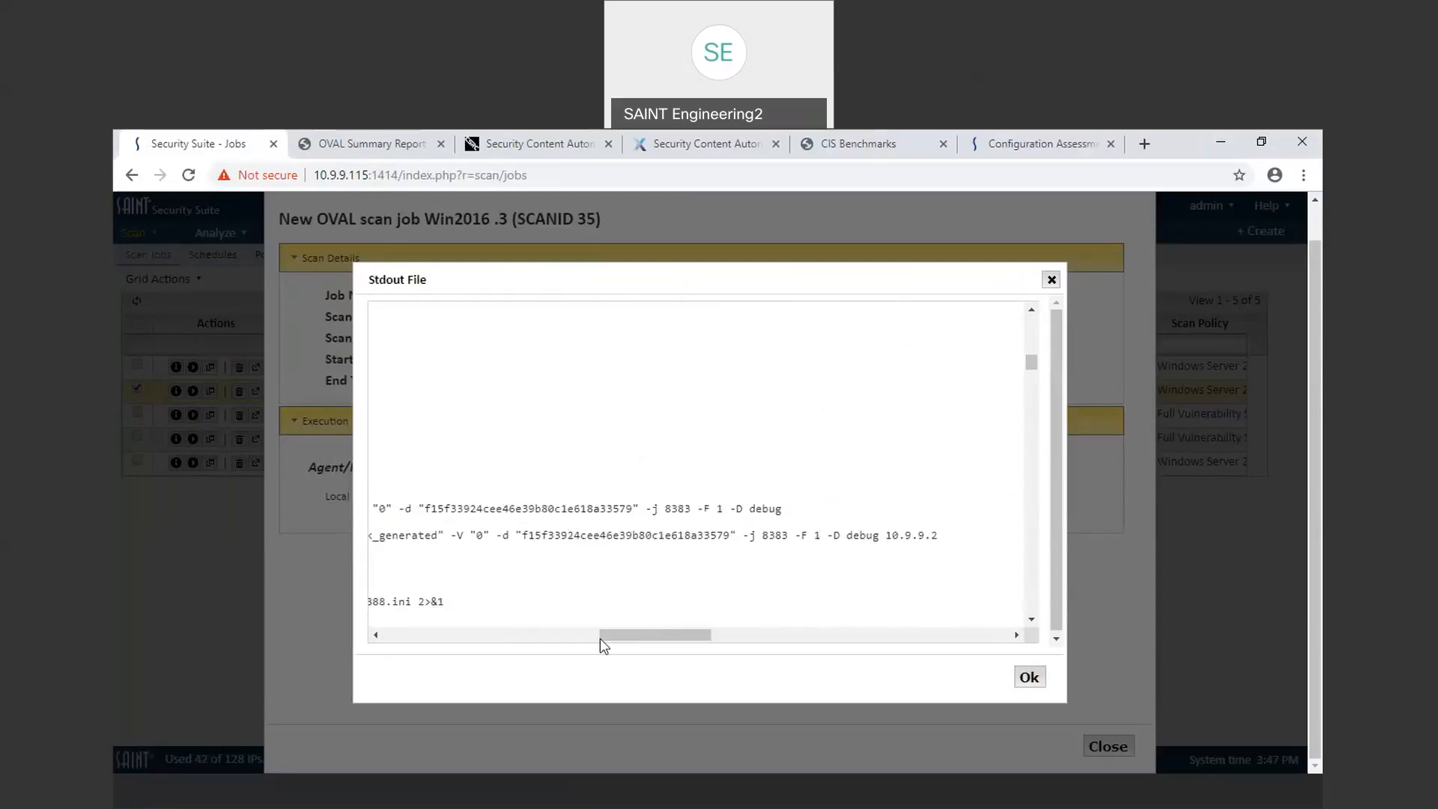
pyautogui.moveTo(614, 635); pyautogui.dragTo(346, 618)
pyautogui.moveTo(1033, 366); pyautogui.dragTo(1046, 393)
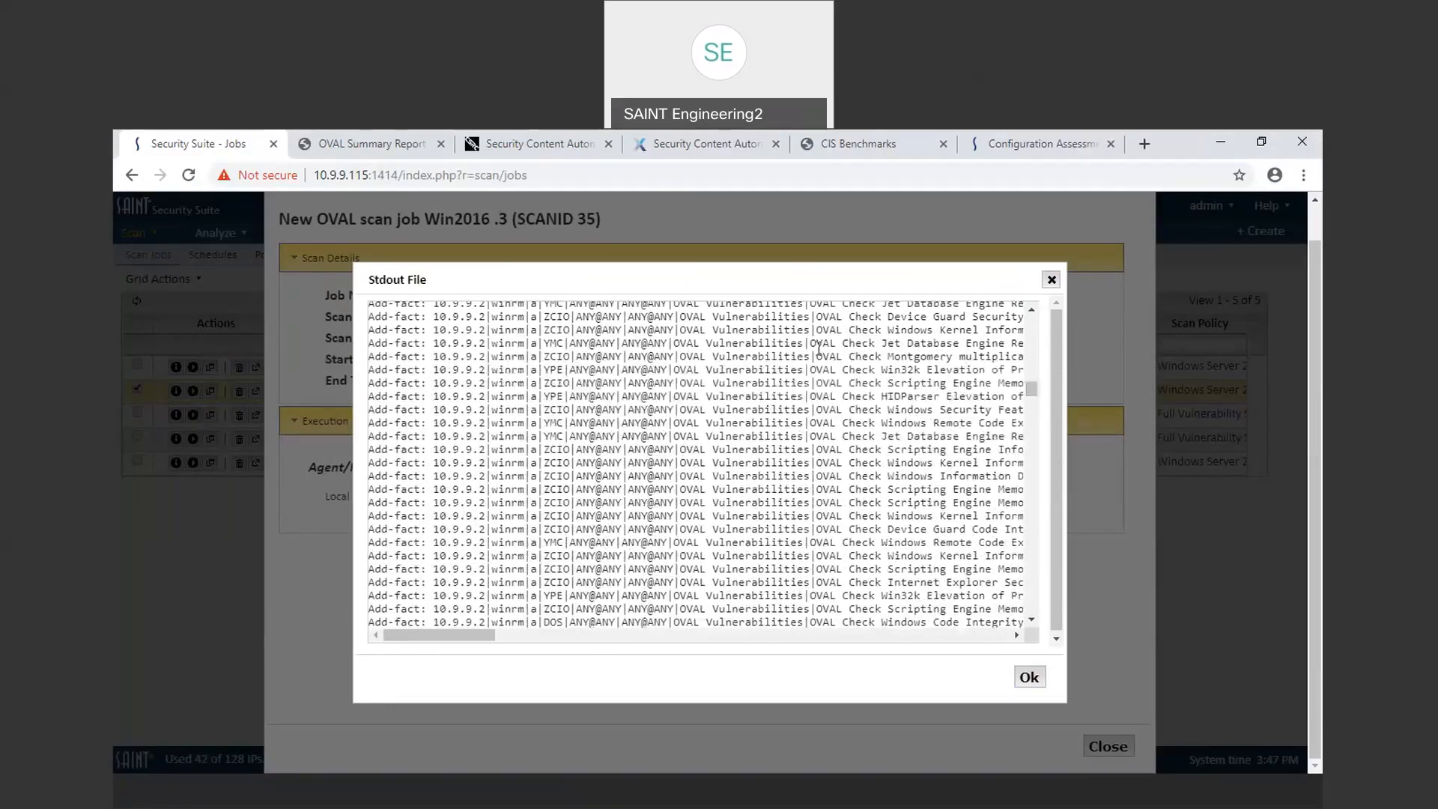
pyautogui.moveTo(1033, 393); pyautogui.dragTo(1053, 488)
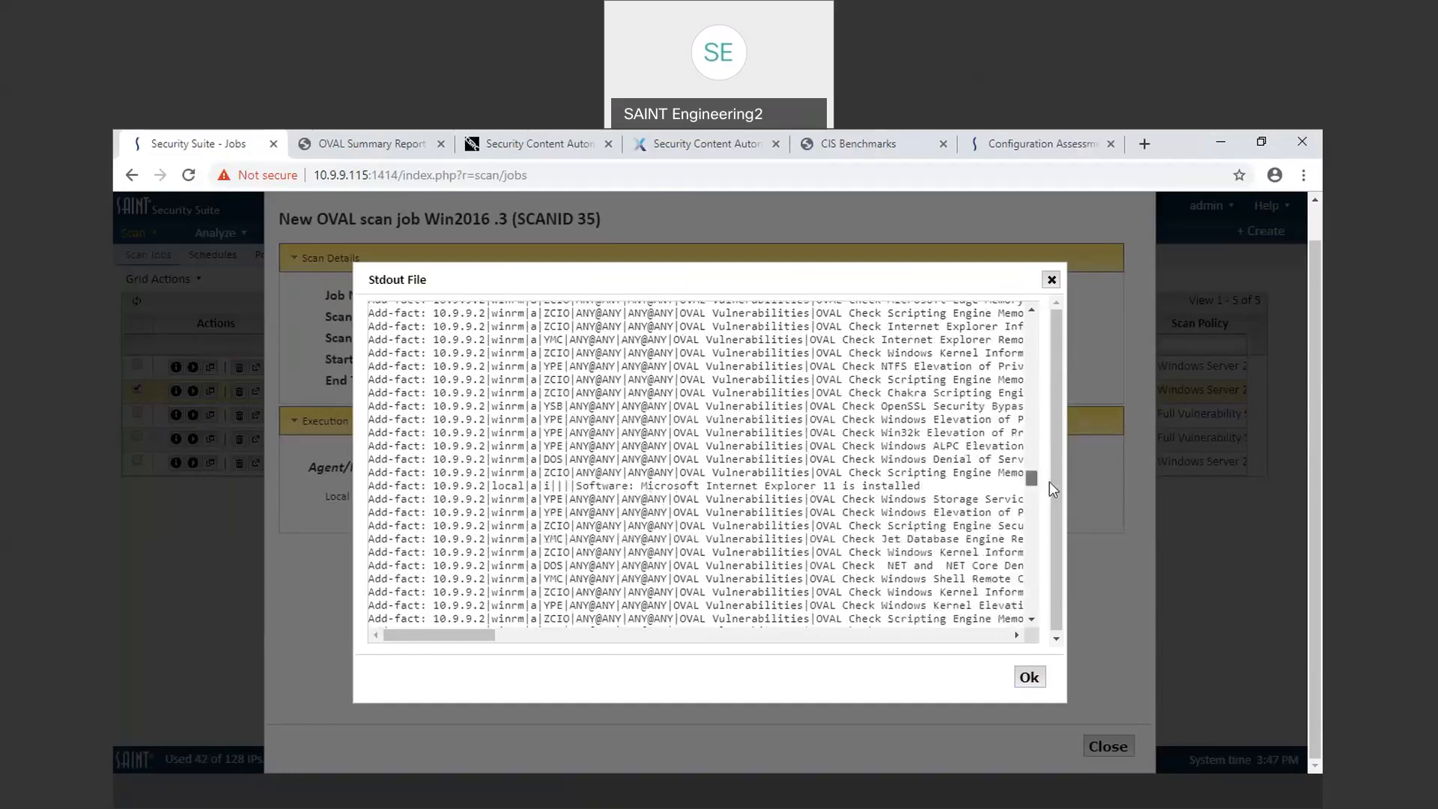
# Step: Close the verbose output and scan details, then open the vulnerability results of scan 35
pyautogui.click(1051, 279)
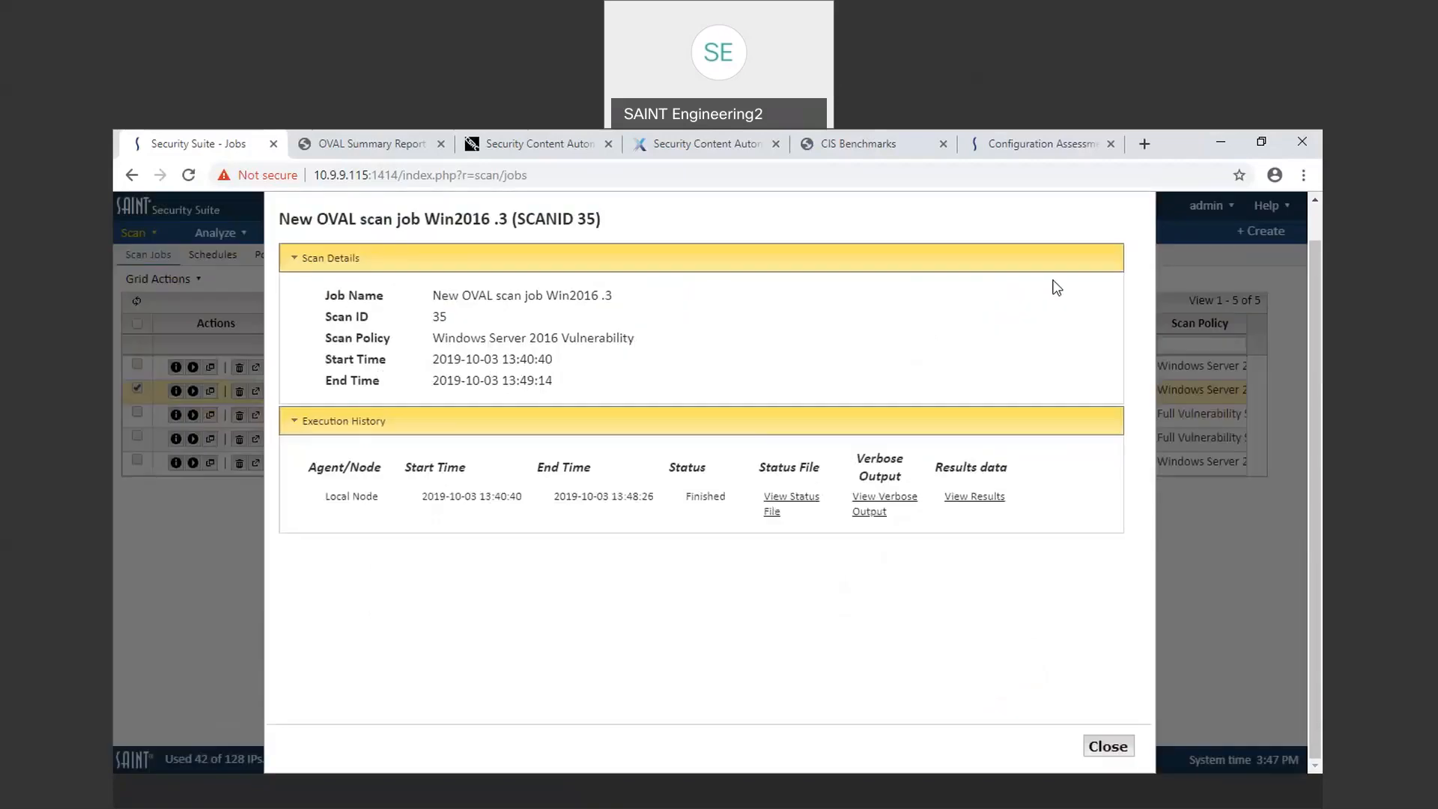
pyautogui.click(1110, 747)
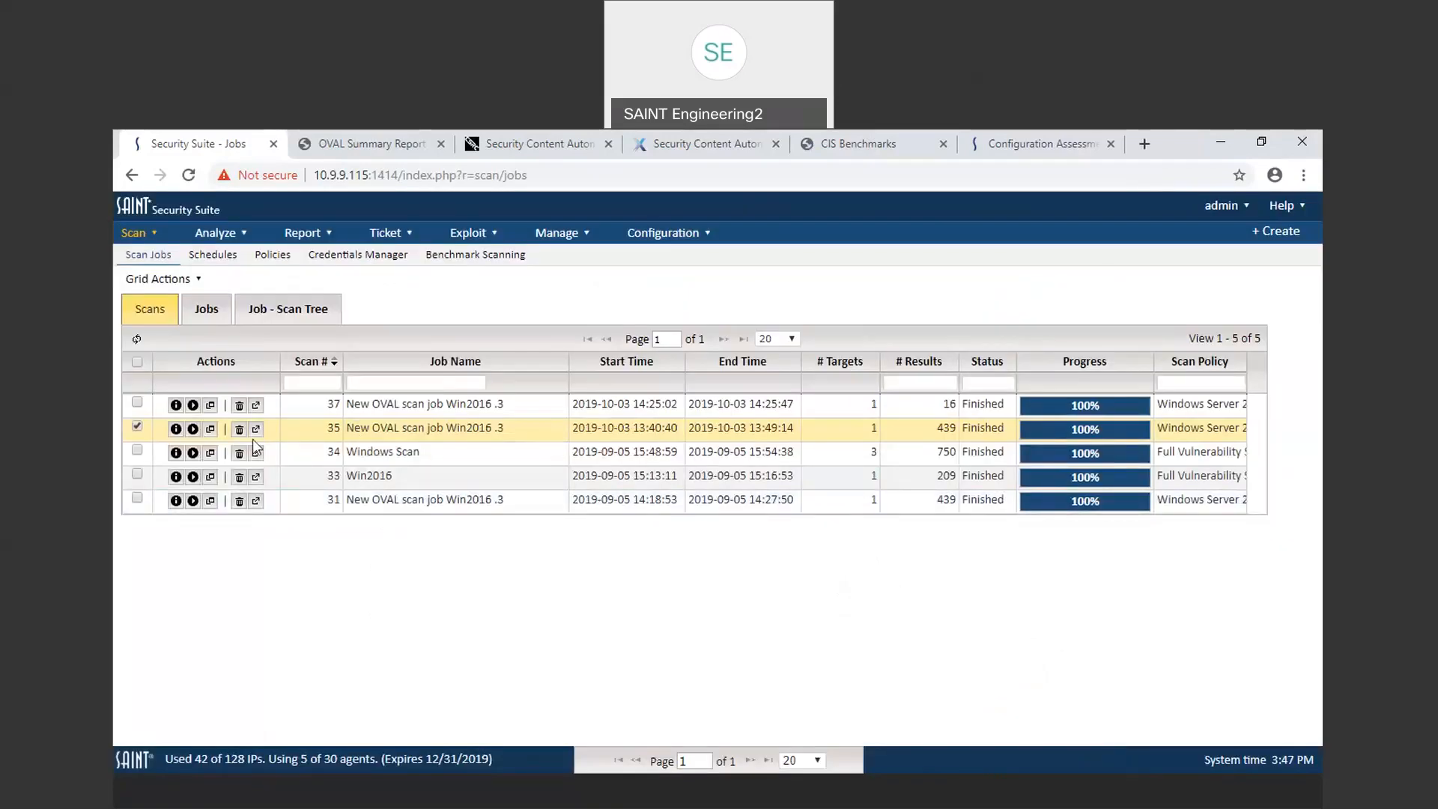
pyautogui.click(211, 429)
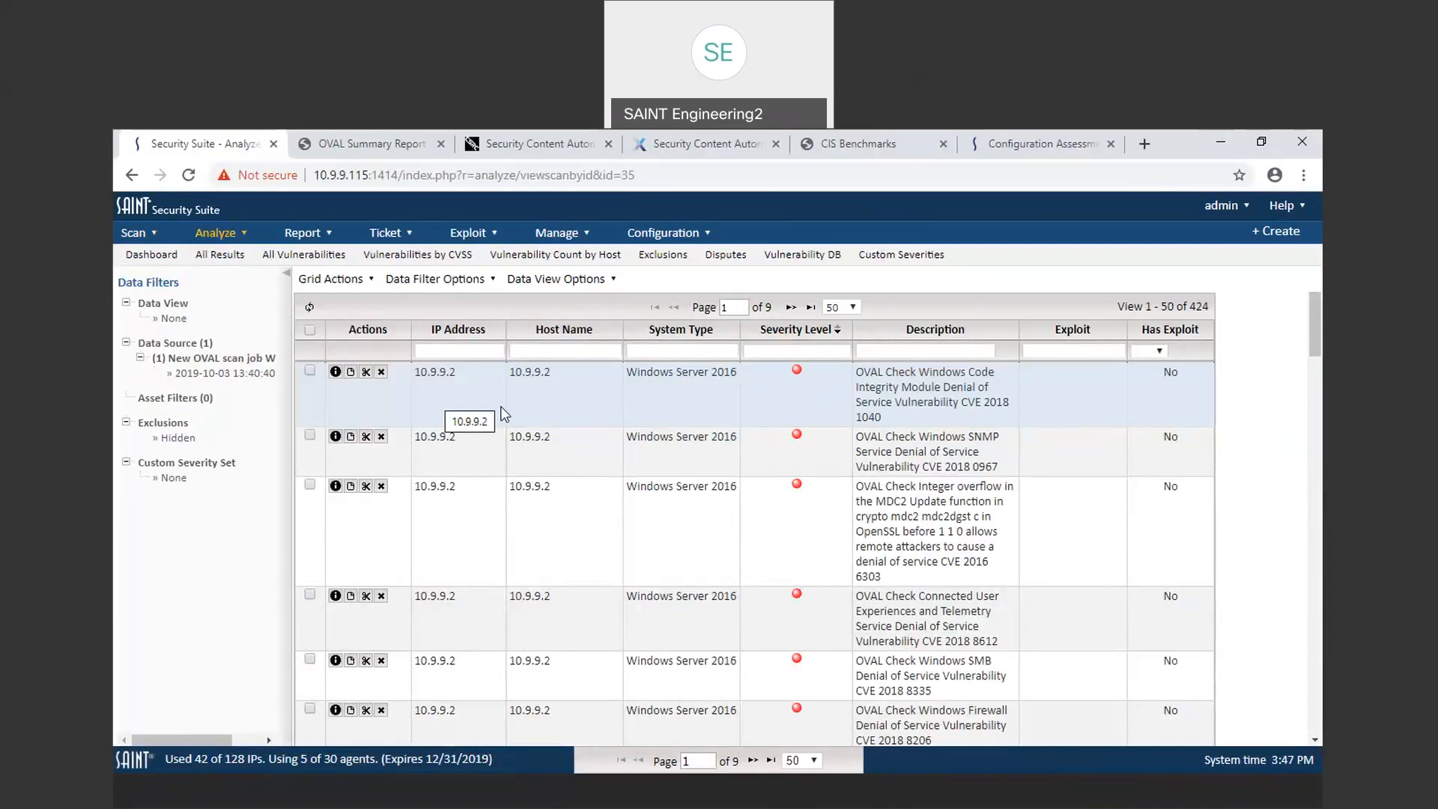
# Step: Open the details of the Windows SNMP Denial of Service vulnerability and examine its technical details
pyautogui.click(462, 453)
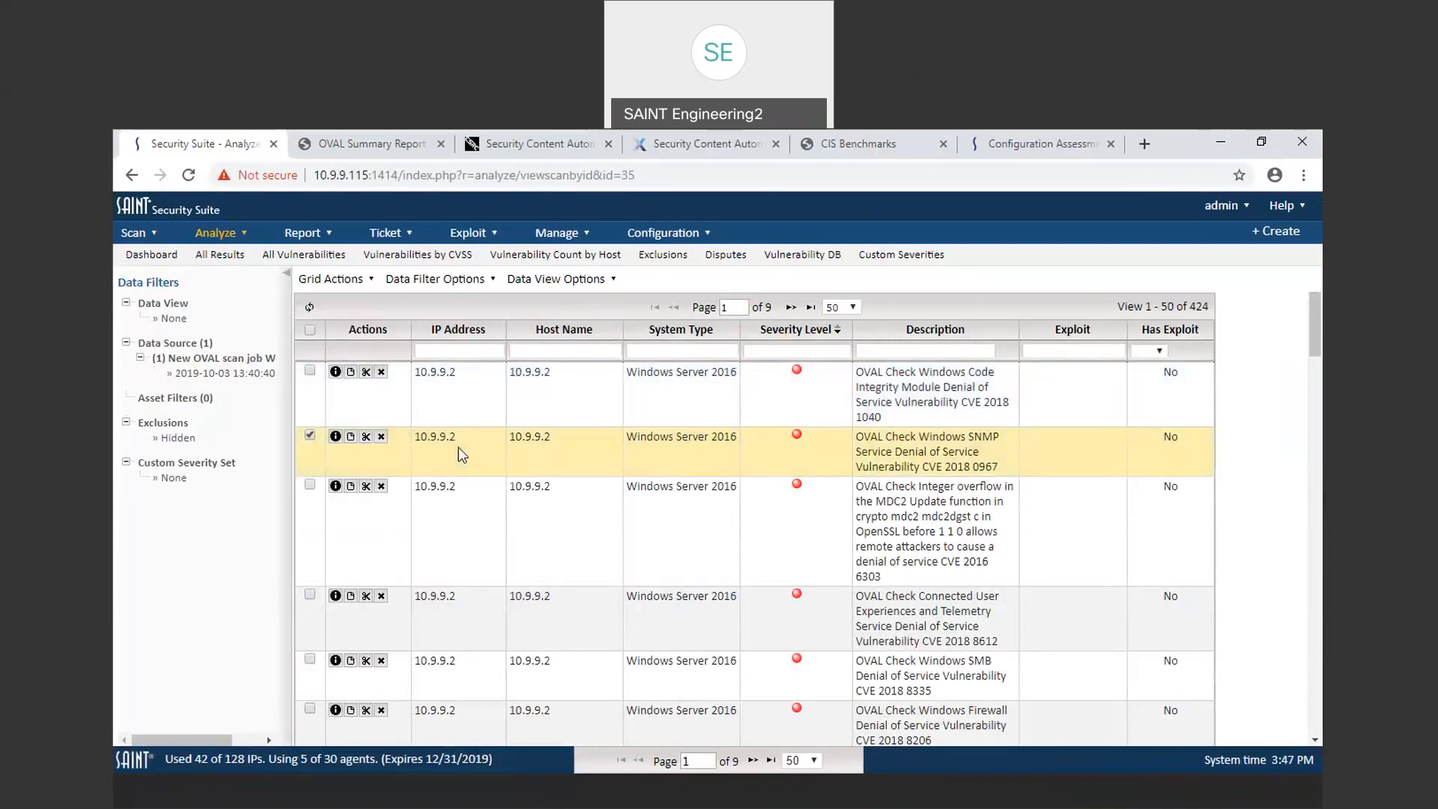
pyautogui.click(334, 438)
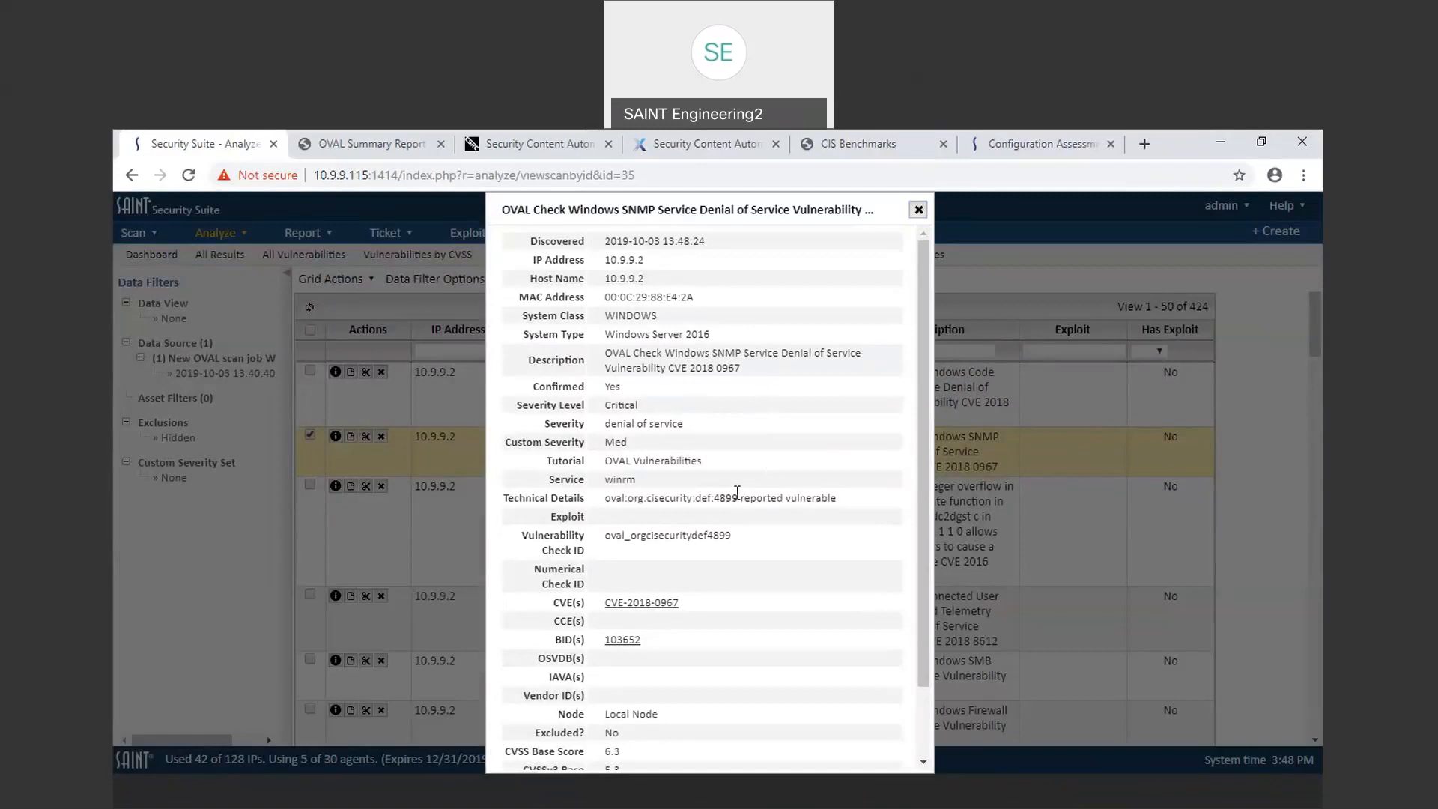
pyautogui.moveTo(740, 503); pyautogui.dragTo(715, 501)
pyautogui.click(919, 212)
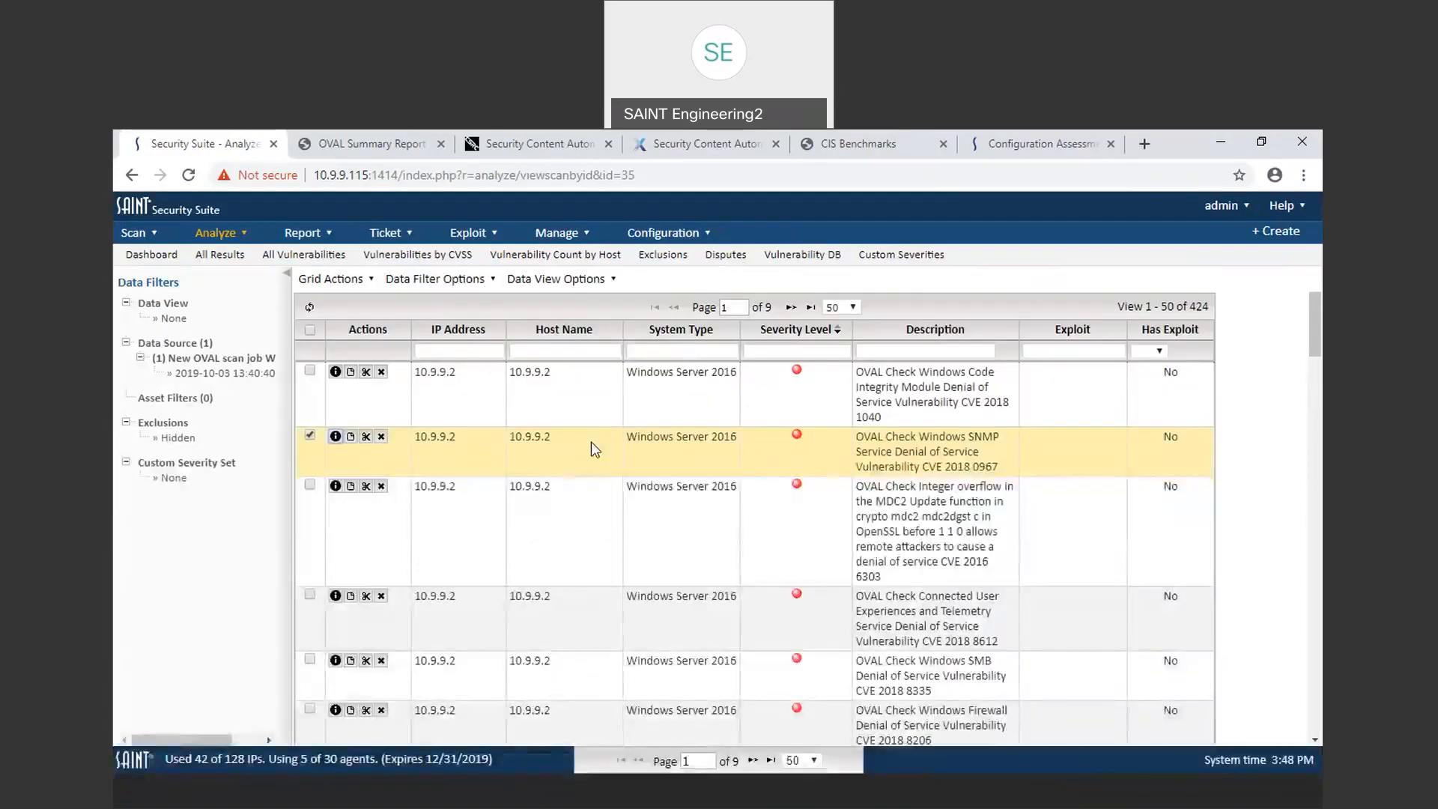
# Step: Create a vulnerability exclusion for the SNMP Denial of Service finding with the comment "Blocked at the FW."
pyautogui.click(367, 438)
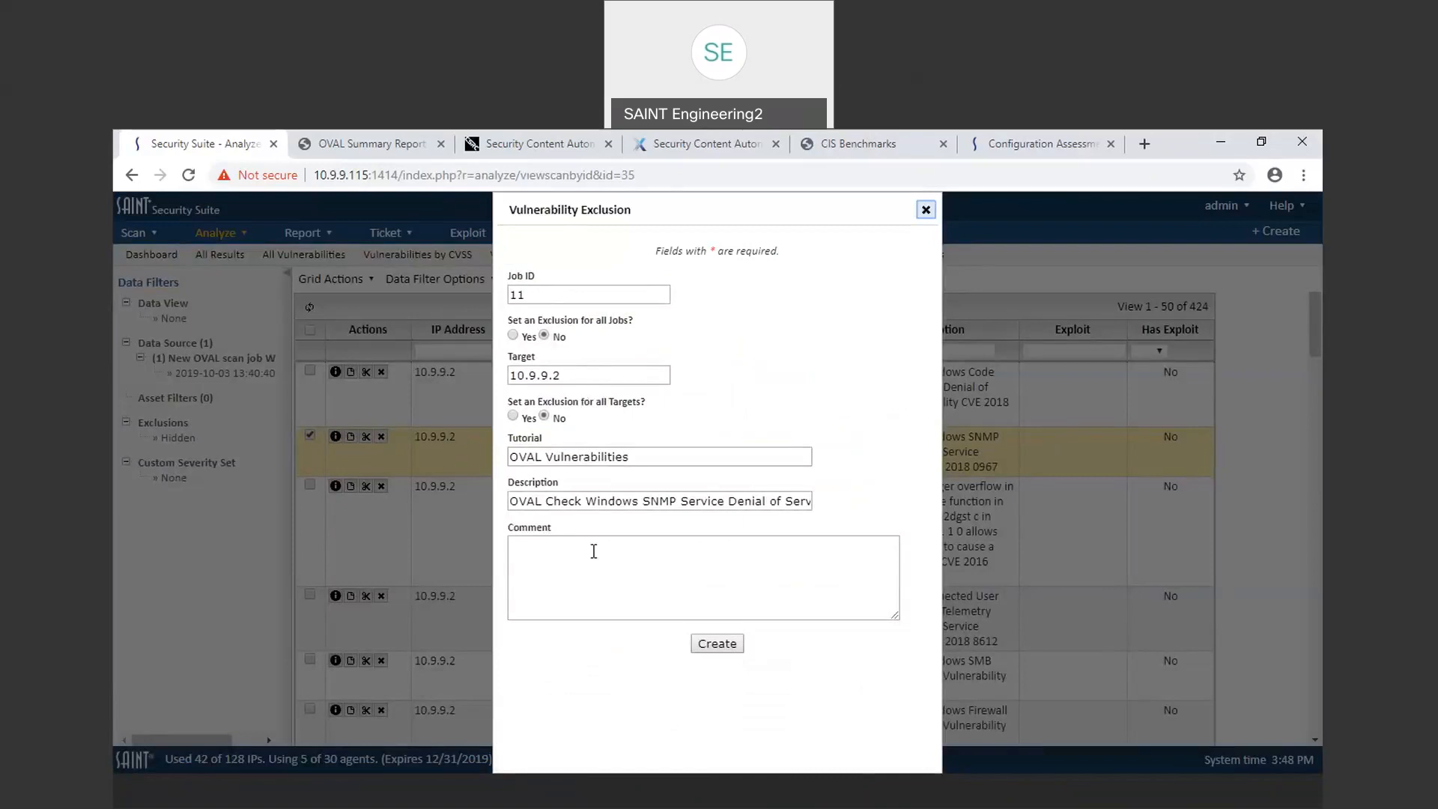
pyautogui.click(551, 553)
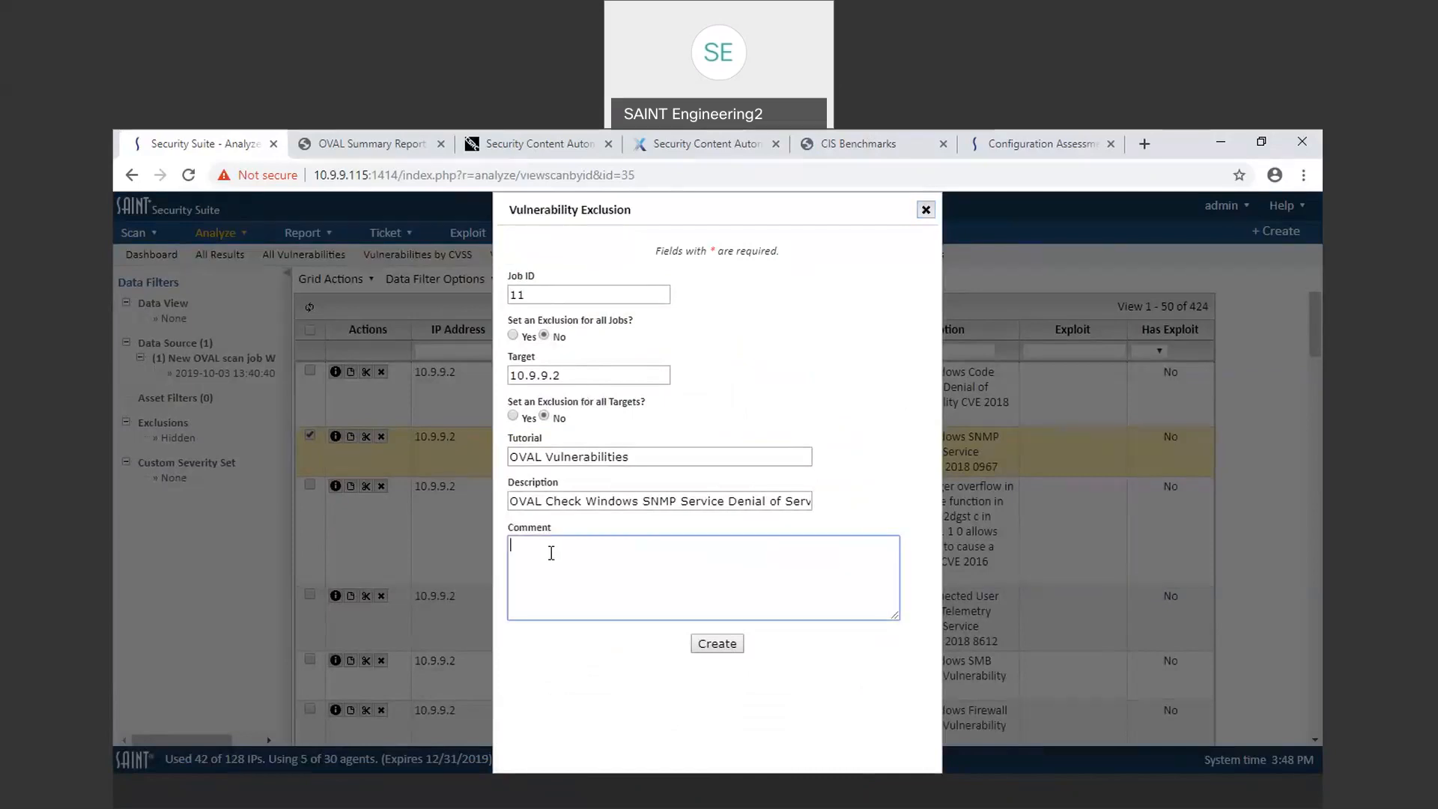
pyautogui.write('B')
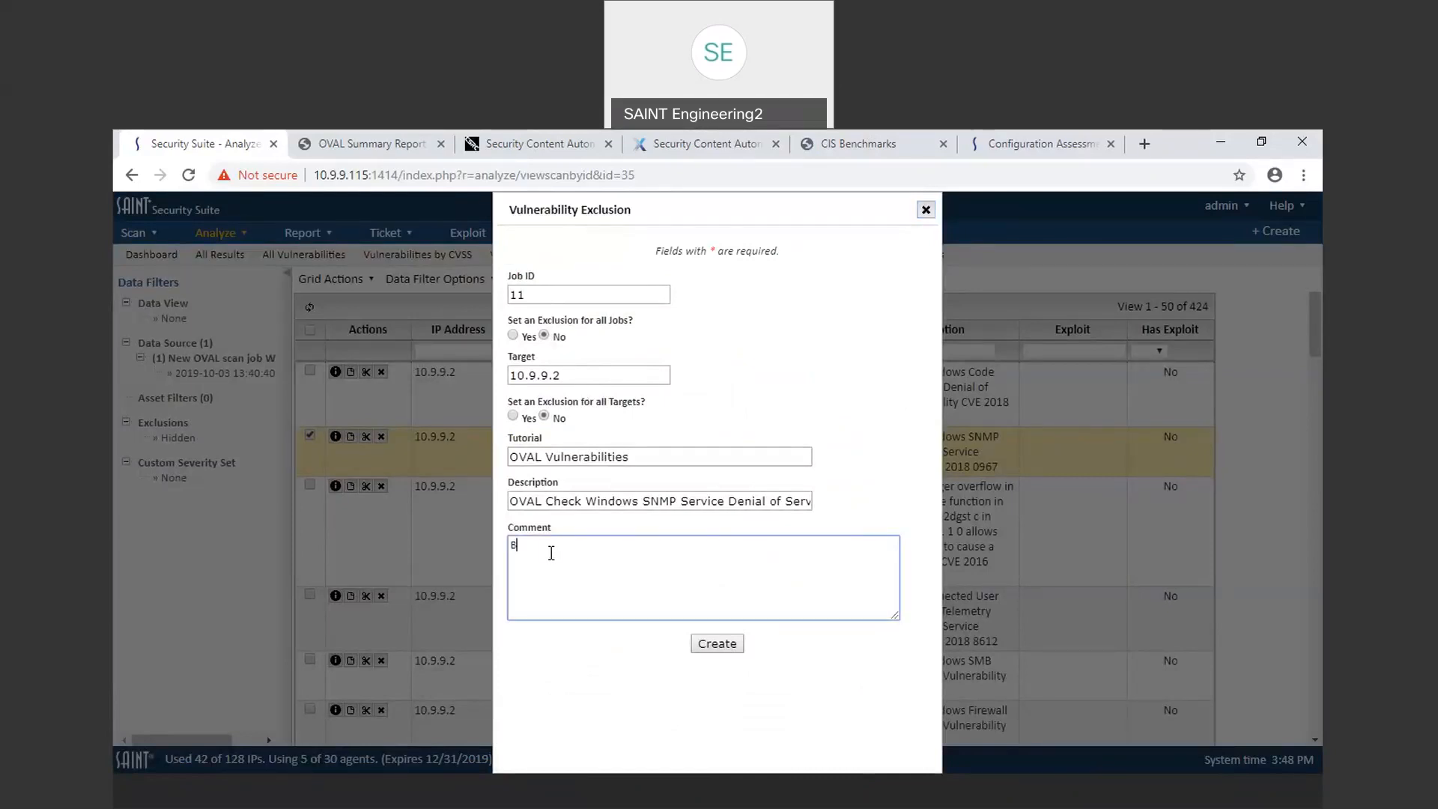
pyautogui.write('locked at the FW.')
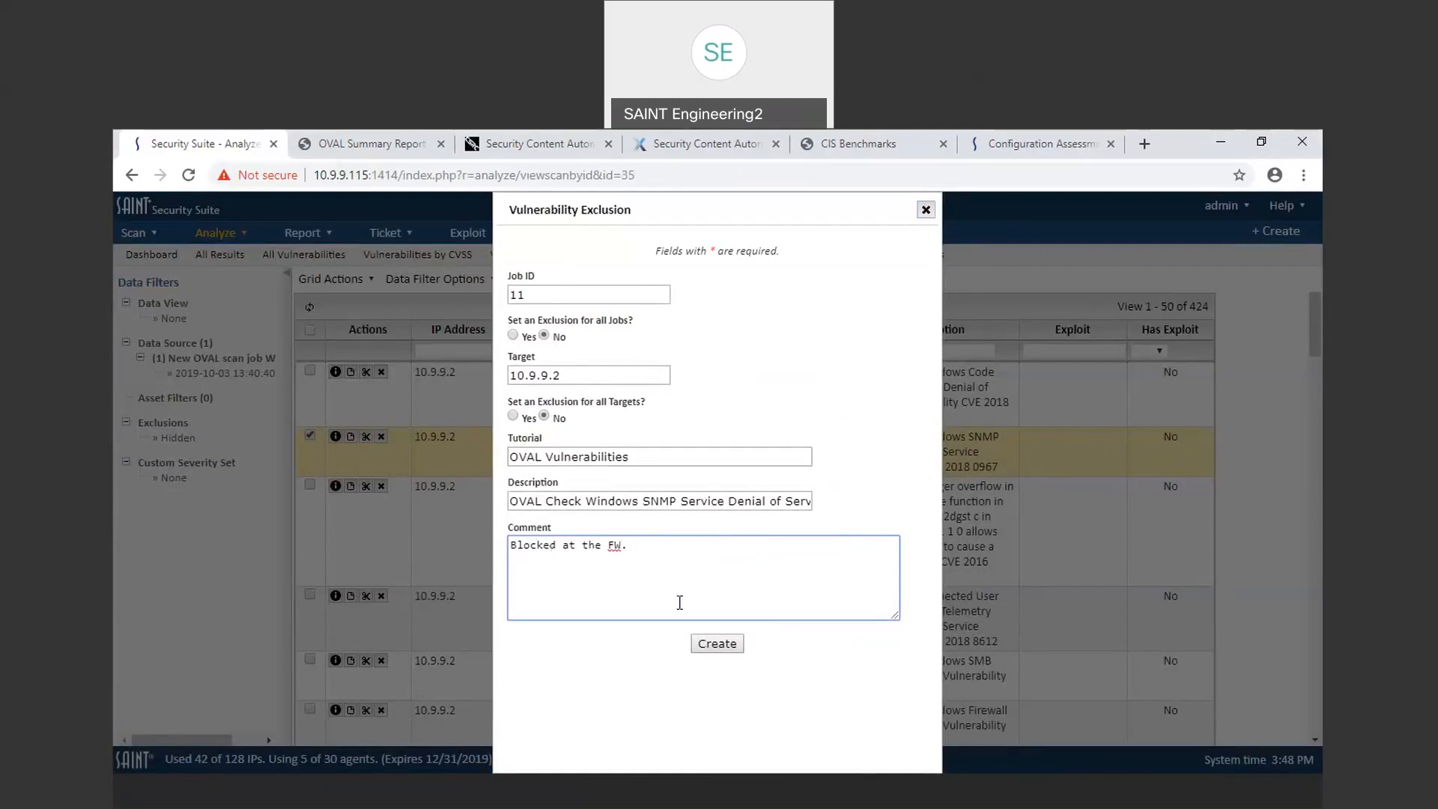
pyautogui.click(716, 644)
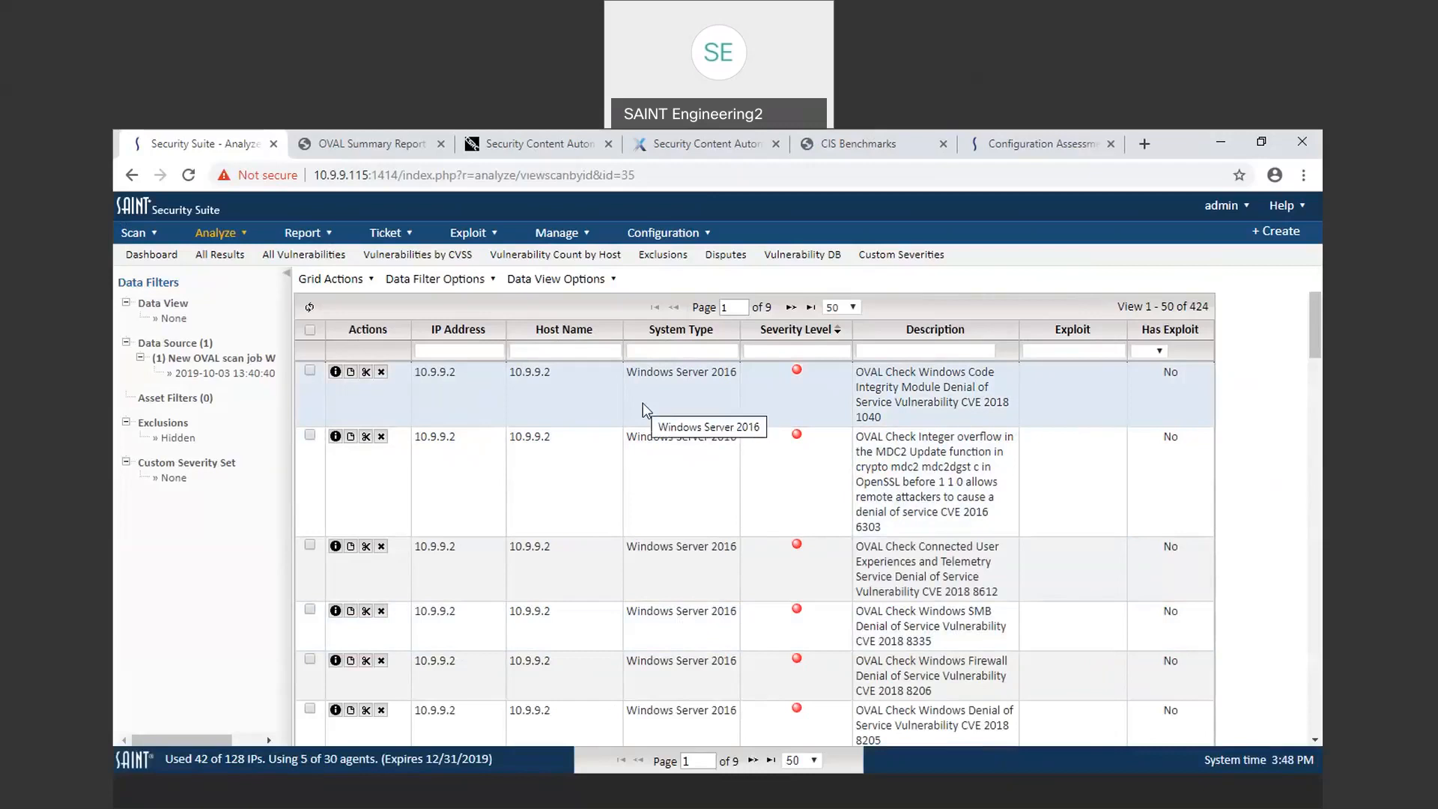
# Step: Open and close the tutorial for the Windows SMB Denial of Service vulnerability
pyautogui.scroll(-5, 643, 409)
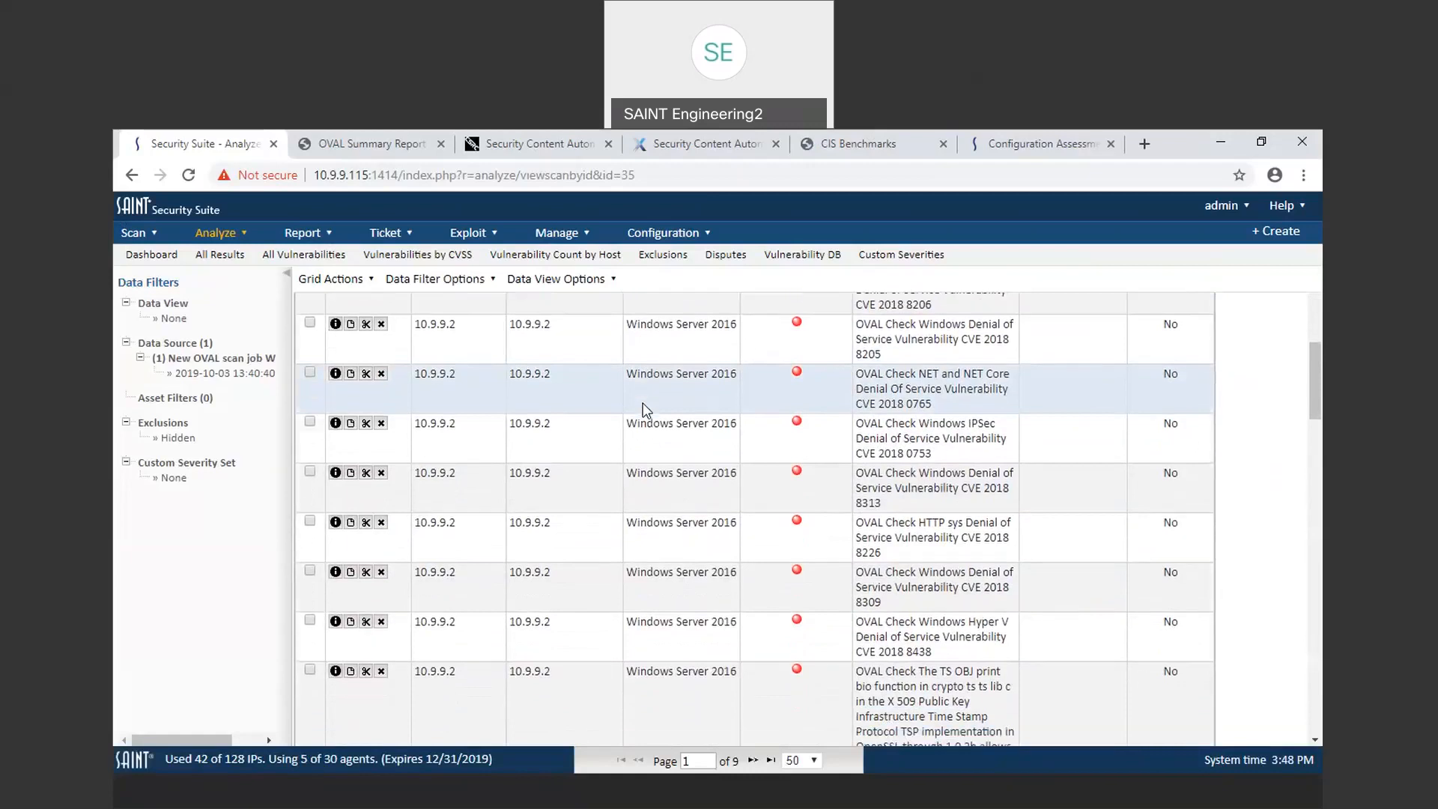
pyautogui.scroll(2, 644, 409)
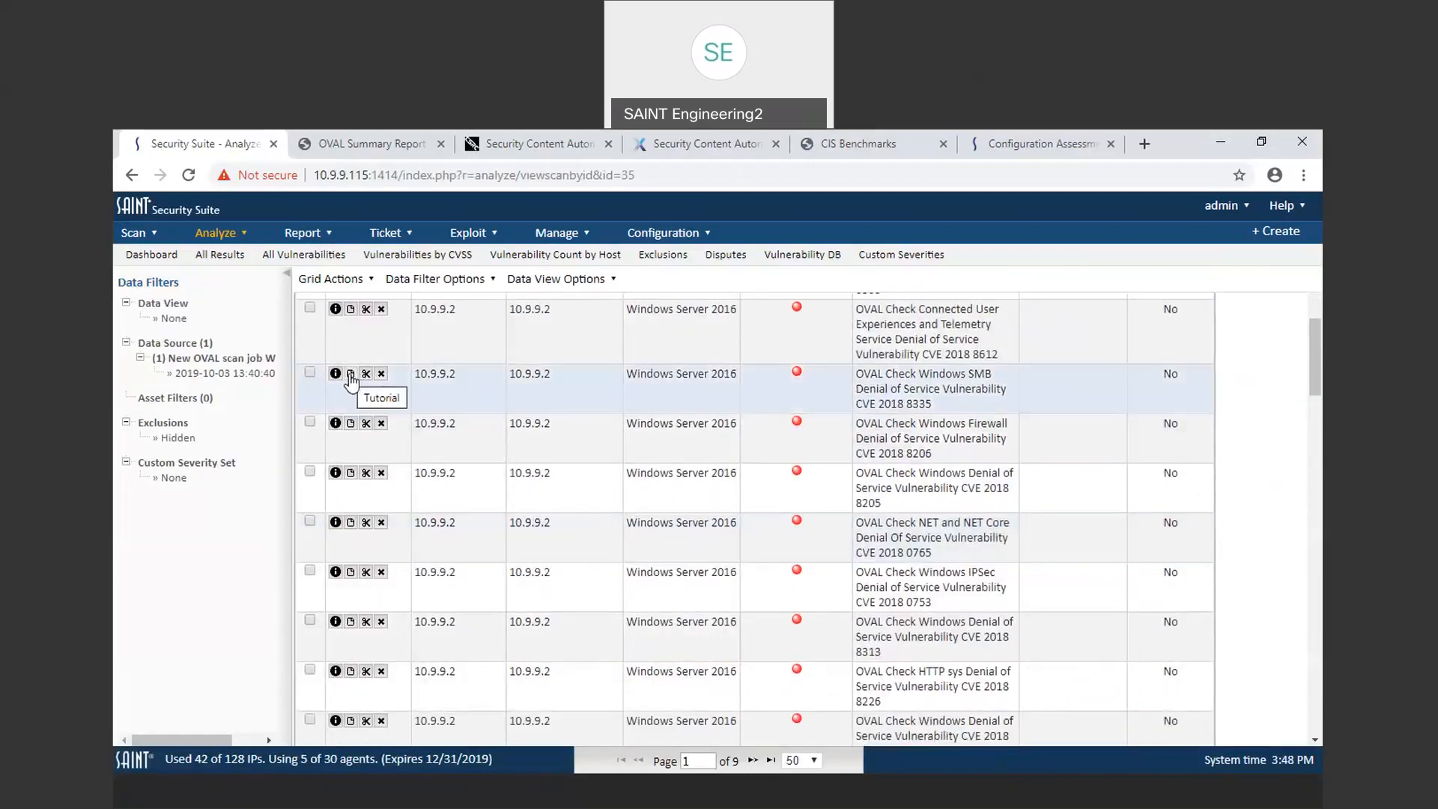
pyautogui.click(350, 373)
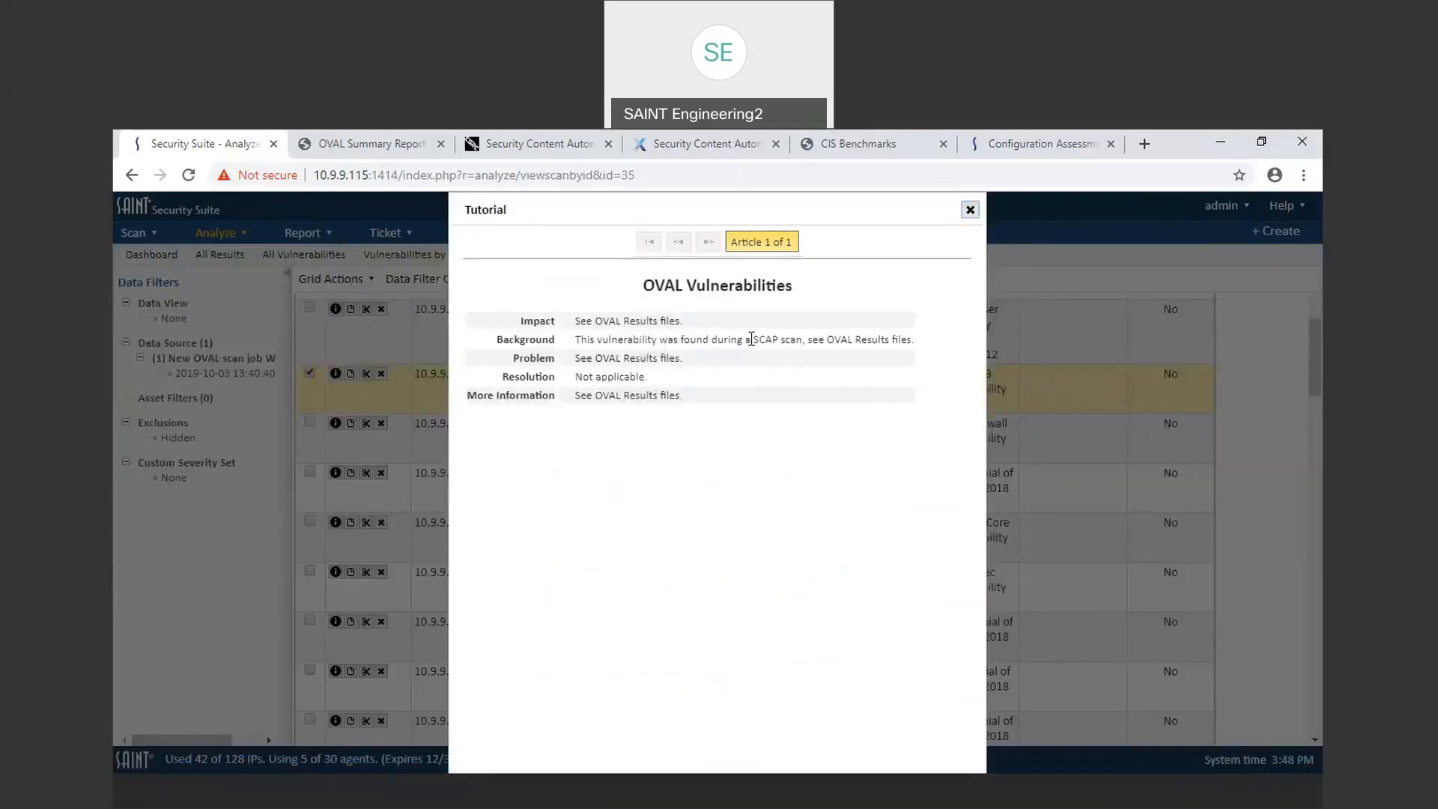
pyautogui.click(969, 213)
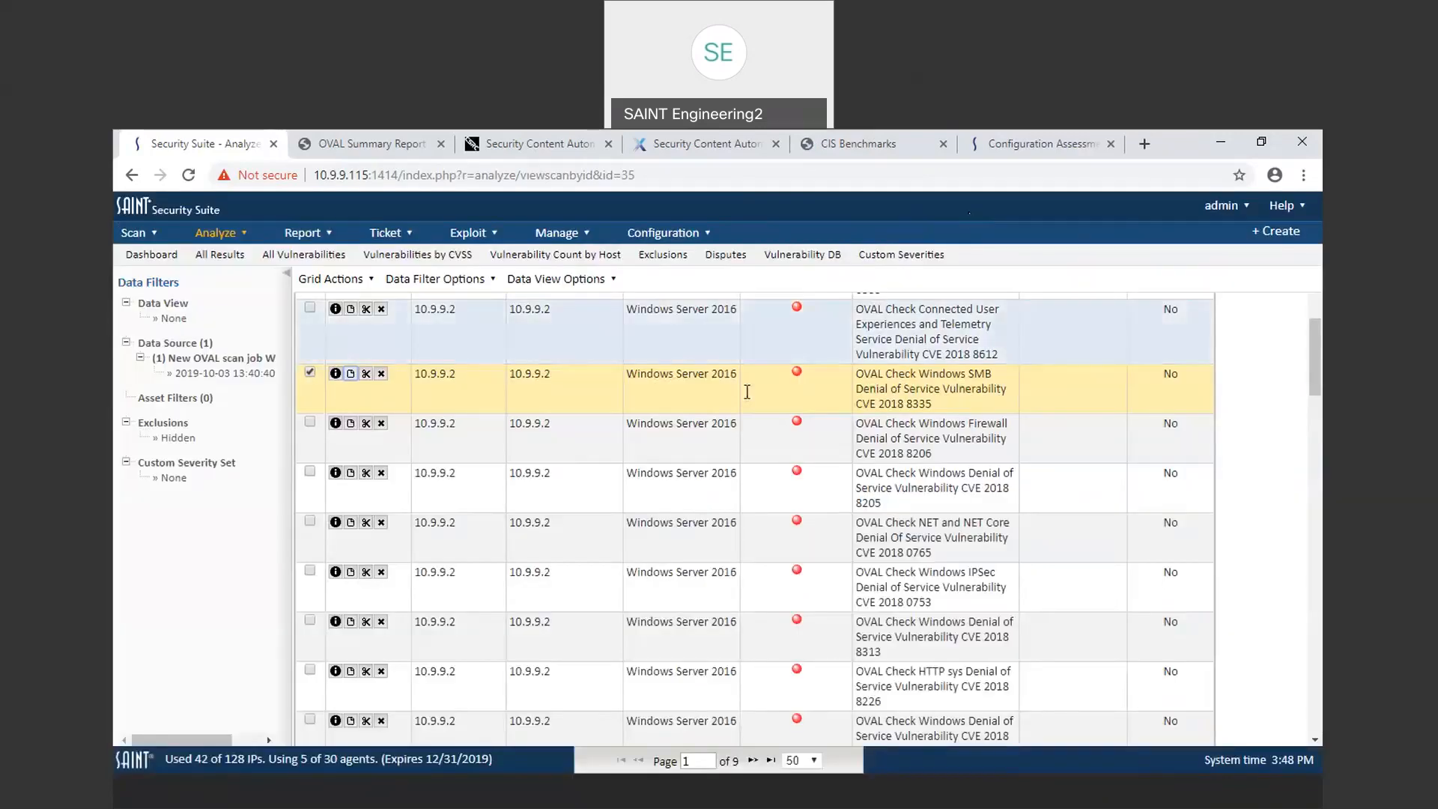
# Step: Go to Benchmark Reports and open the report viewer for the microsoft.windows.server.2016.xml benchmark on 10.9.9.2
pyautogui.scroll(3, 718, 410)
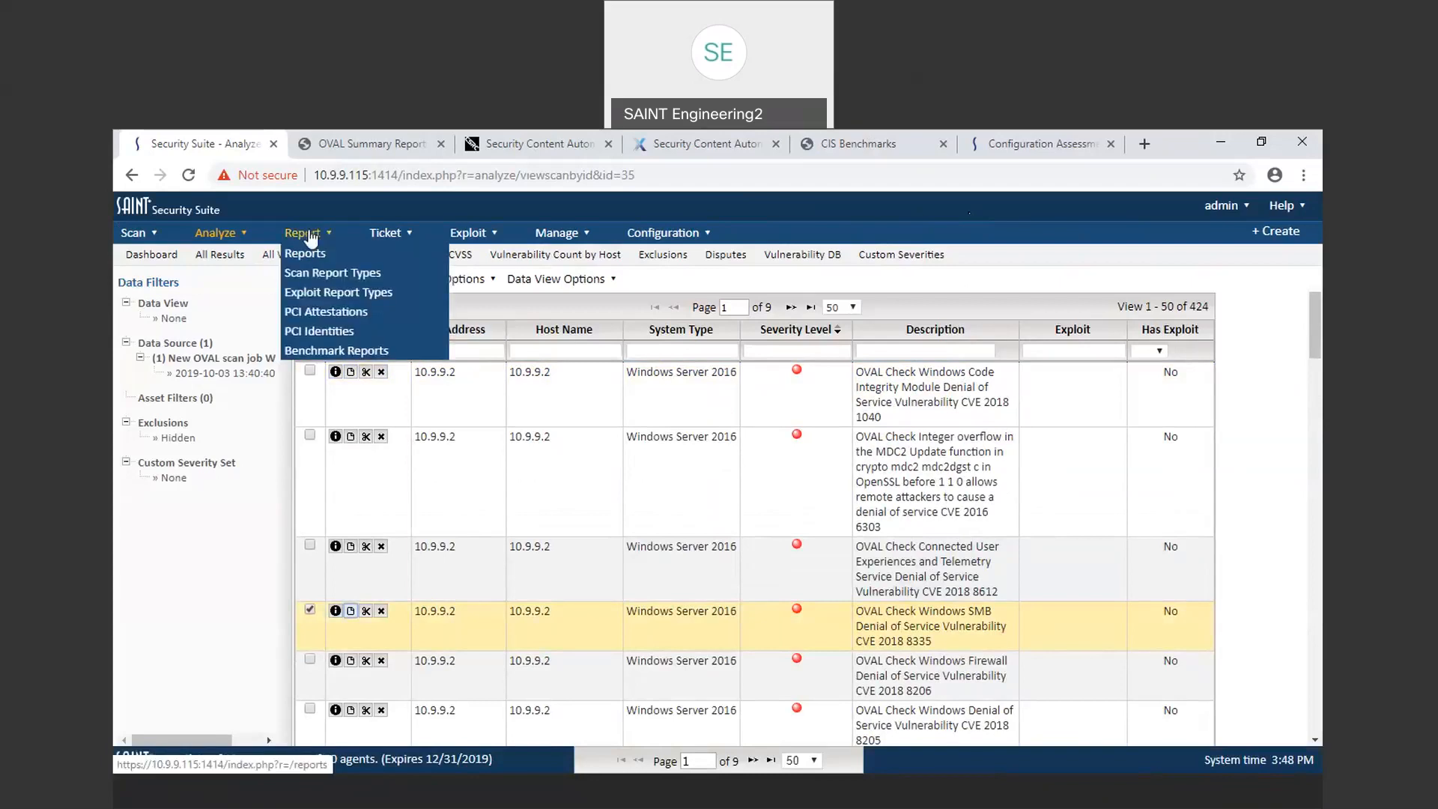
pyautogui.click(314, 353)
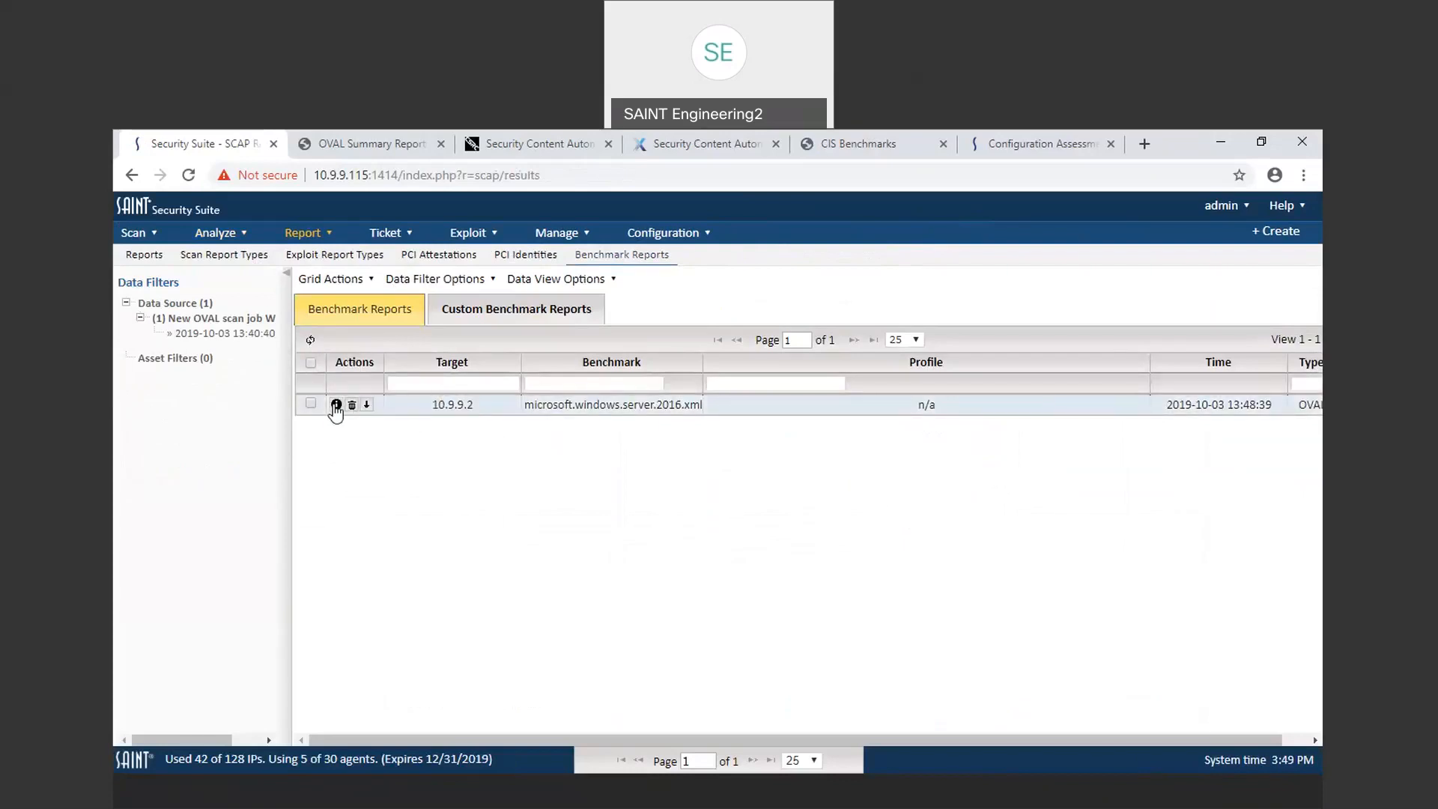
pyautogui.click(336, 404)
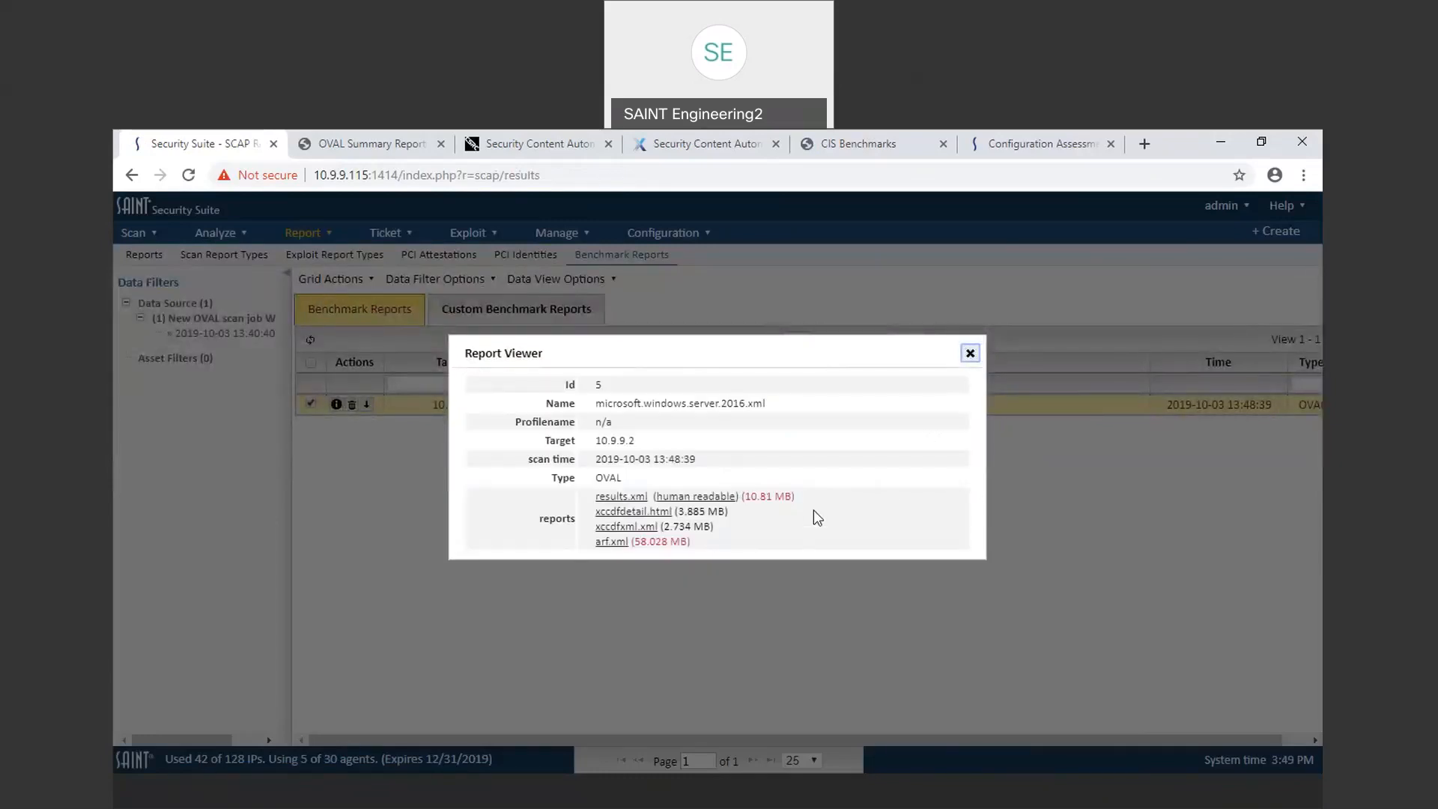
# Step: Open the human-readable results.xml report in a new tab, then open the xccdfdetail.html report
pyautogui.rightClick(706, 496)
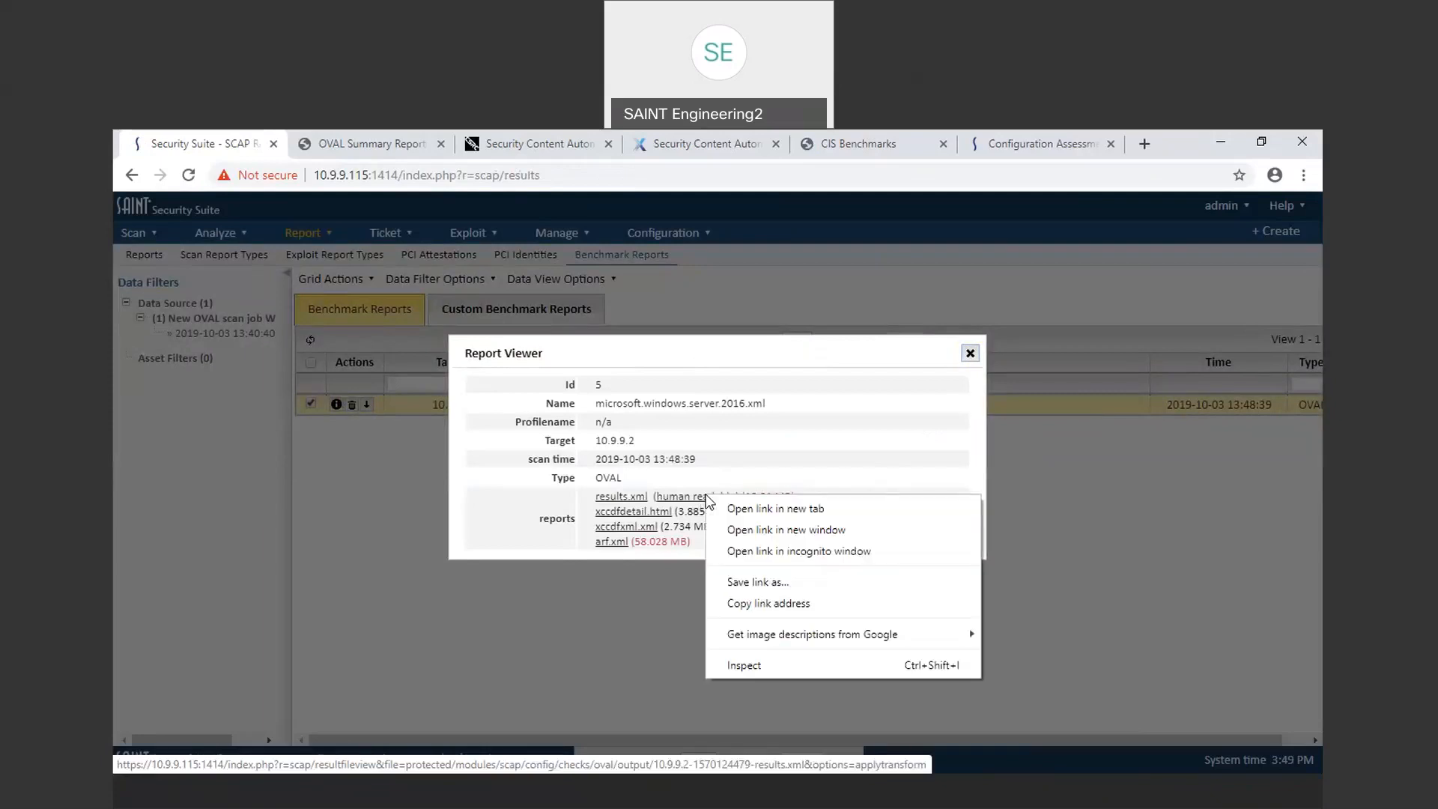
pyautogui.click(757, 510)
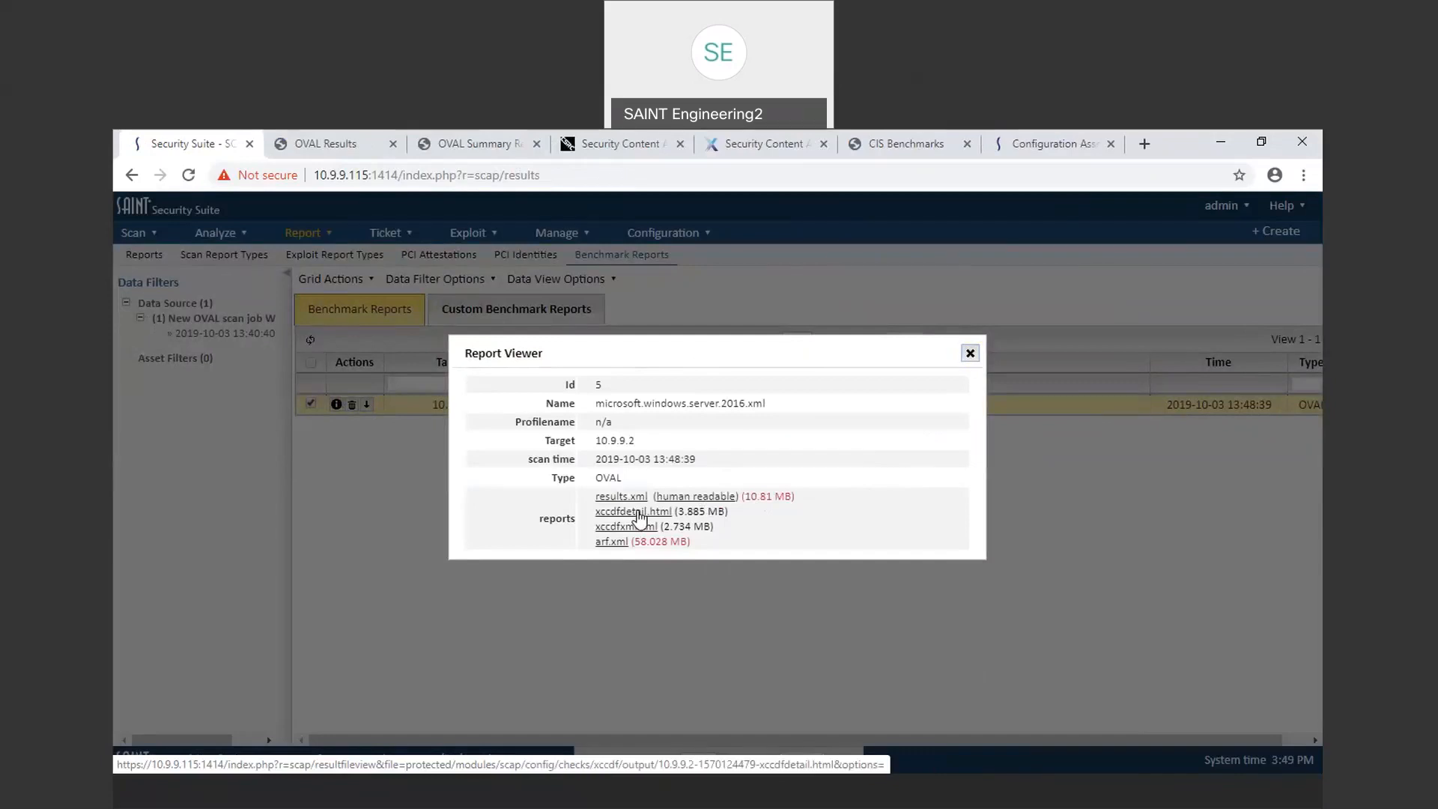
pyautogui.click(638, 515)
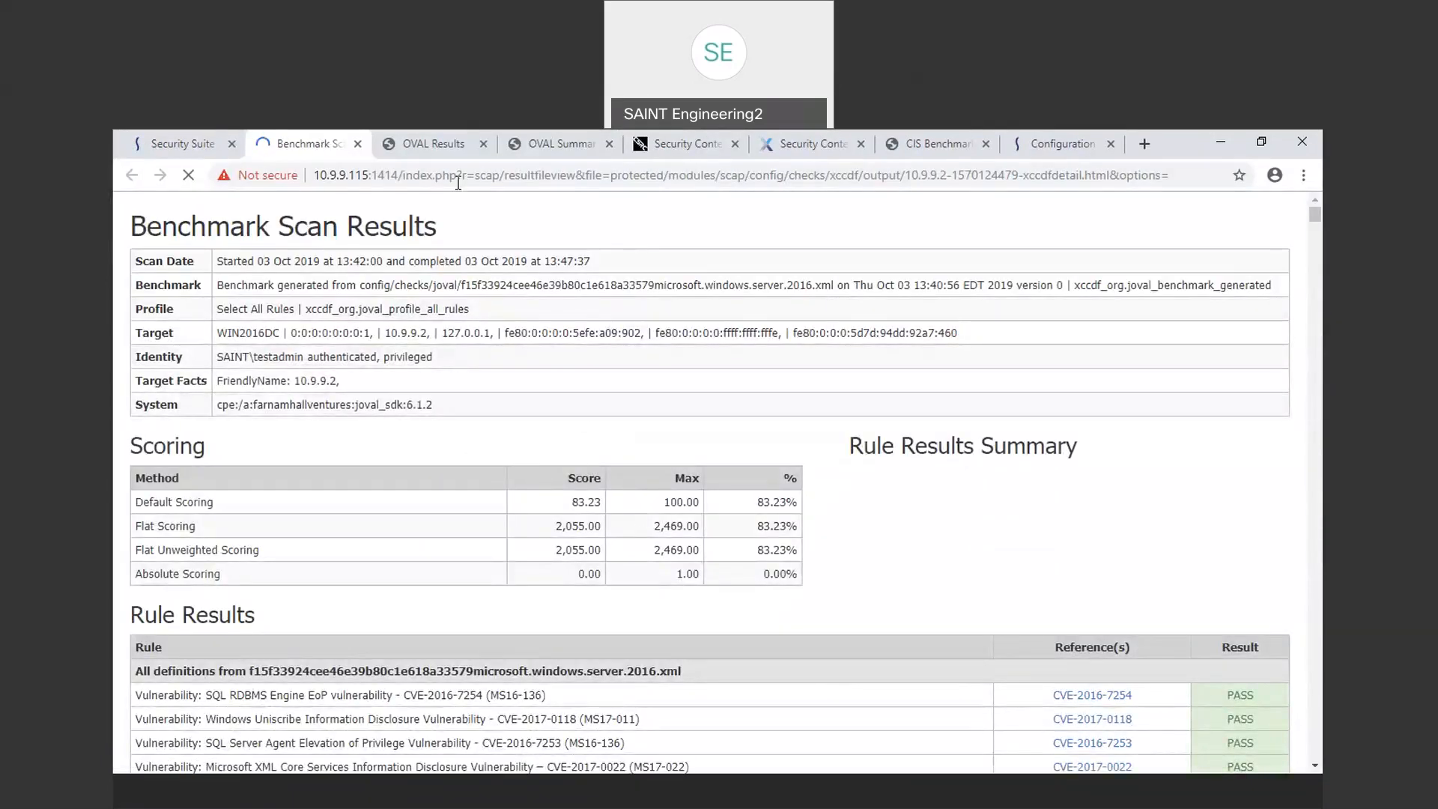
# Step: Switch to the OVAL Results report and scroll through its systems analyzed, system information and definition results
pyautogui.click(430, 141)
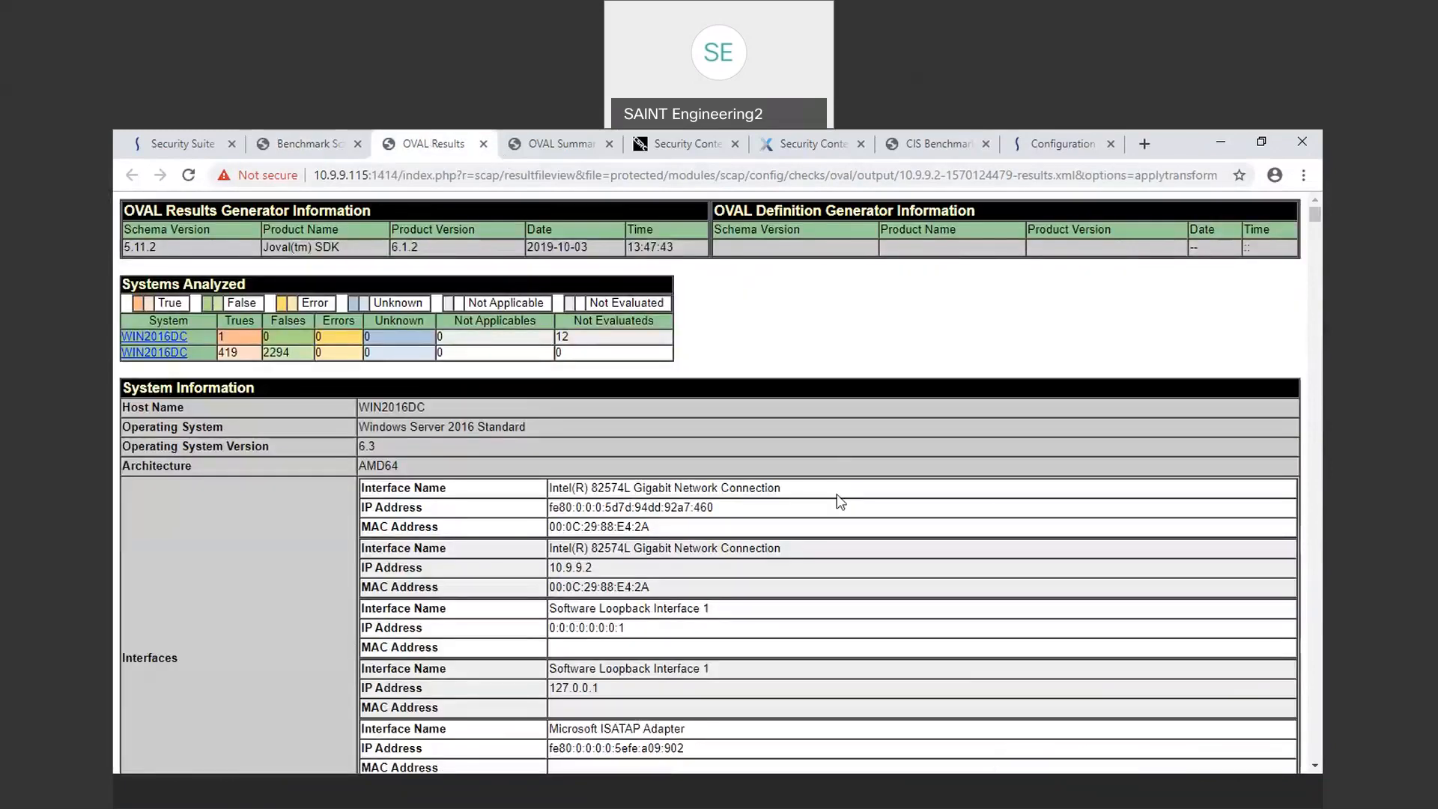
pyautogui.scroll(-1, 840, 501)
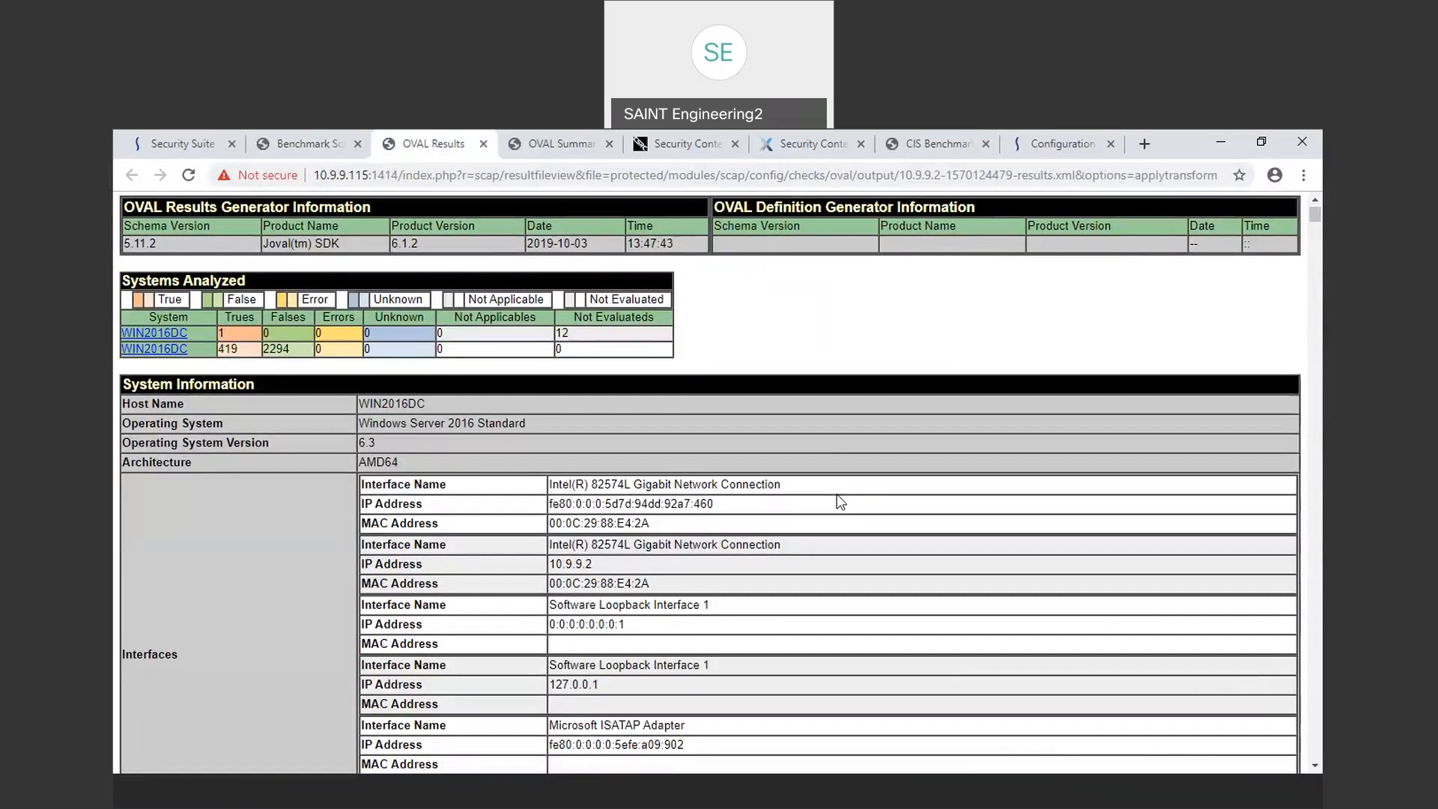
pyautogui.scroll(1, 840, 501)
pyautogui.scroll(-1, 840, 501)
pyautogui.scroll(-1, 554, 540)
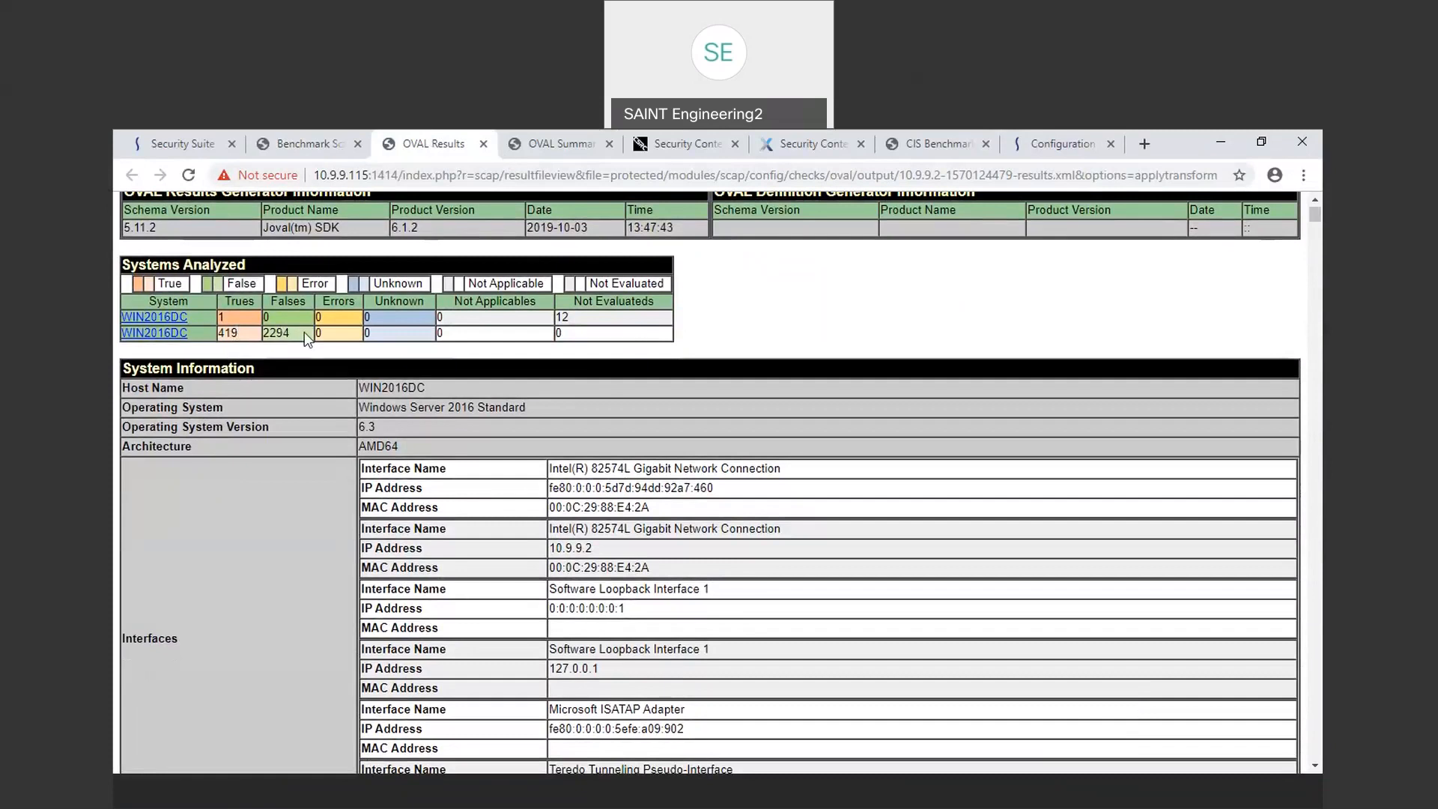
pyautogui.scroll(-2, 475, 536)
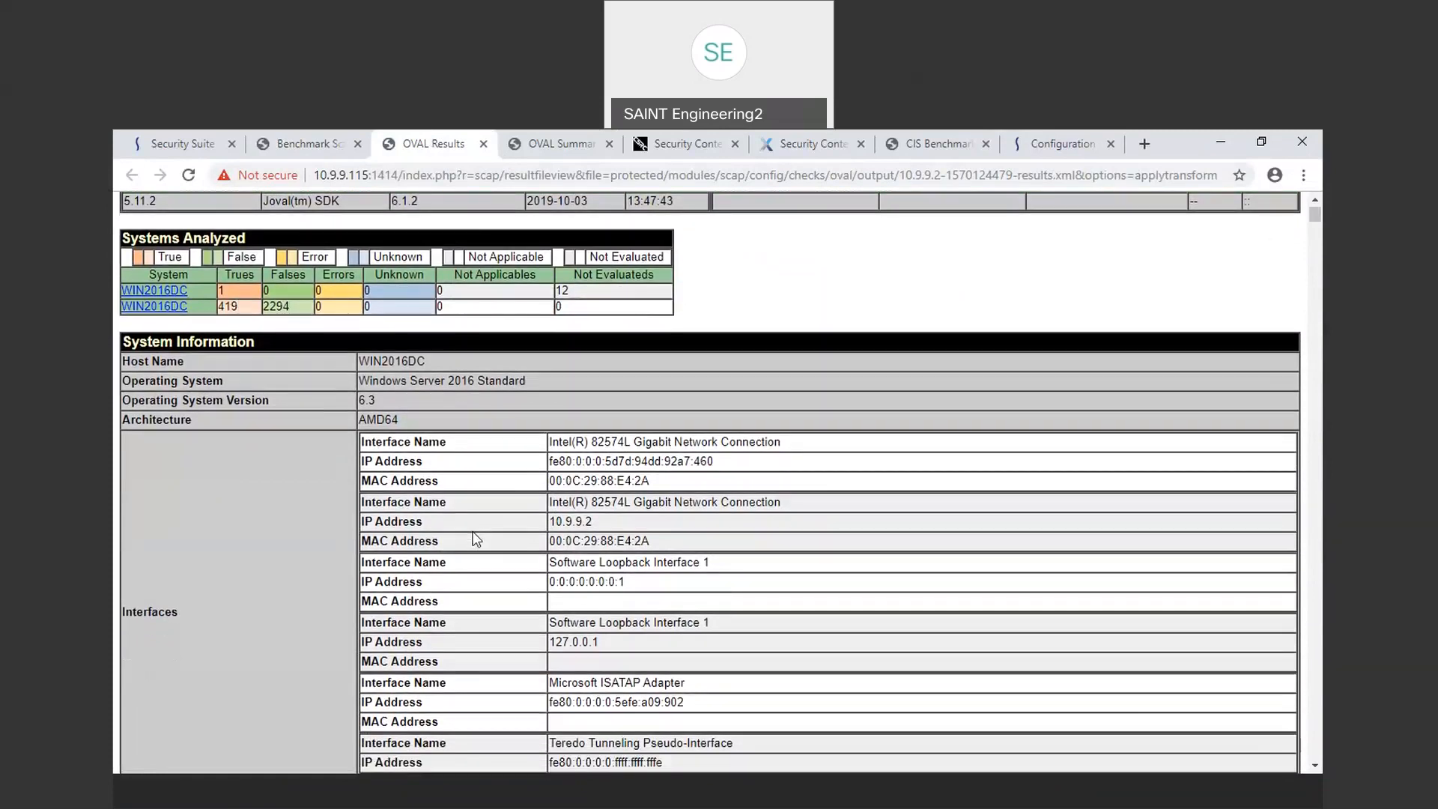
pyautogui.scroll(-3, 474, 536)
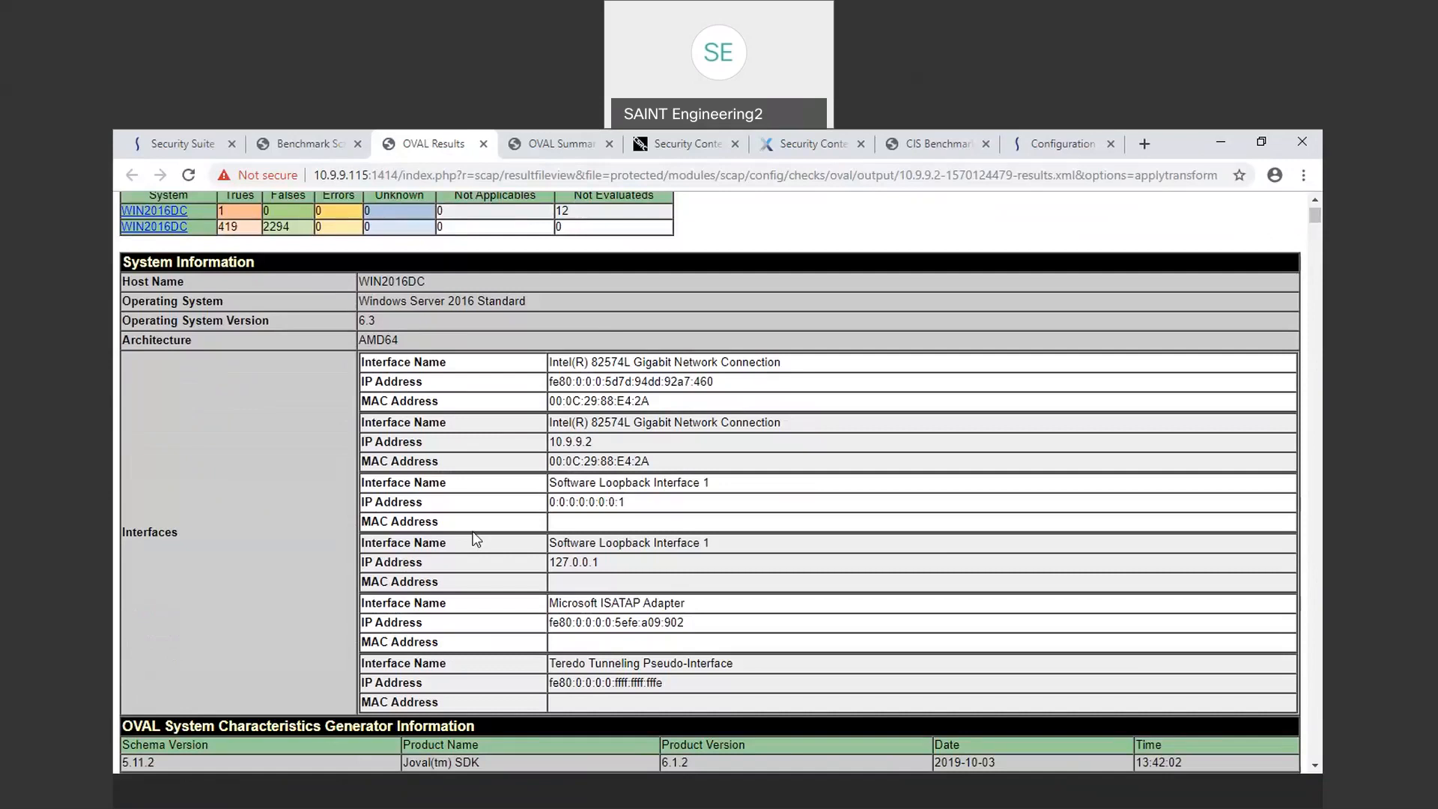
pyautogui.scroll(-4, 475, 536)
pyautogui.scroll(-3, 475, 536)
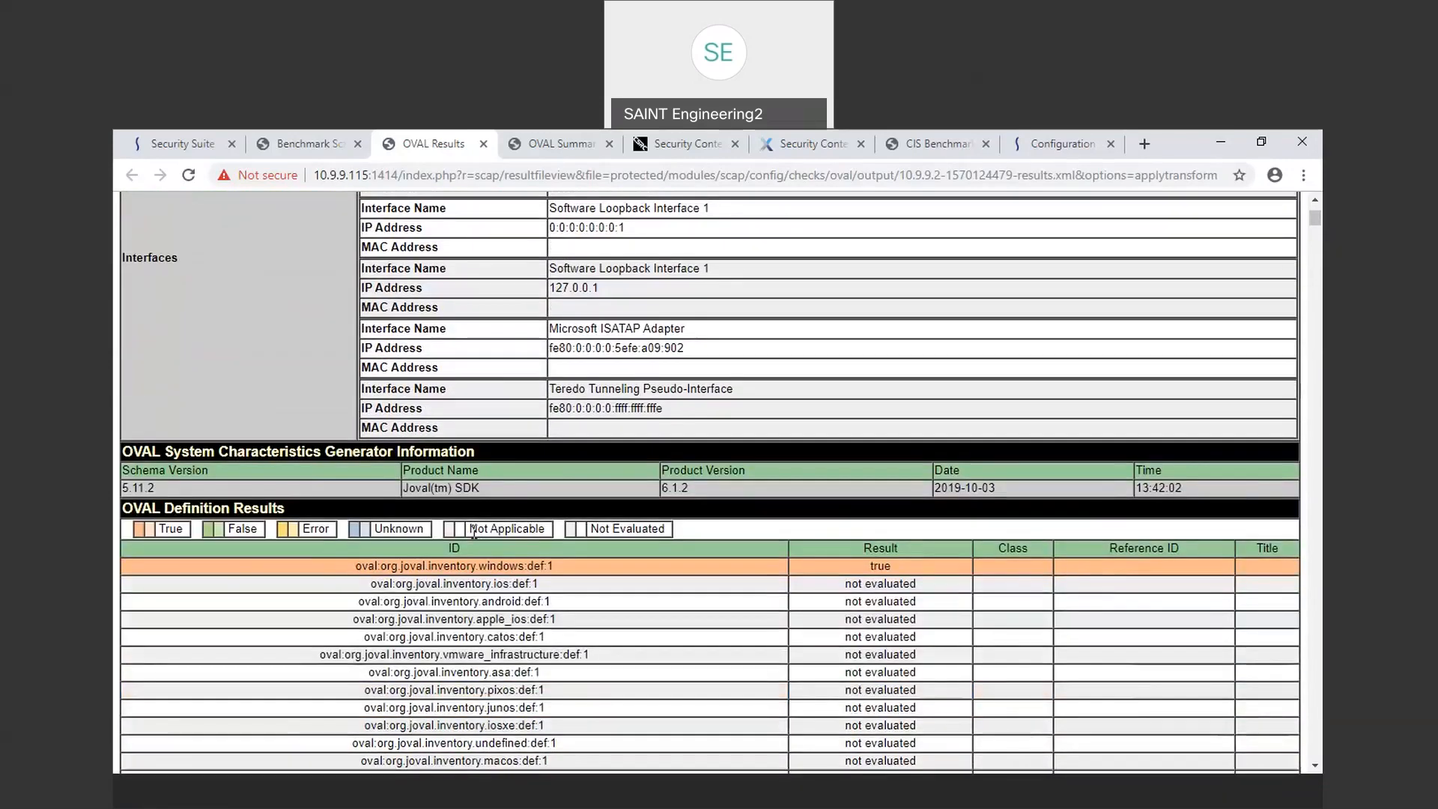
pyautogui.scroll(-2, 474, 532)
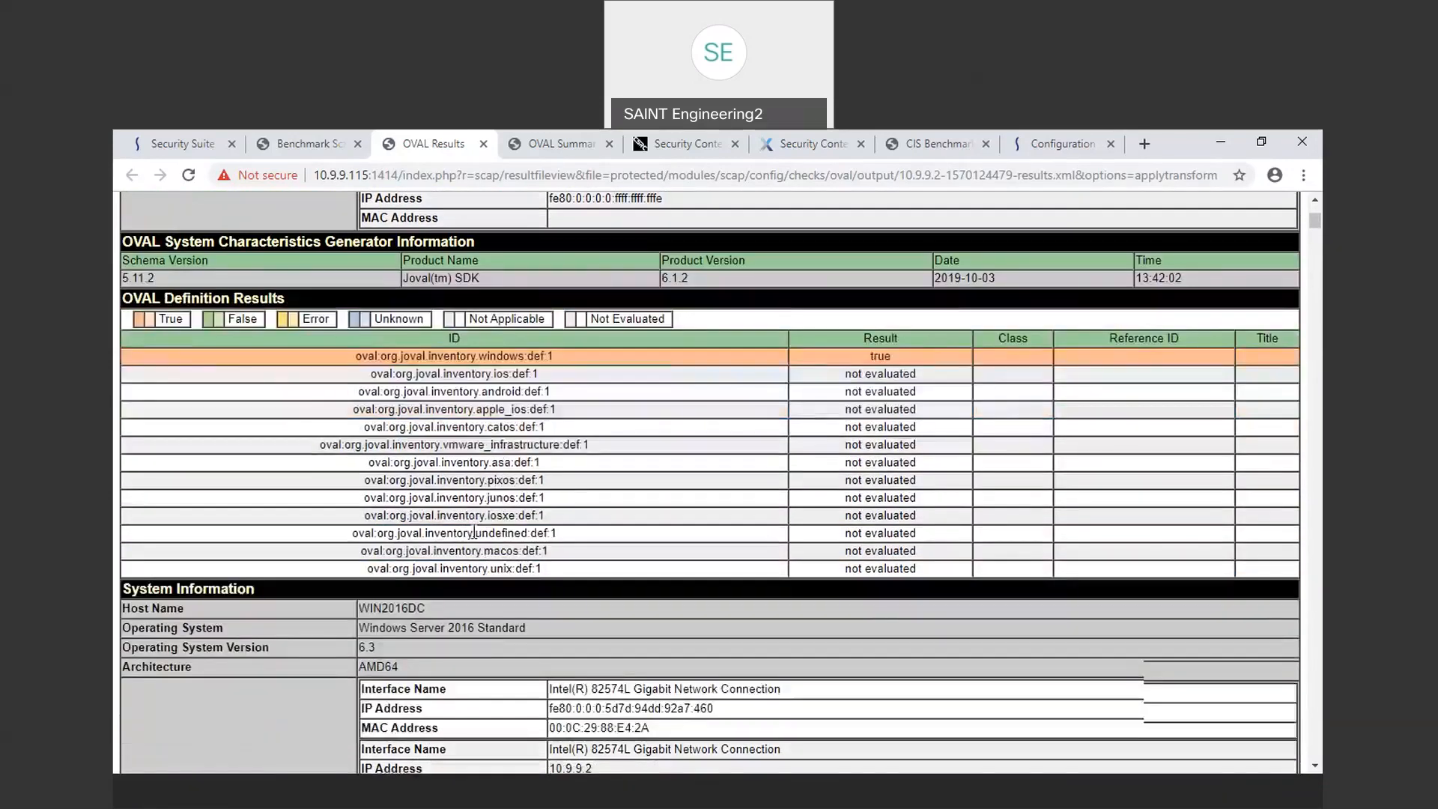
pyautogui.scroll(-2, 475, 537)
pyautogui.scroll(-9, 475, 536)
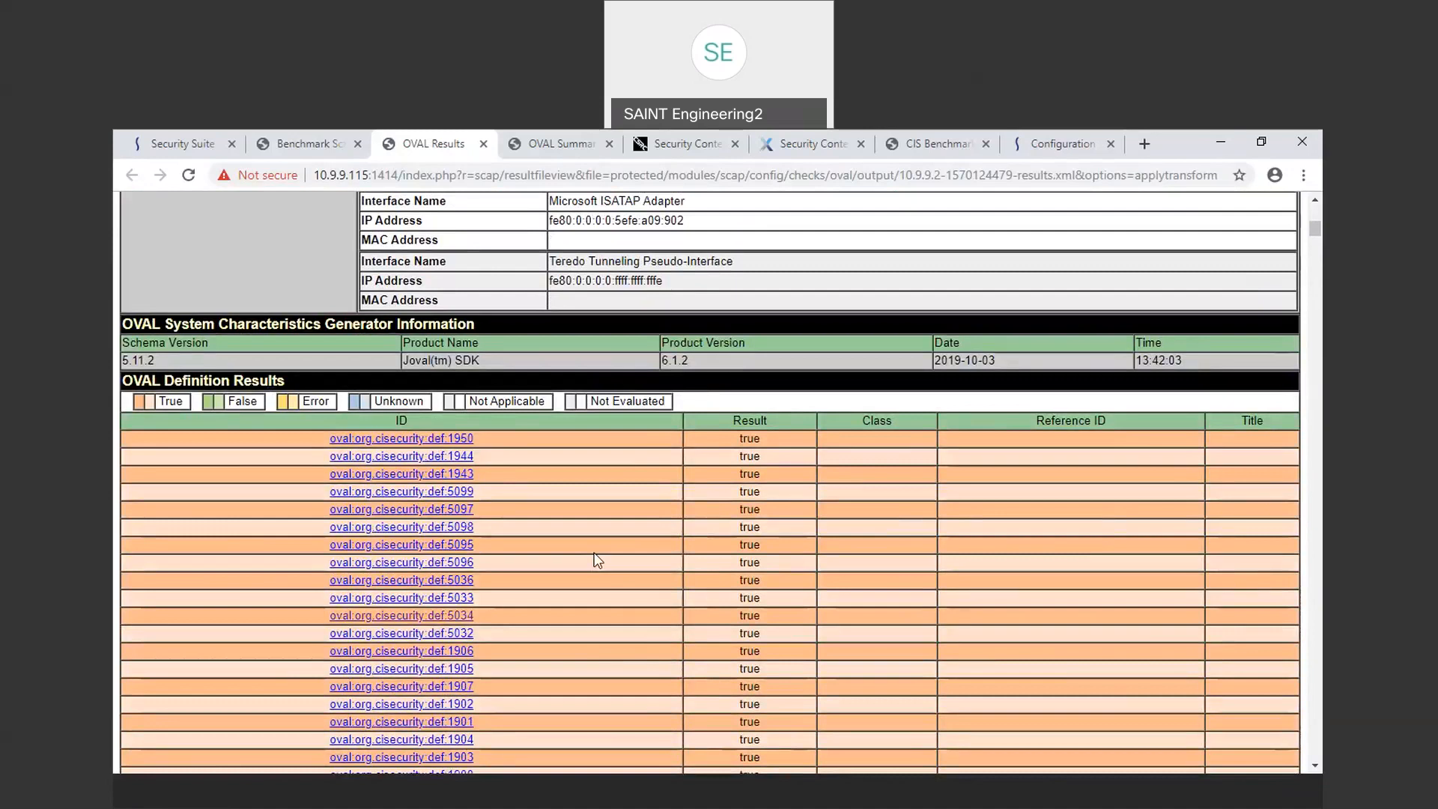
pyautogui.scroll(-2, 597, 560)
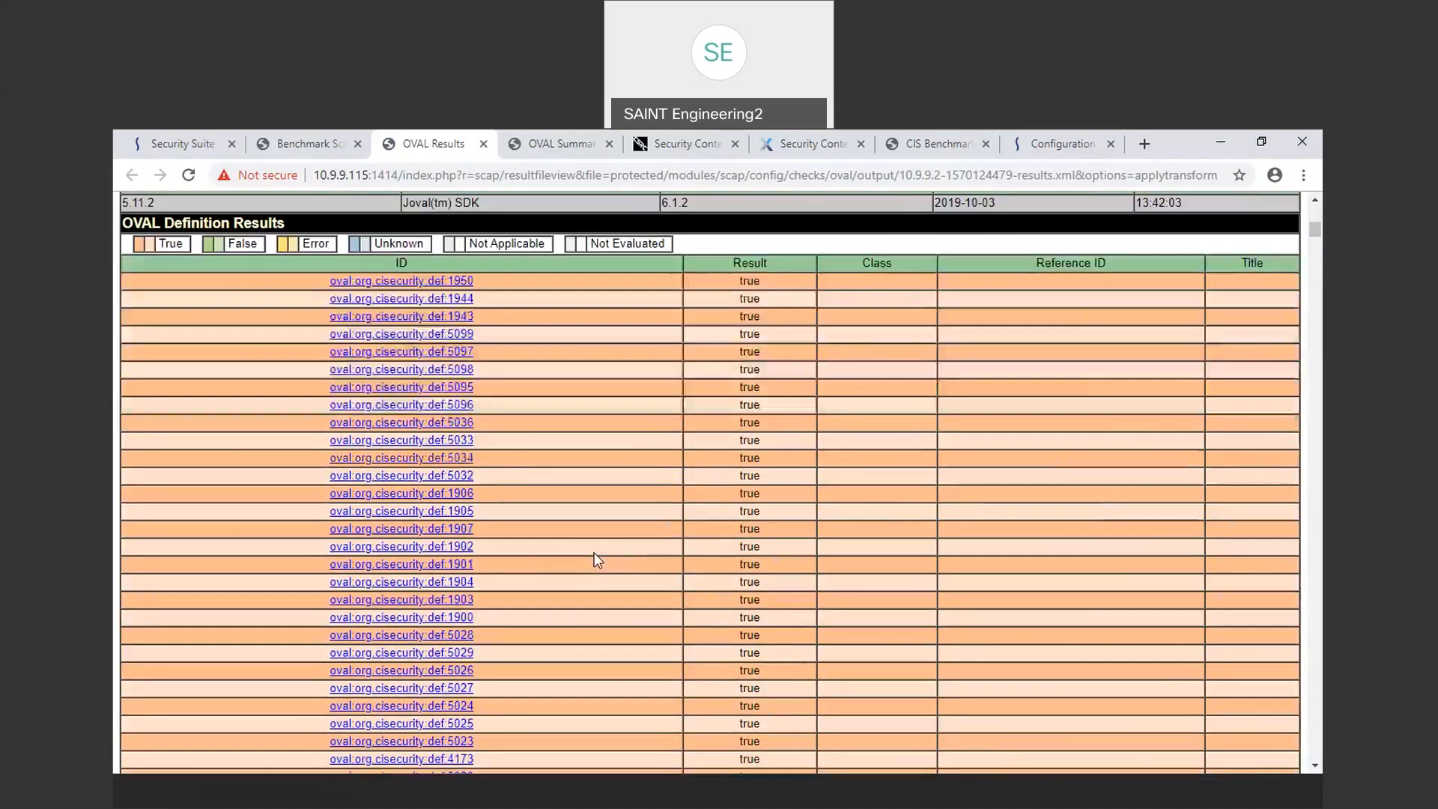
# Step: Open the oval:org.cisecurity:def:1906 definition in a new tab and review its CIS OVAL repository page
pyautogui.rightClick(448, 500)
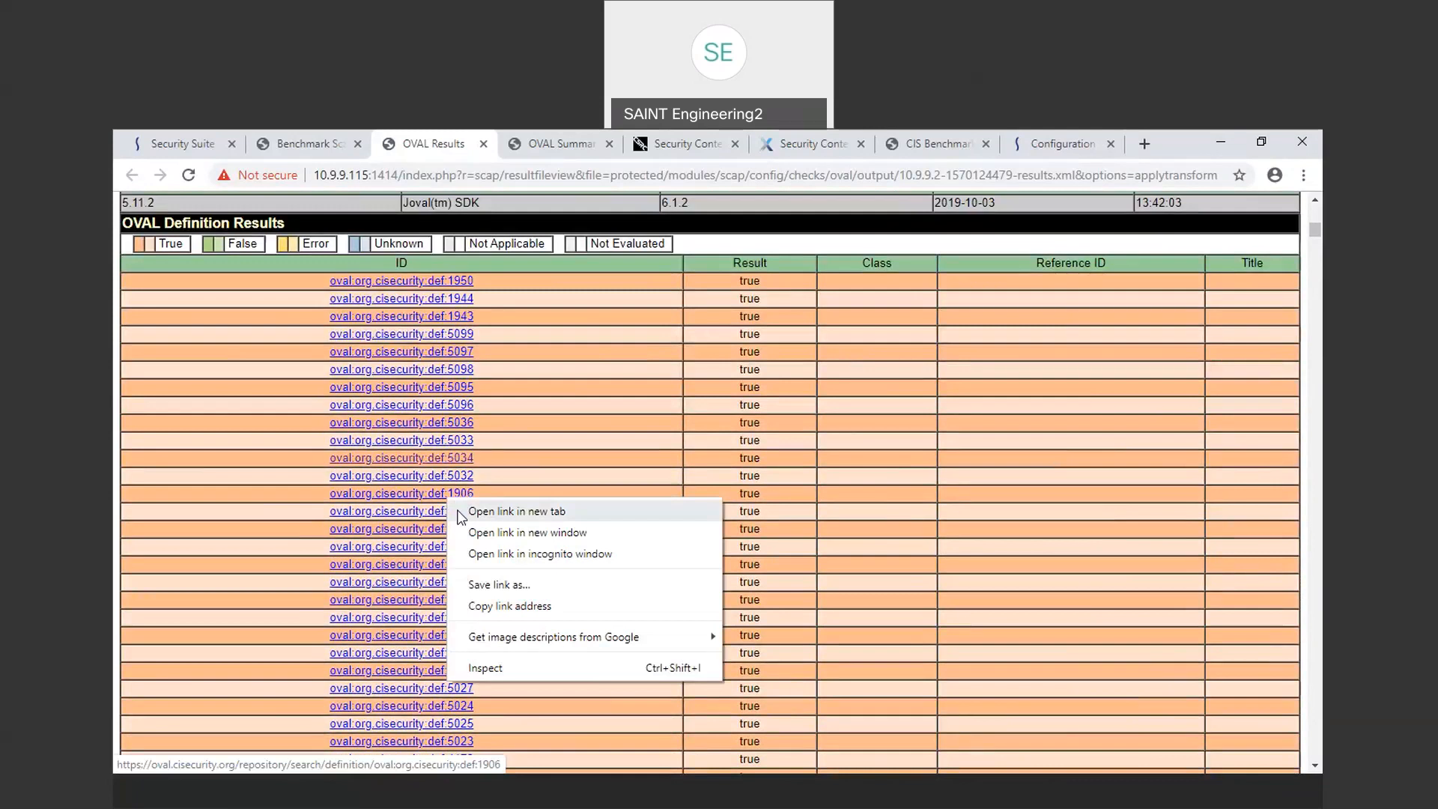
pyautogui.click(460, 512)
pyautogui.click(508, 145)
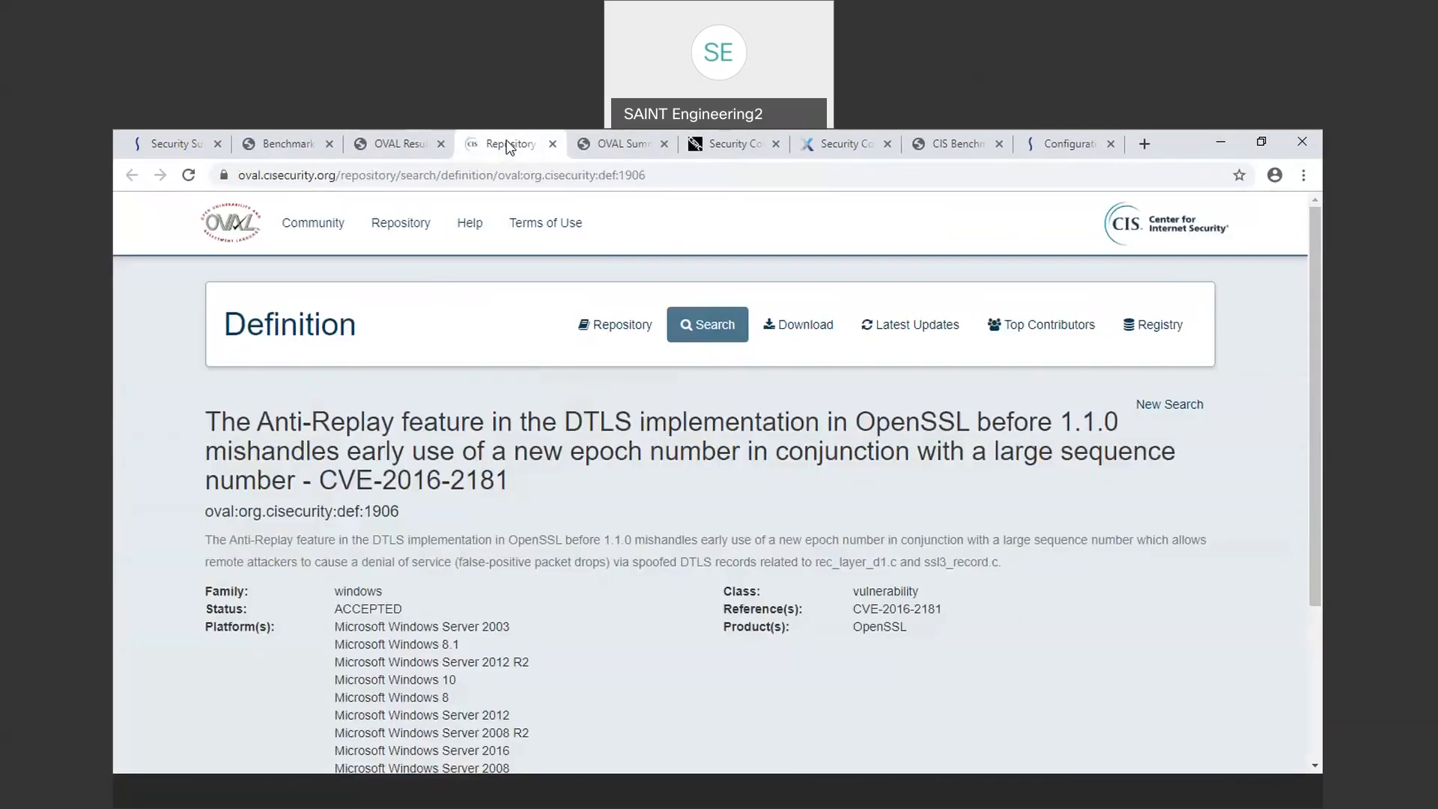
pyautogui.scroll(-2, 538, 506)
pyautogui.scroll(-2, 537, 506)
pyautogui.scroll(4, 537, 507)
# Step: Return to the Benchmark Scan Results report and toggle PASS and FAIL in the Rule Results Summary chart to filter rules
pyautogui.click(314, 145)
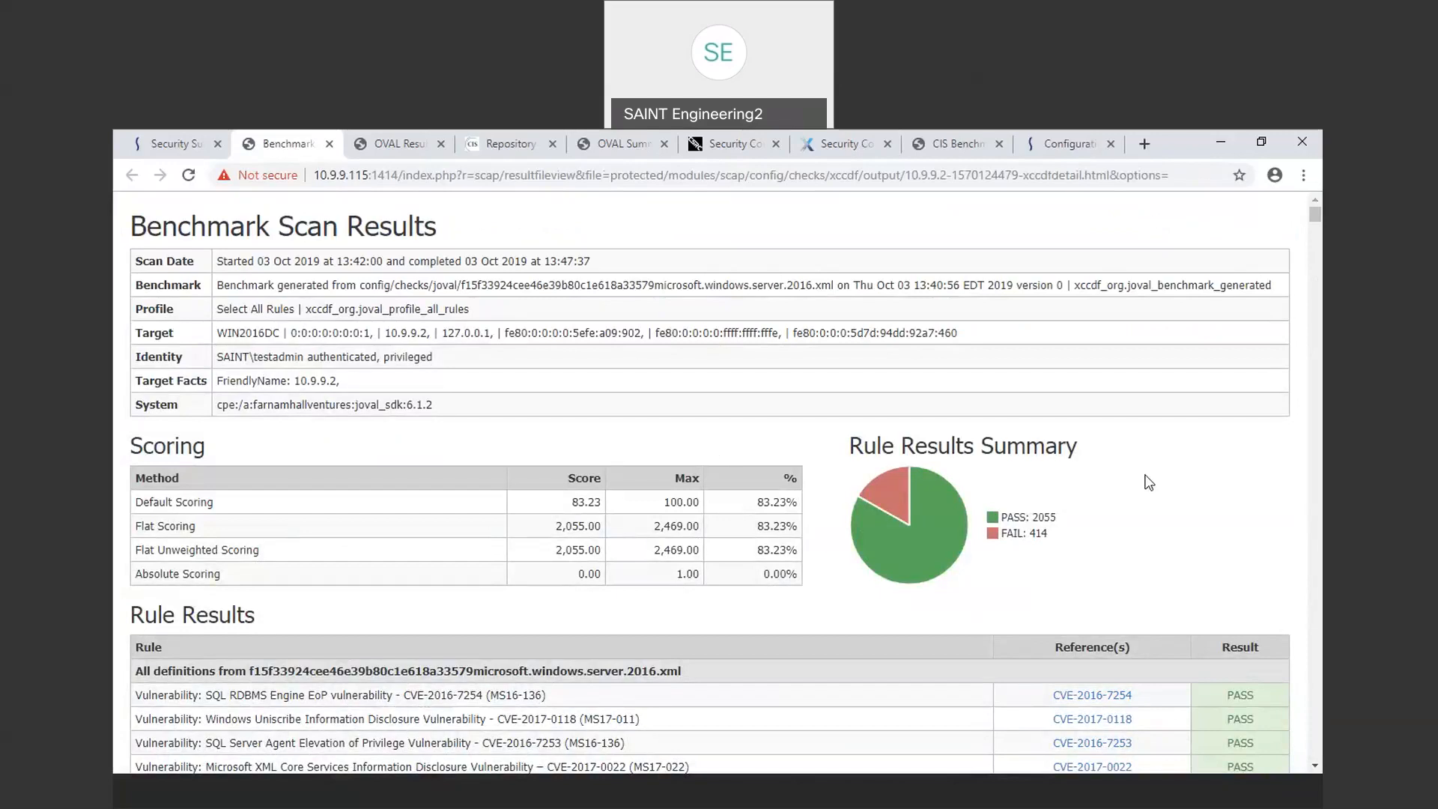
pyautogui.click(1044, 527)
pyautogui.click(1023, 538)
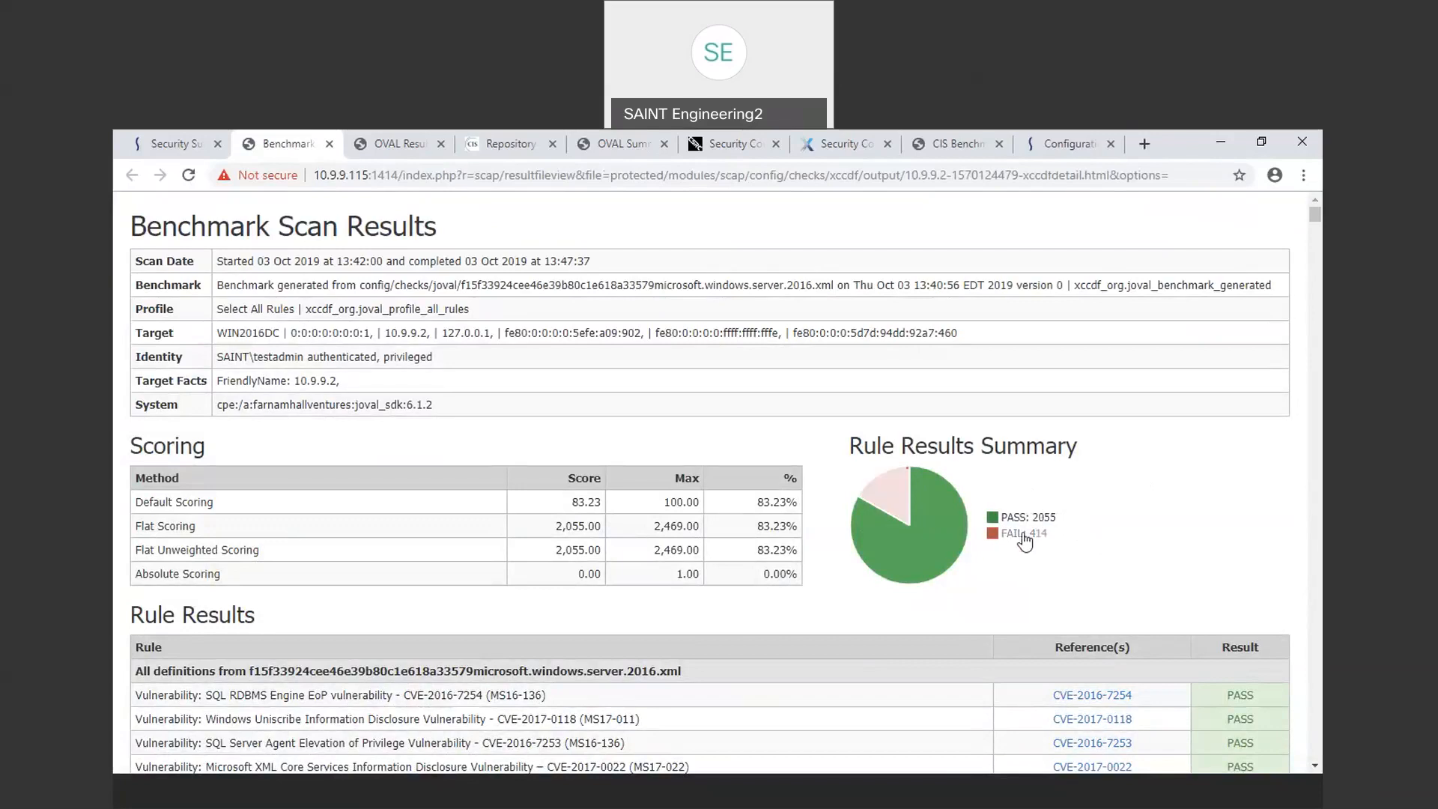
pyautogui.click(1023, 536)
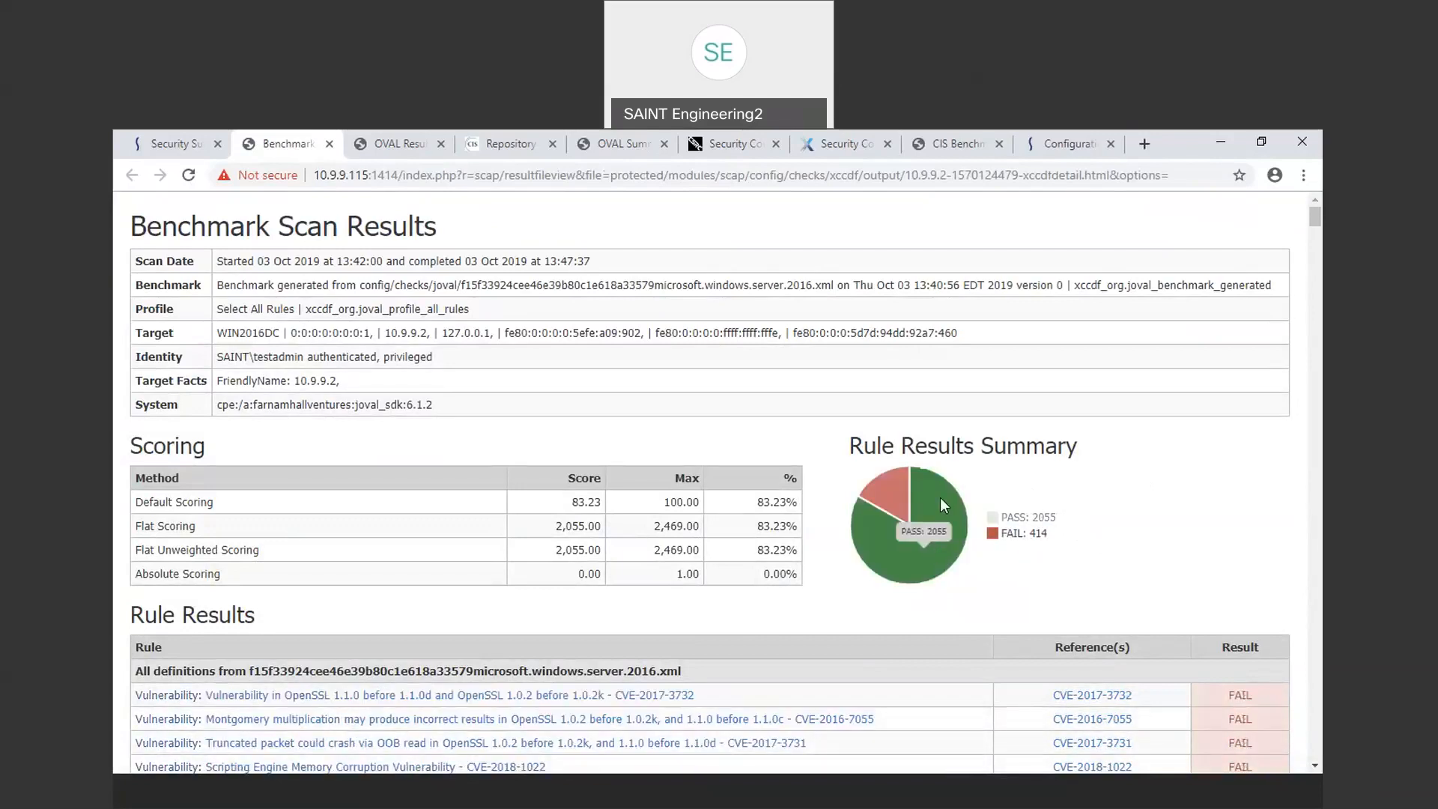
pyautogui.click(893, 588)
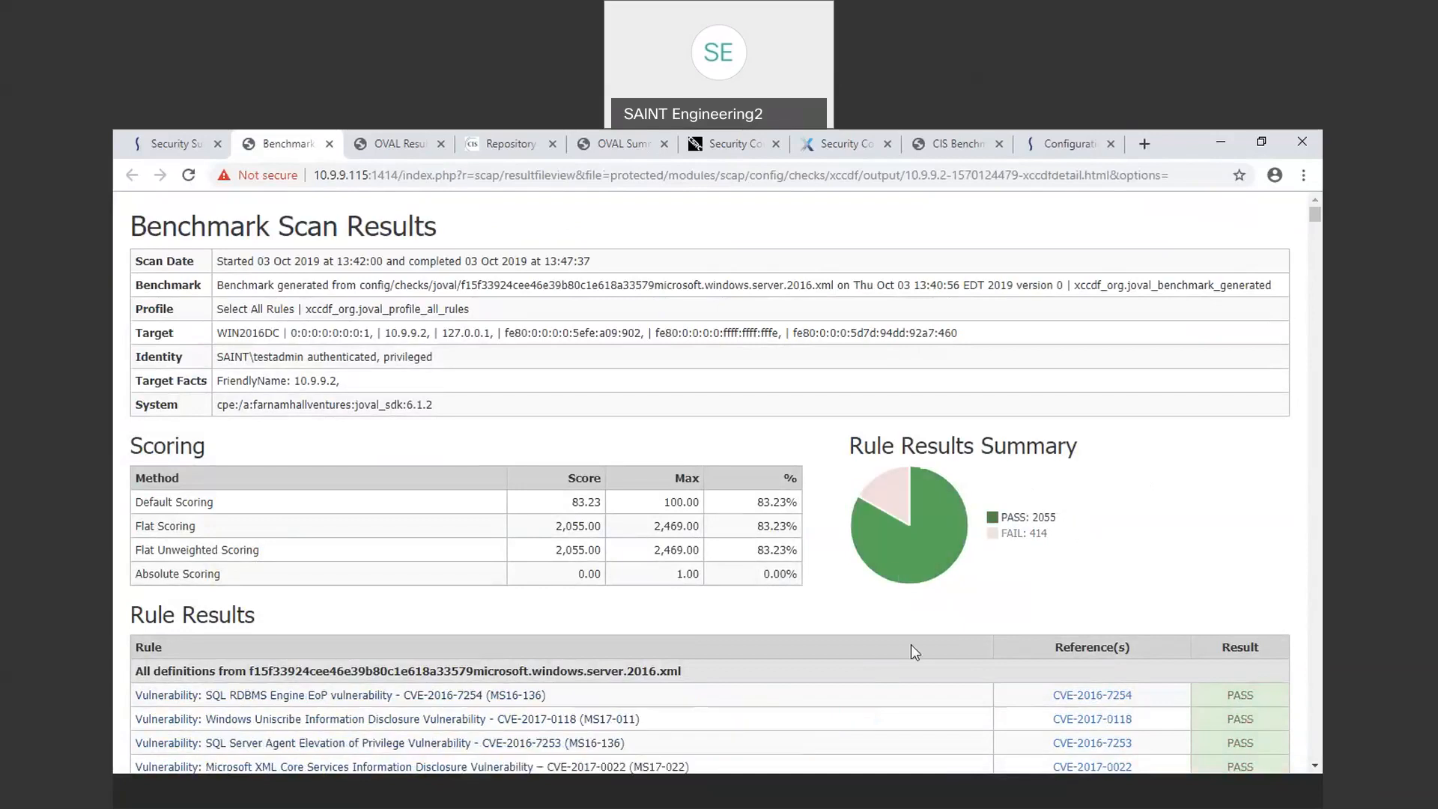
# Step: Filter the rule results to show only failed rules and scroll through the failed vulnerability list
pyautogui.scroll(-2, 884, 676)
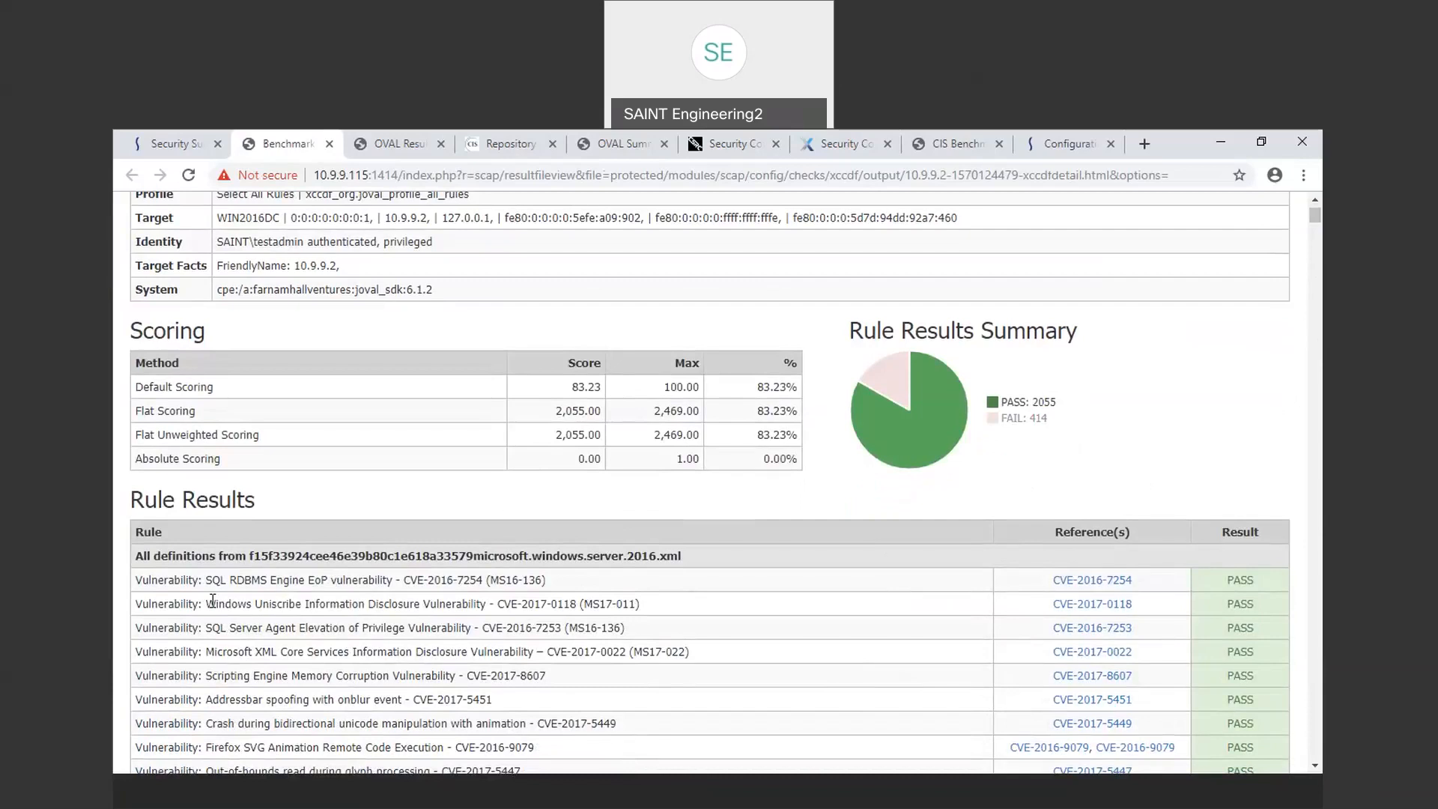
pyautogui.moveTo(198, 606); pyautogui.dragTo(338, 604)
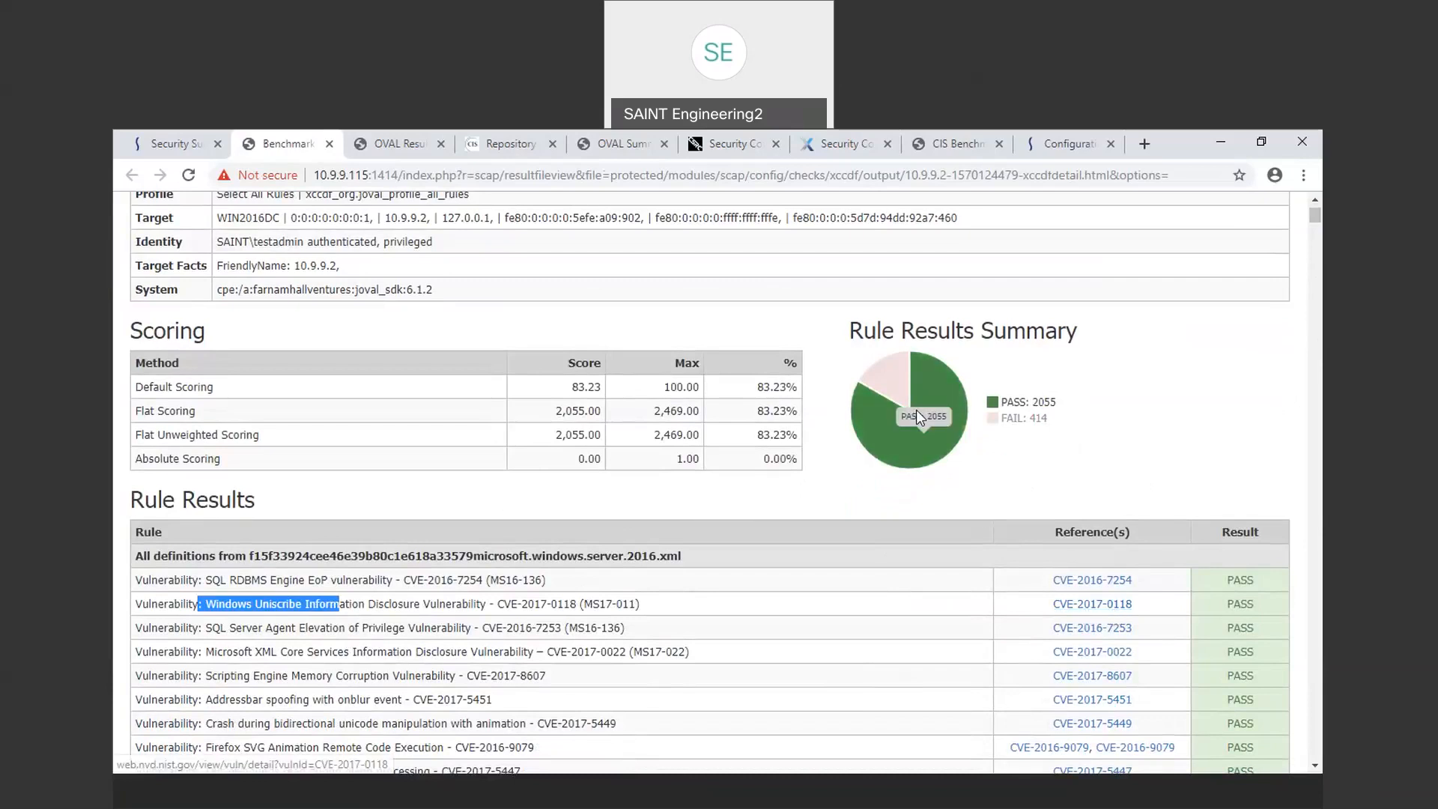
pyautogui.click(900, 391)
pyautogui.click(899, 389)
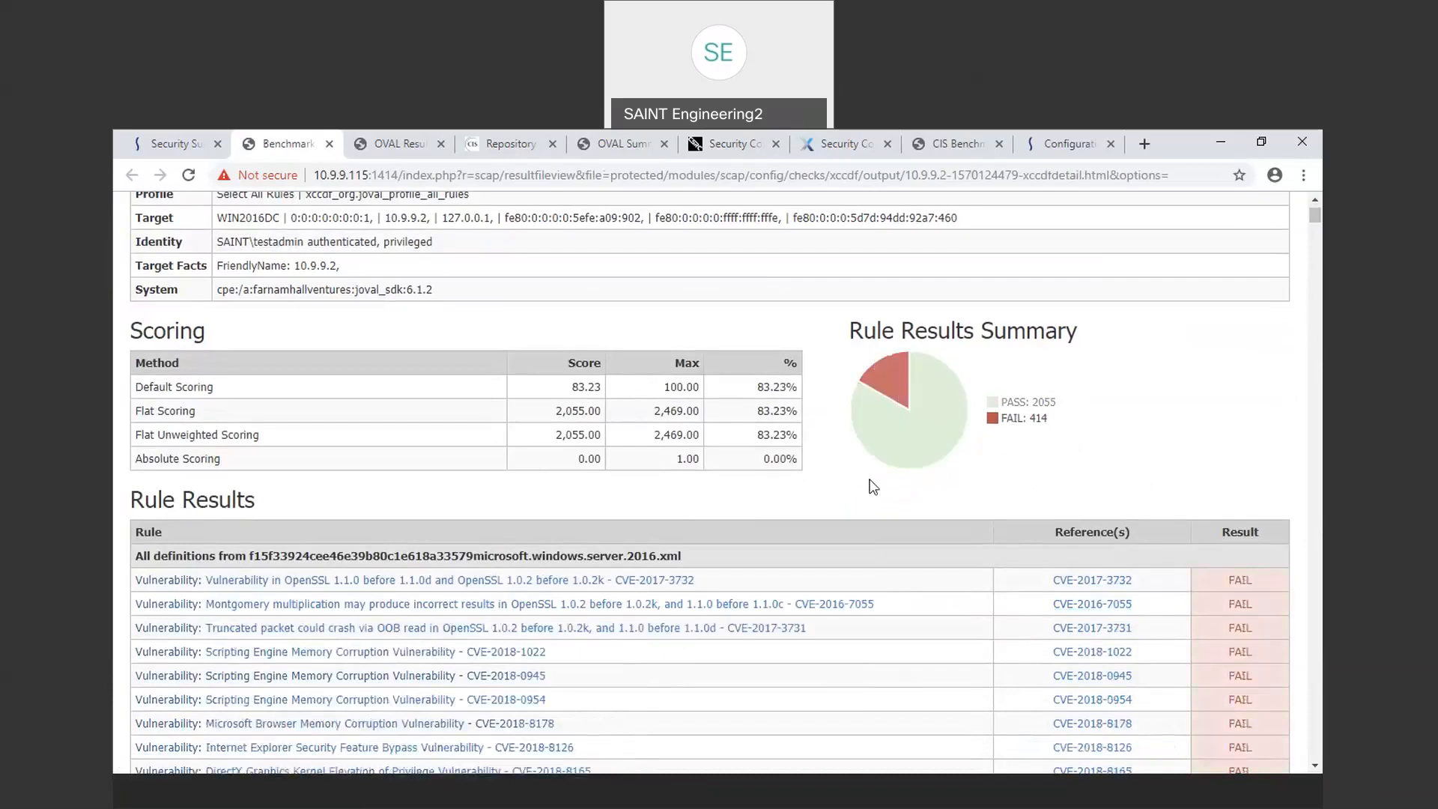
pyautogui.scroll(-2, 915, 706)
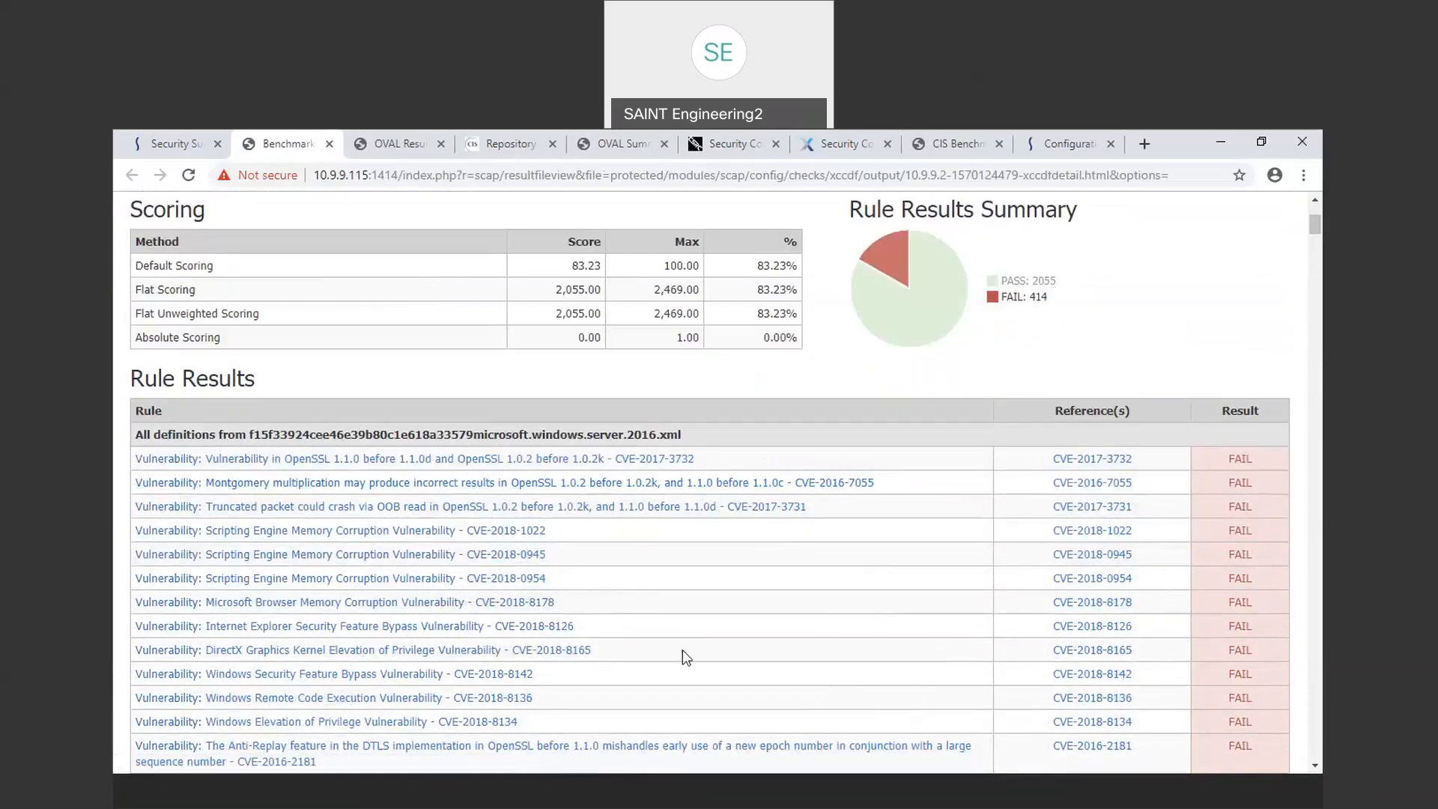
pyautogui.scroll(-3, 683, 650)
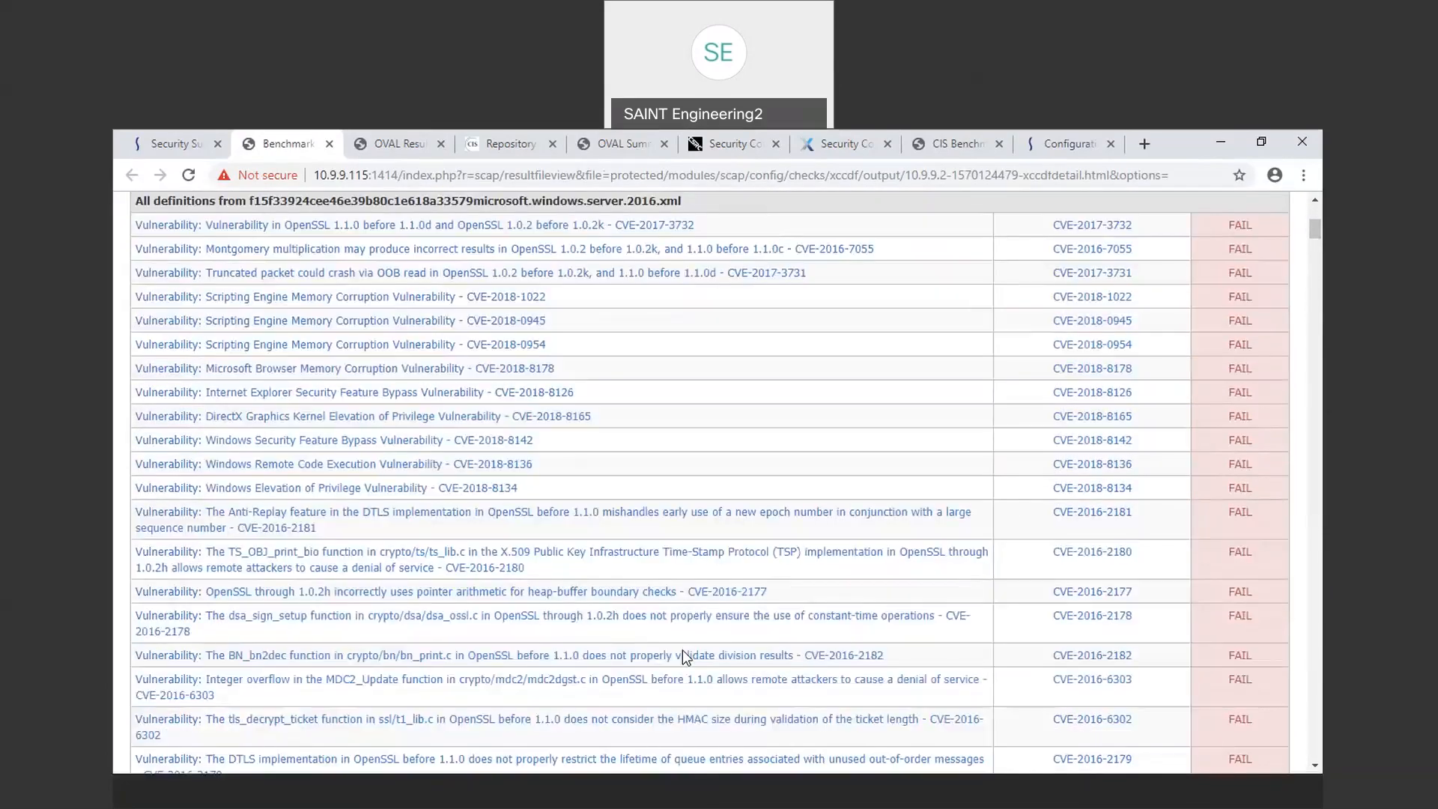
pyautogui.scroll(-3, 682, 650)
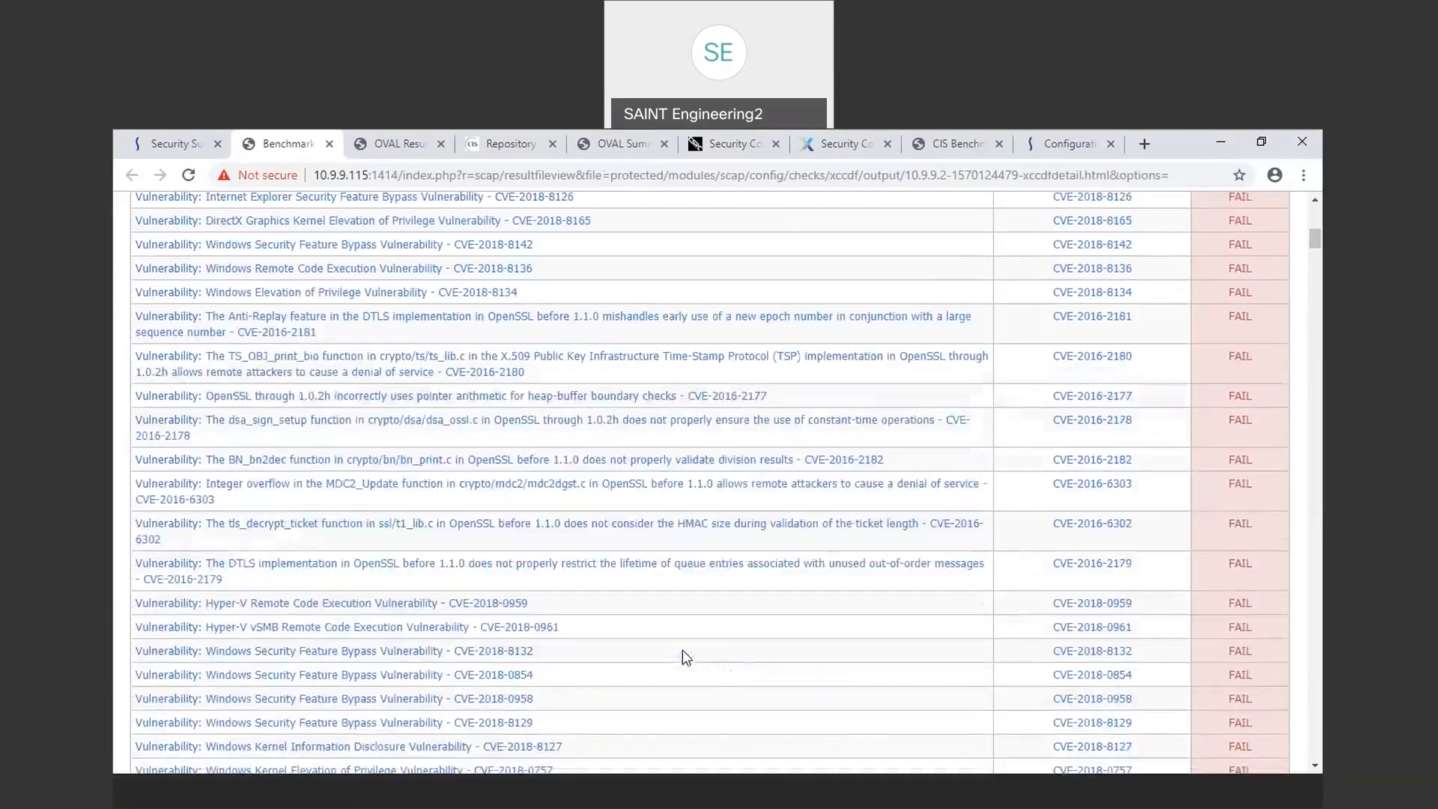
# Step: Expand the Hyper-V Remote Code Execution Vulnerability CVE-2018-0959 result diagnostics and review its component logic and details
pyautogui.click(423, 604)
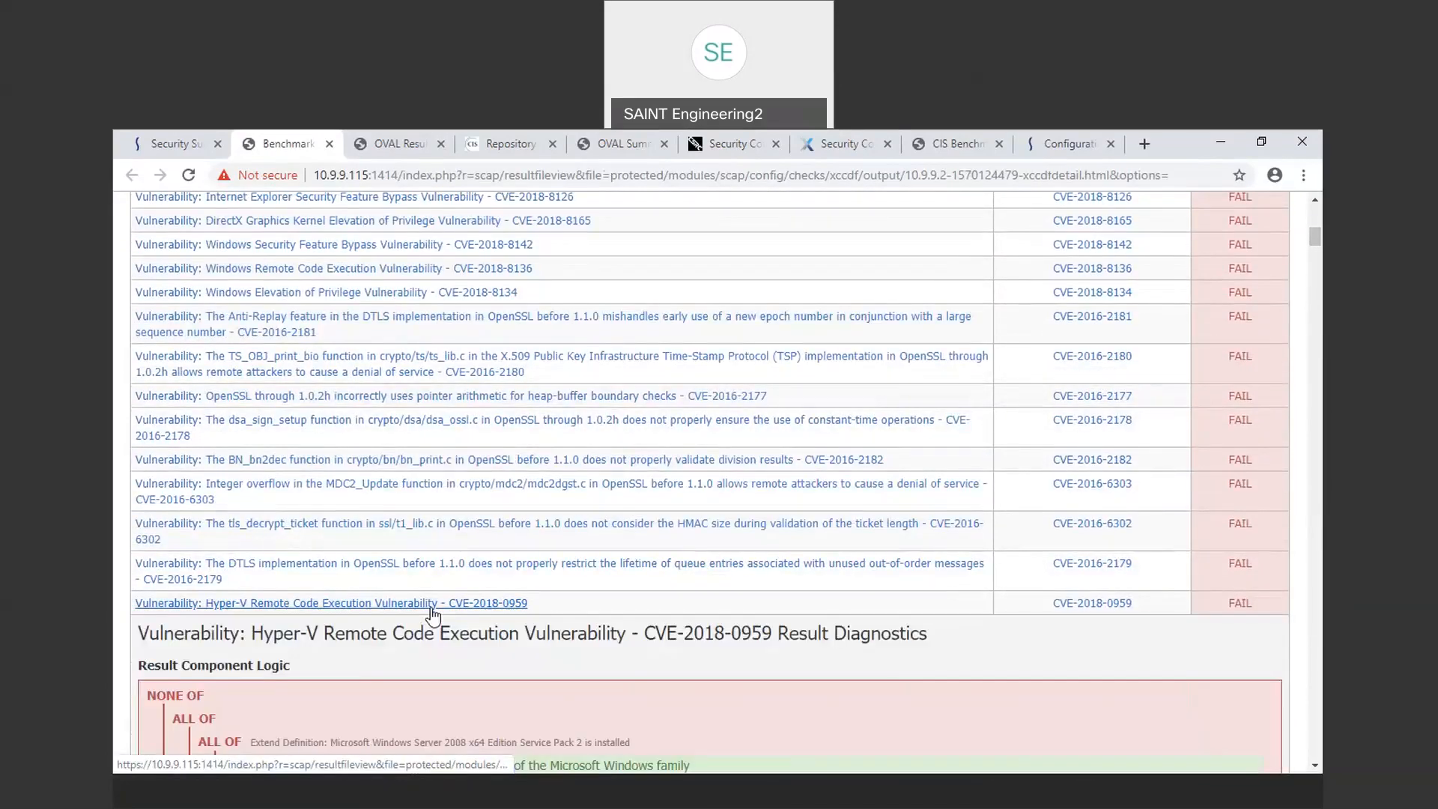
pyautogui.scroll(-2, 604, 699)
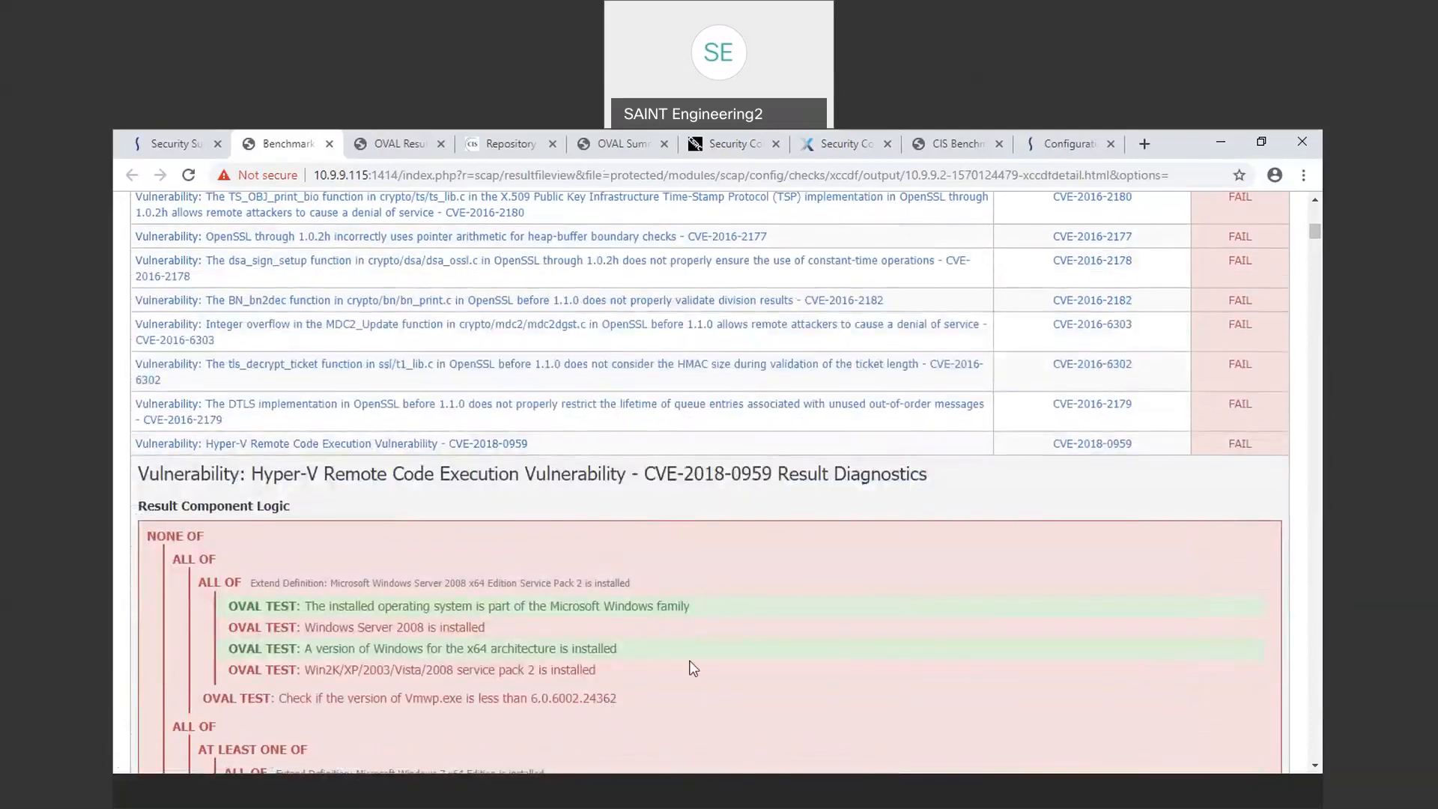
pyautogui.scroll(-1, 837, 639)
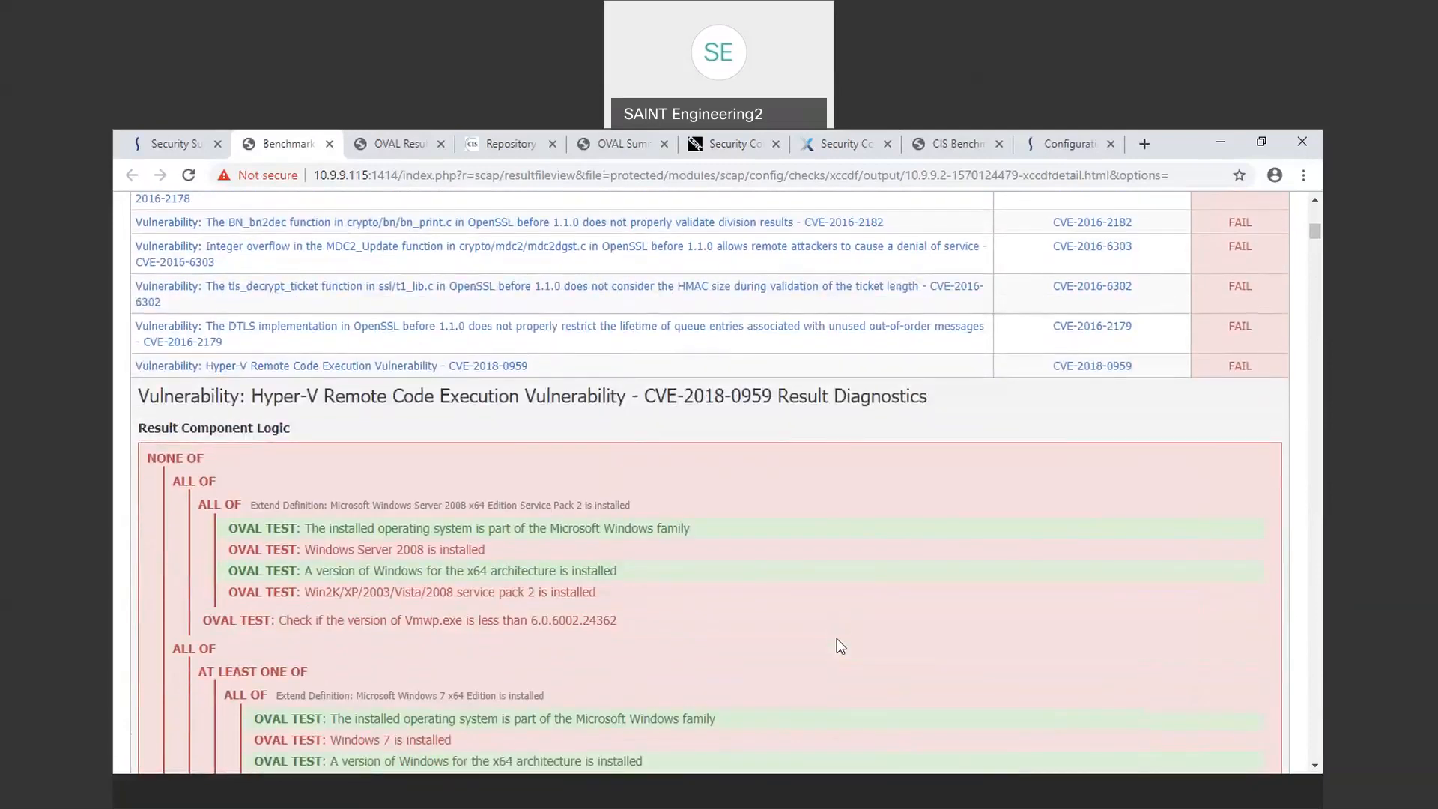
pyautogui.scroll(-5, 836, 638)
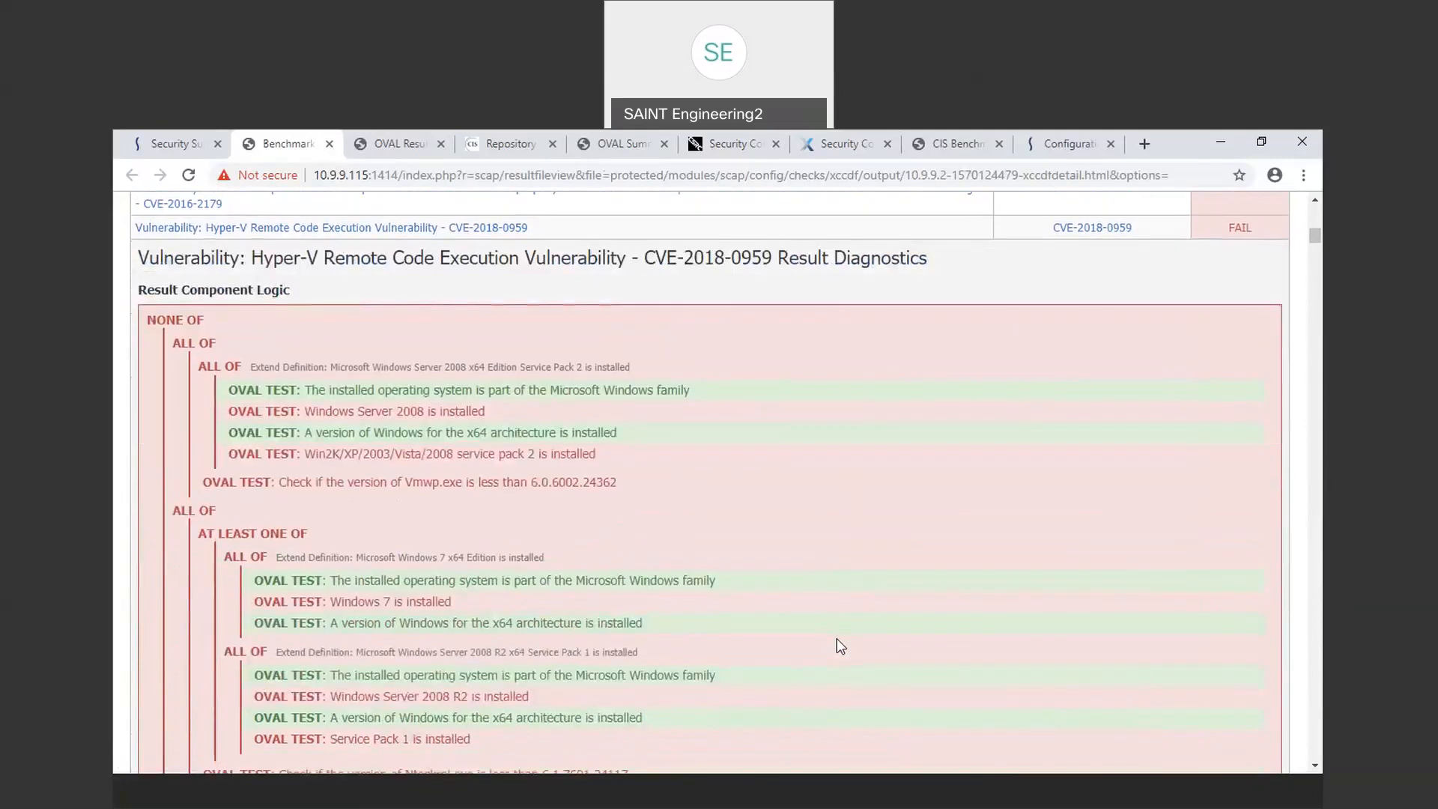
pyautogui.scroll(-5, 838, 638)
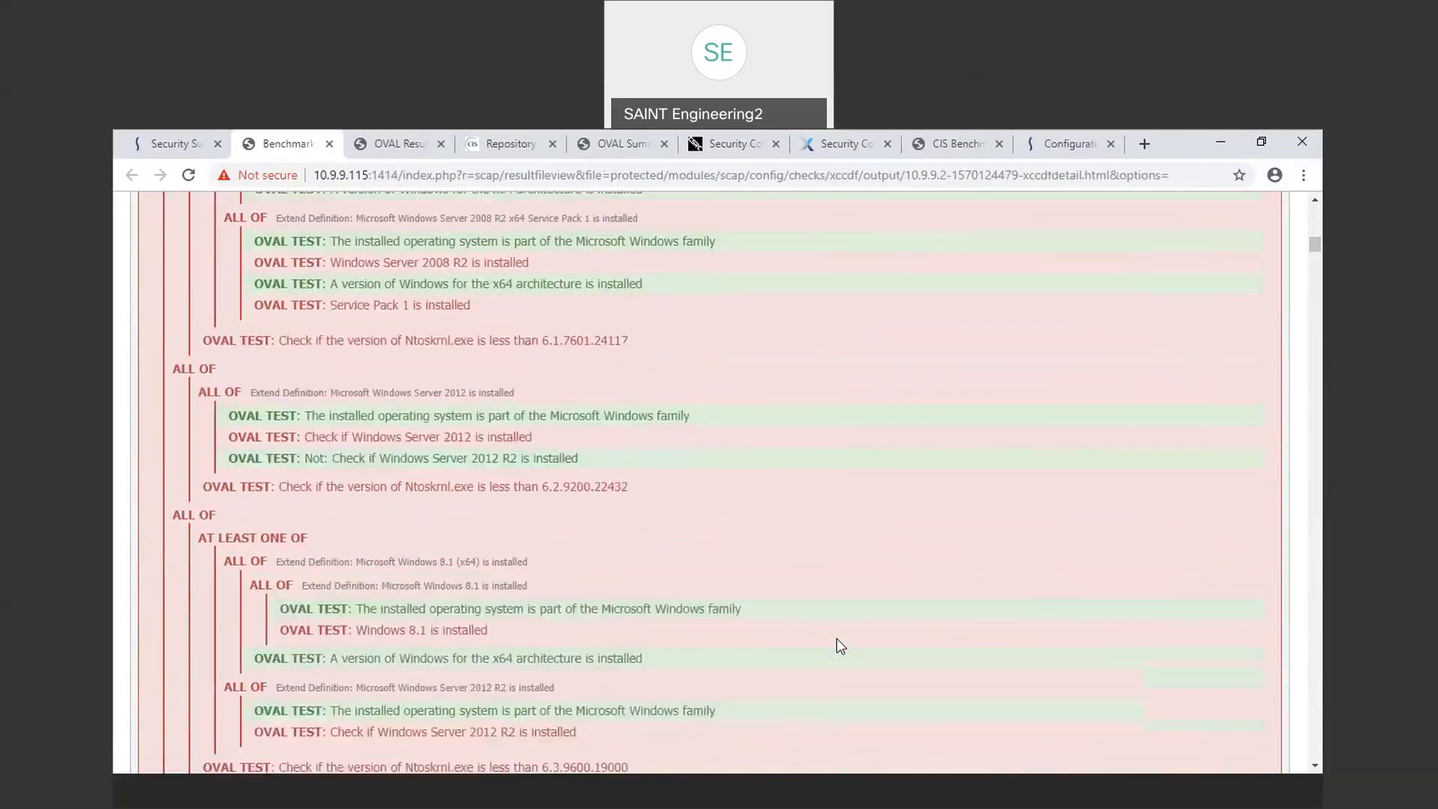
pyautogui.scroll(-12, 837, 638)
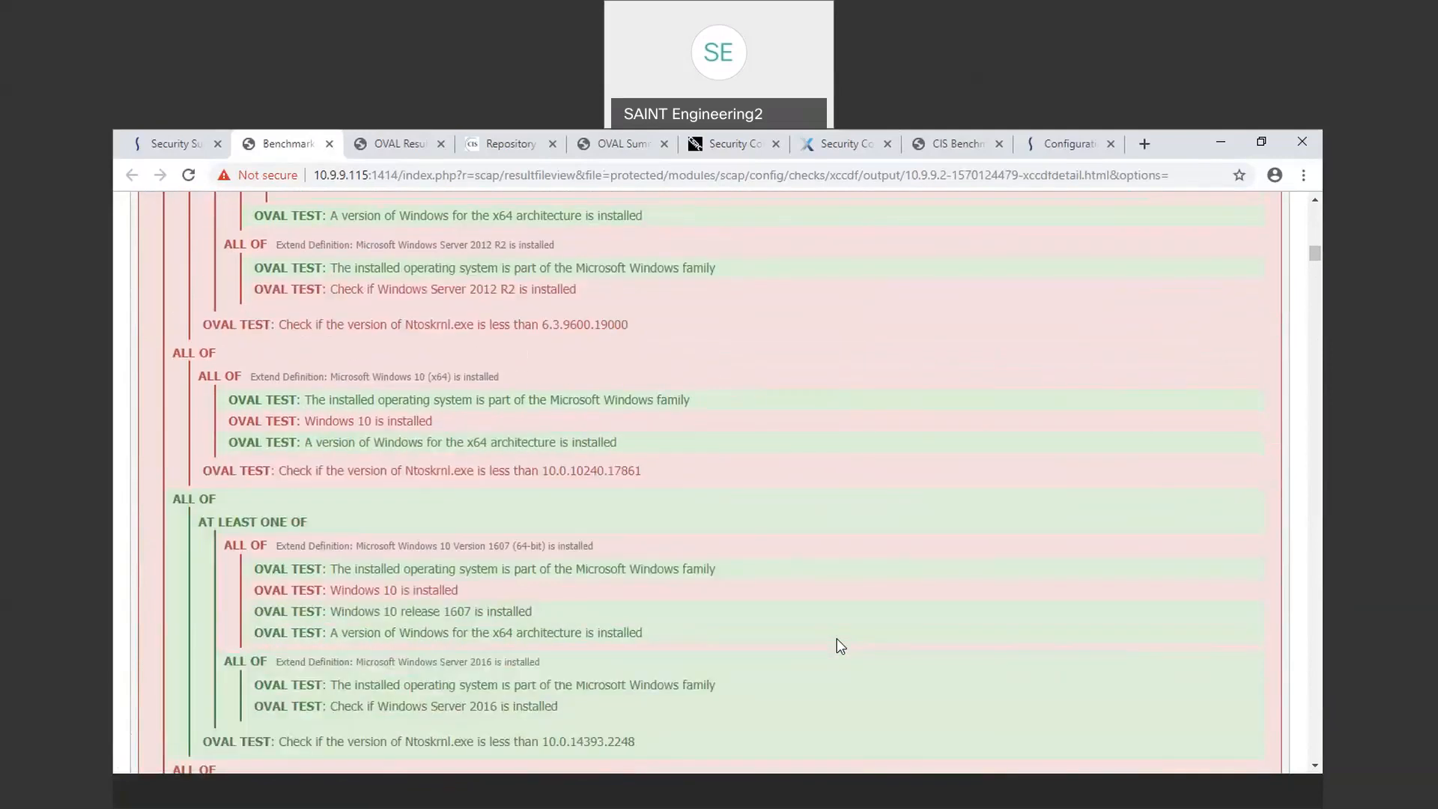
pyautogui.scroll(-4, 838, 638)
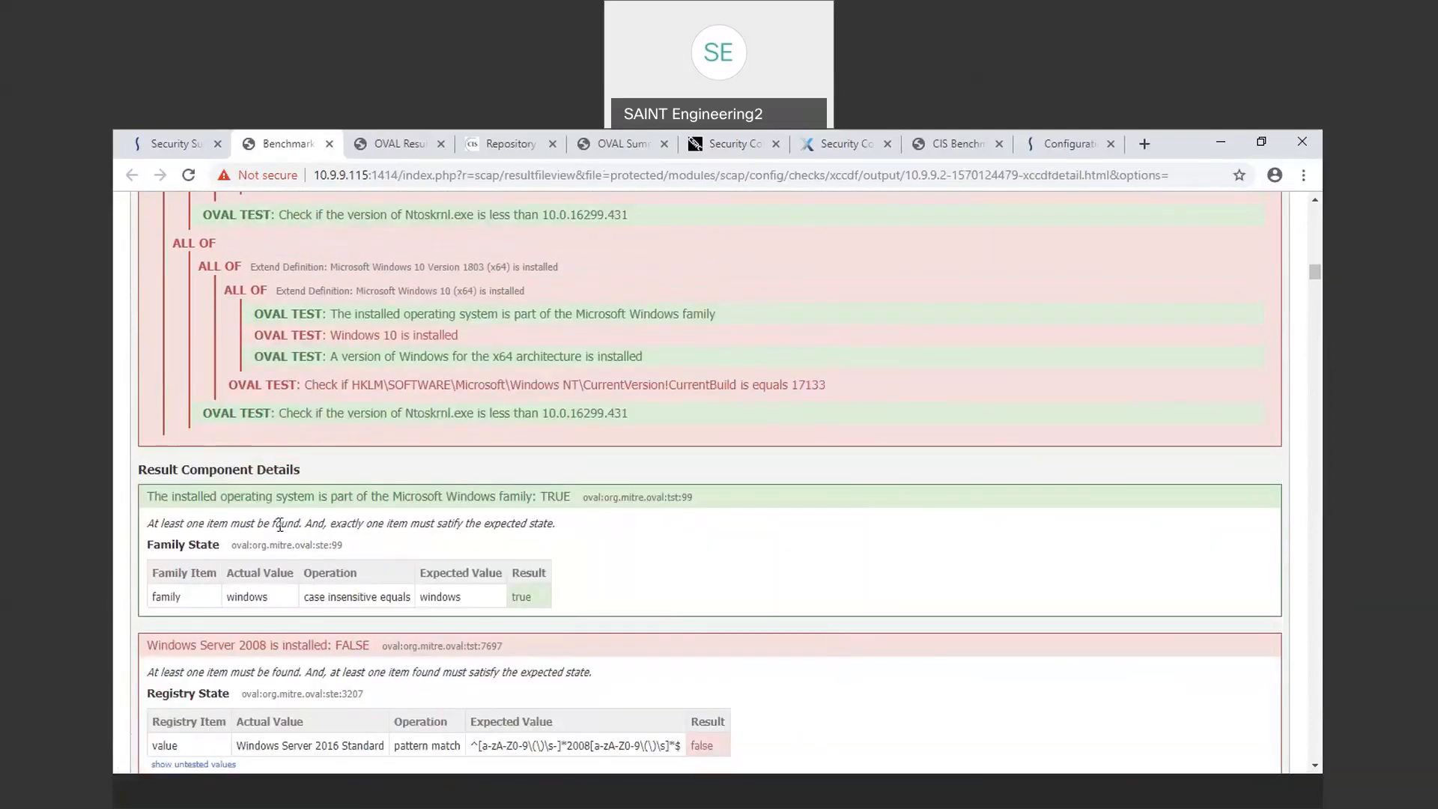
pyautogui.scroll(-1, 355, 543)
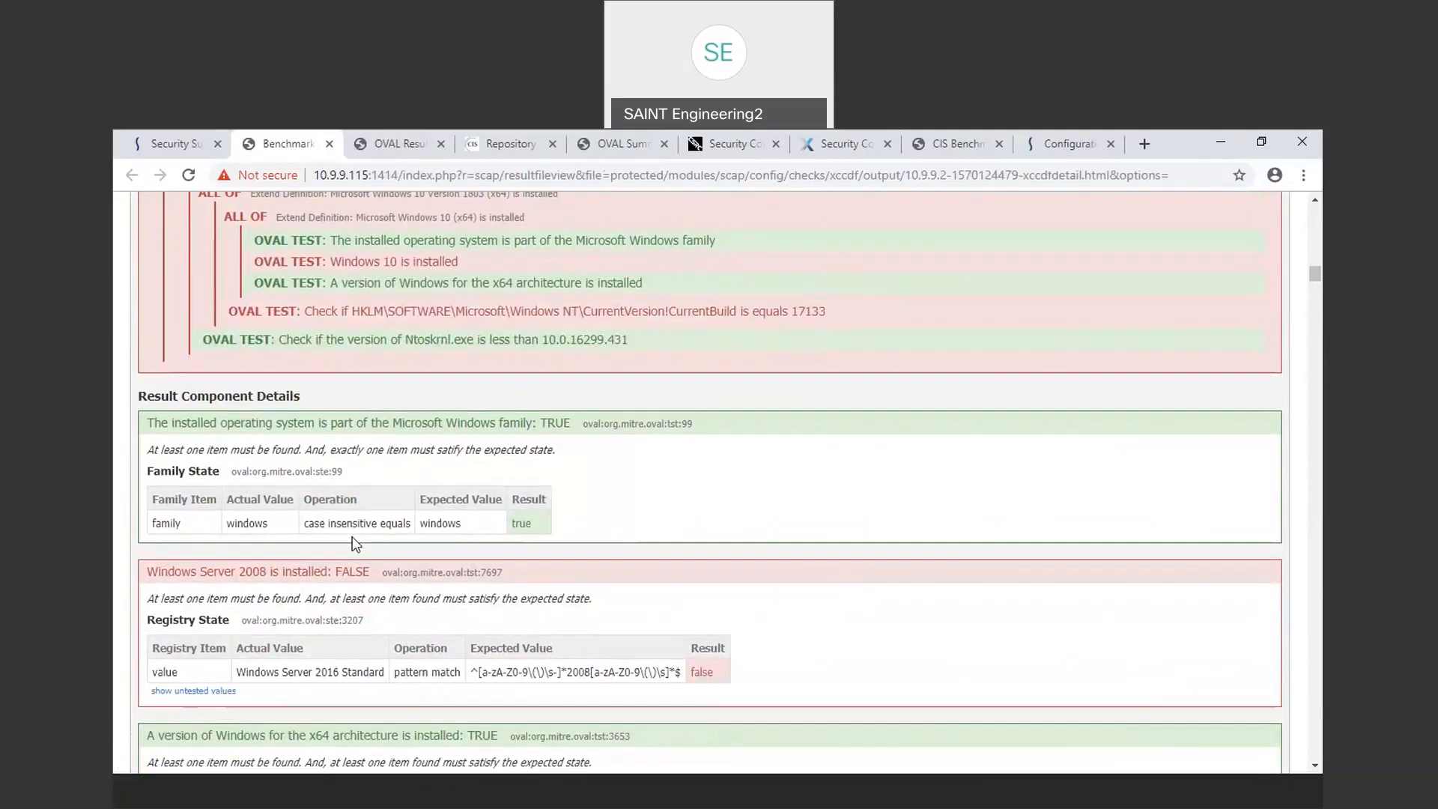
# Step: Show untested values for the Windows Server 2008 registry state test and highlight its key and name entries
pyautogui.click(175, 691)
pyautogui.scroll(-3, 799, 726)
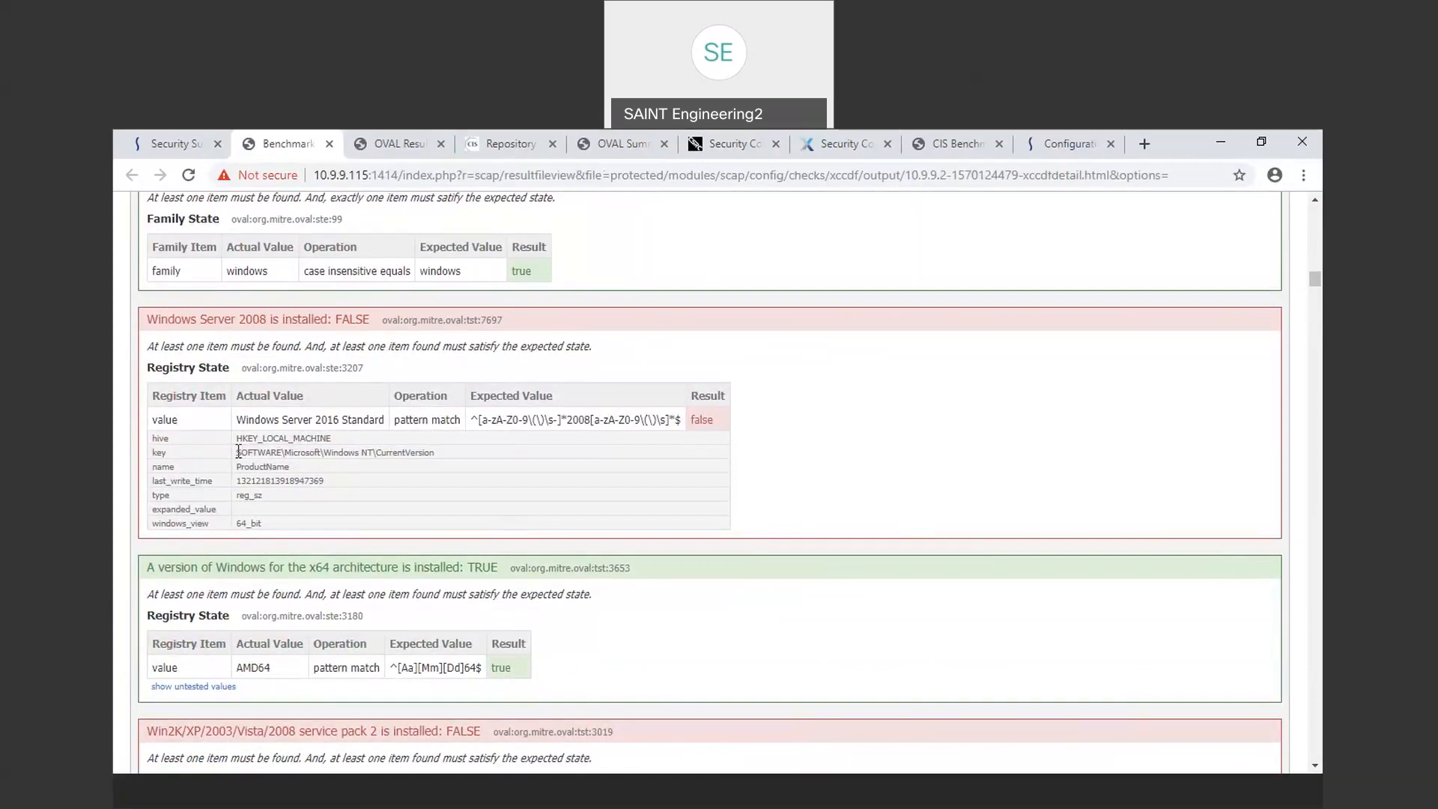
pyautogui.moveTo(238, 452); pyautogui.dragTo(463, 471)
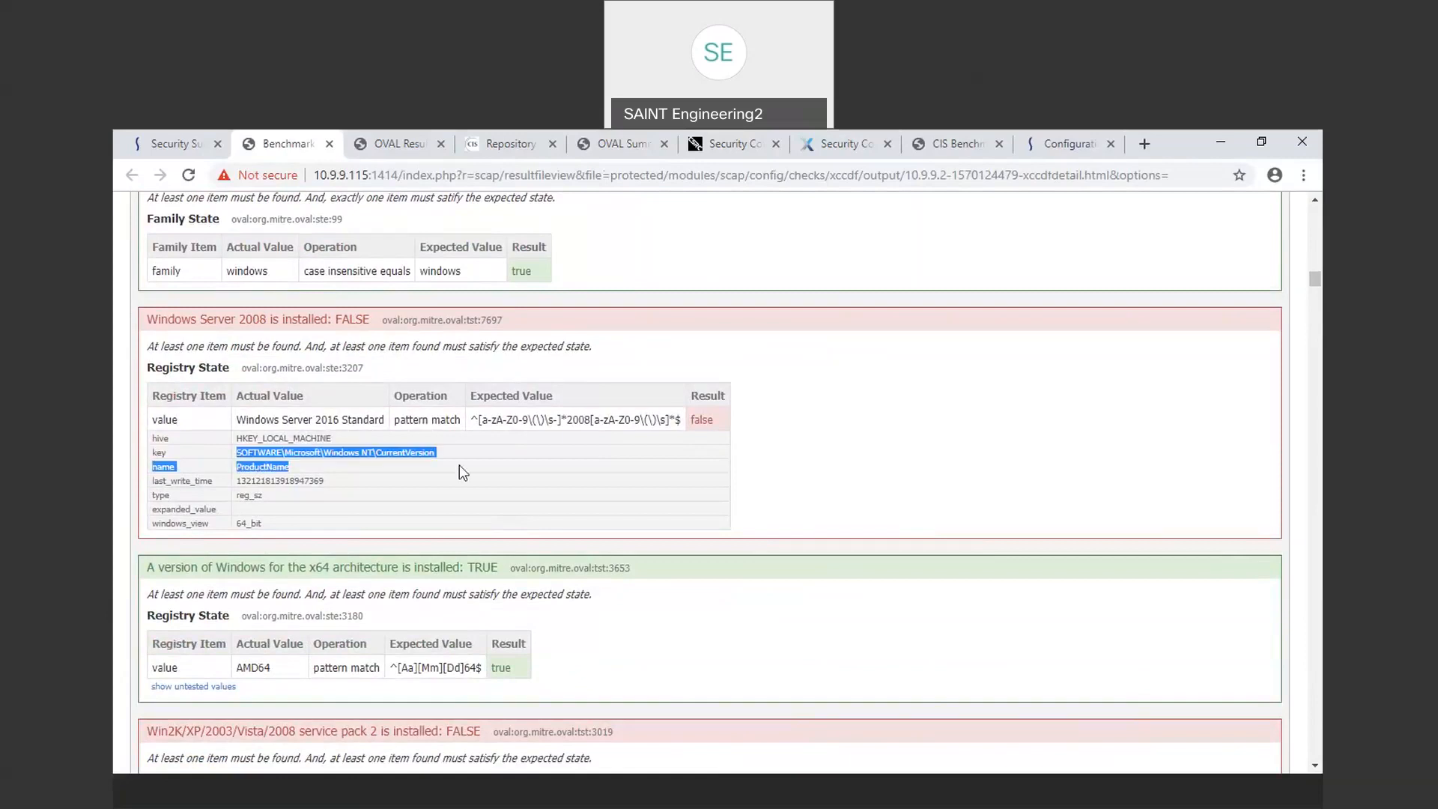
pyautogui.click(470, 465)
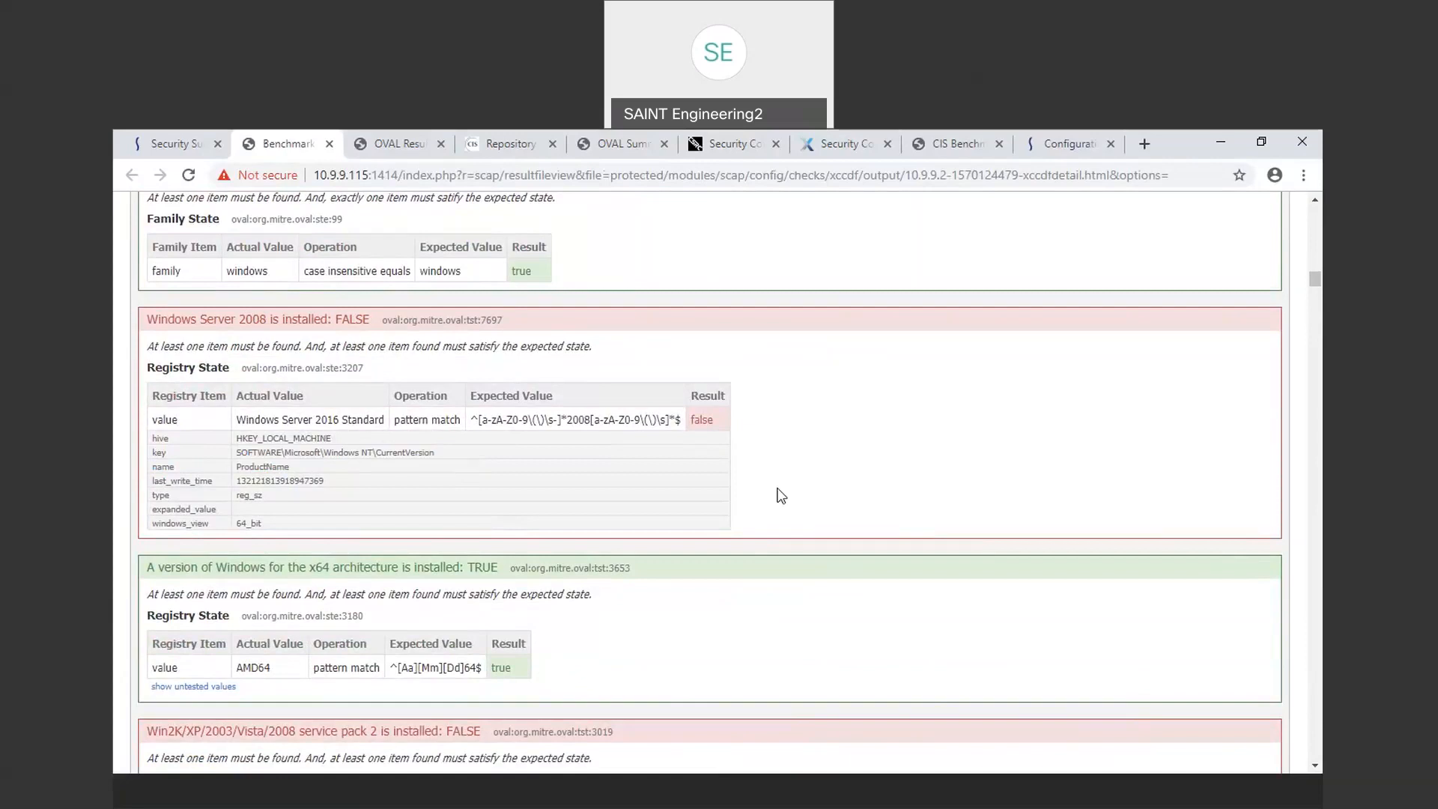
pyautogui.scroll(5, 781, 495)
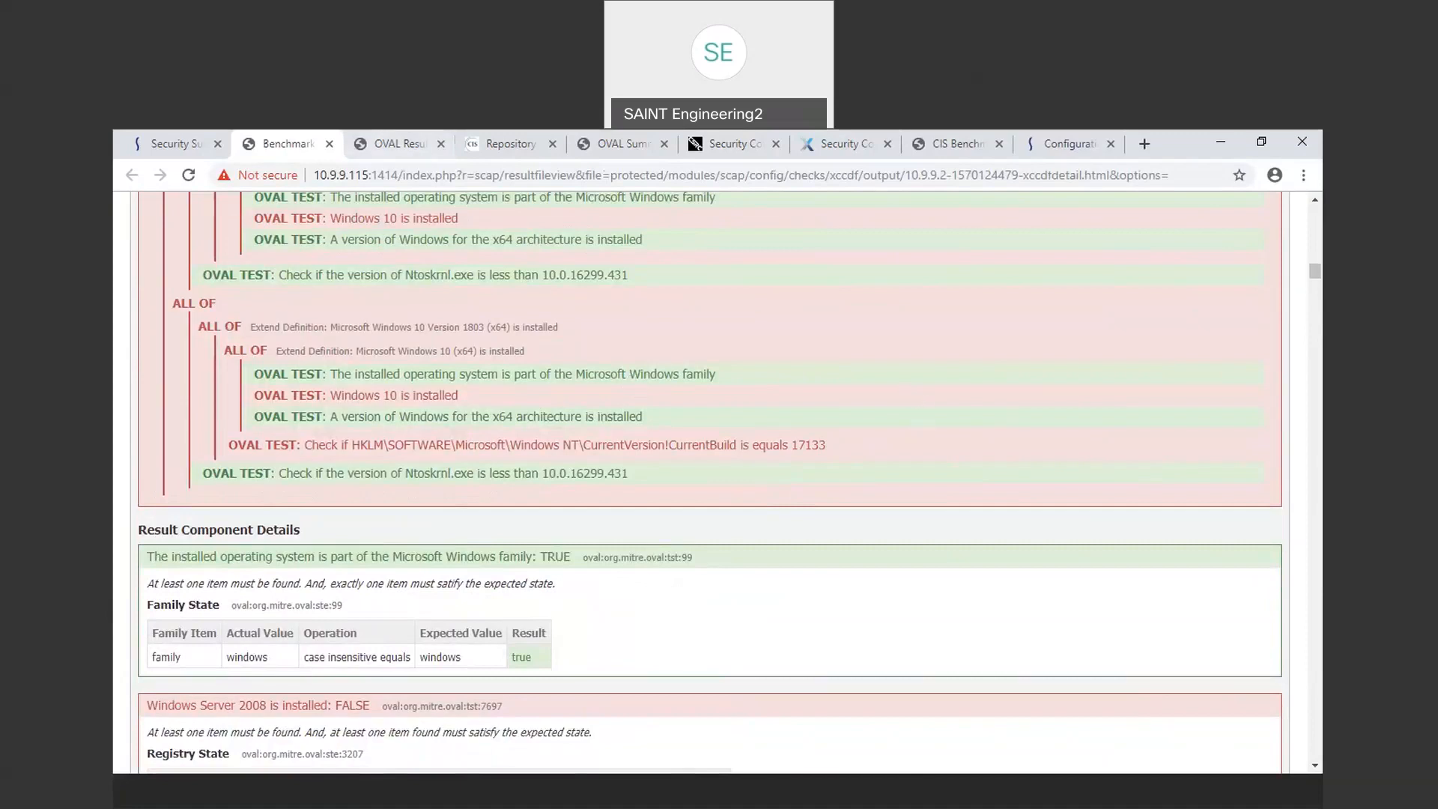
# Step: Return to the Security Suite tab and close the Report Viewer
pyautogui.click(166, 146)
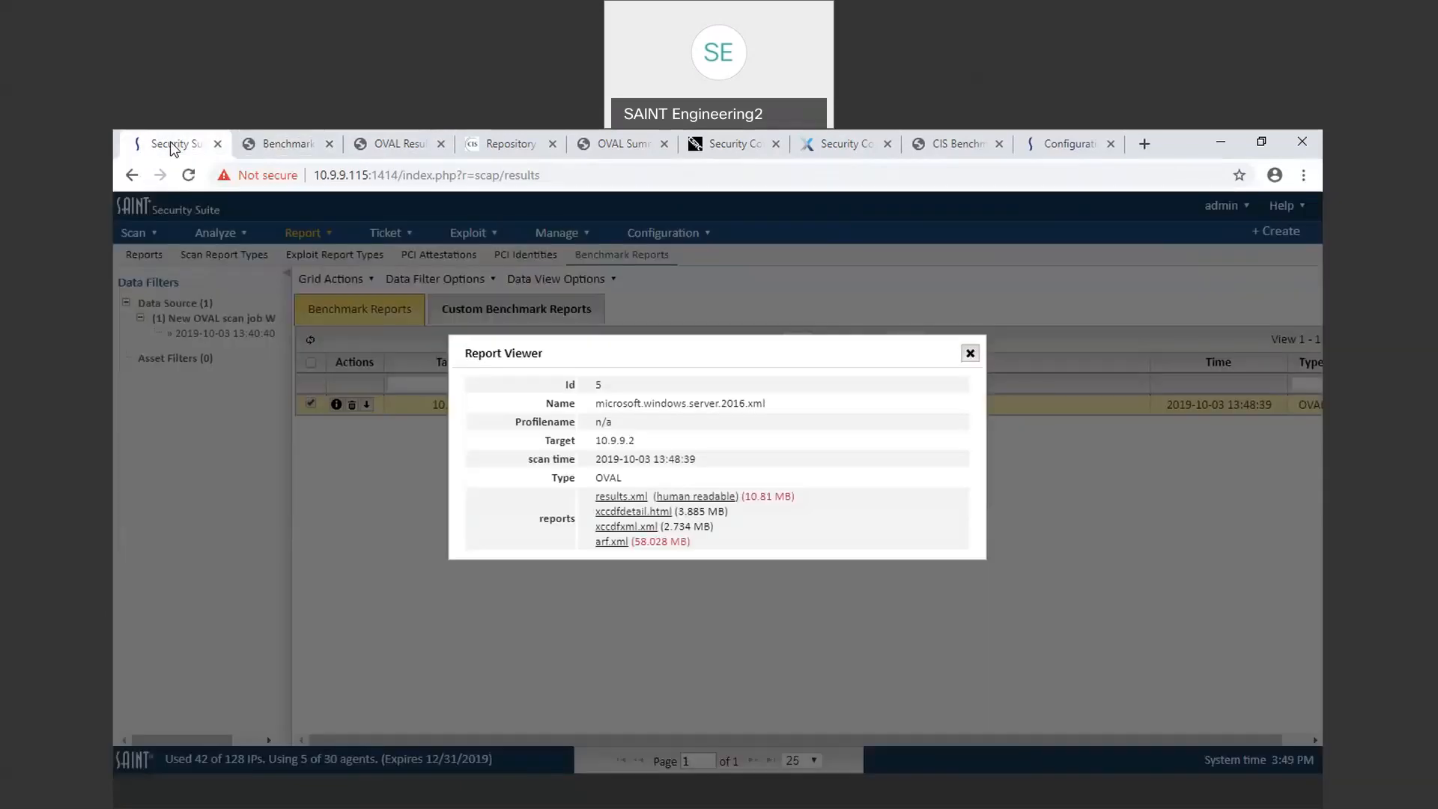
pyautogui.click(968, 353)
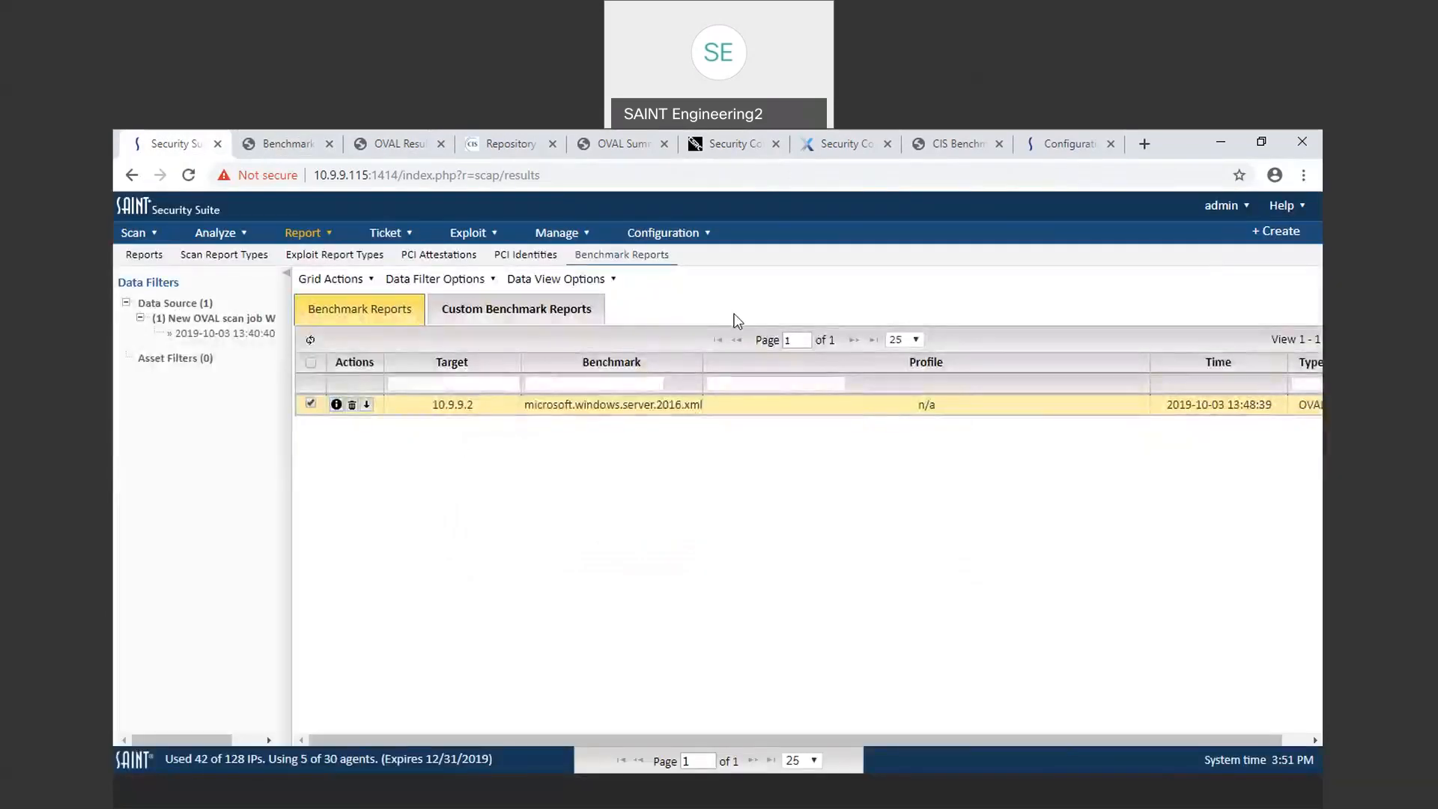
# Step: Select the 2019/10/03 13:40:40 scan of the New OVAL scan job Win2016 as the data set for custom benchmark reports
pyautogui.click(475, 311)
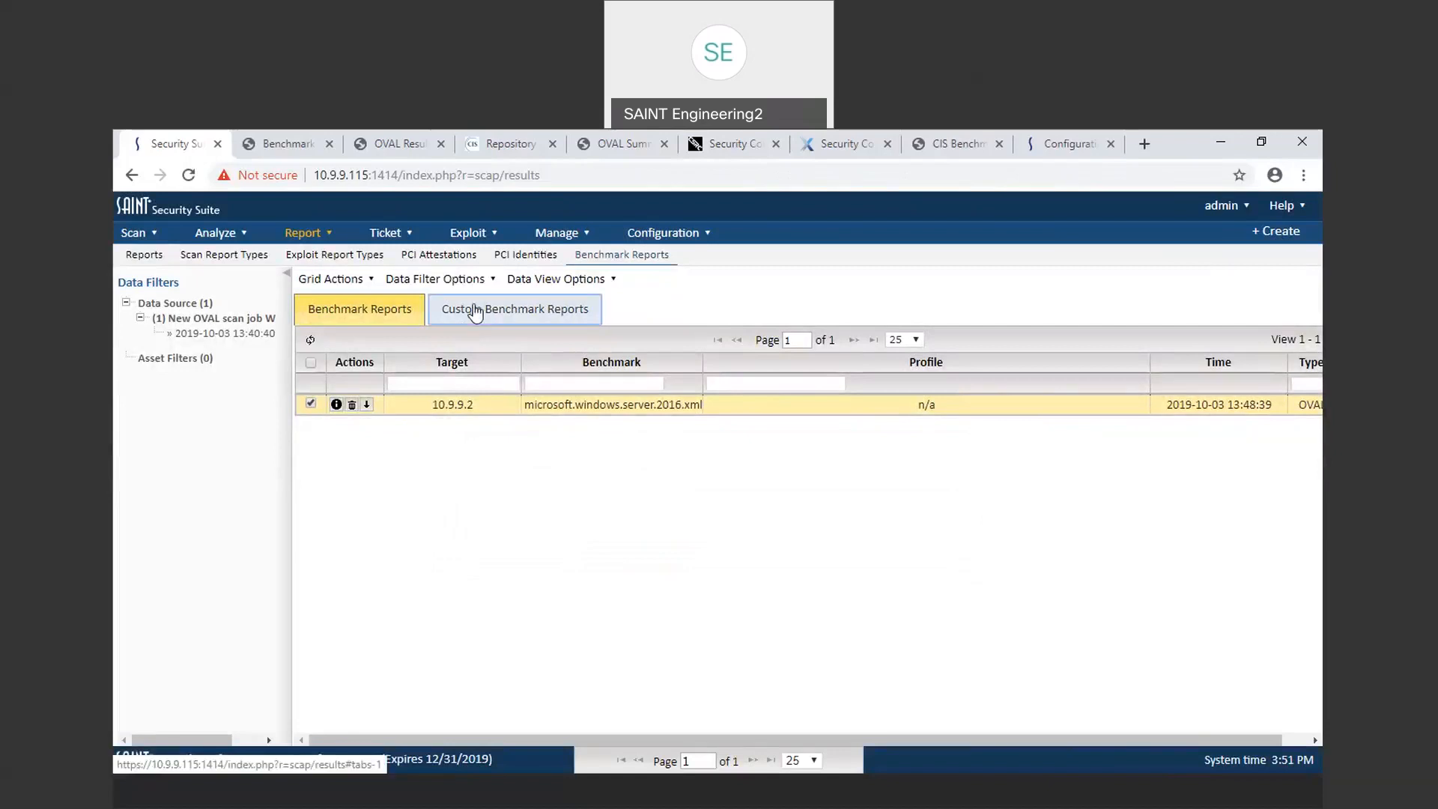
pyautogui.click(357, 278)
pyautogui.click(432, 280)
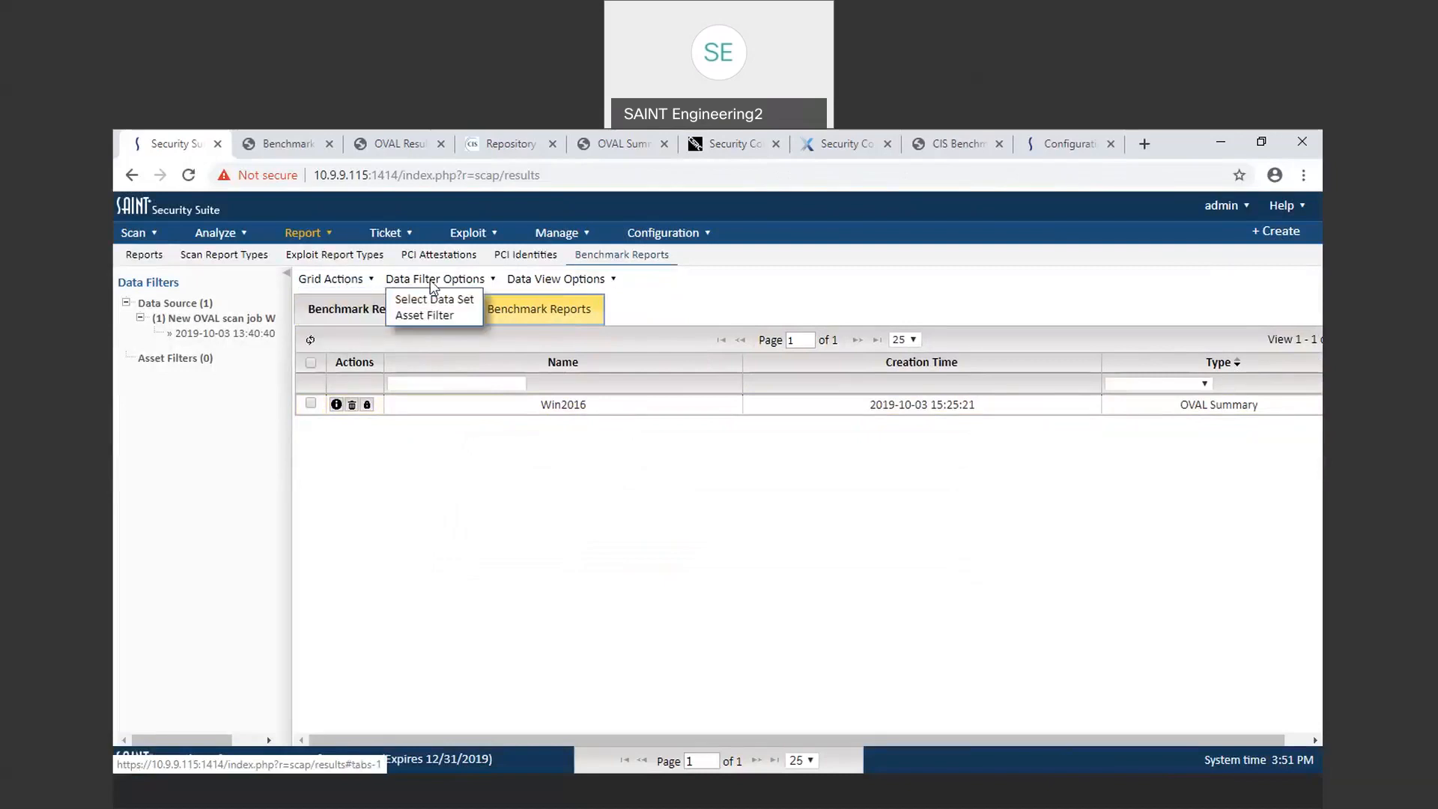
pyautogui.click(429, 299)
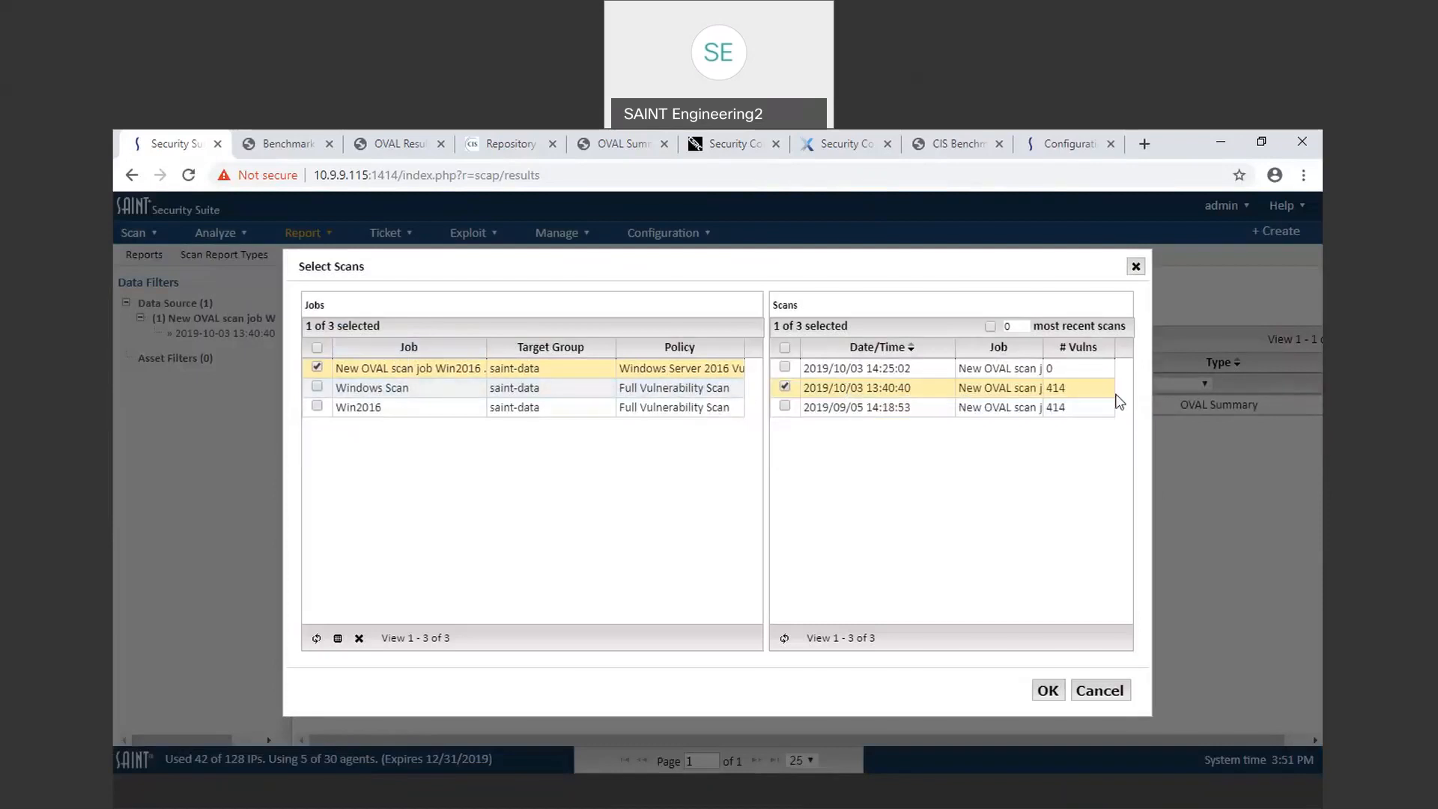
pyautogui.click(1048, 693)
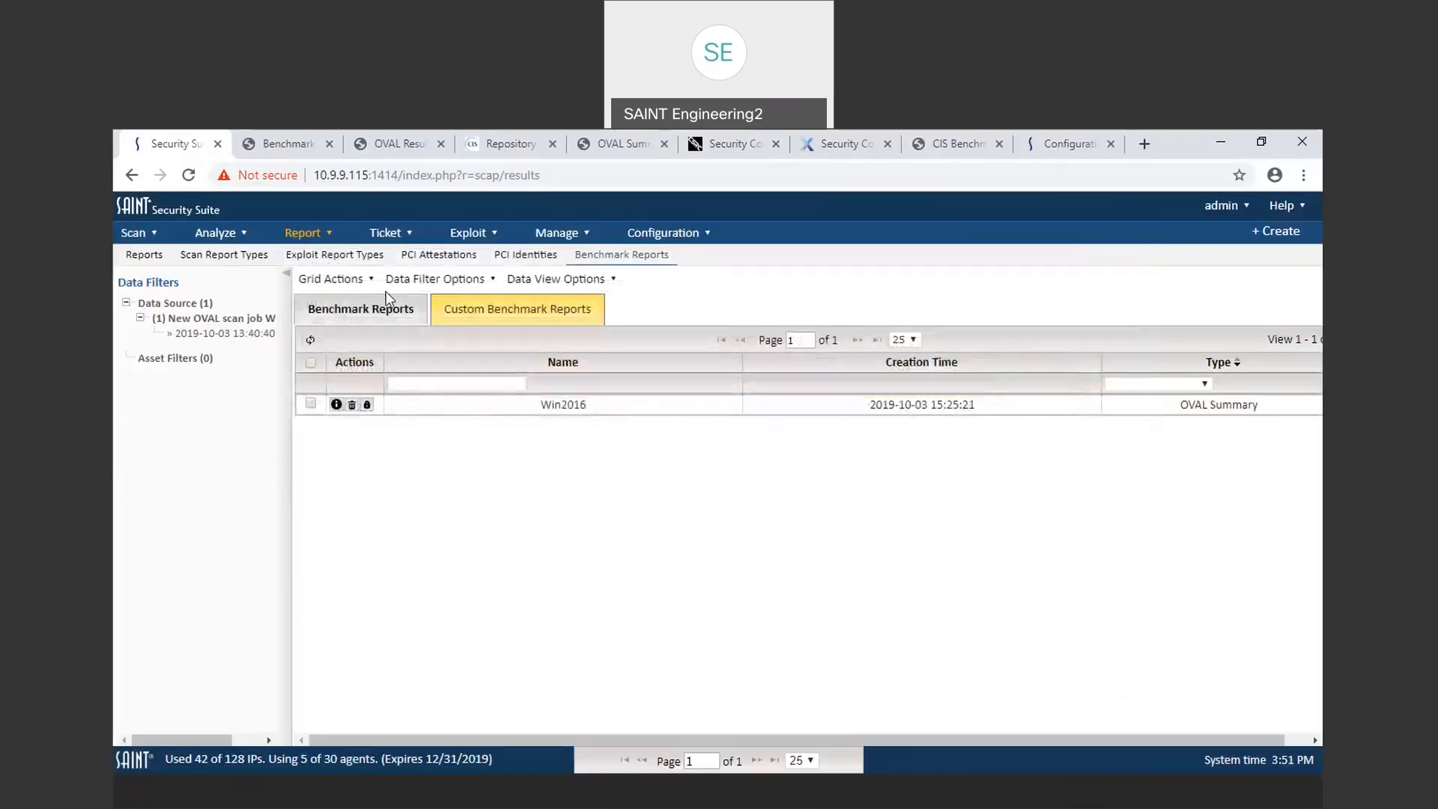
# Step: Start a new OVAL Summary custom report titled Win2016 2 and advance through the wizard to Other Options
pyautogui.click(337, 280)
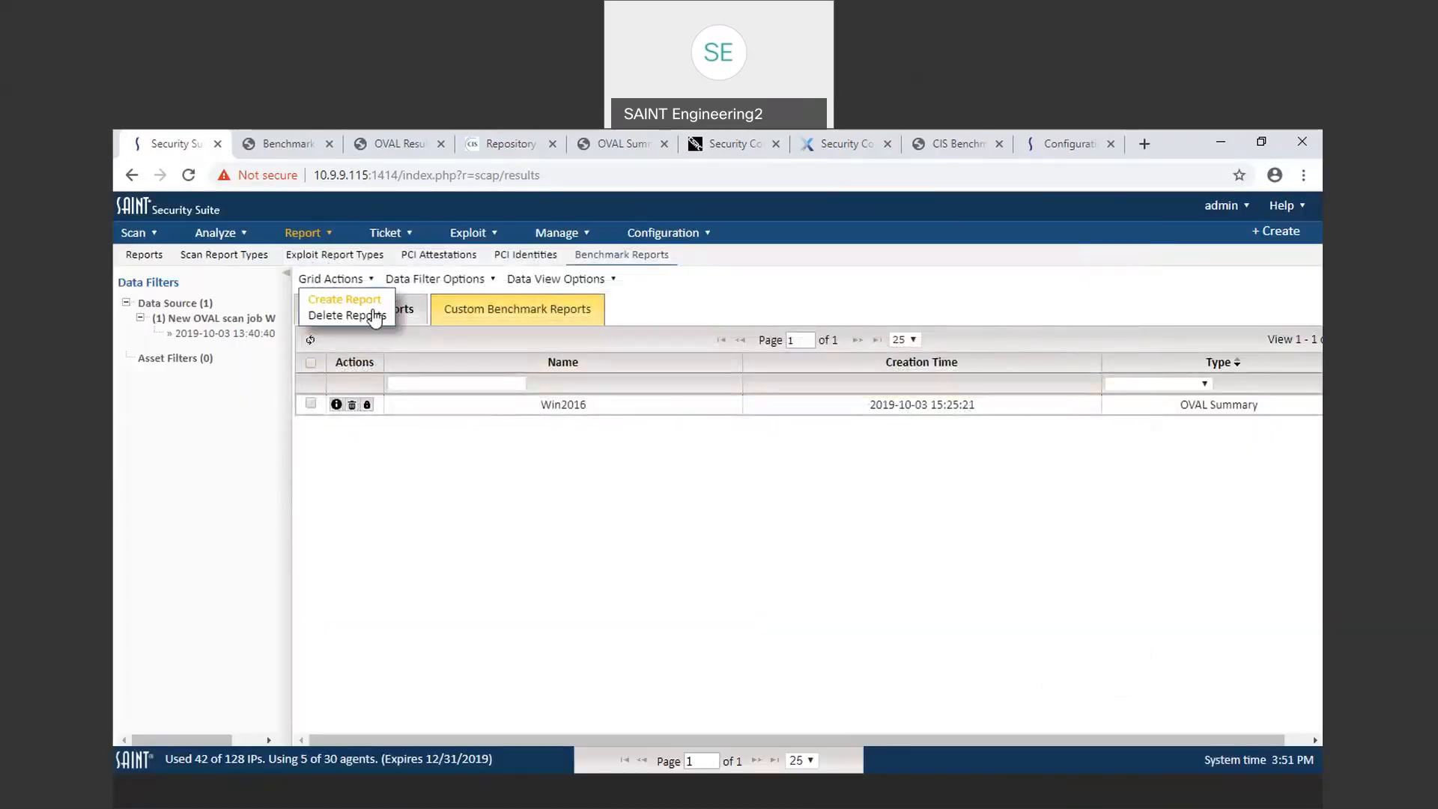
pyautogui.click(349, 300)
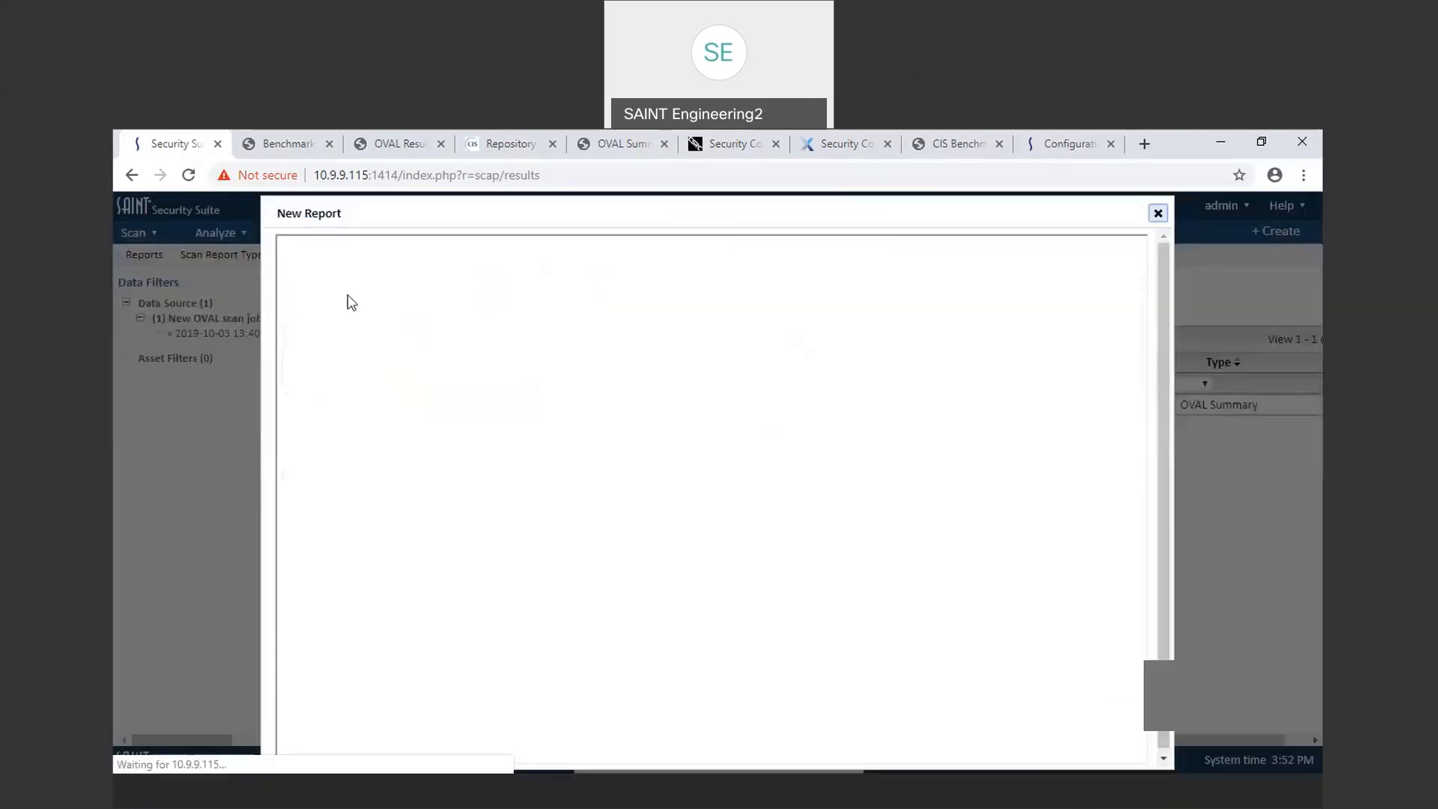
pyautogui.click(545, 456)
pyautogui.click(552, 500)
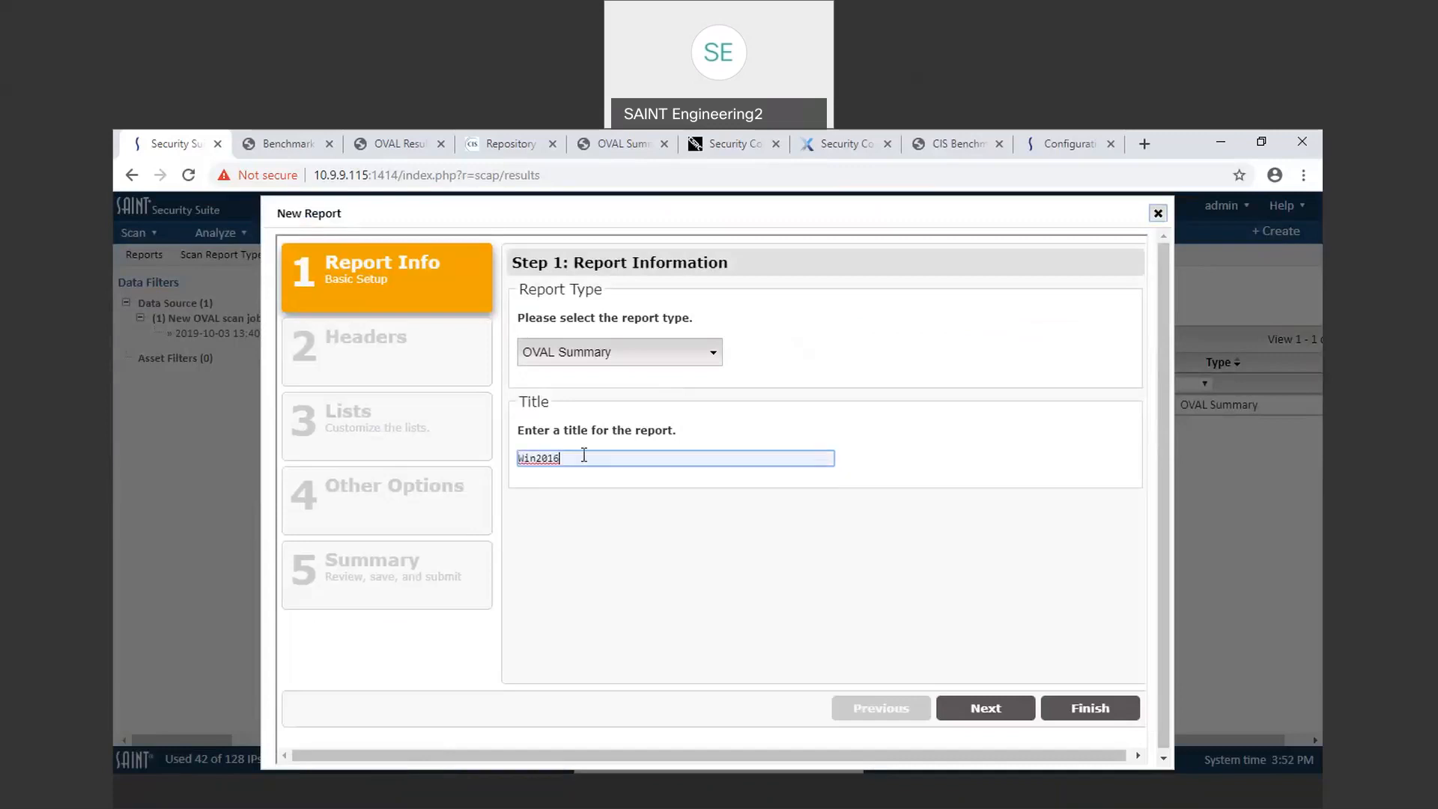
pyautogui.write('2')
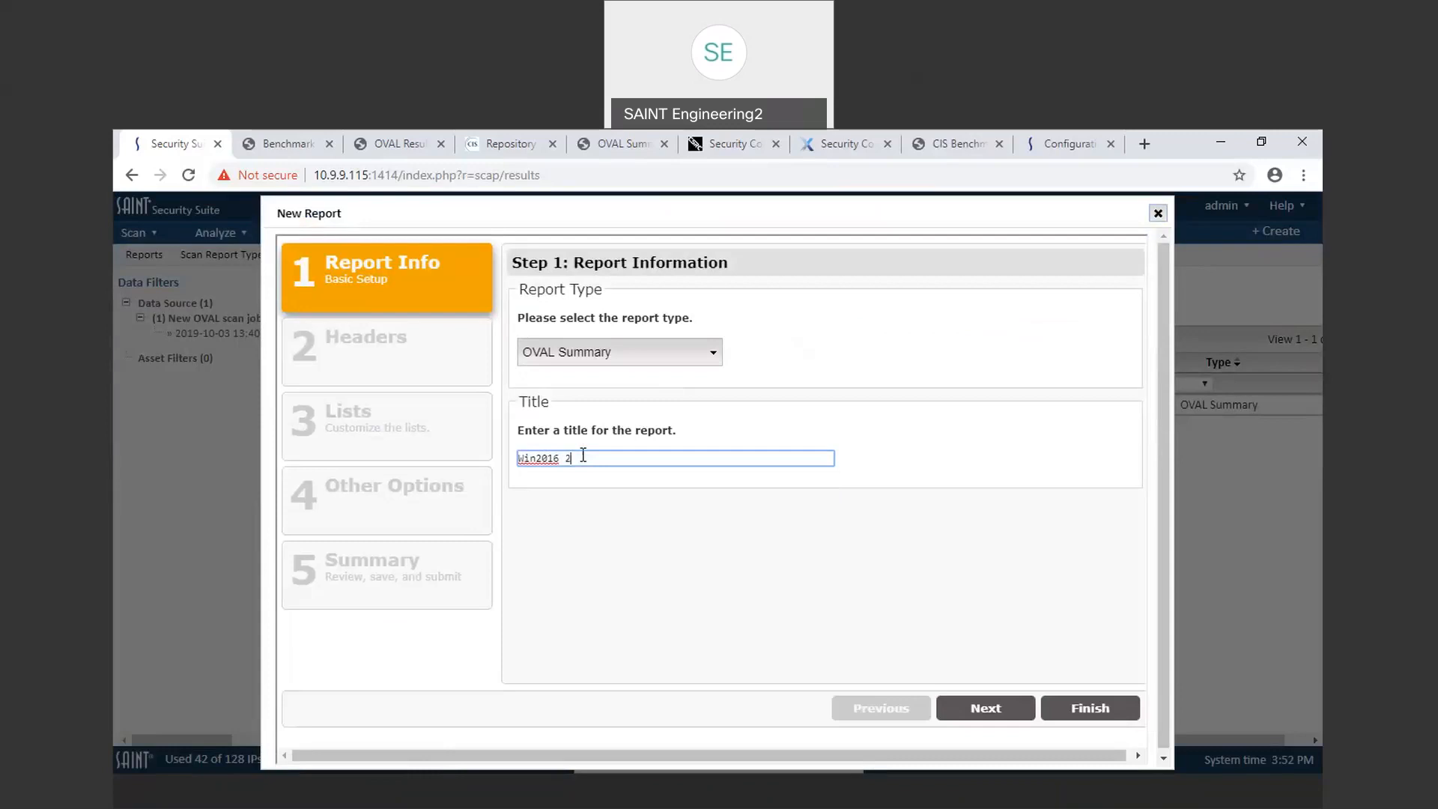
pyautogui.click(987, 708)
pyautogui.click(993, 709)
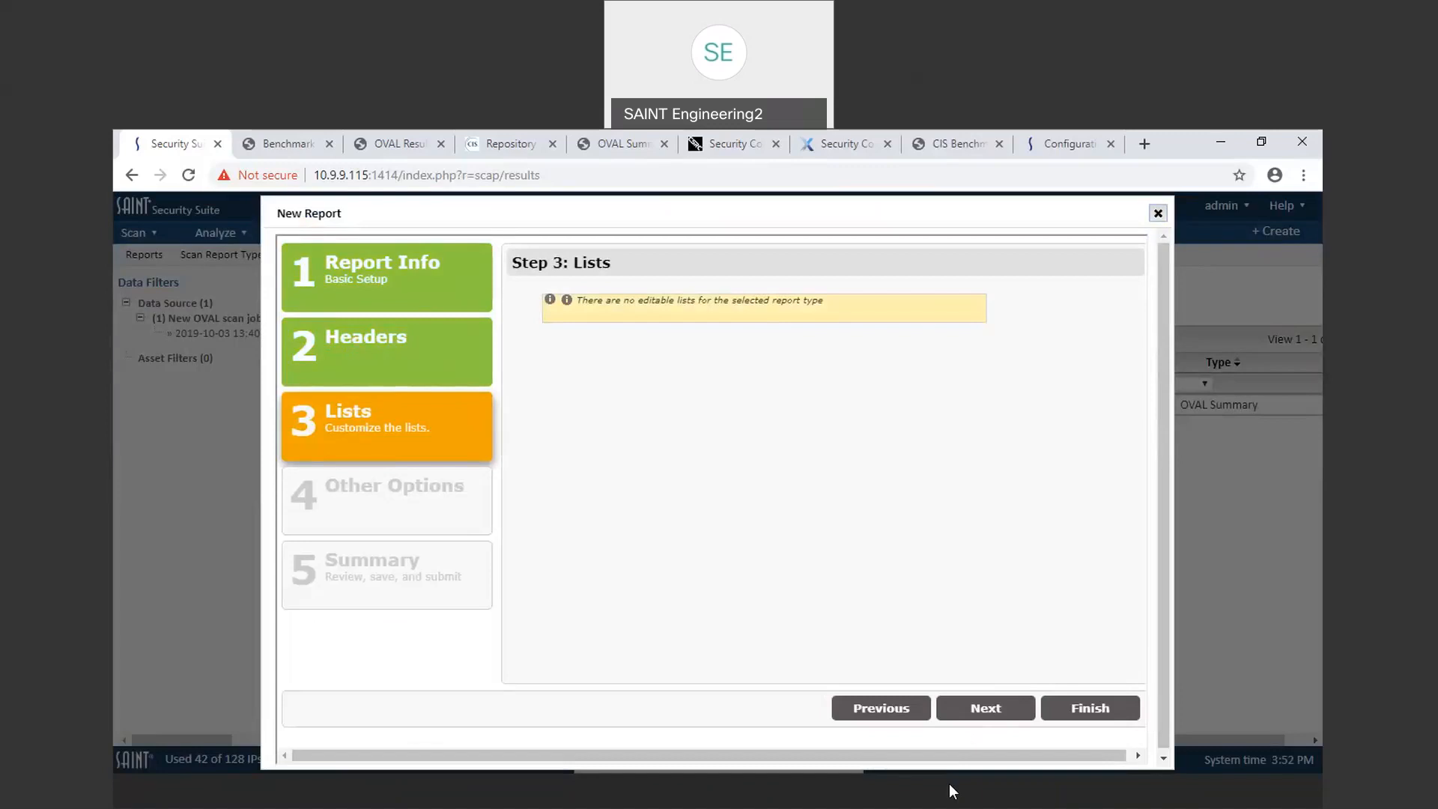
pyautogui.click(966, 721)
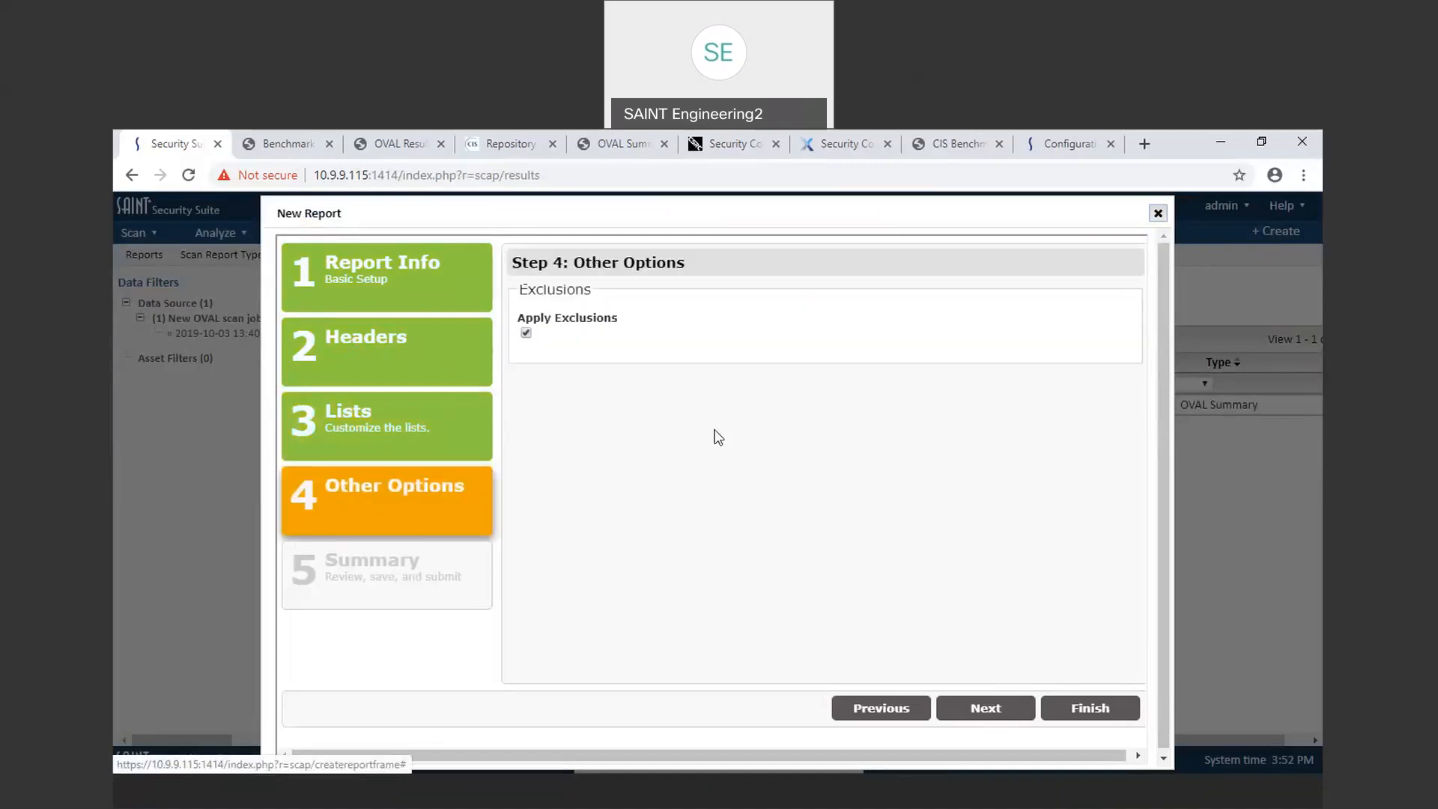
# Step: Toggle the Apply Exclusions option and finish the report wizard
pyautogui.moveTo(533, 318); pyautogui.dragTo(692, 327)
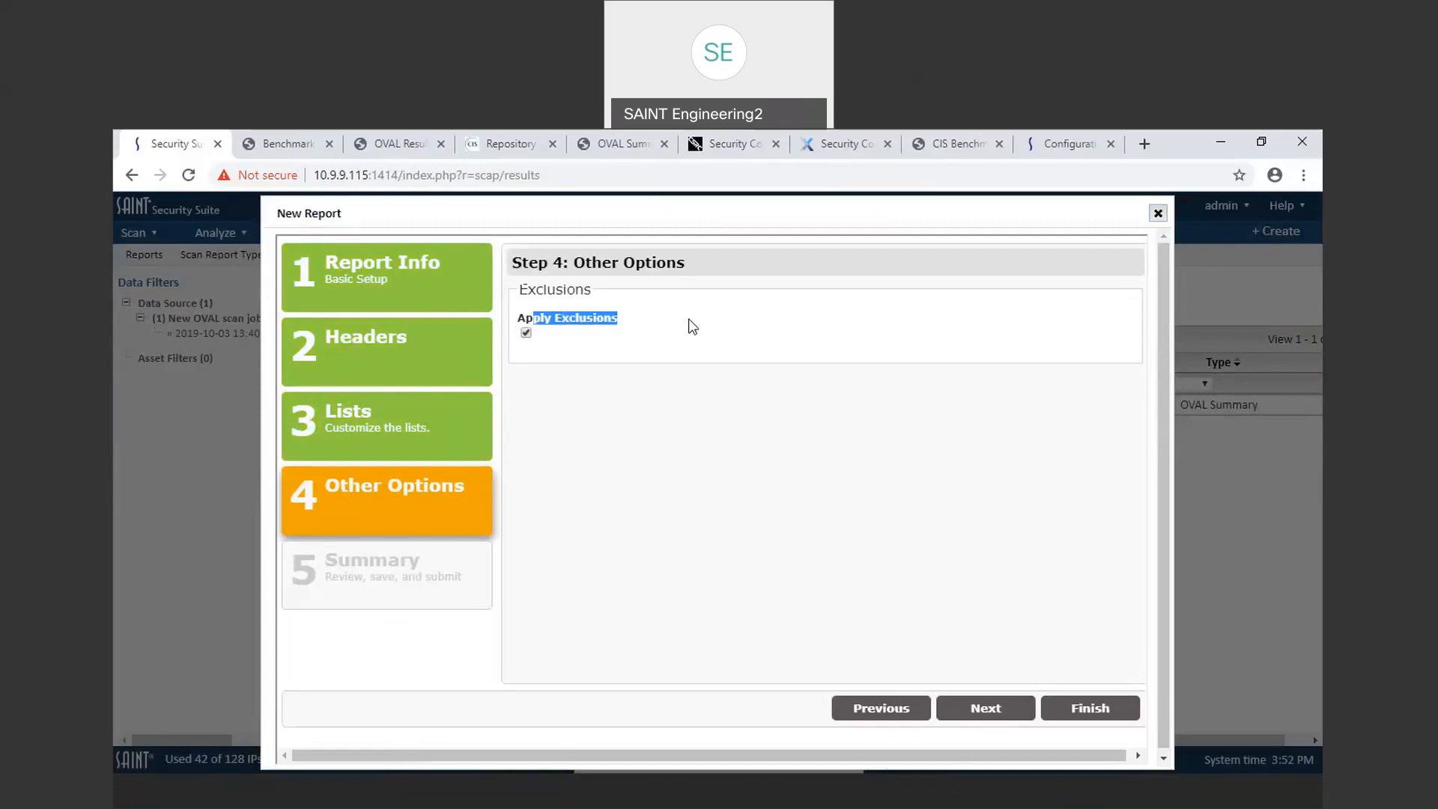
pyautogui.click(526, 333)
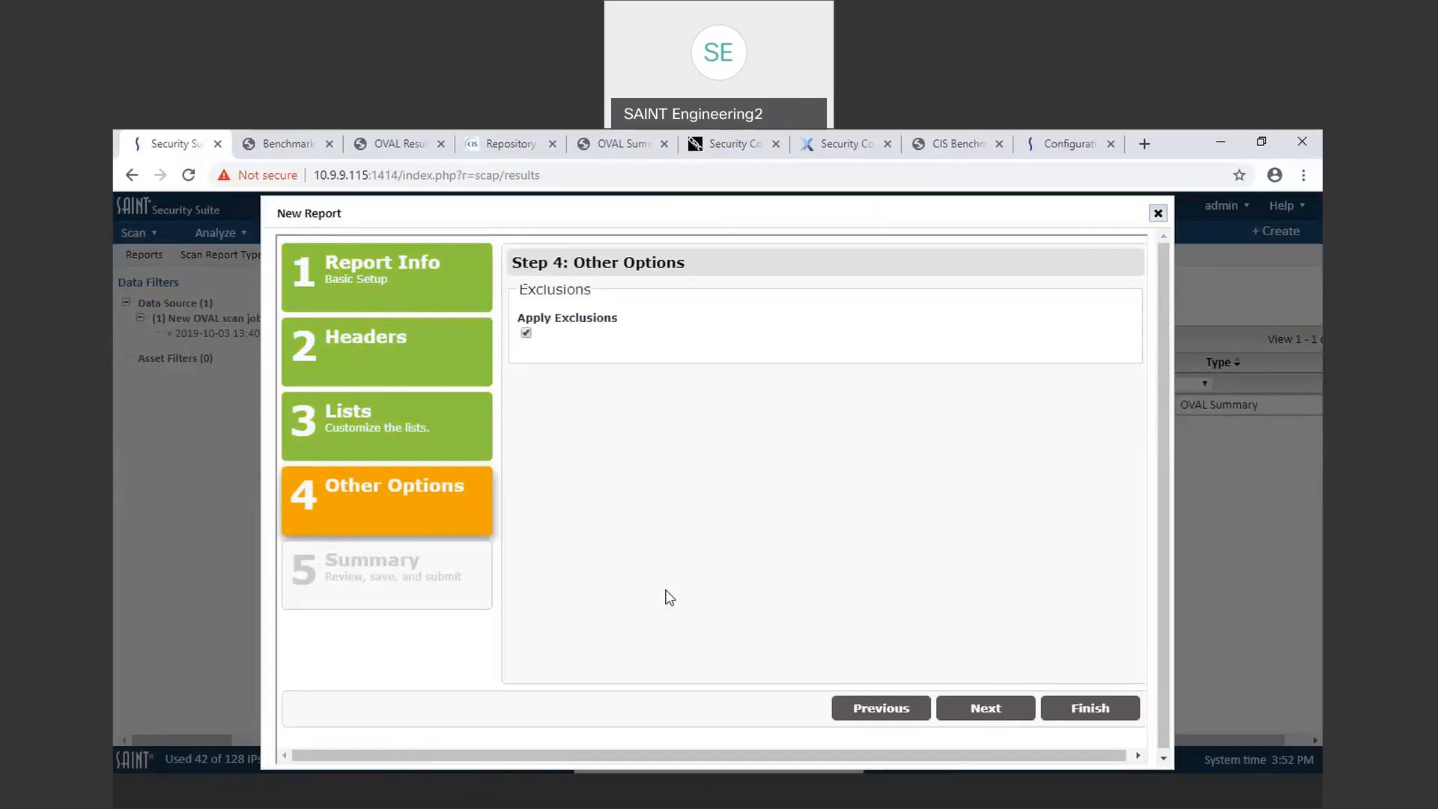
pyautogui.click(976, 710)
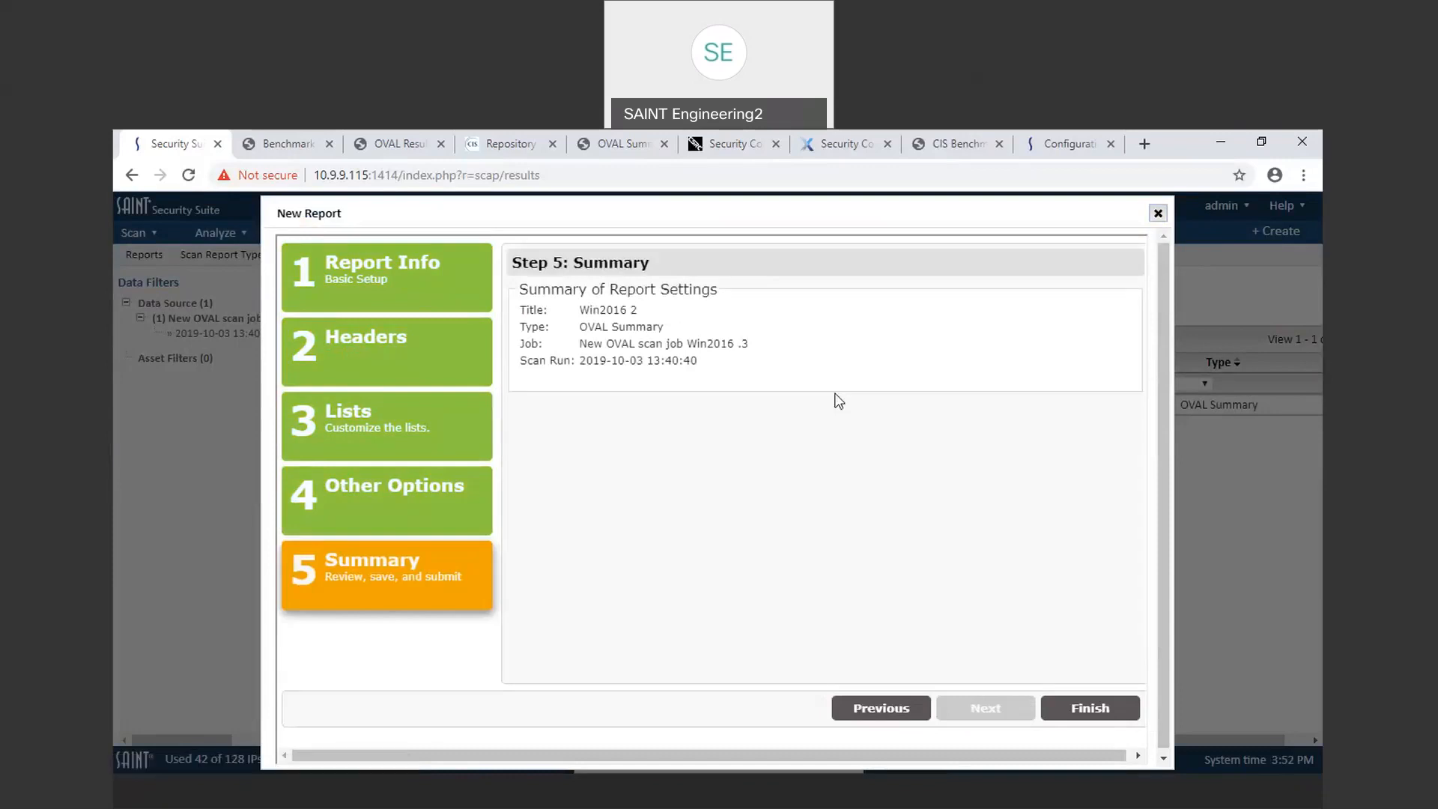
pyautogui.click(1090, 708)
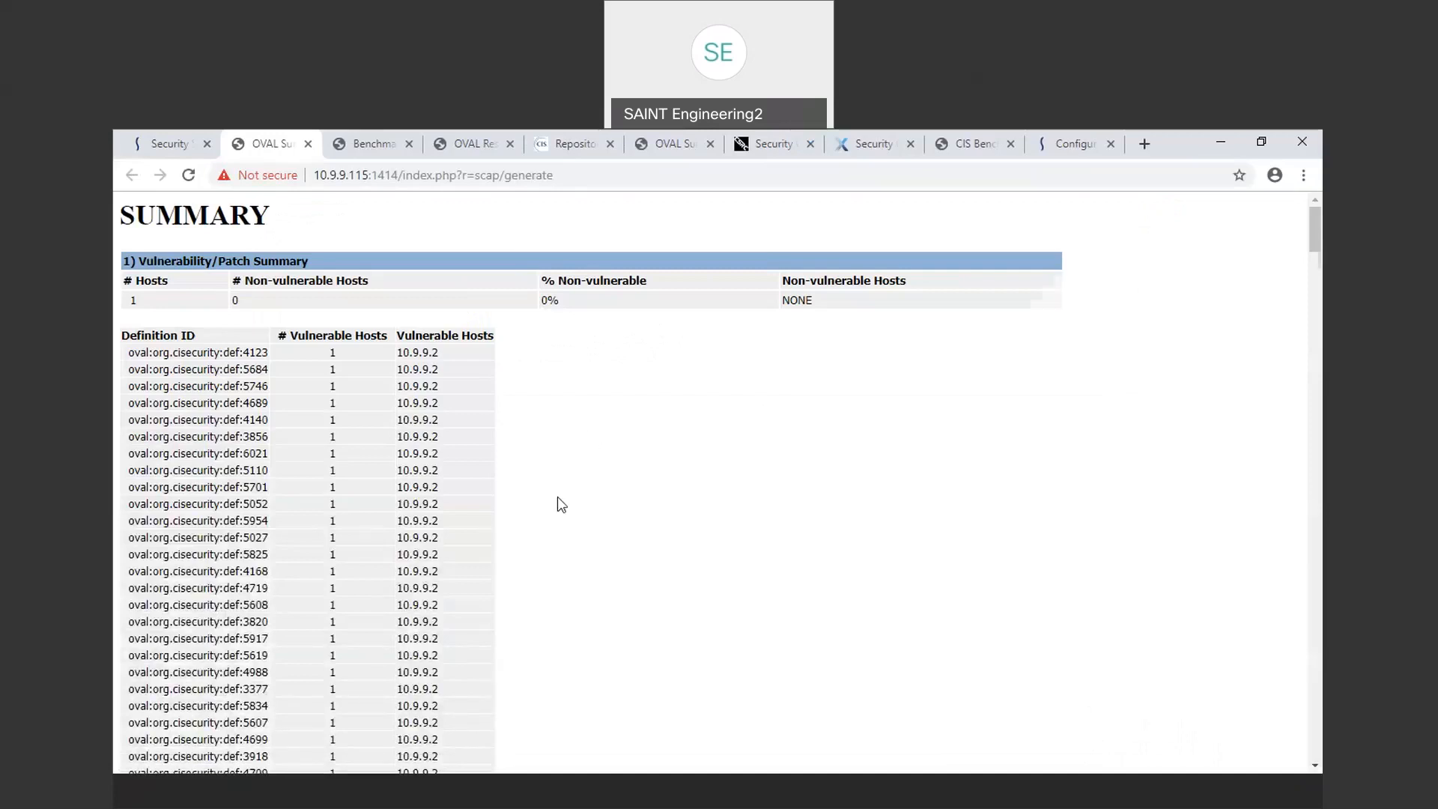
# Step: Scroll through the generated OVAL Summary report and return to the Security Suite tab
pyautogui.scroll(-3, 558, 504)
pyautogui.scroll(-15, 558, 504)
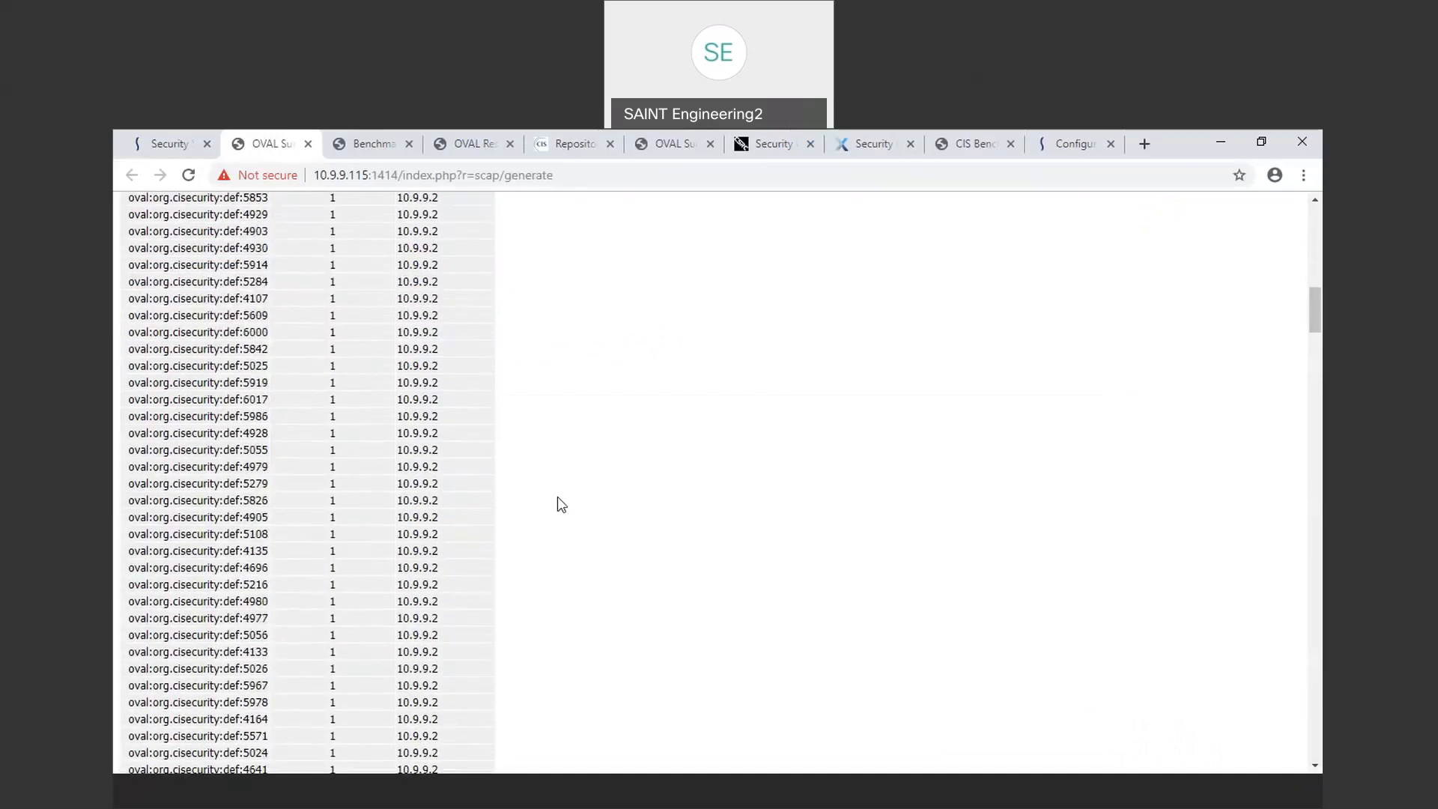
pyautogui.scroll(15, 561, 504)
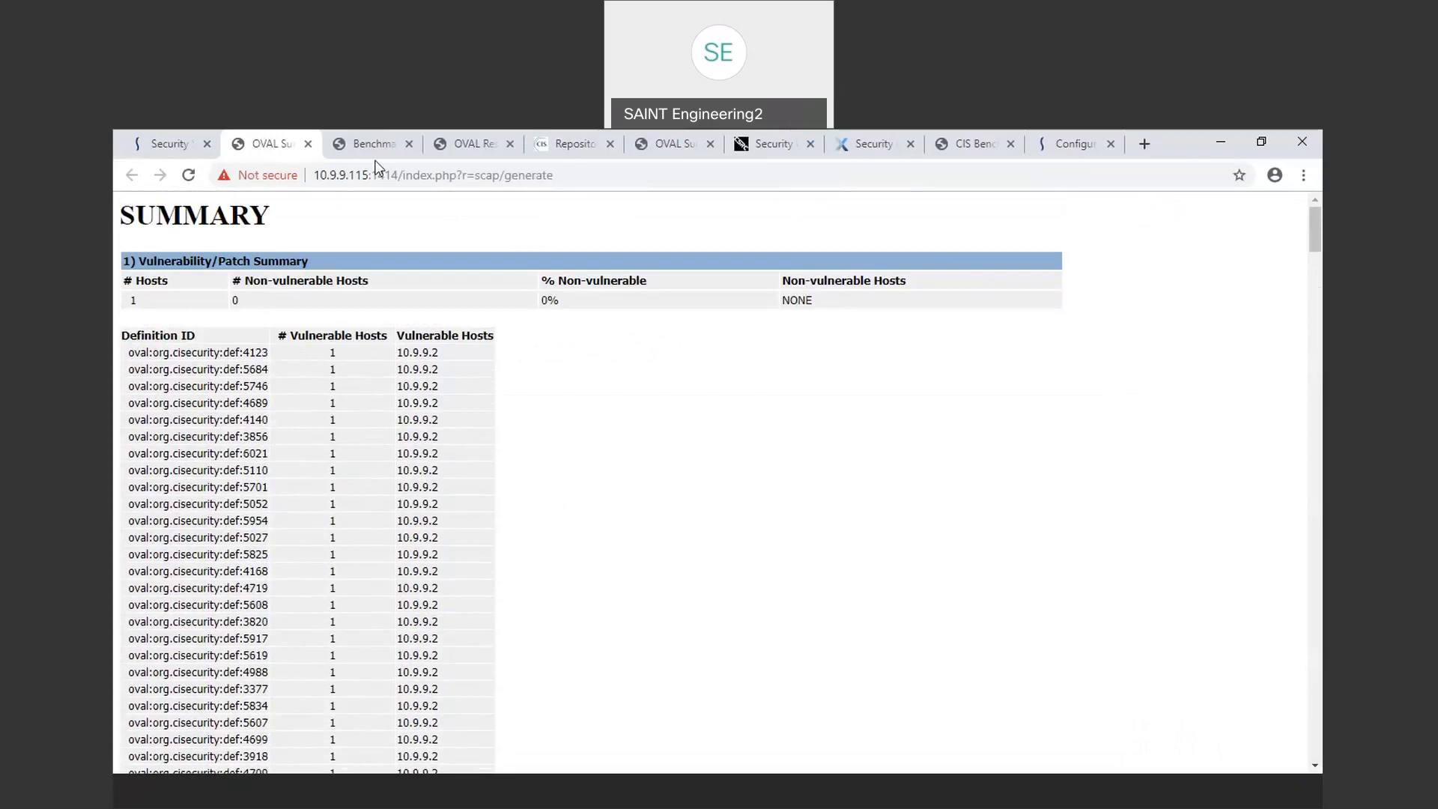
pyautogui.click(187, 144)
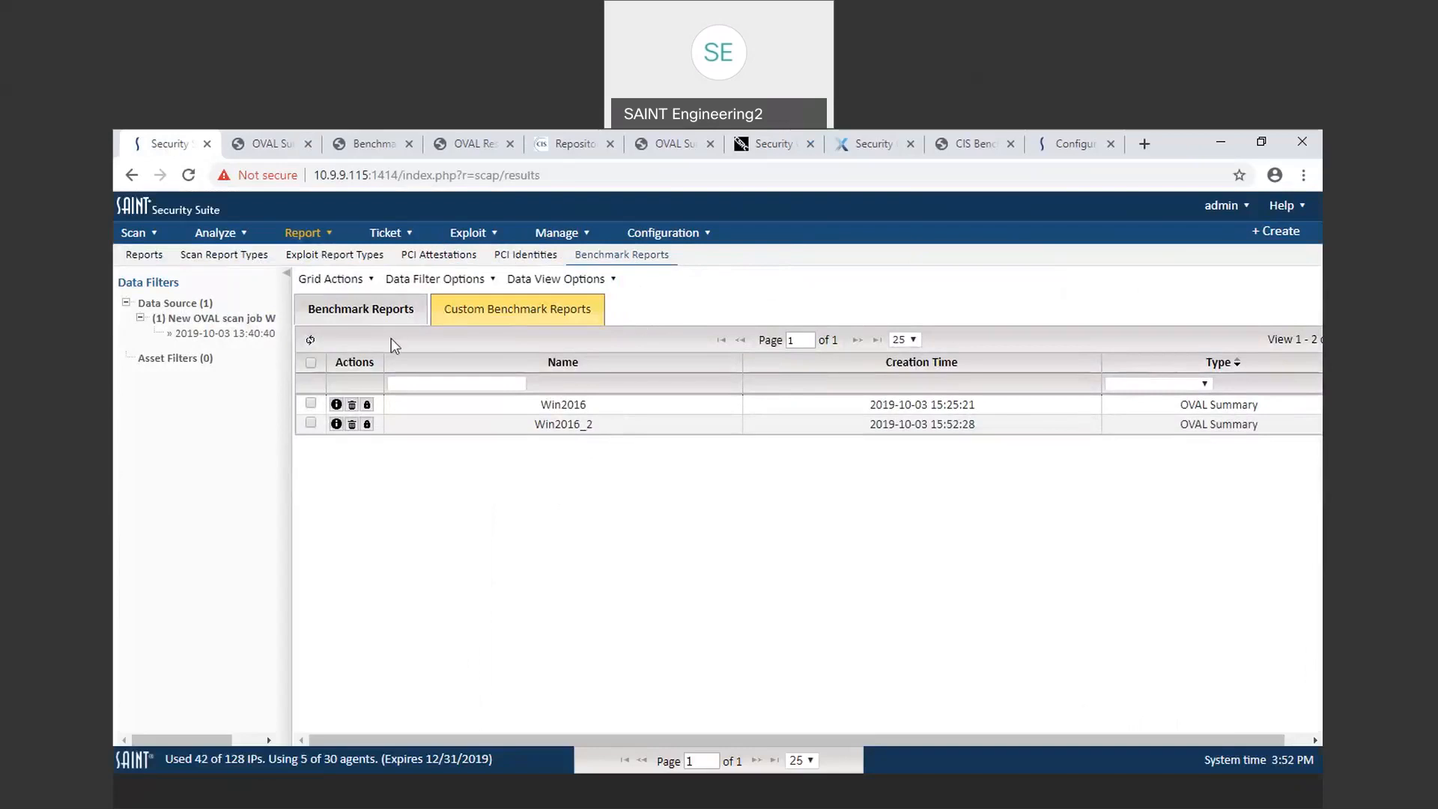
# Step: Open the profile editor for the USGCB 1.2 Windows XP Firewall benchmark profile in Benchmark Scanning configurations
pyautogui.moveTo(138, 233)
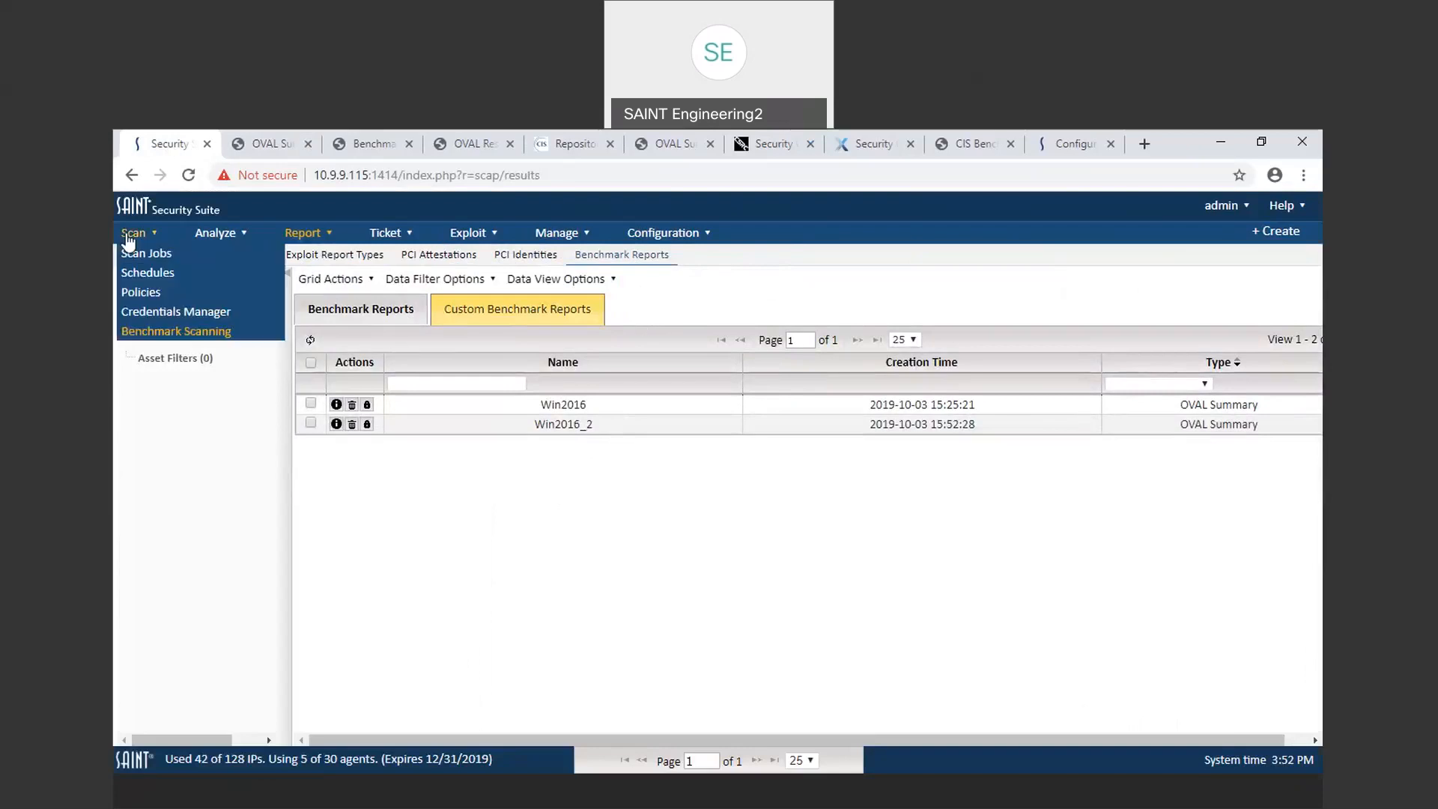
pyautogui.click(188, 333)
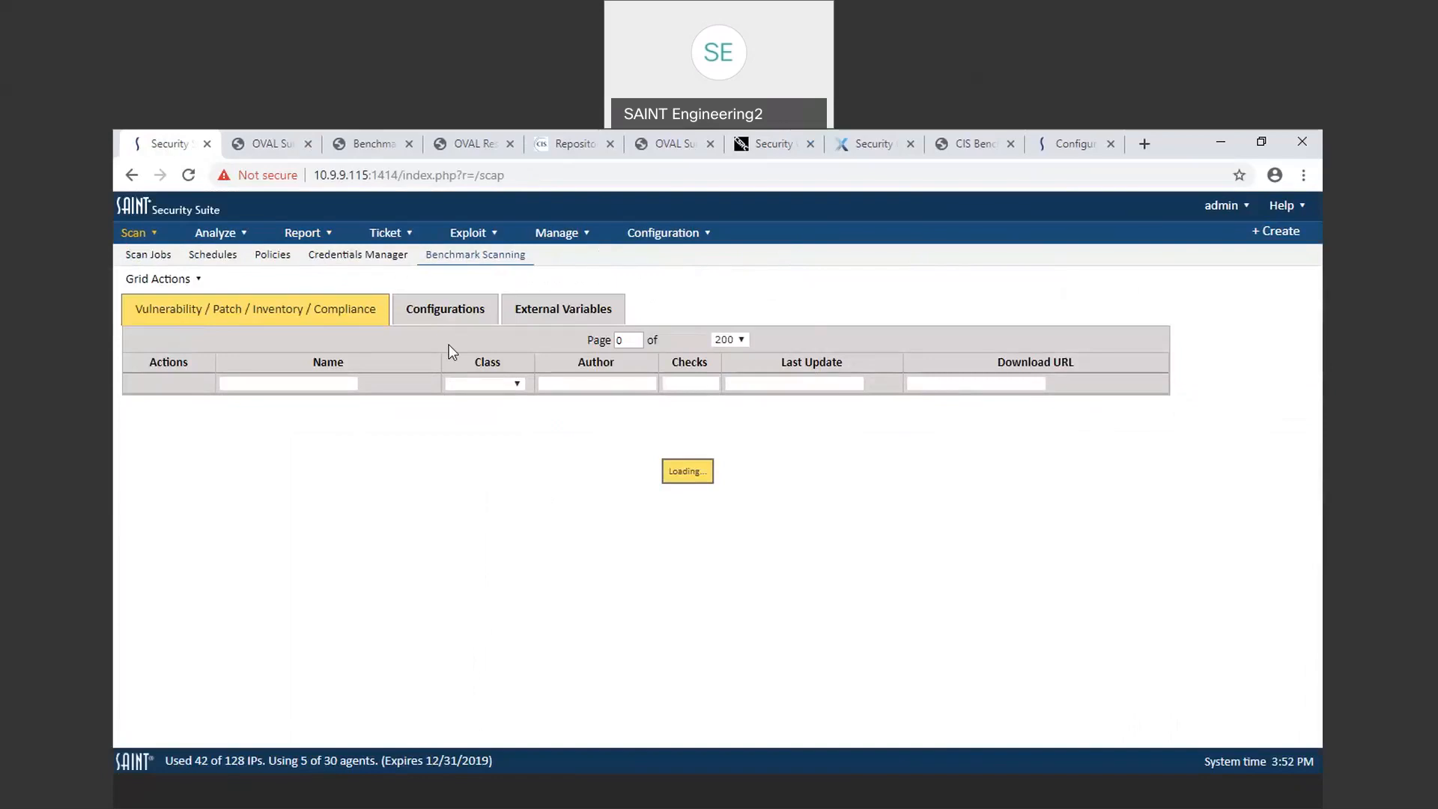
pyautogui.click(445, 309)
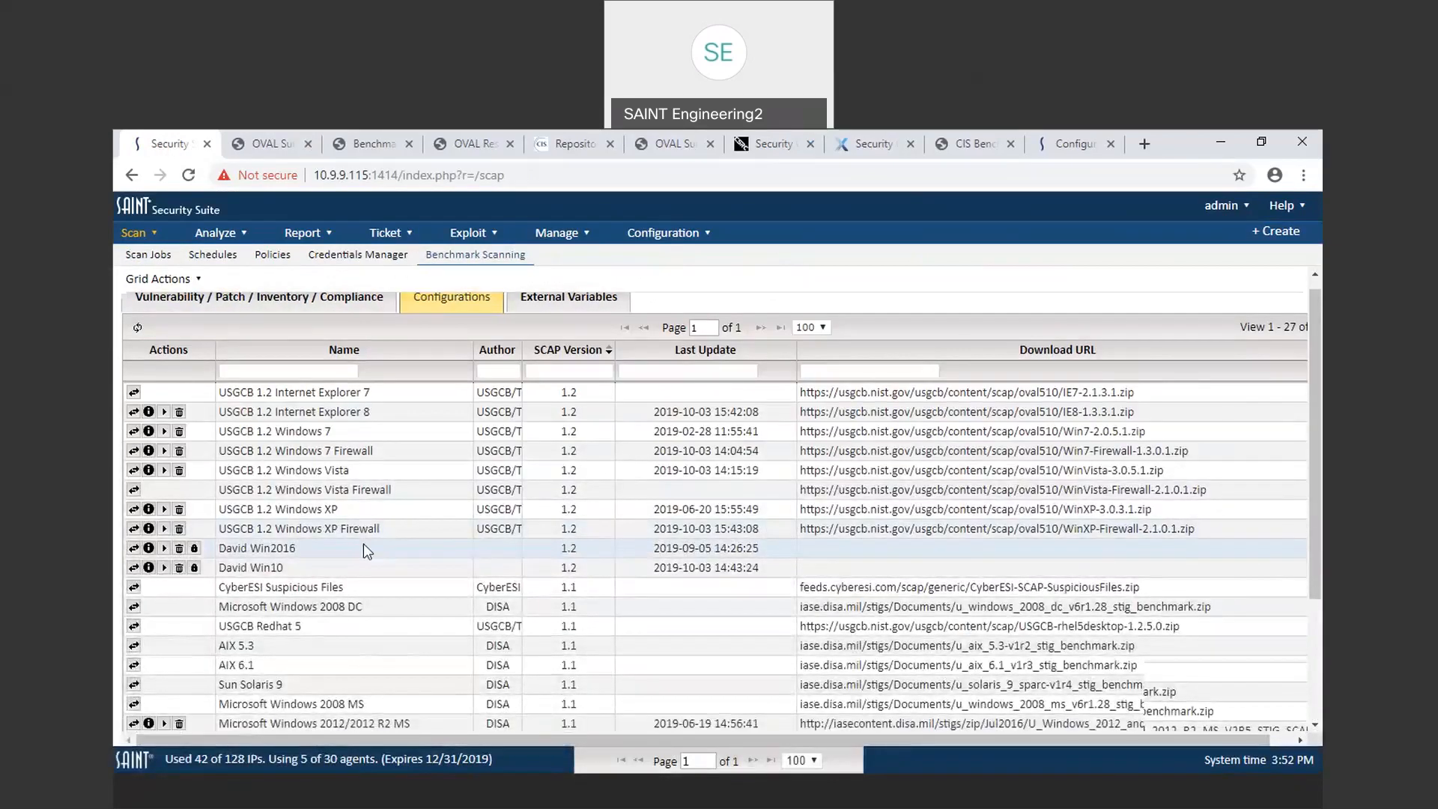
pyautogui.scroll(-2, 365, 545)
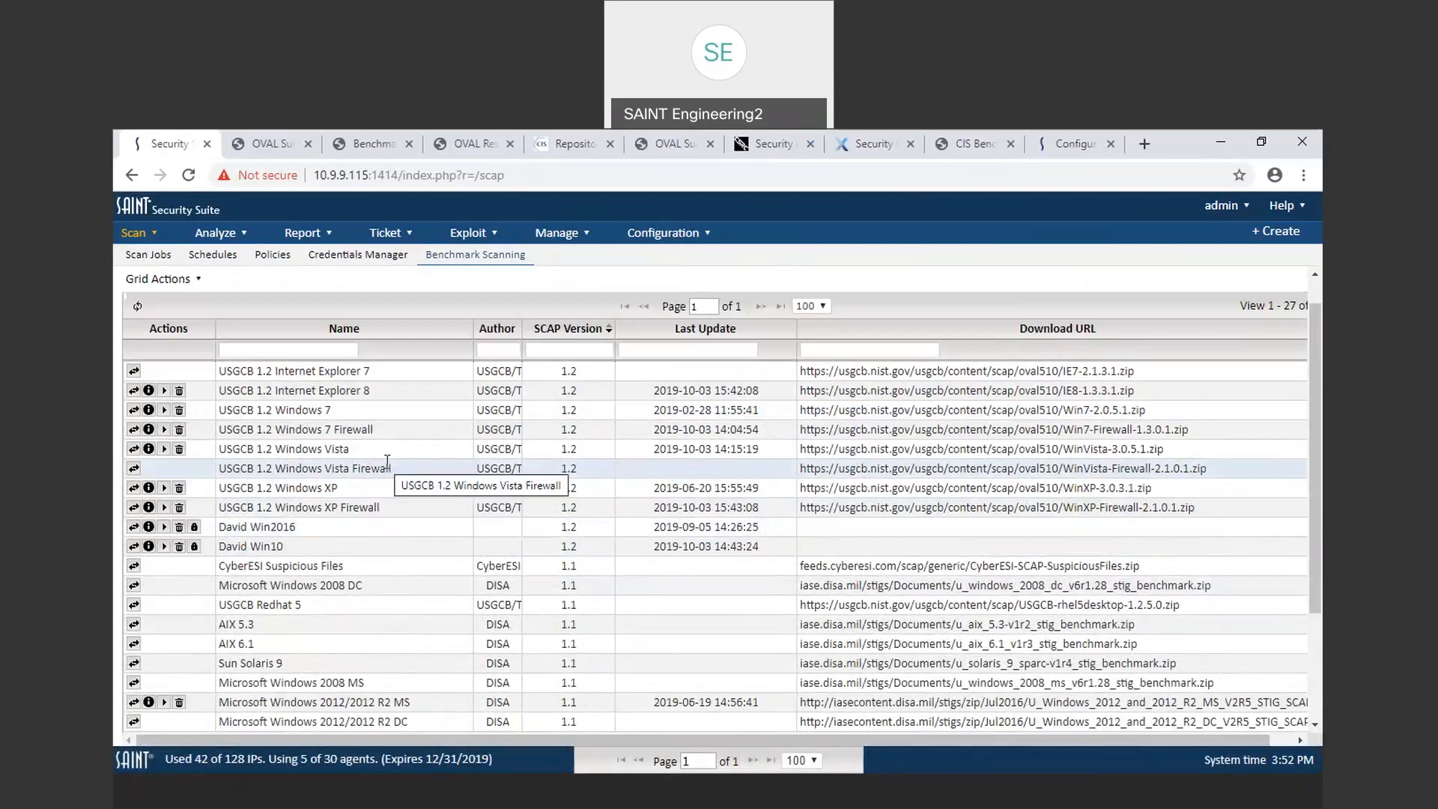
pyautogui.click(155, 282)
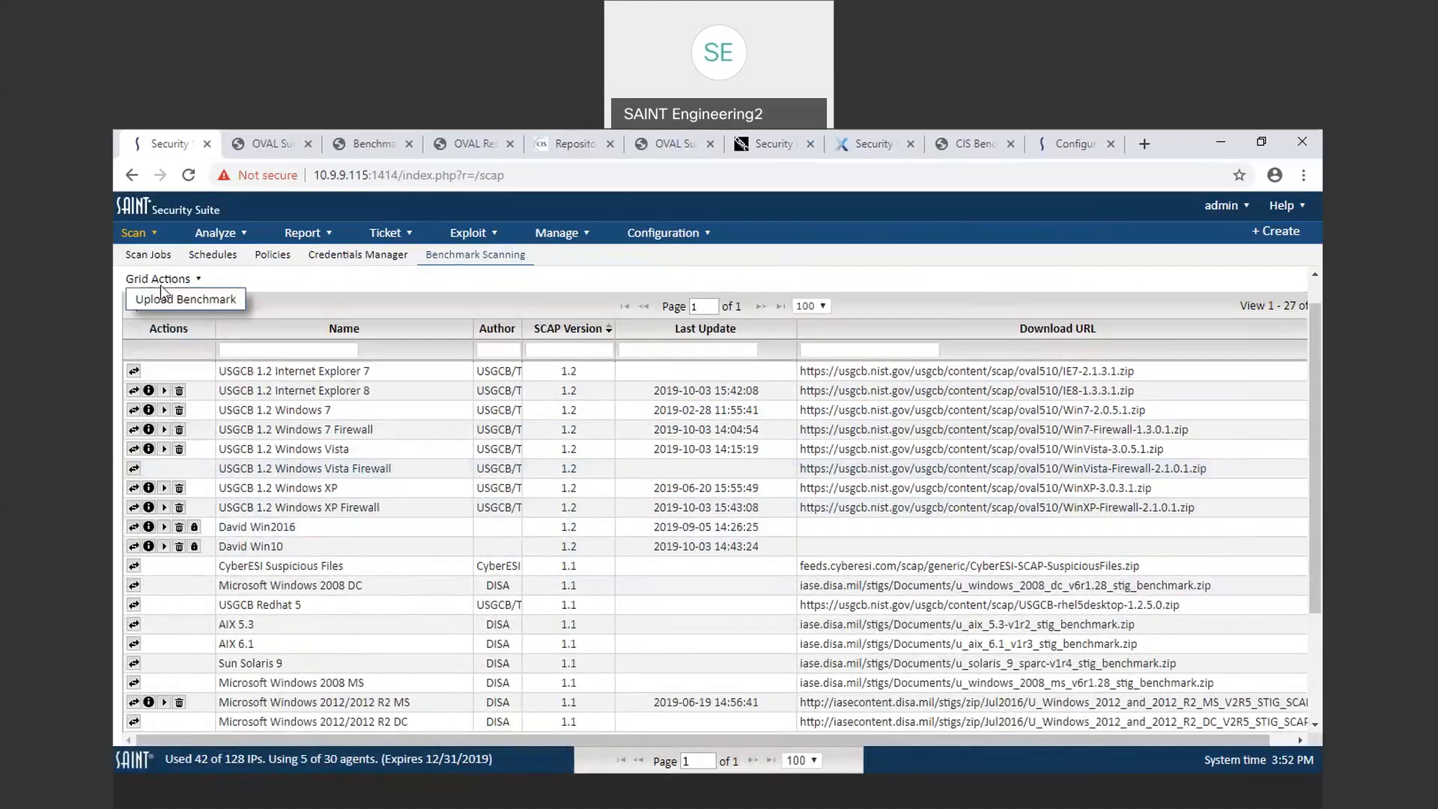
pyautogui.click(166, 303)
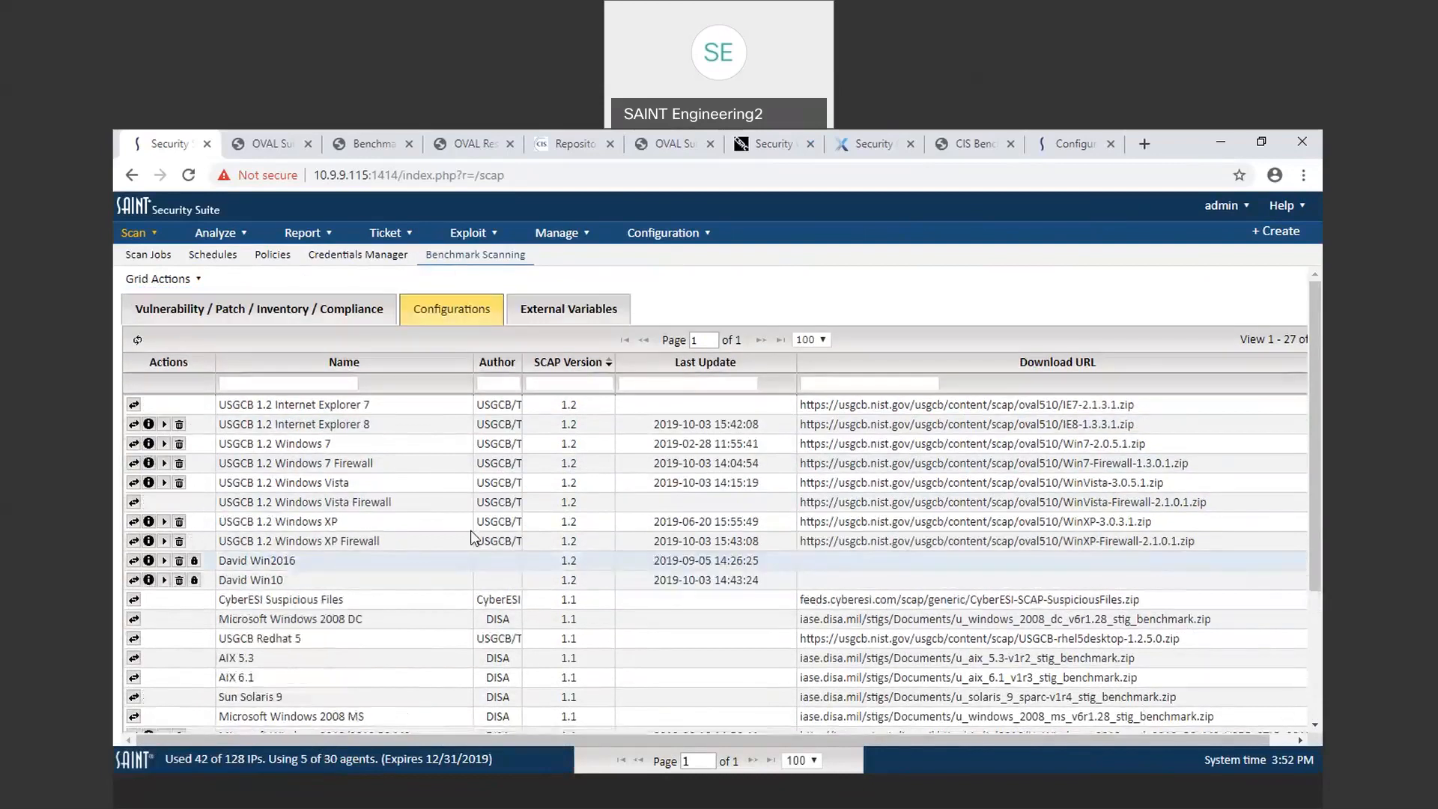
pyautogui.click(149, 540)
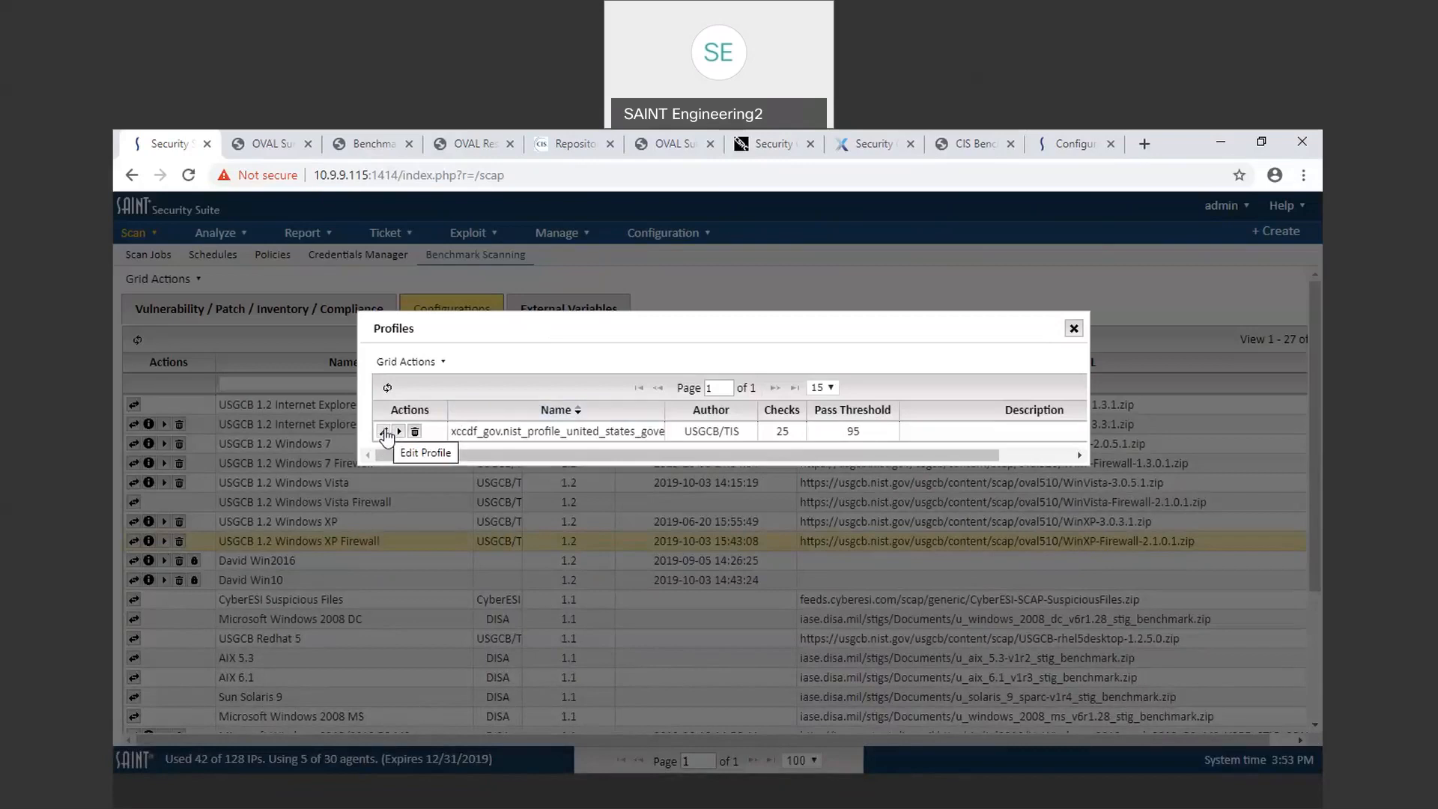
pyautogui.click(383, 432)
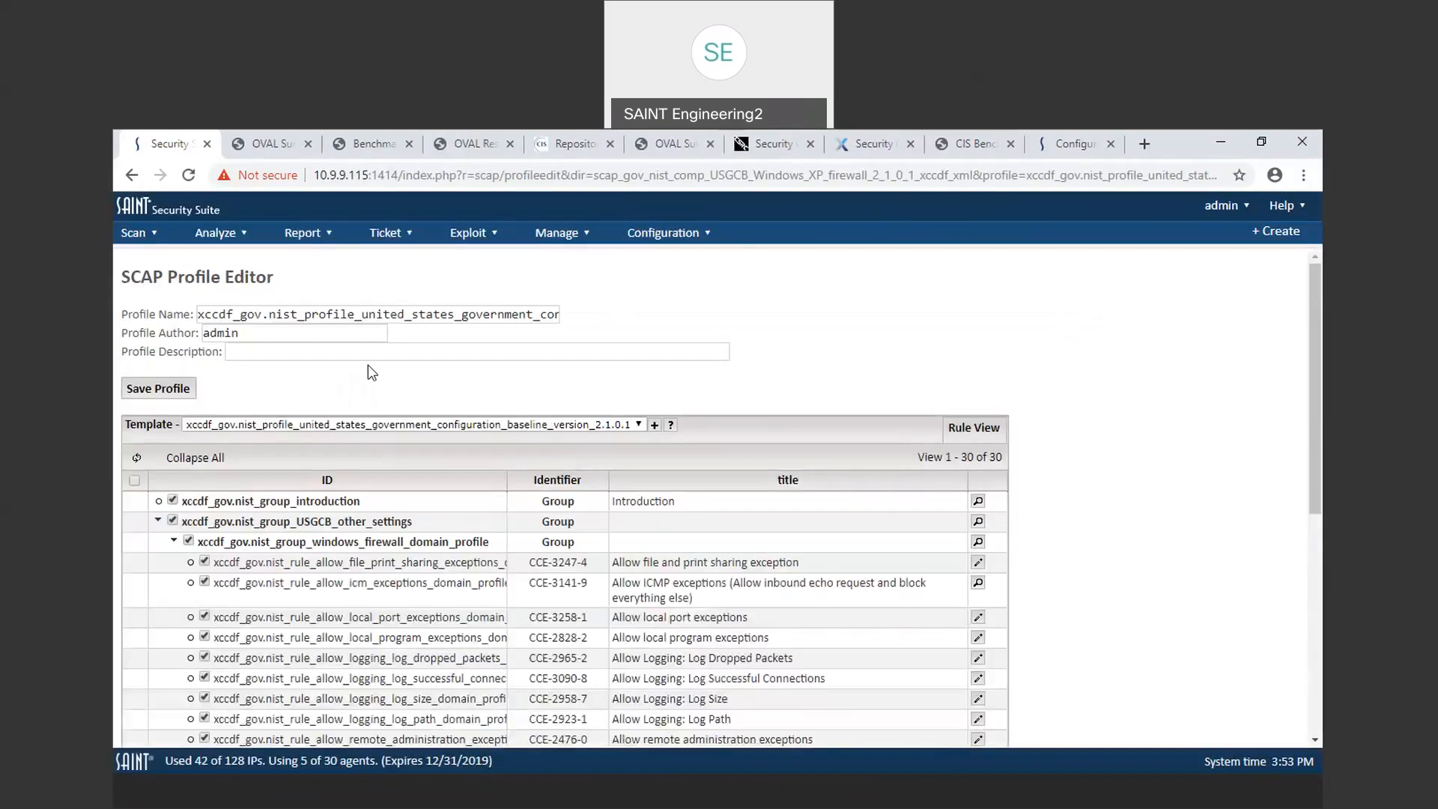
# Step: View the introduction group's description and scroll through the profile's rules
pyautogui.click(978, 503)
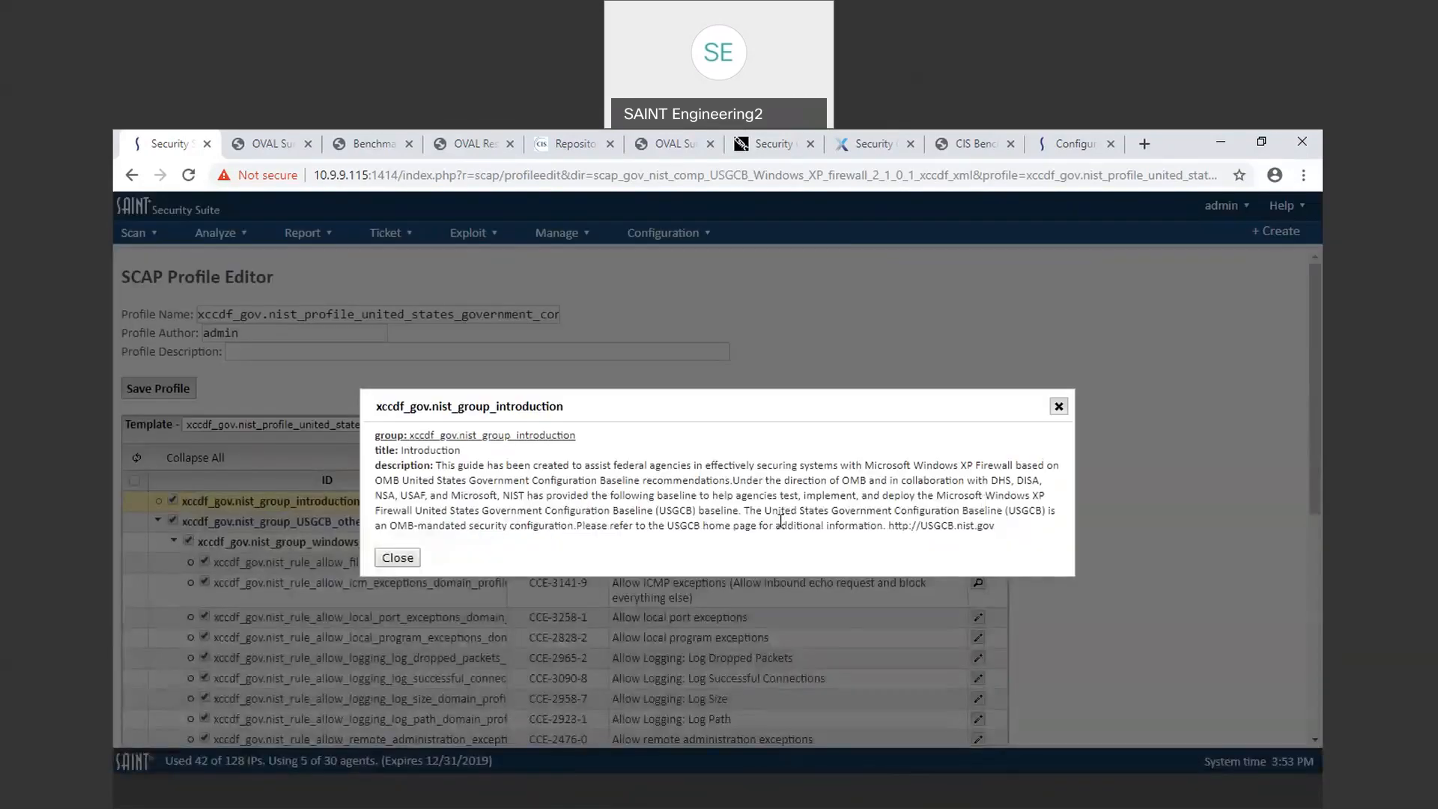
pyautogui.click(1058, 406)
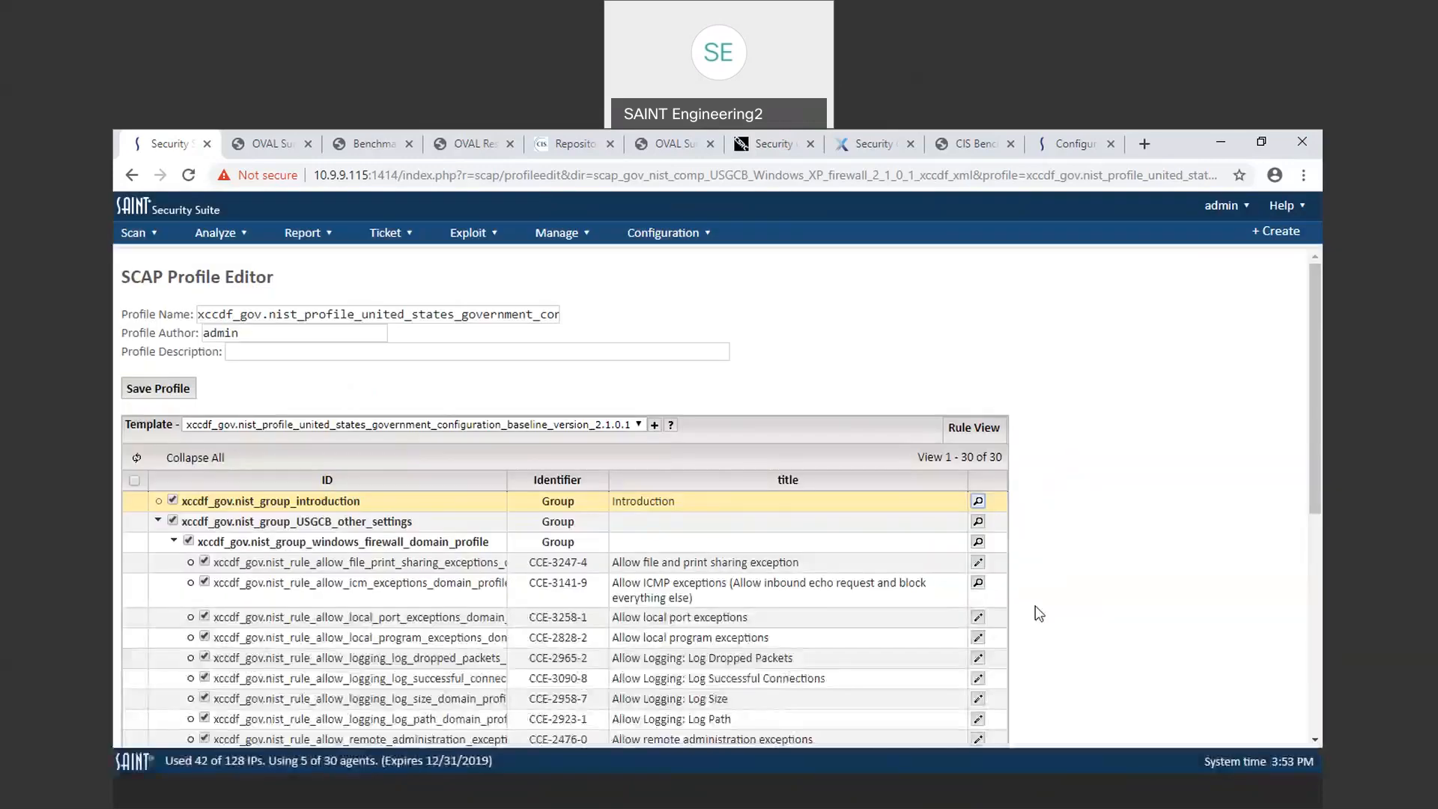
pyautogui.scroll(-1, 1037, 612)
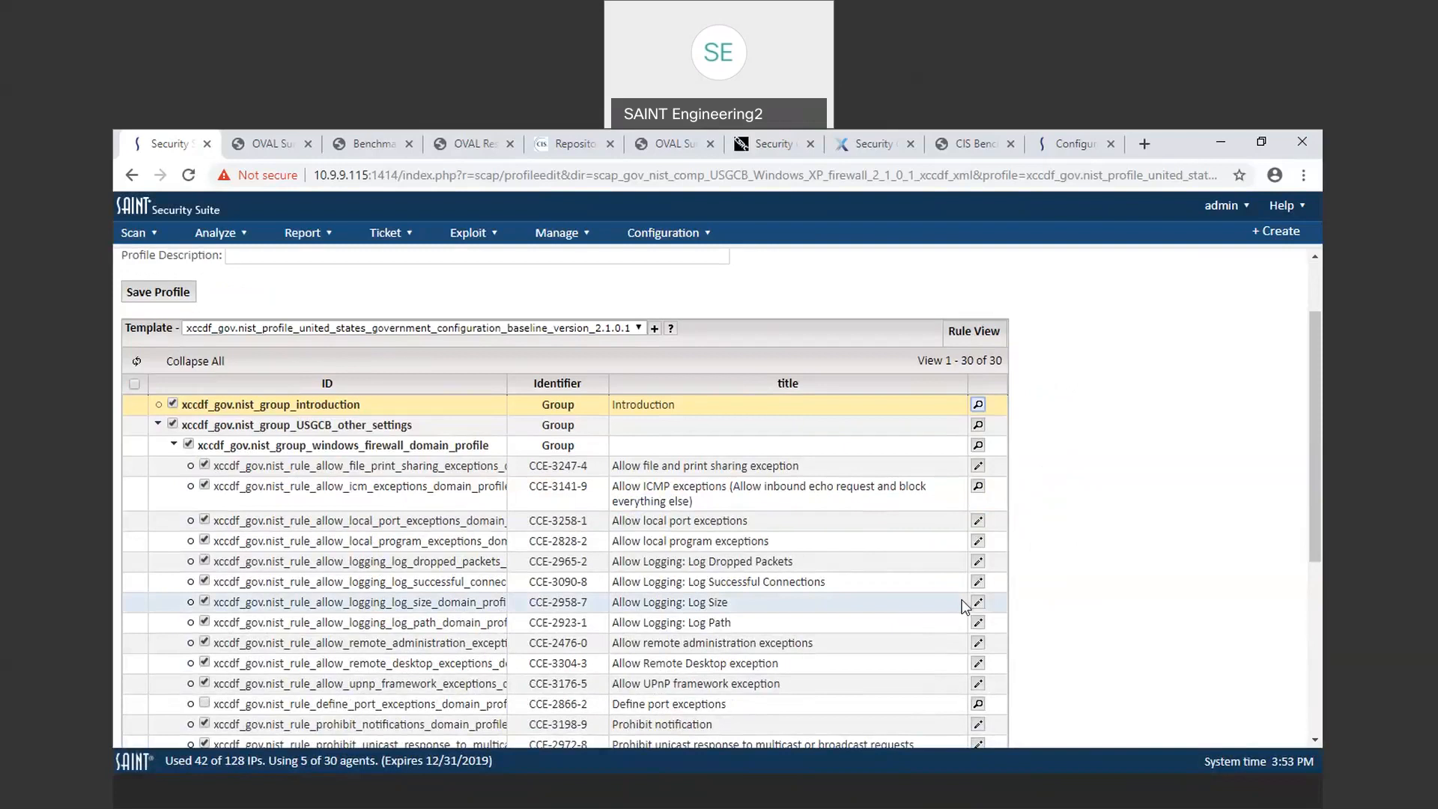
pyautogui.scroll(-1, 959, 554)
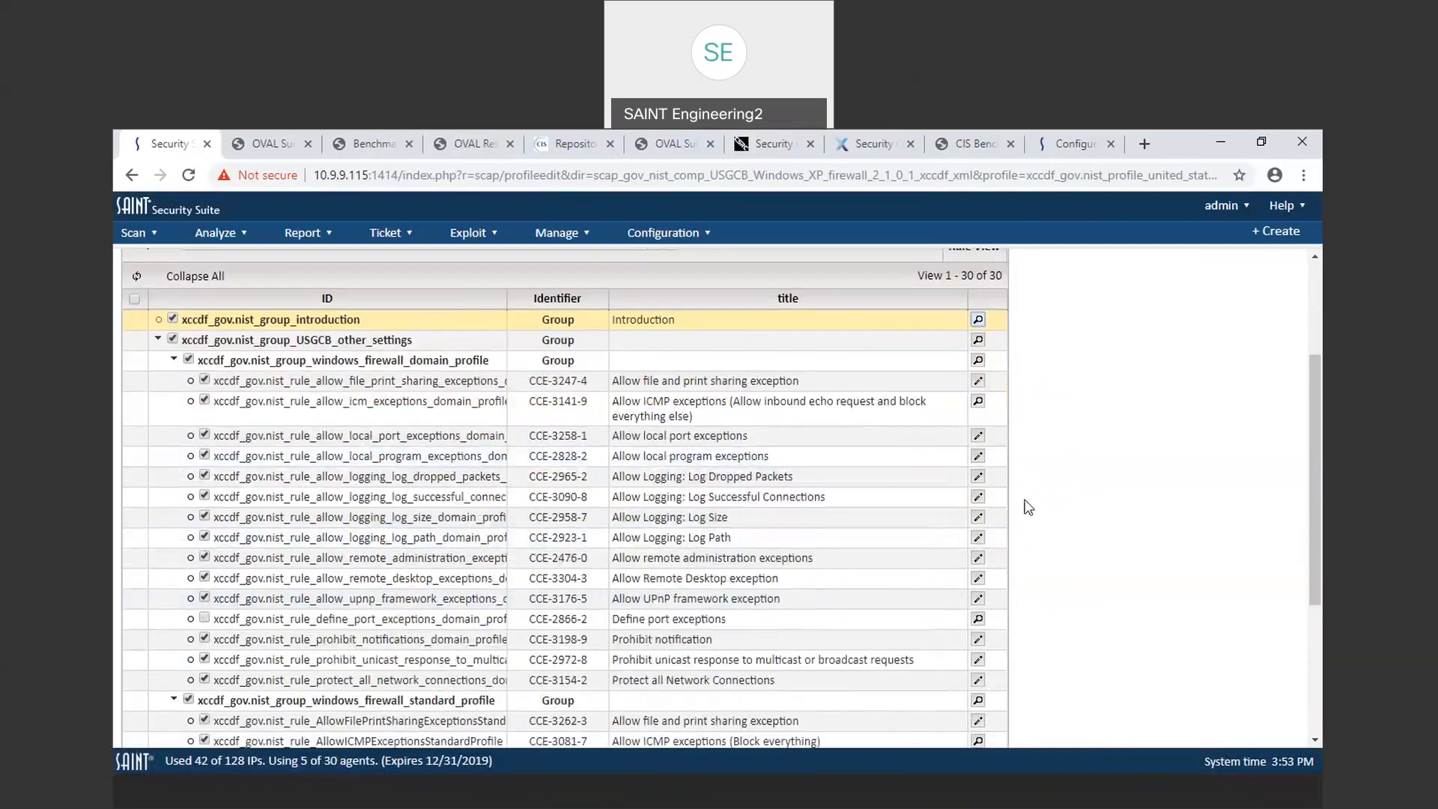
# Step: Set the Allow Logging: Log Size rule value to 16484 and apply it
pyautogui.click(978, 518)
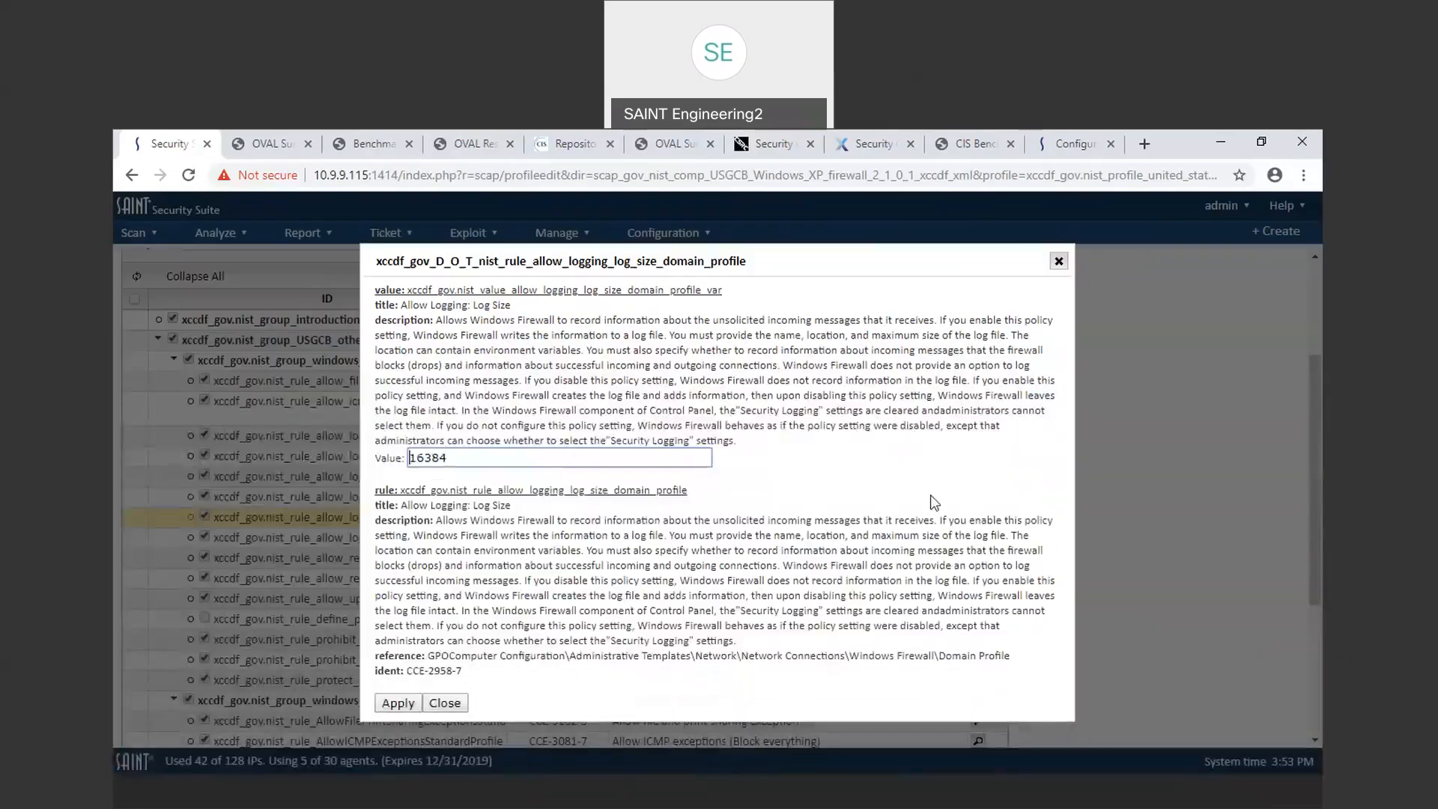
pyautogui.click(474, 458)
pyautogui.click(429, 456)
pyautogui.press('BackSpace')
pyautogui.write('4')
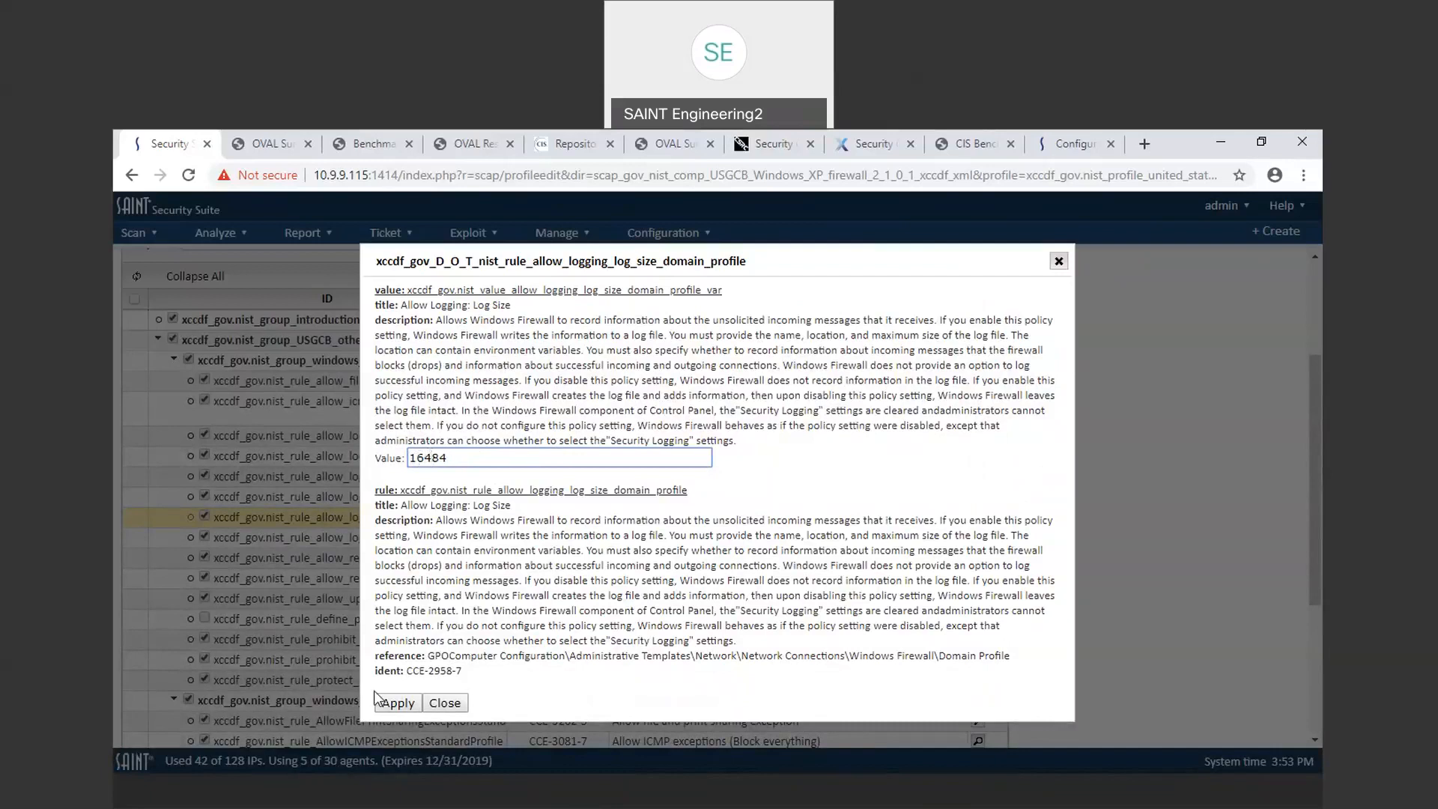
pyautogui.click(392, 708)
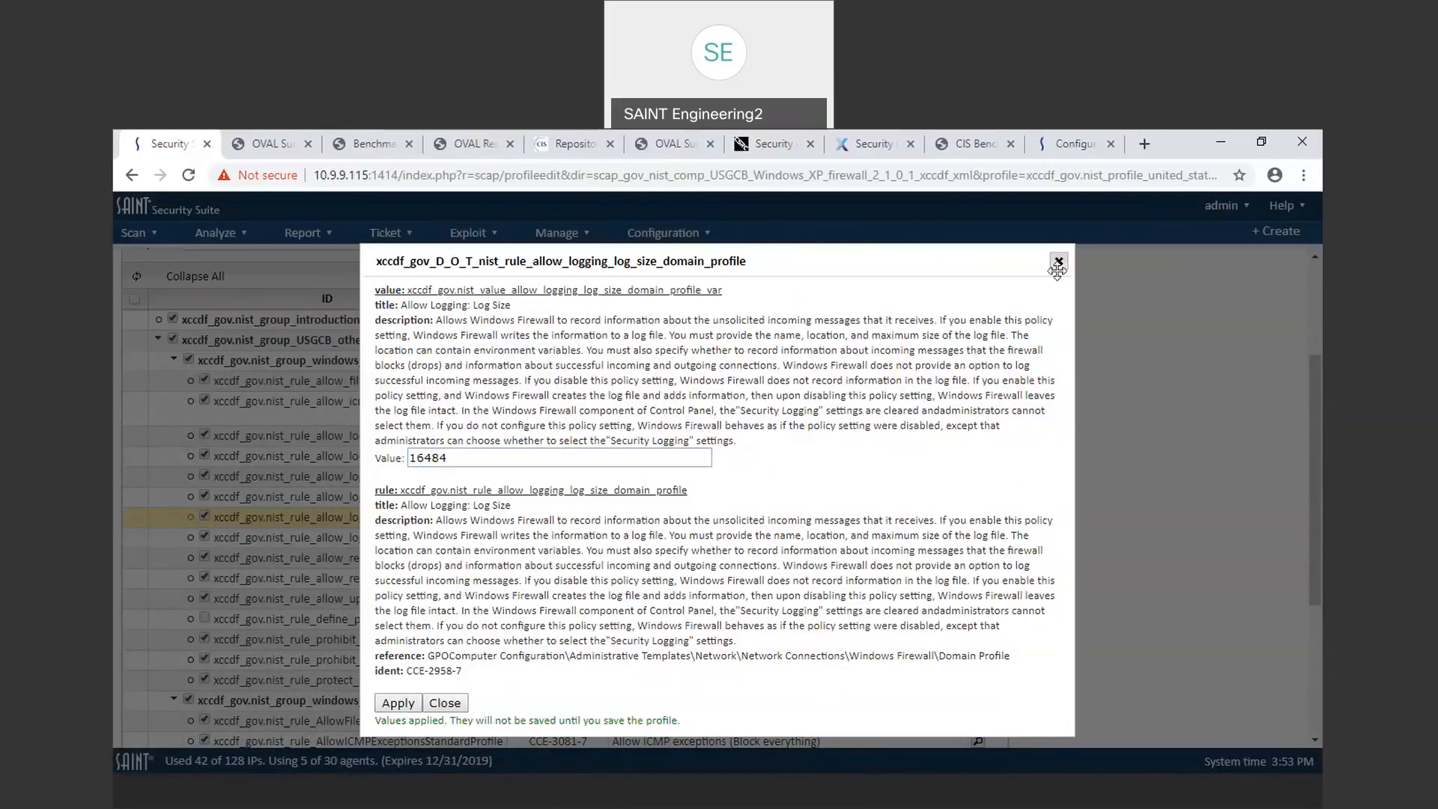
pyautogui.click(1058, 261)
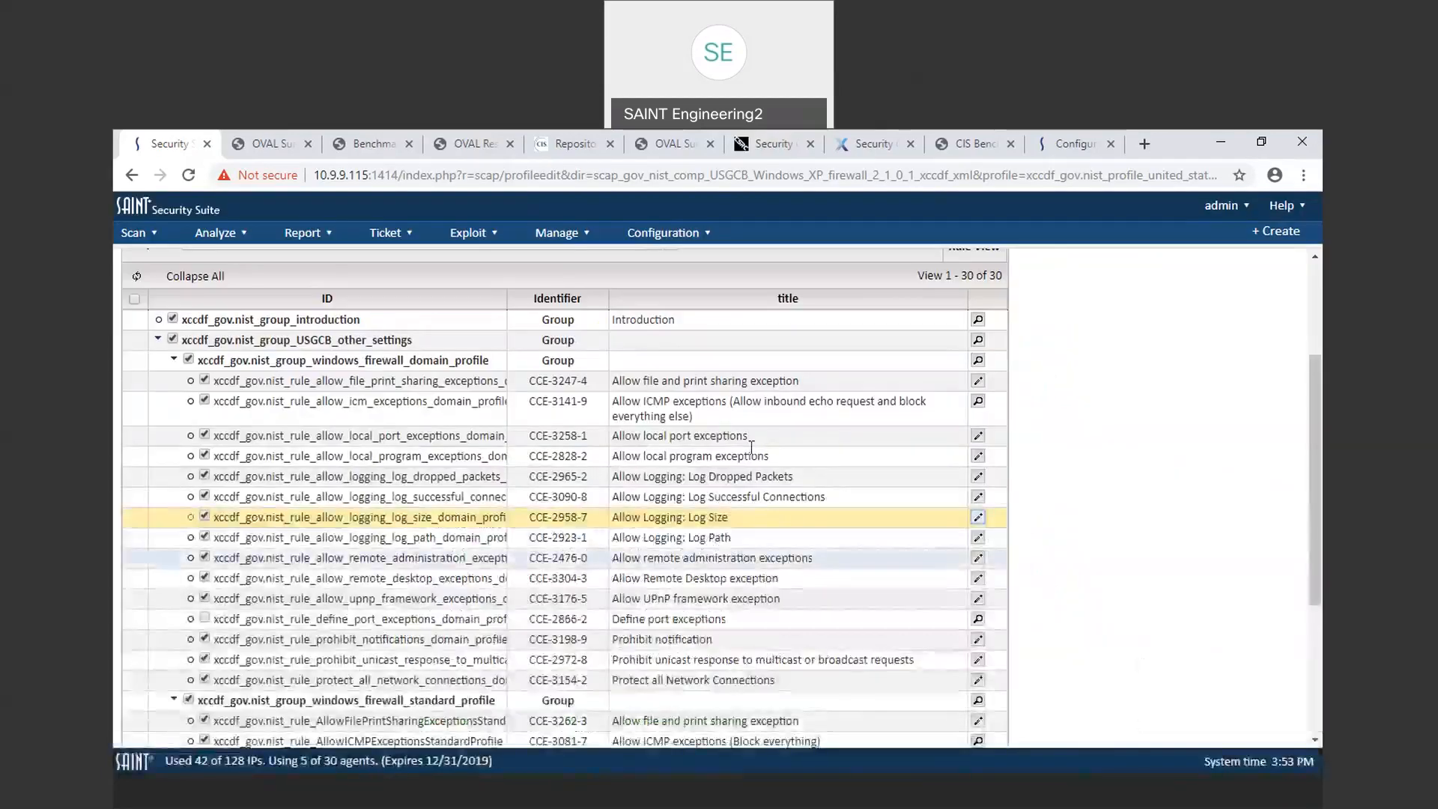
# Step: Try to save the profile, then prefix the profile name with the author's first name to make it unique
pyautogui.scroll(3, 781, 592)
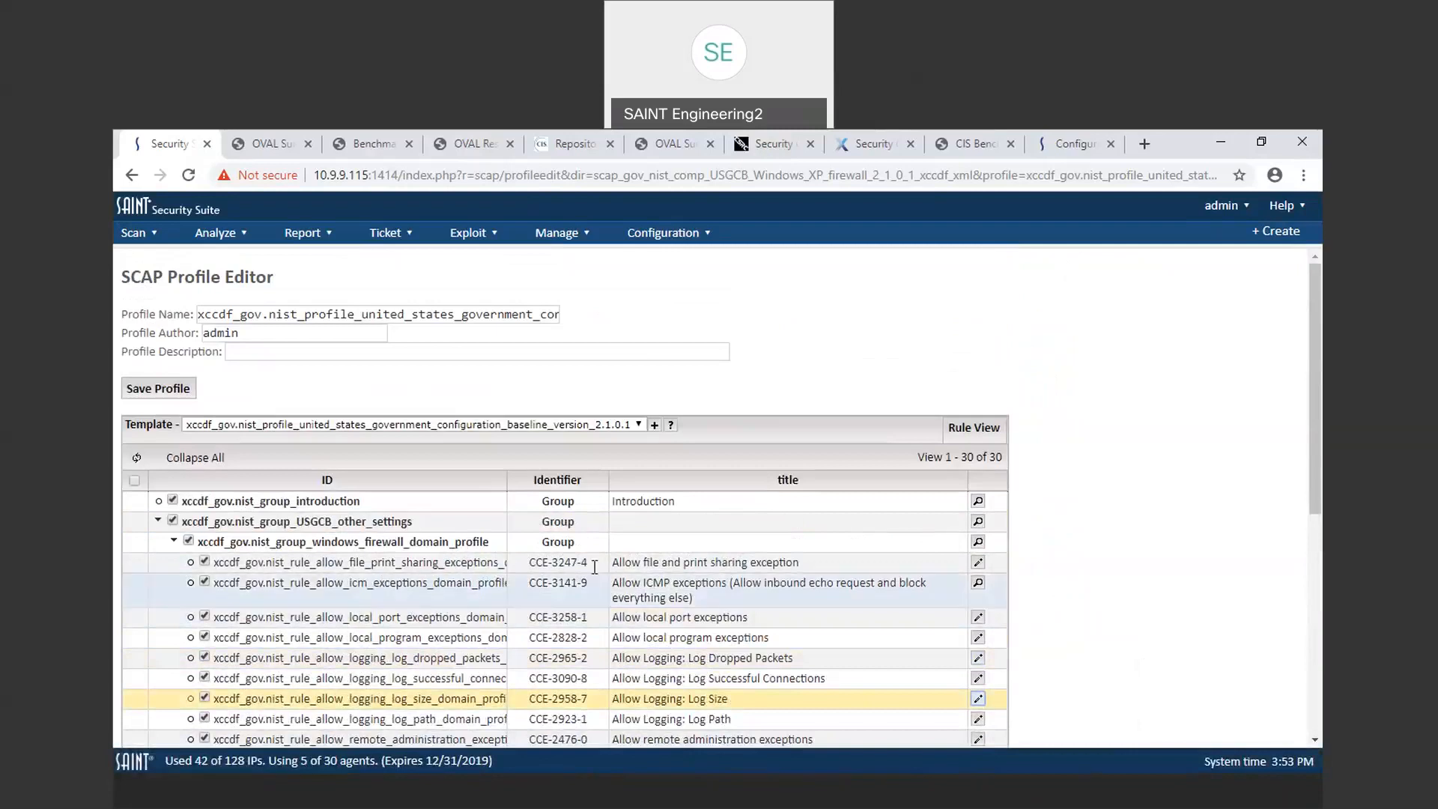
pyautogui.click(167, 390)
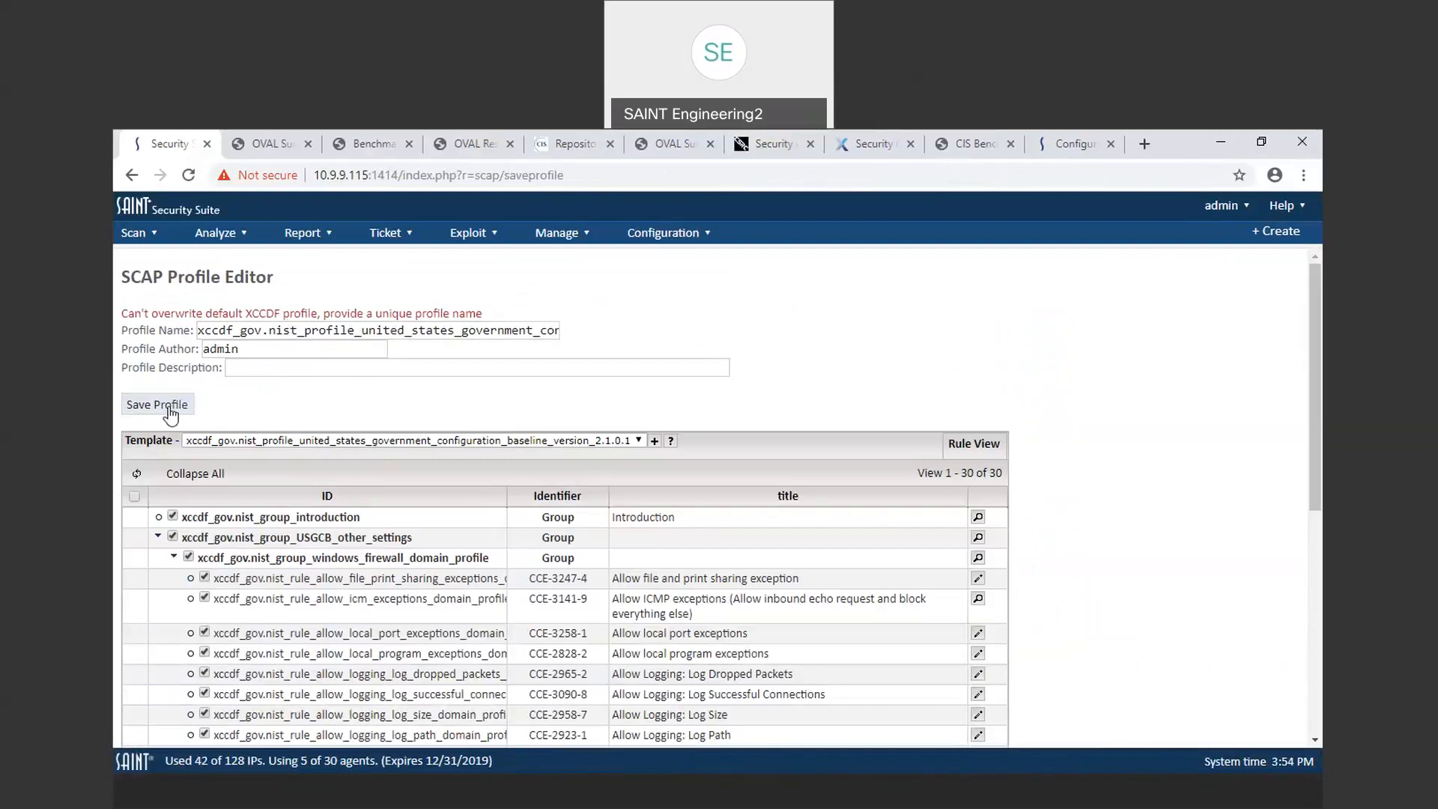
pyautogui.click(200, 328)
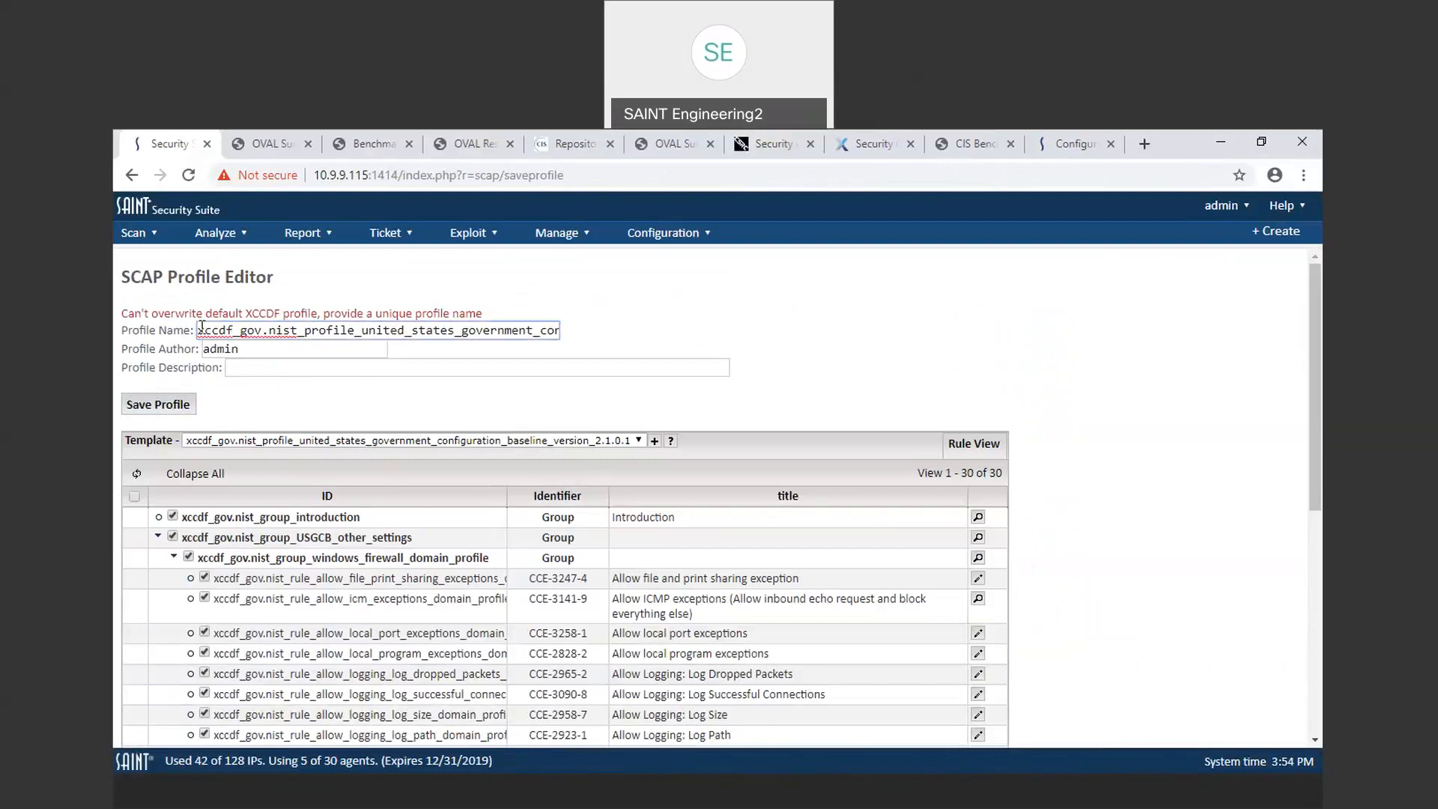
pyautogui.write('David')
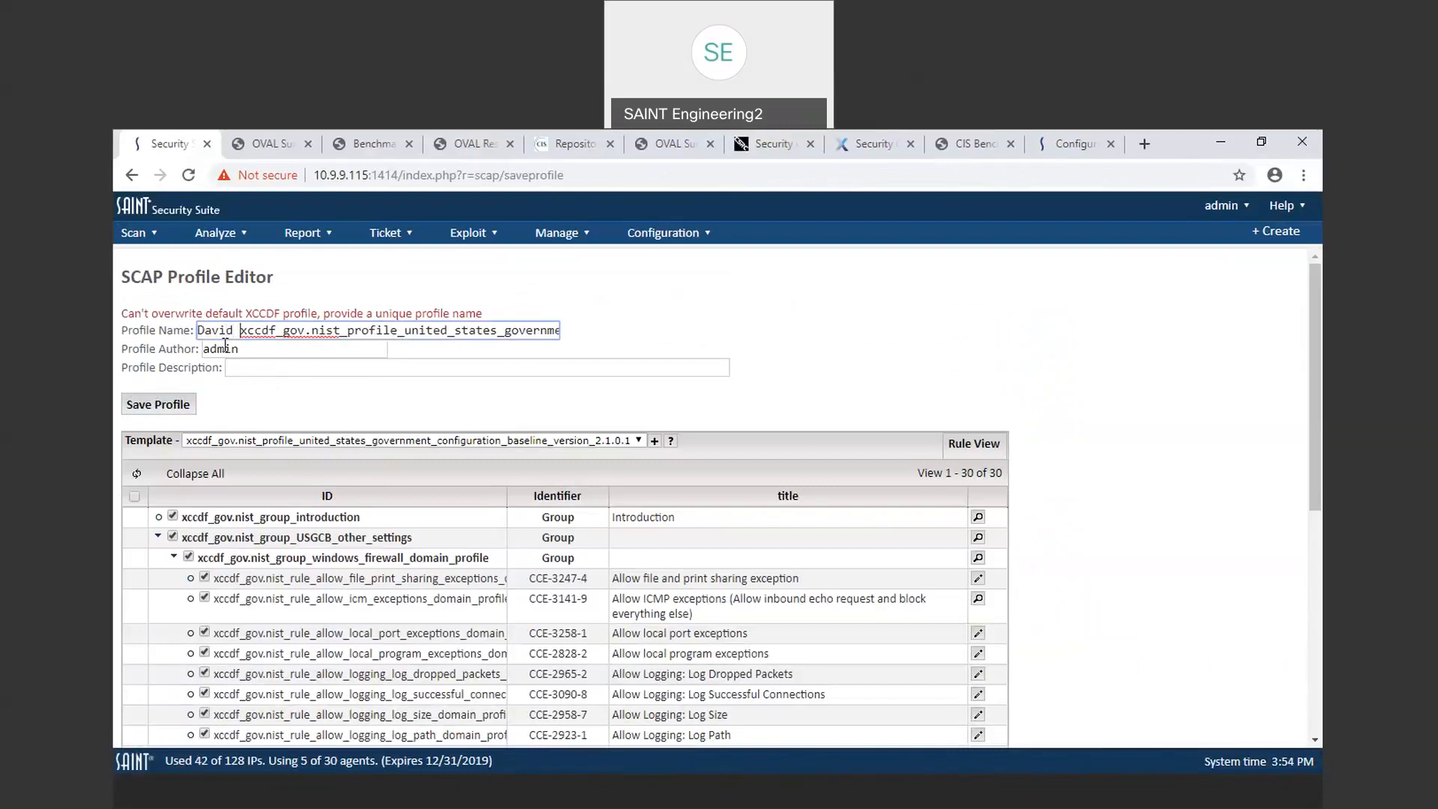
# Step: Save the renamed profile and return to the Benchmark Scanning configurations list
pyautogui.click(155, 405)
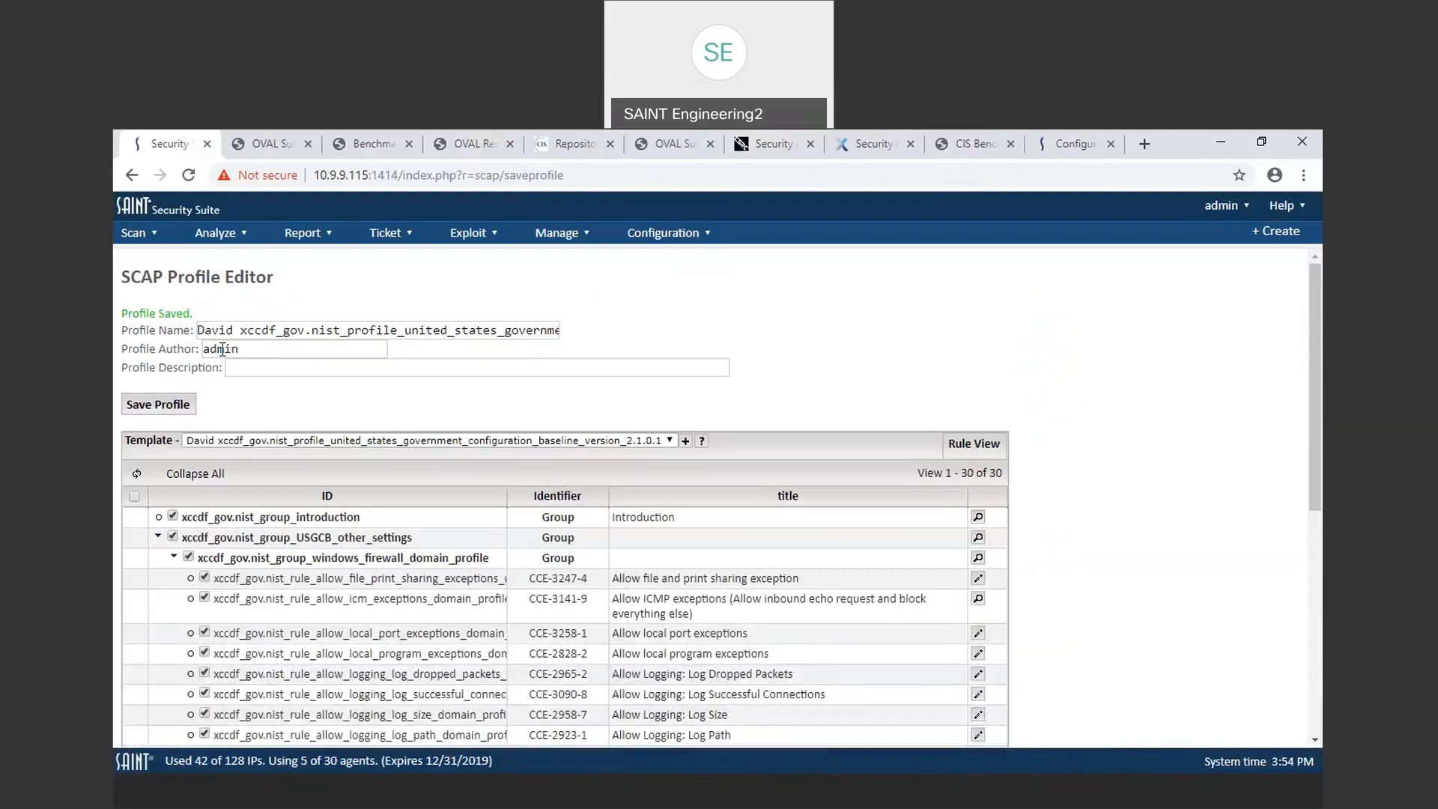
pyautogui.click(152, 234)
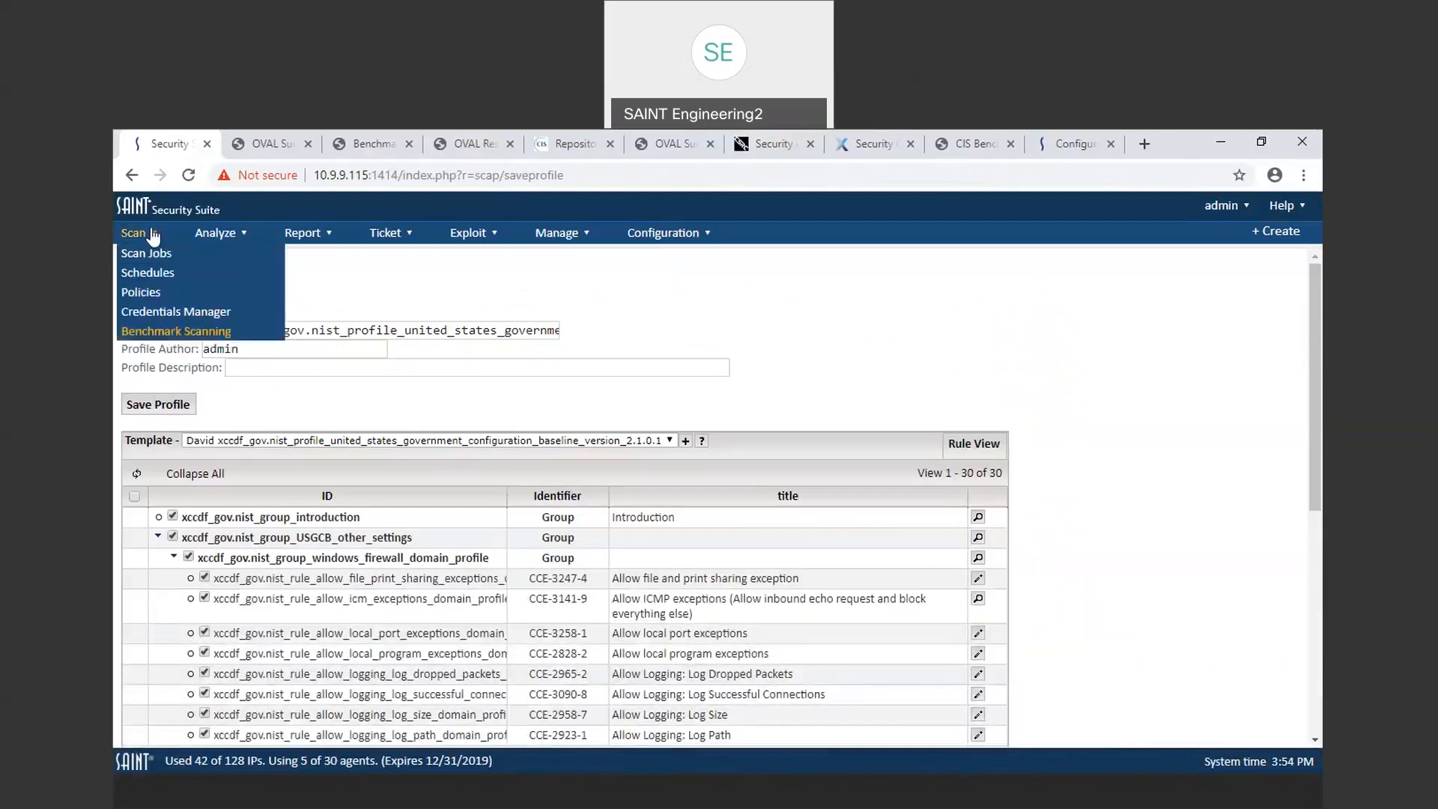
pyautogui.click(188, 332)
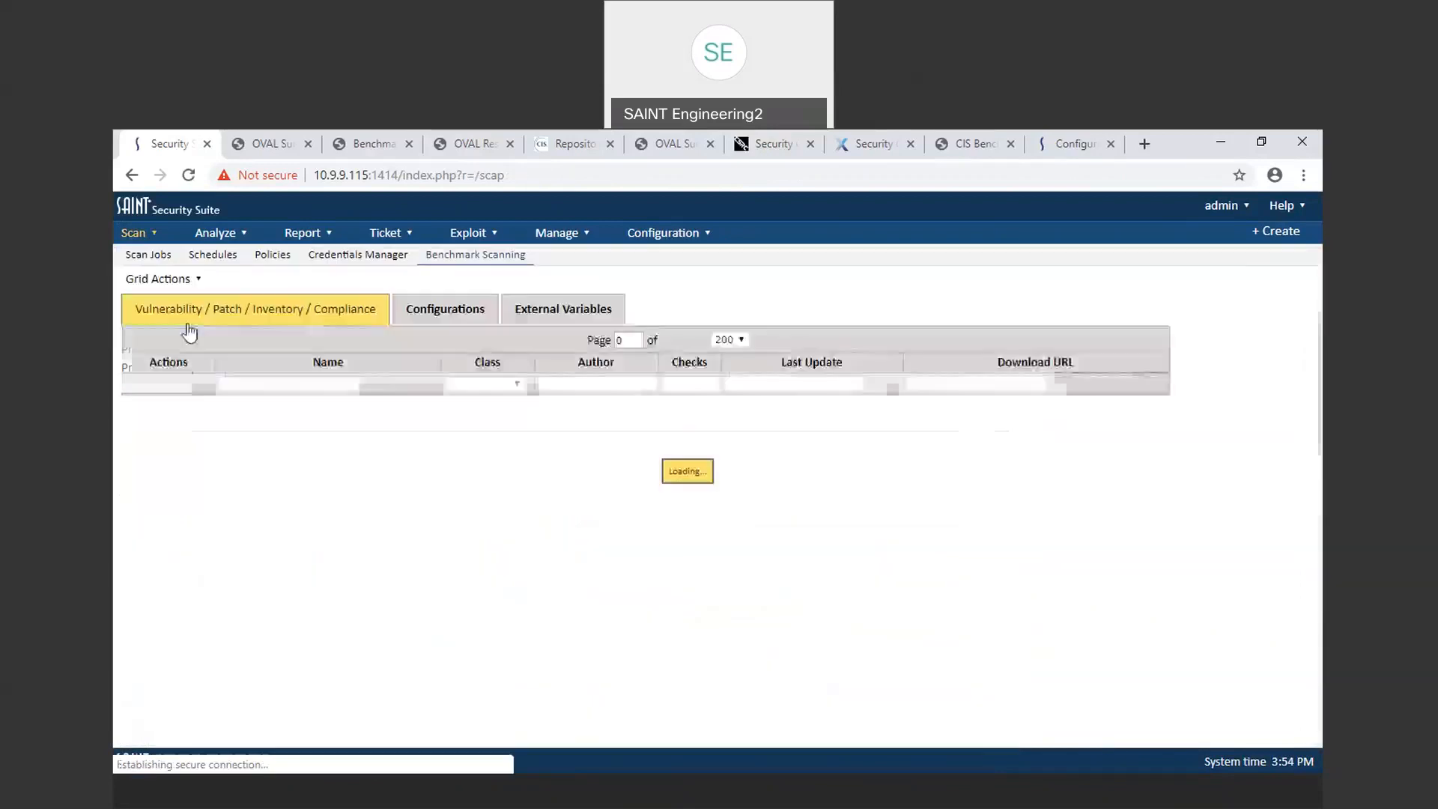
pyautogui.click(438, 310)
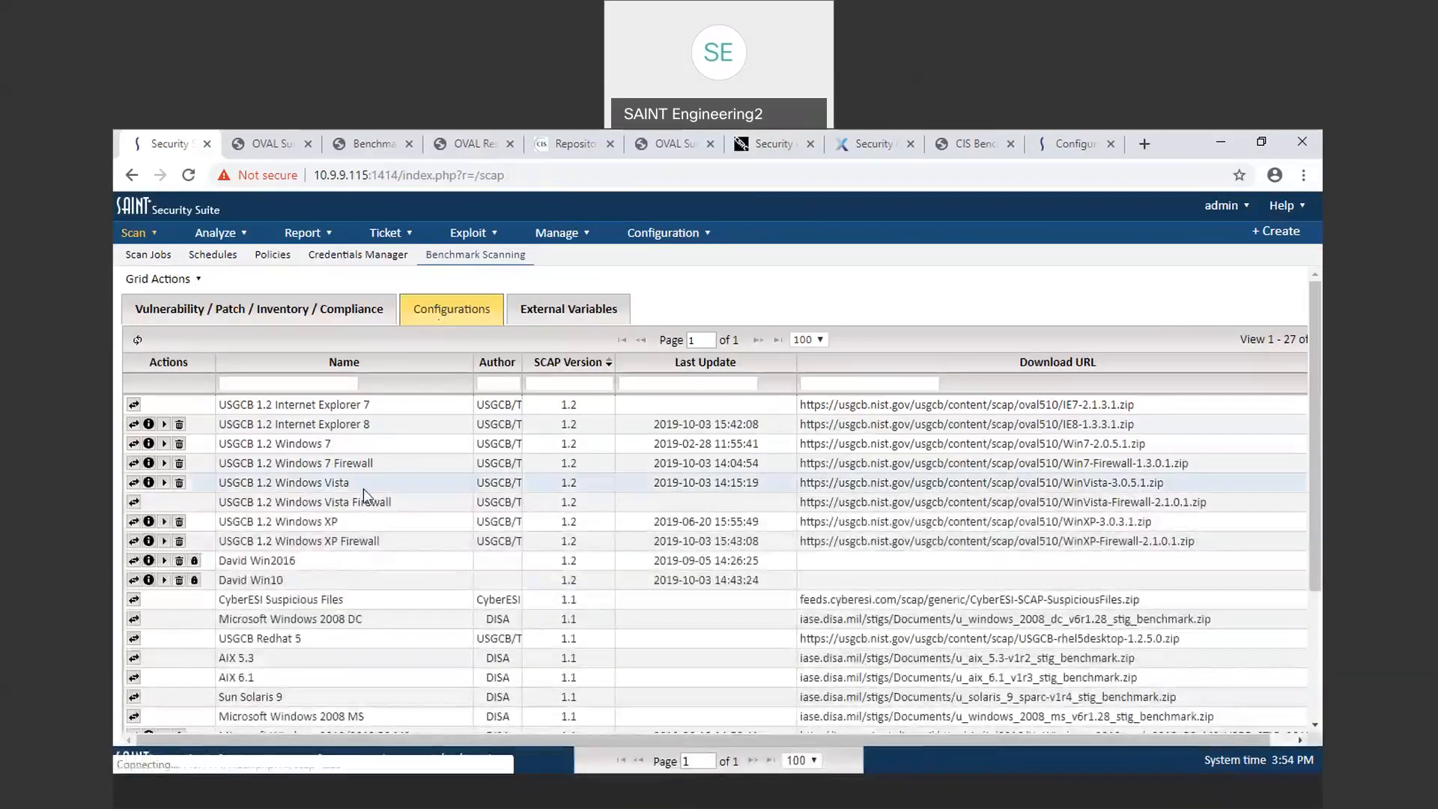
# Step: Scroll through the benchmark configurations list to review the available and customized profiles
pyautogui.scroll(-2, 416, 578)
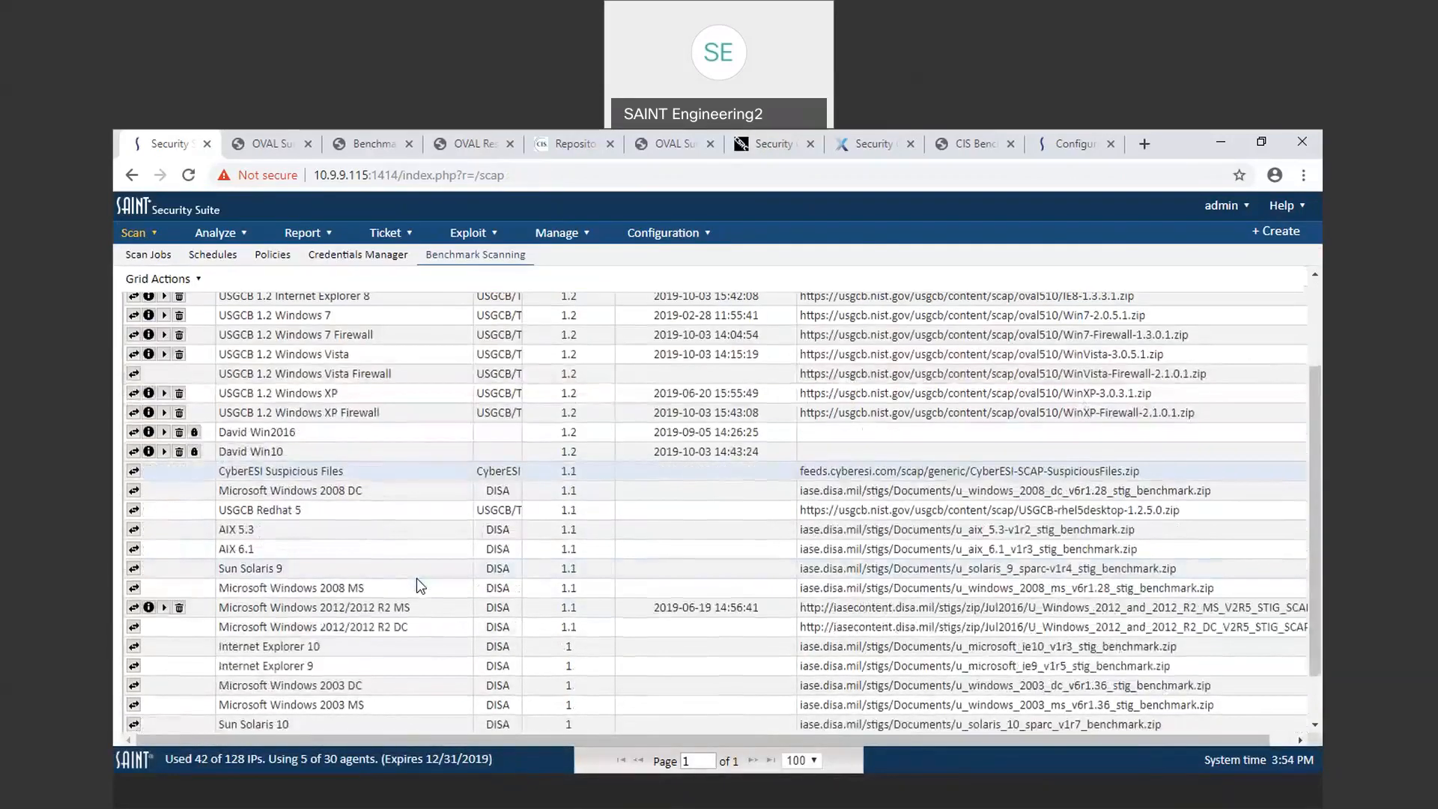
pyautogui.scroll(-1, 416, 578)
pyautogui.scroll(3, 417, 578)
pyautogui.hscroll(1, 417, 578)
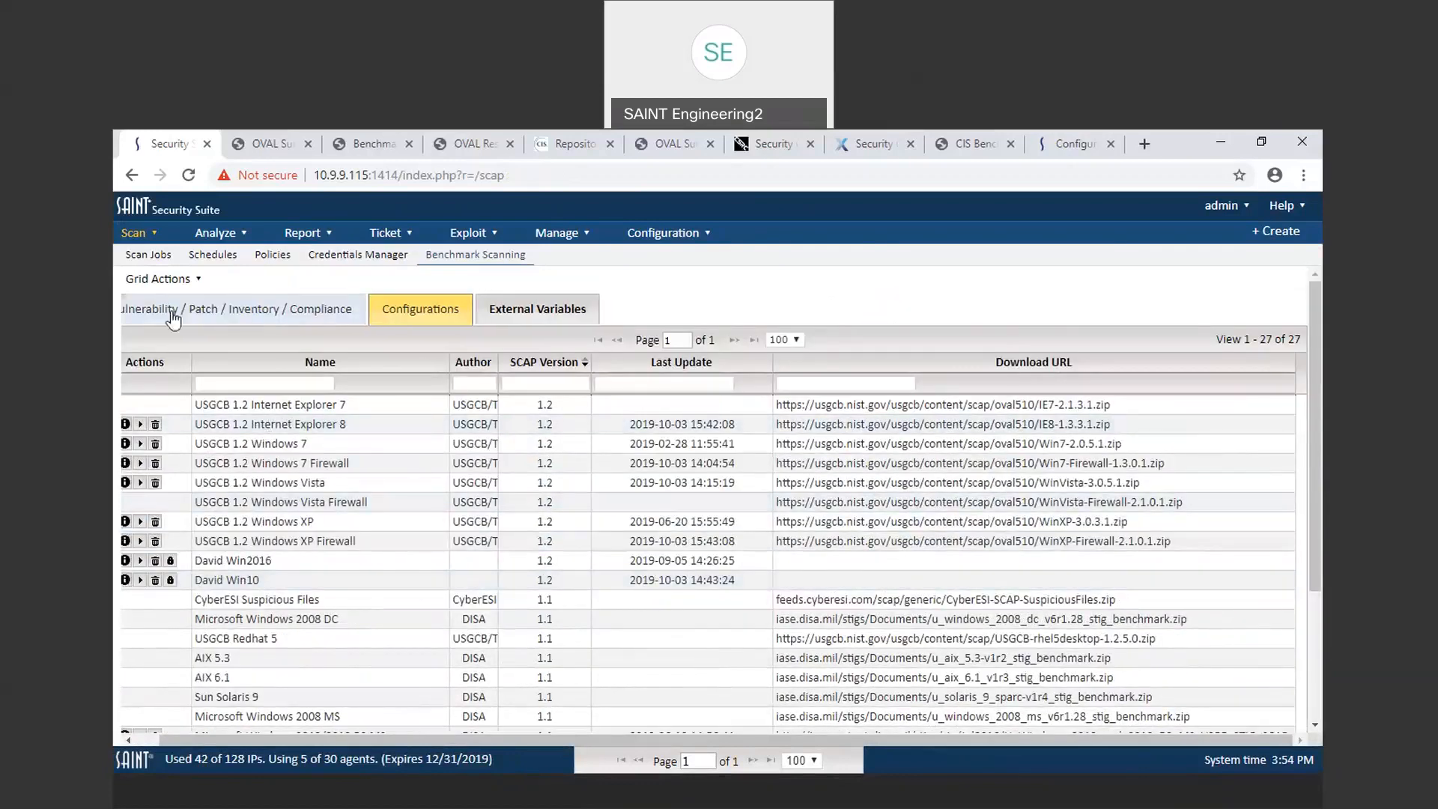
pyautogui.hscroll(-1, 232, 357)
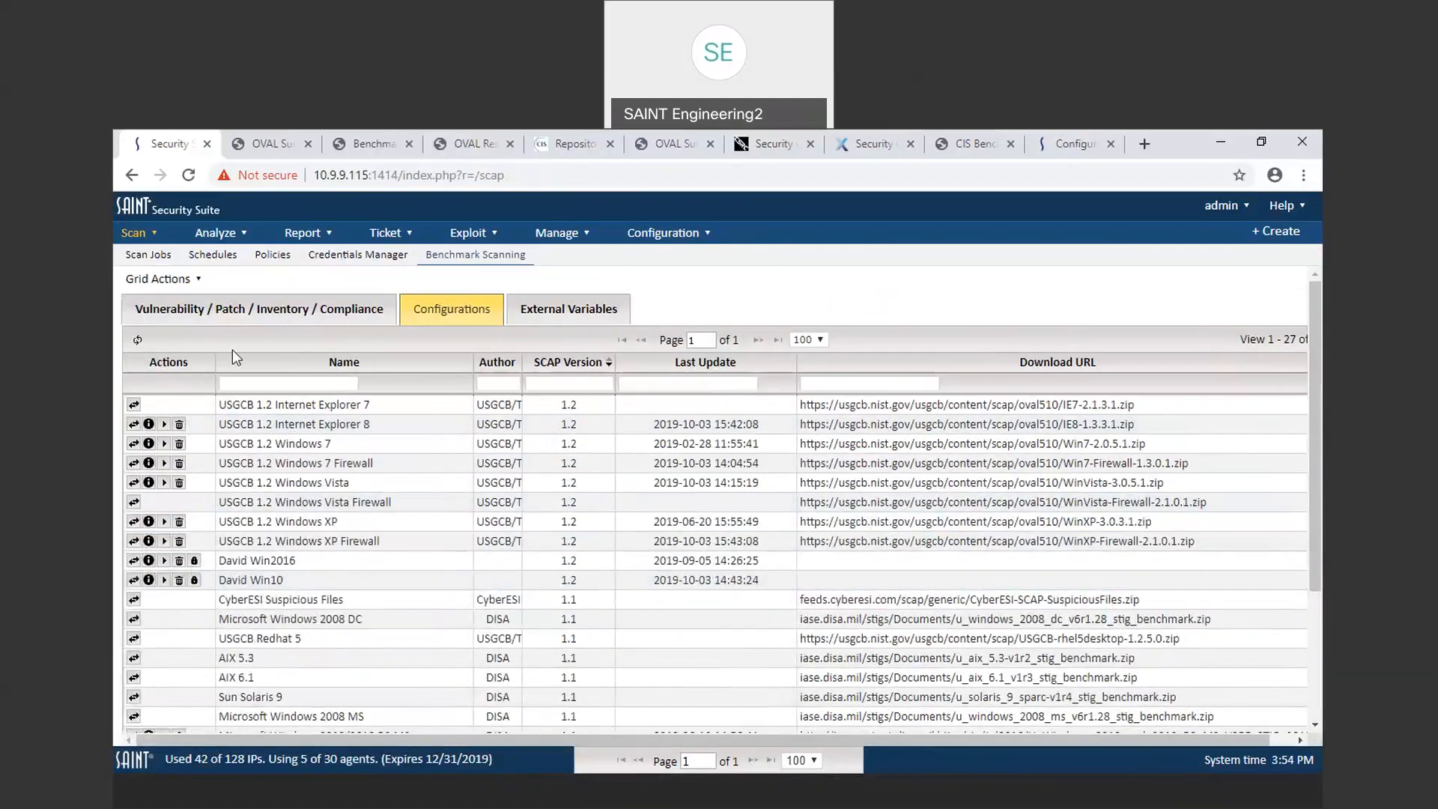
pyautogui.click(135, 341)
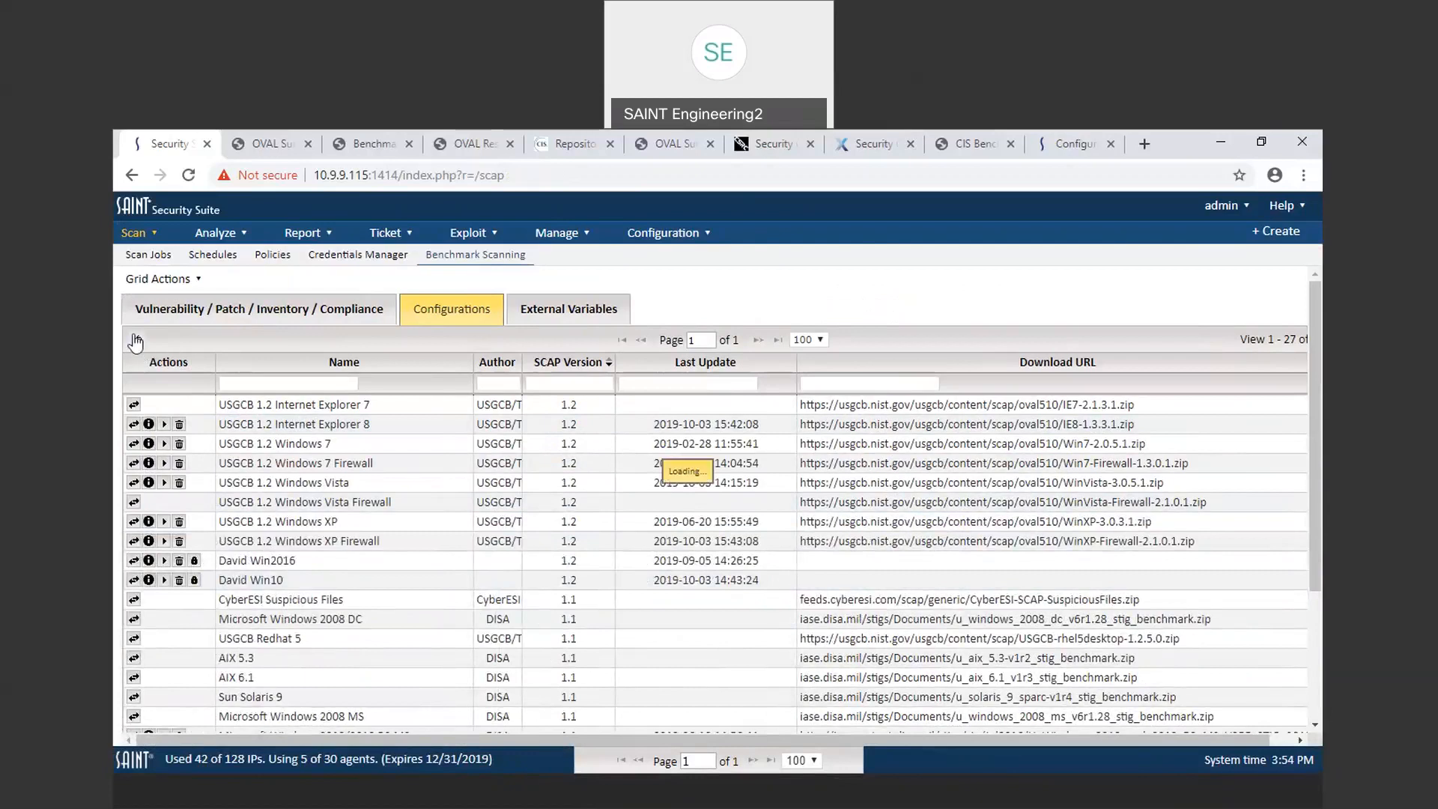
# Step: Switch to the Vulnerability / Patch / Inventory / Compliance benchmarks and browse their list
pyautogui.click(279, 316)
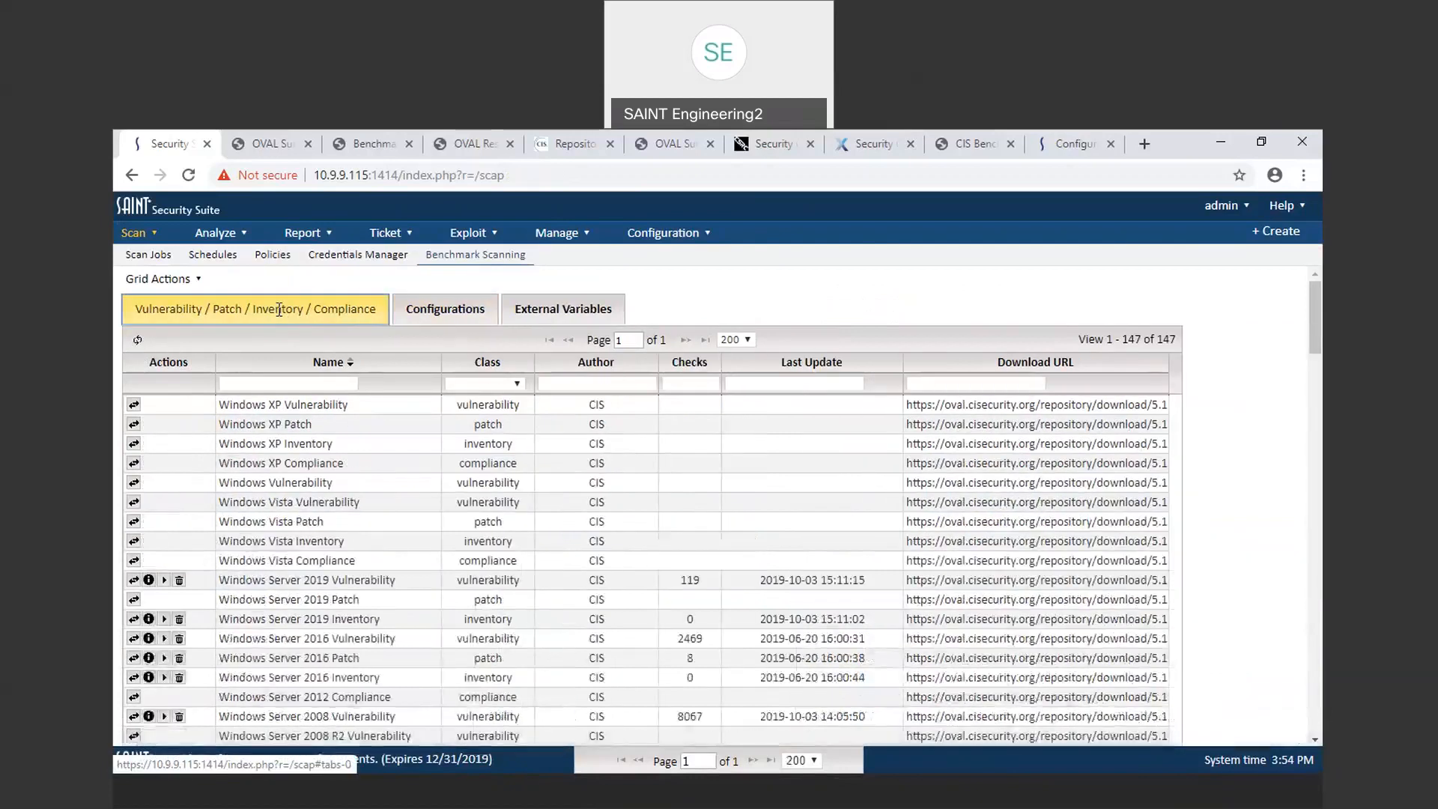
pyautogui.scroll(-1, 304, 554)
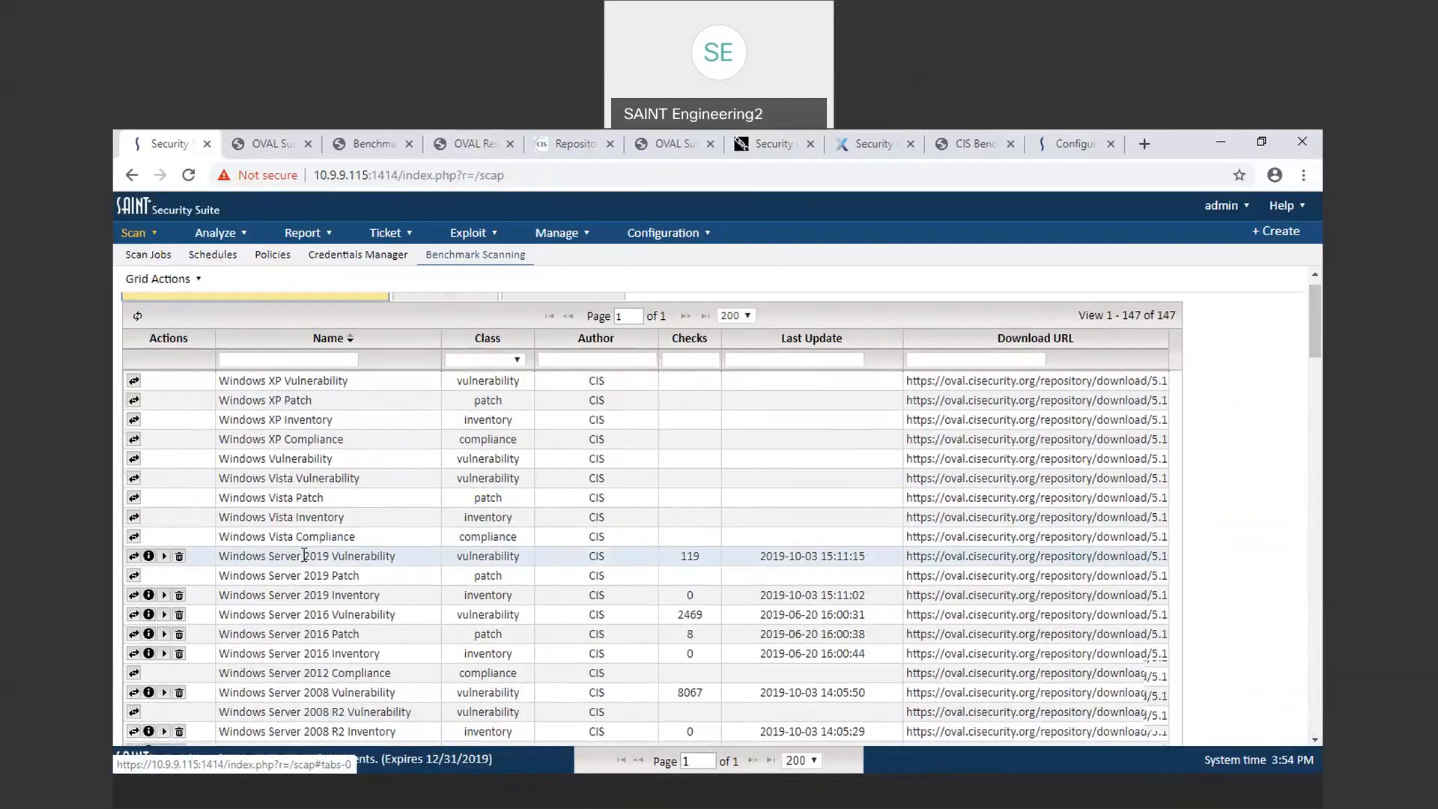
pyautogui.scroll(-2, 304, 554)
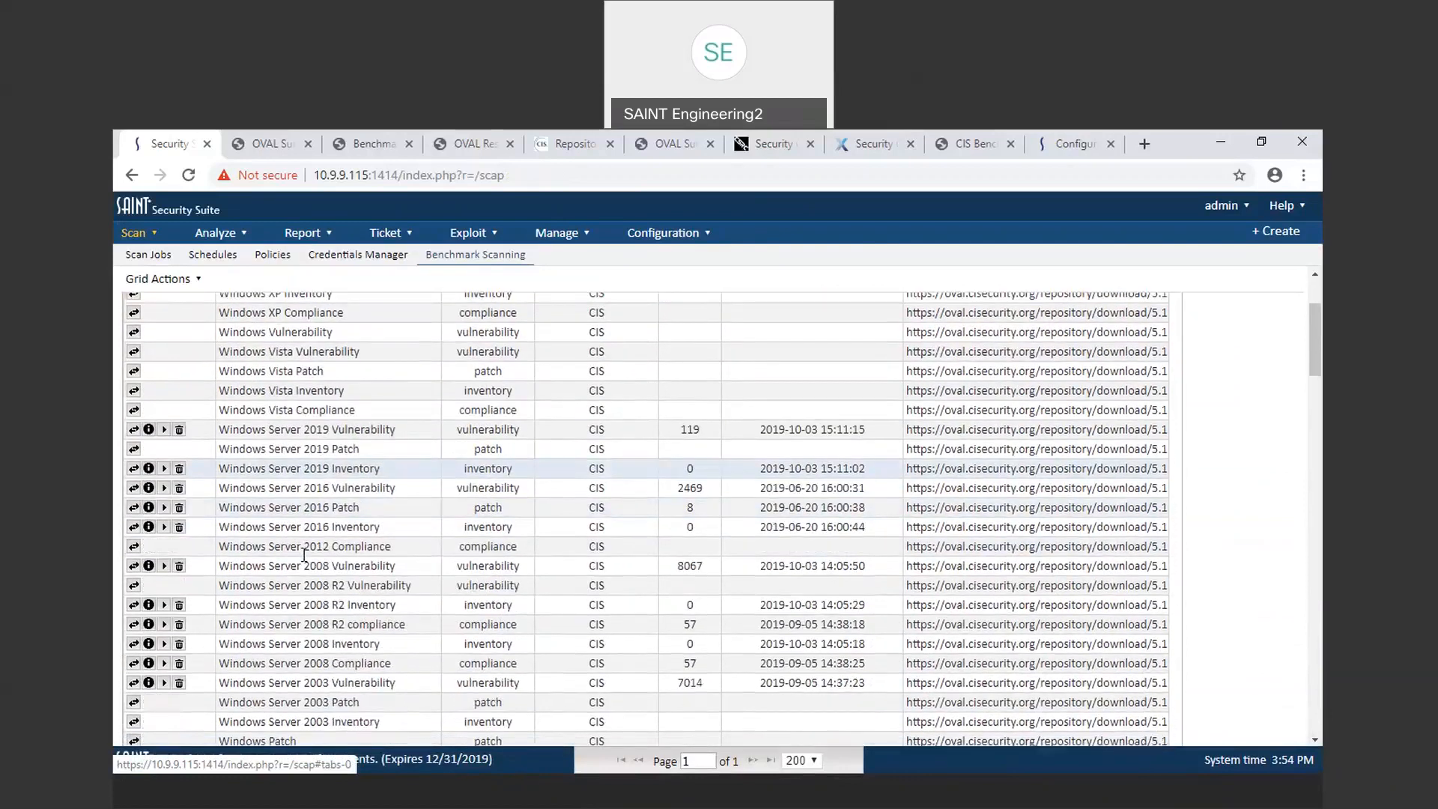
pyautogui.scroll(3, 304, 554)
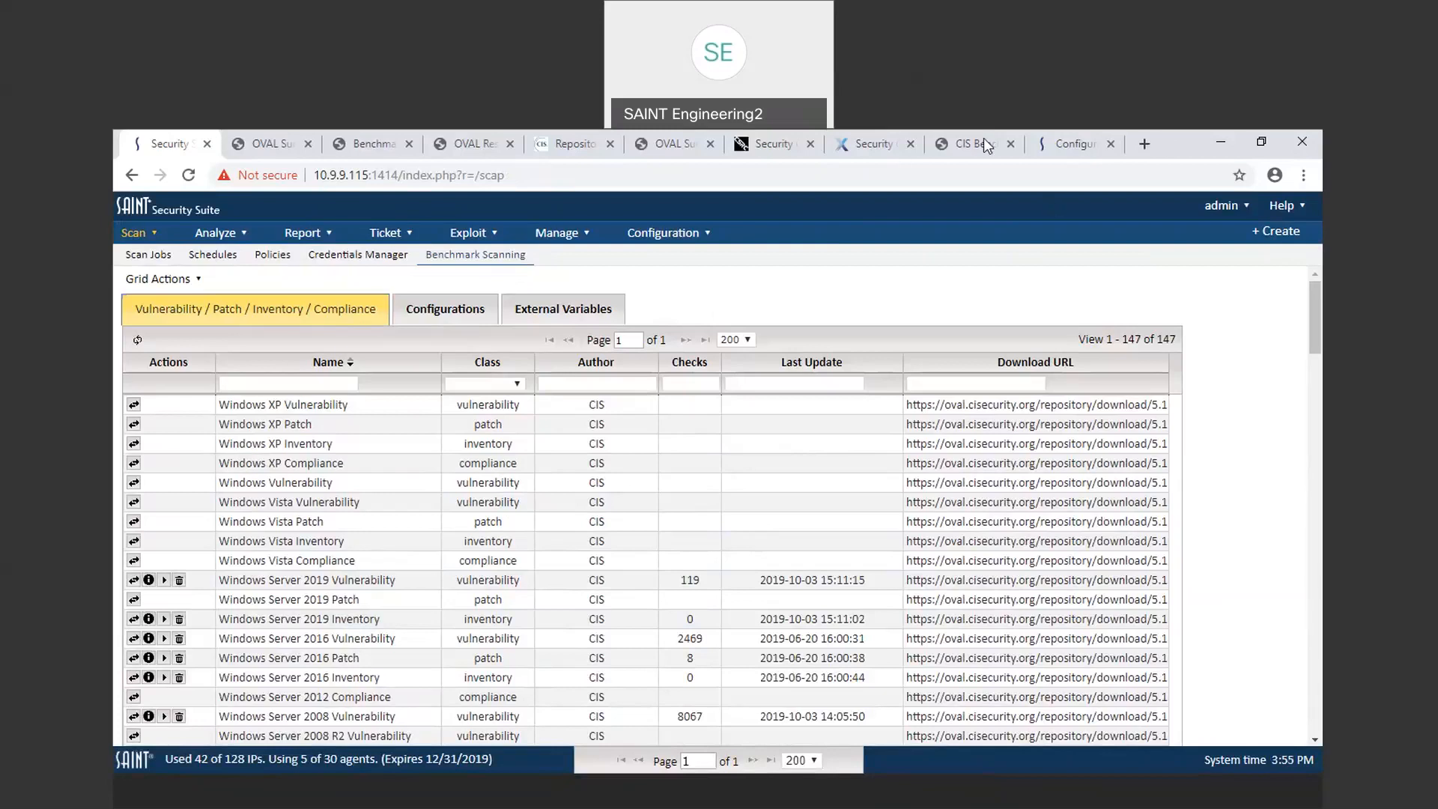
pyautogui.click(1142, 144)
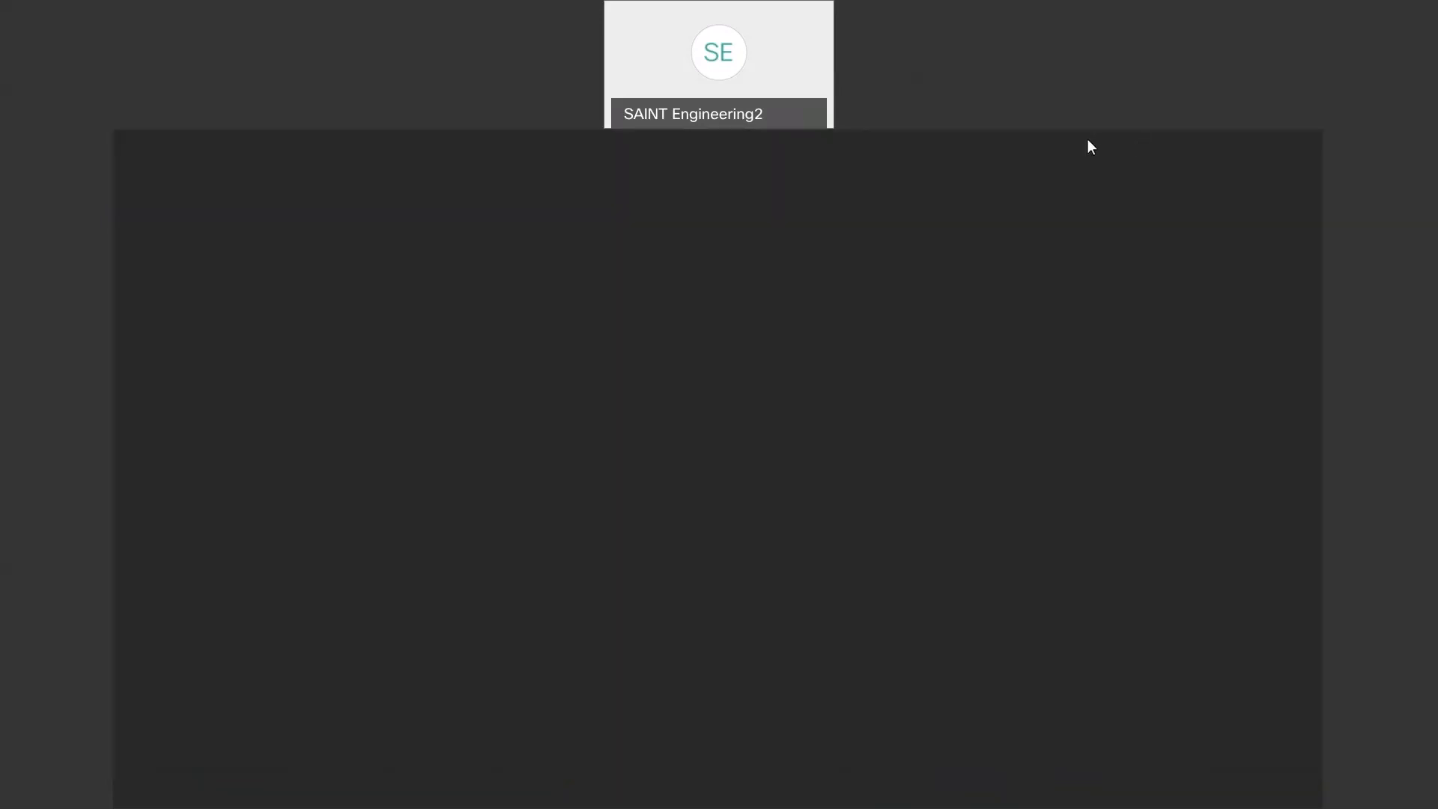